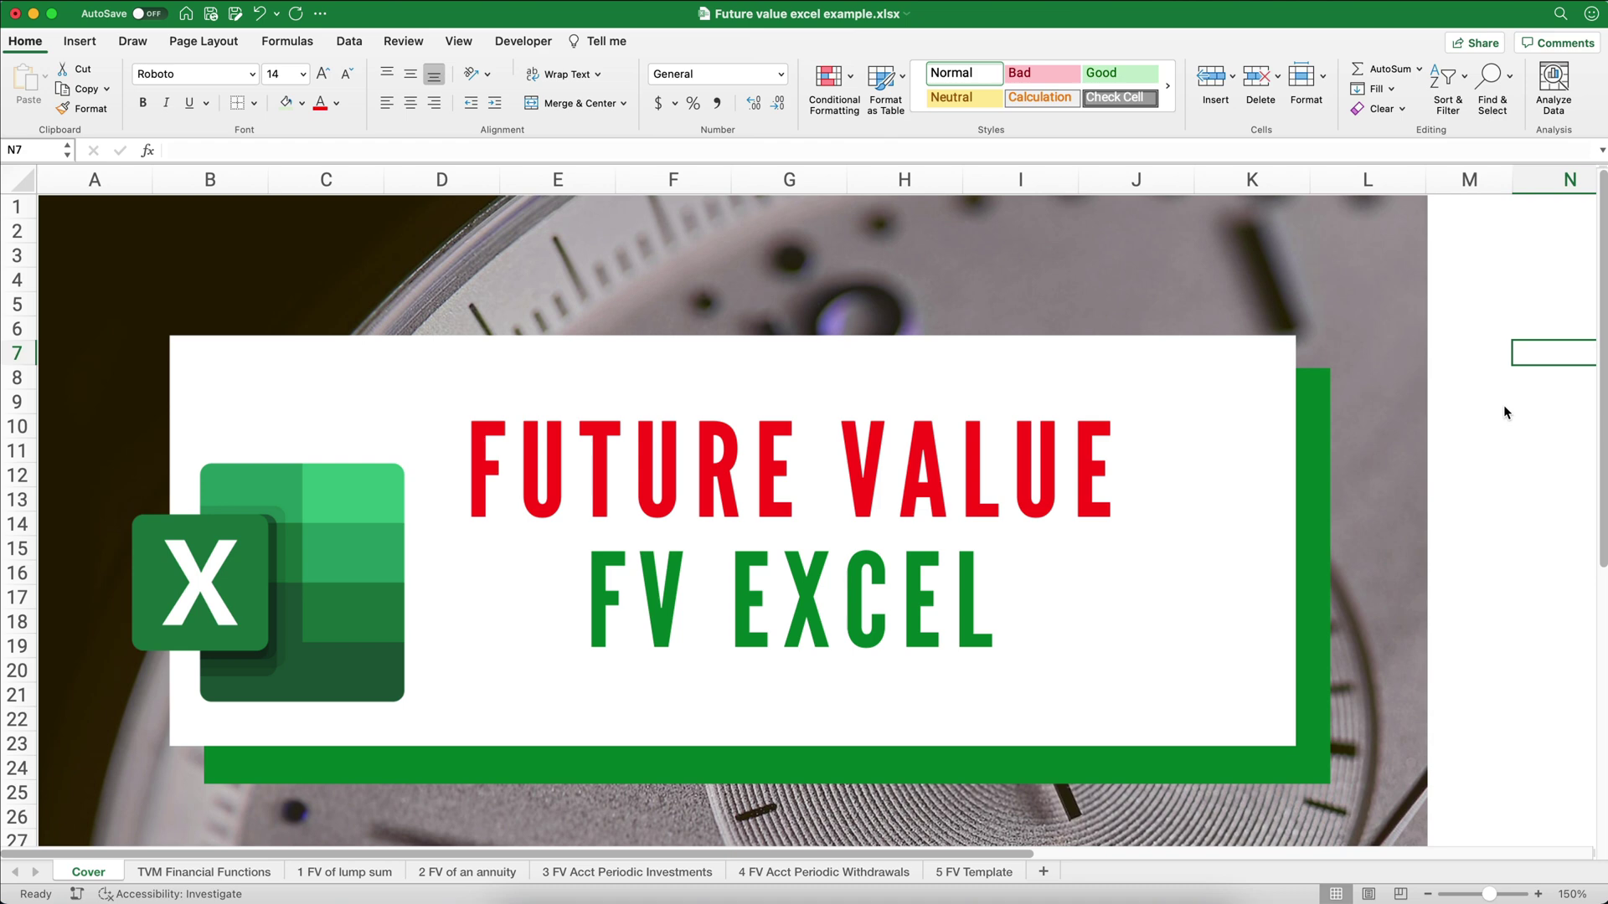
- Clear cells C6:C13 on the "1 FV of lump sum" sheet
key(alt+Right)
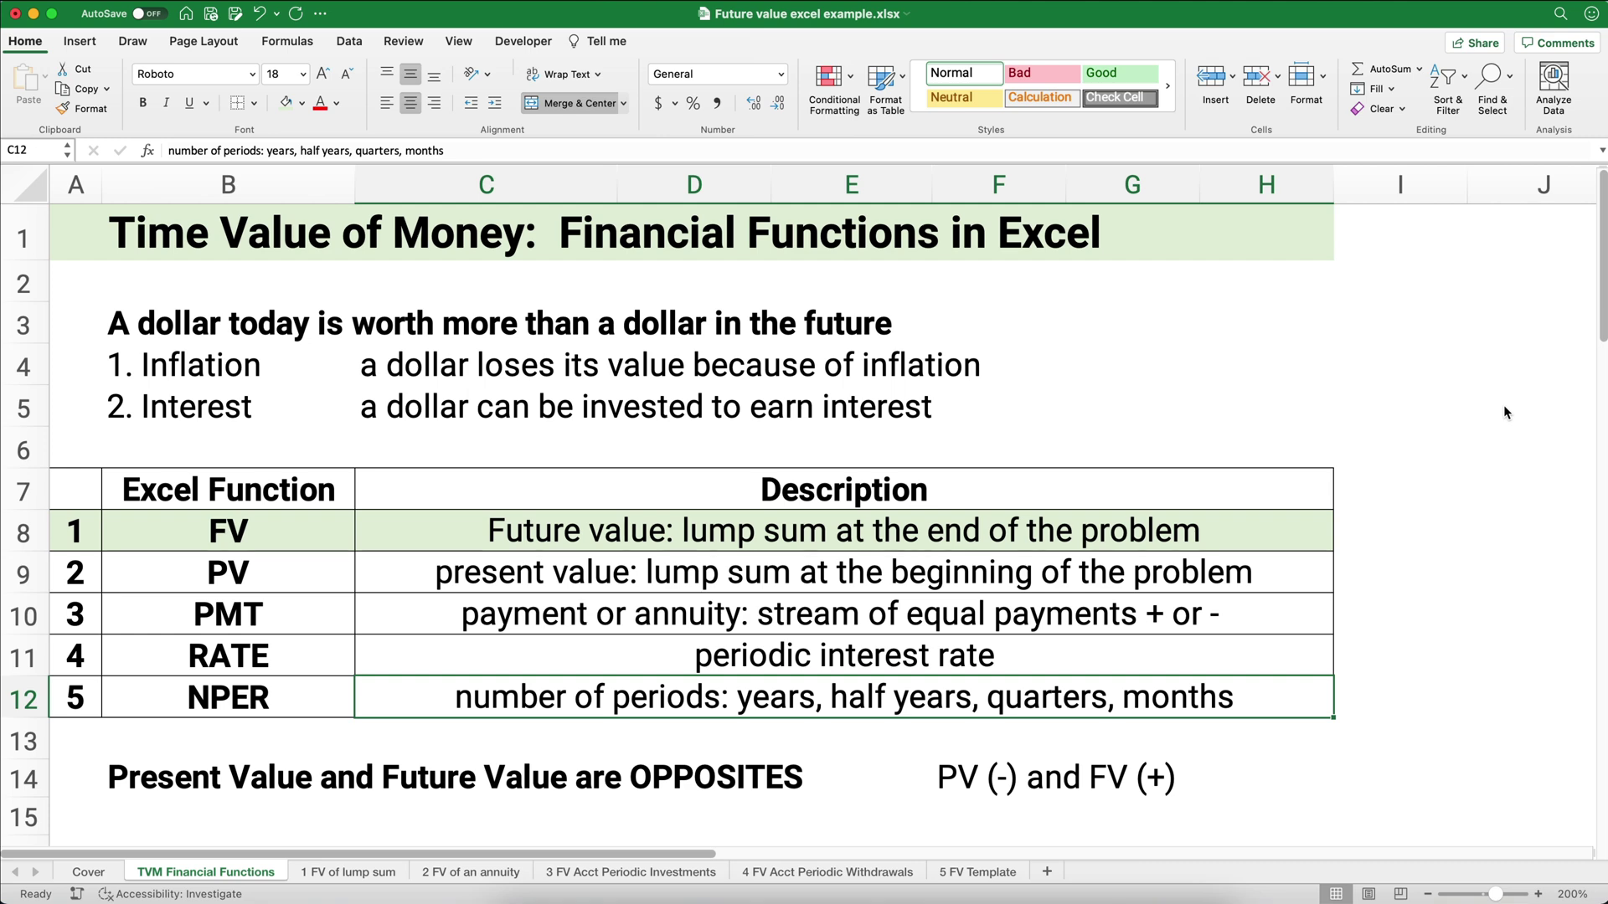
key(alt+Right)
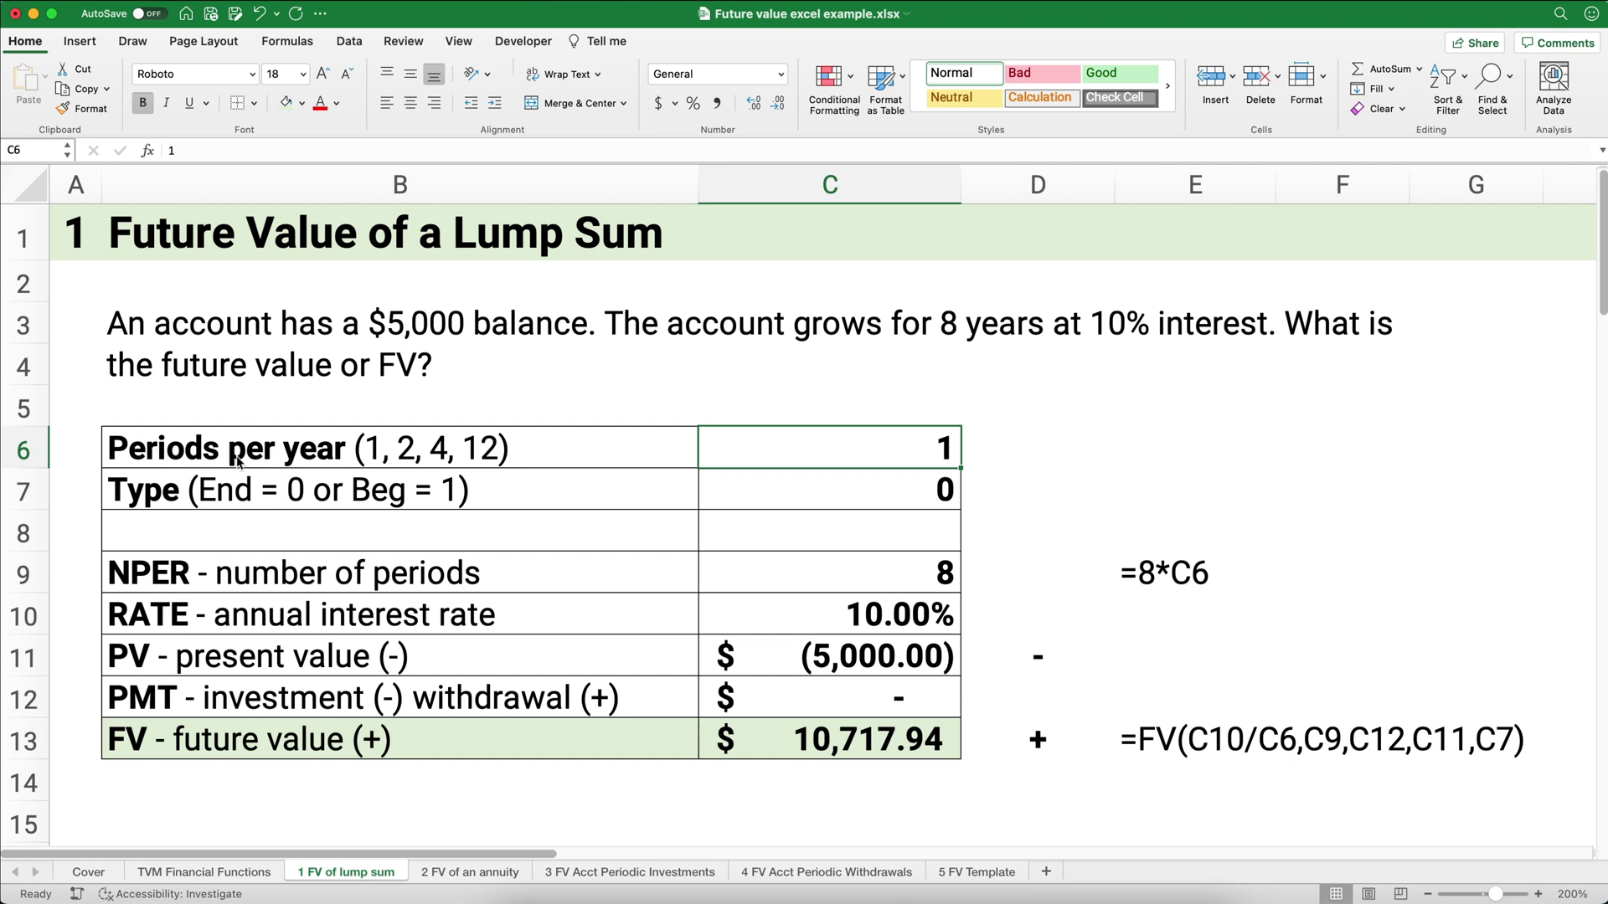
drag(829, 443, 822, 740)
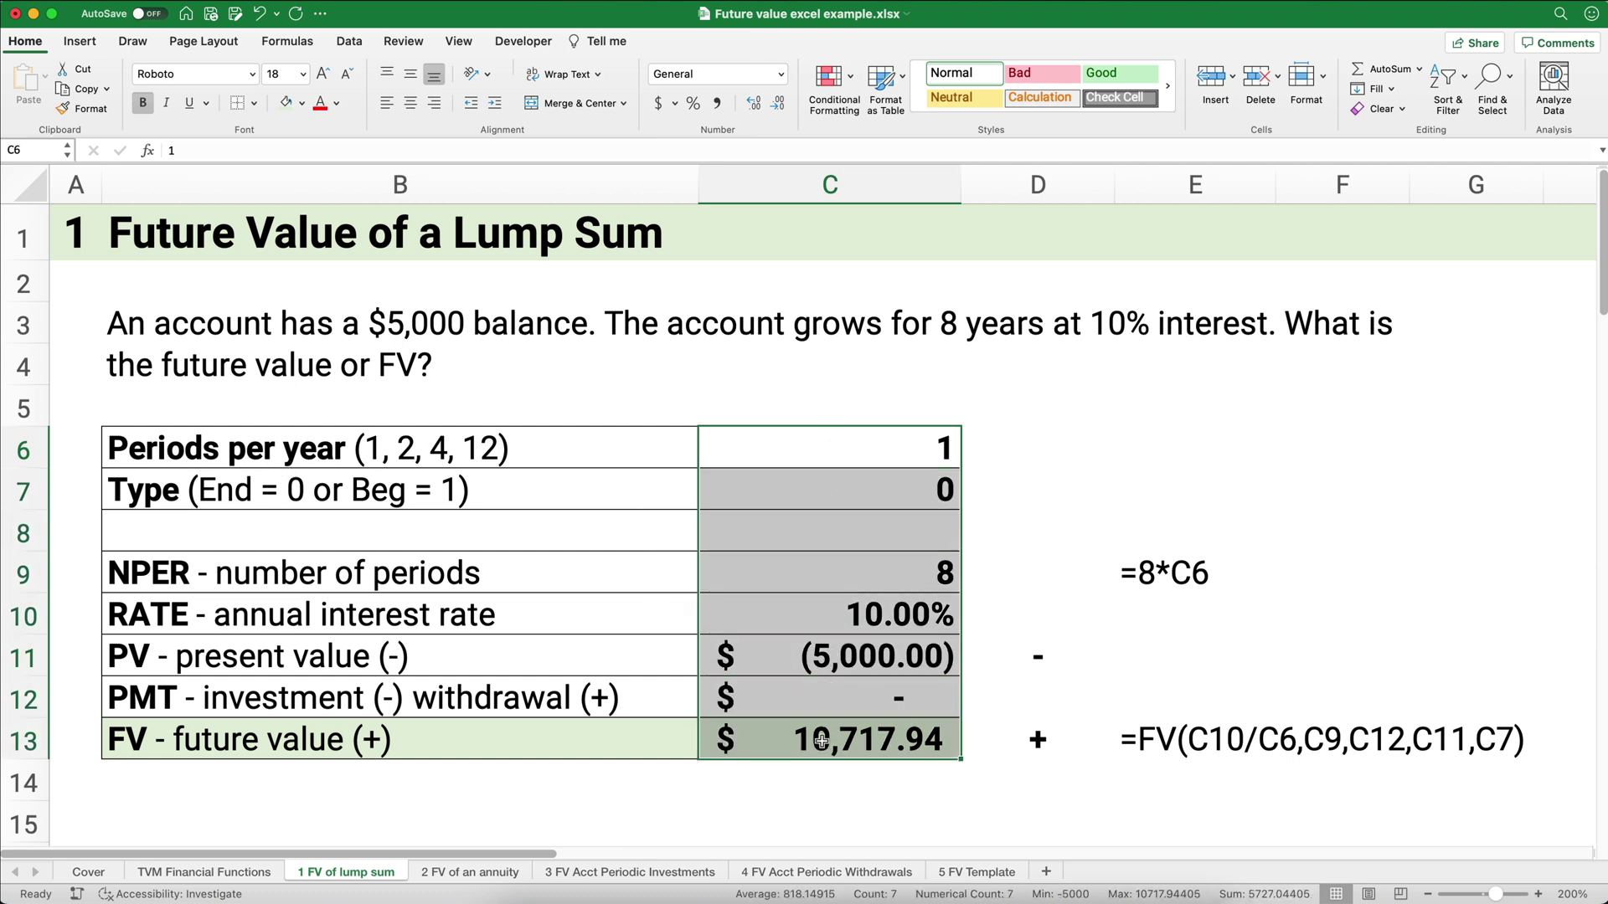
key(Delete)
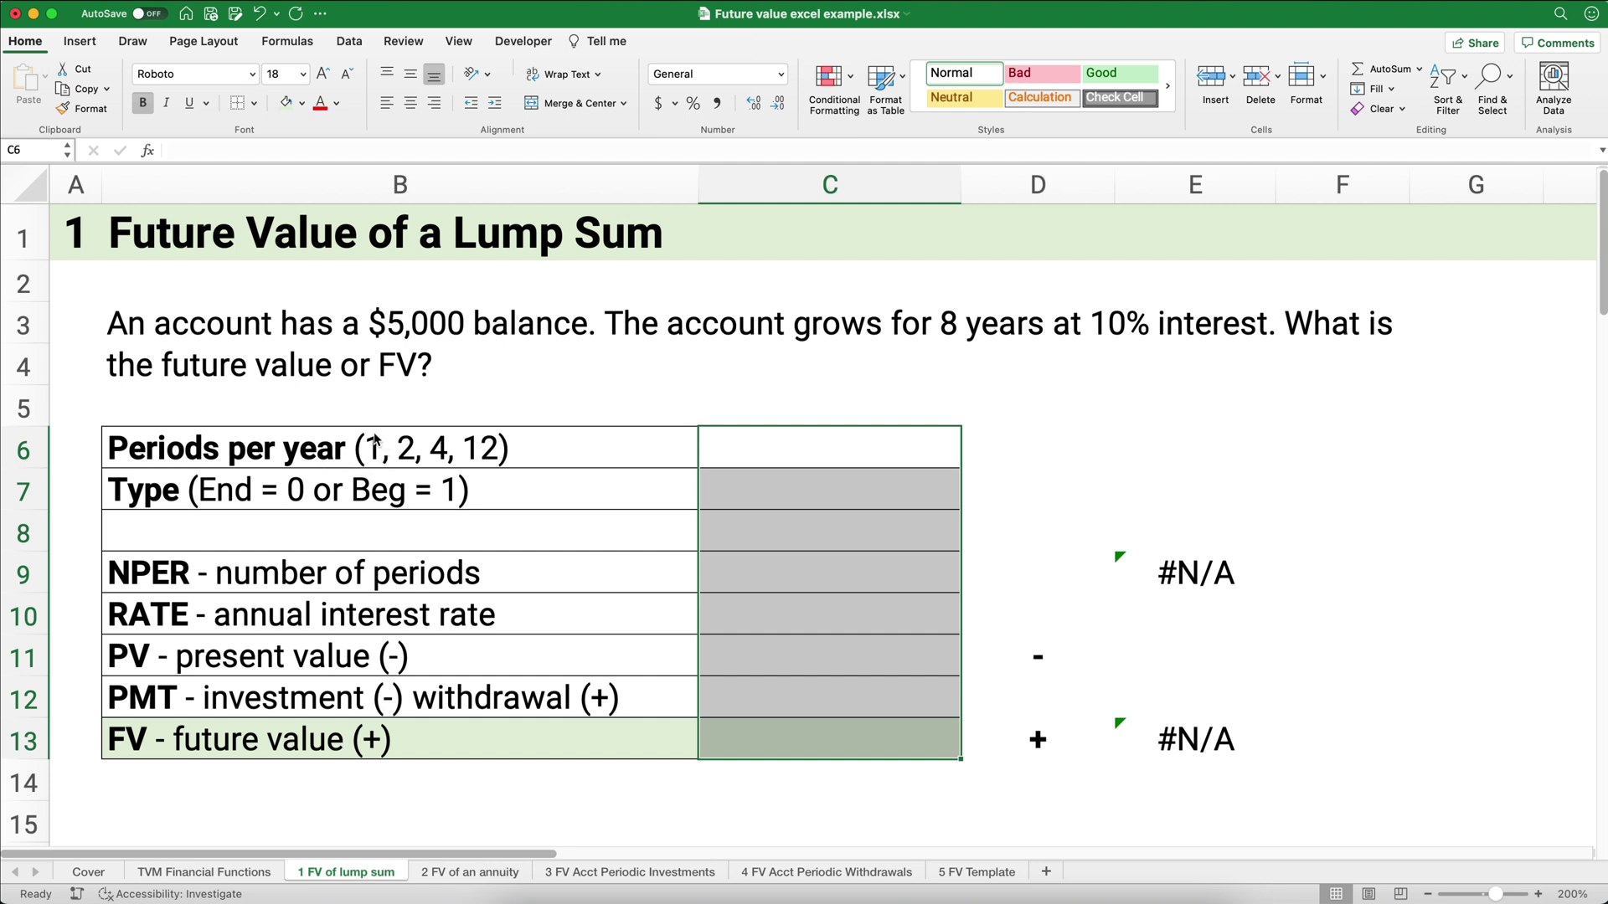
- Enter 1 for the periods per year in C6 and 0 for the type in C7
click(829, 456)
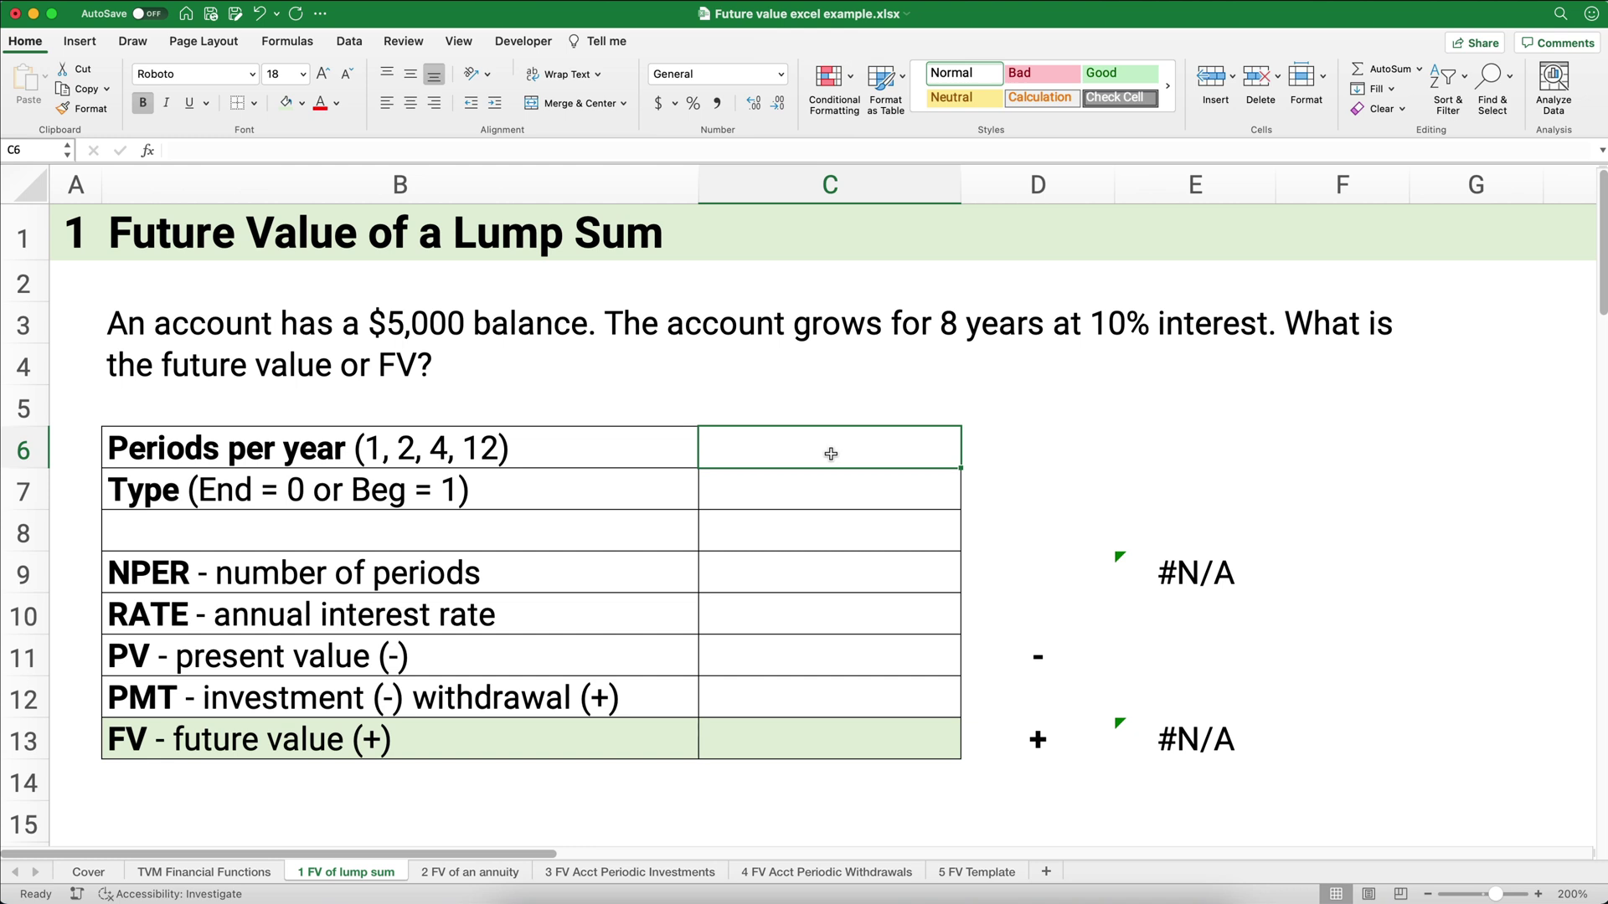
text(1)
key(Return)
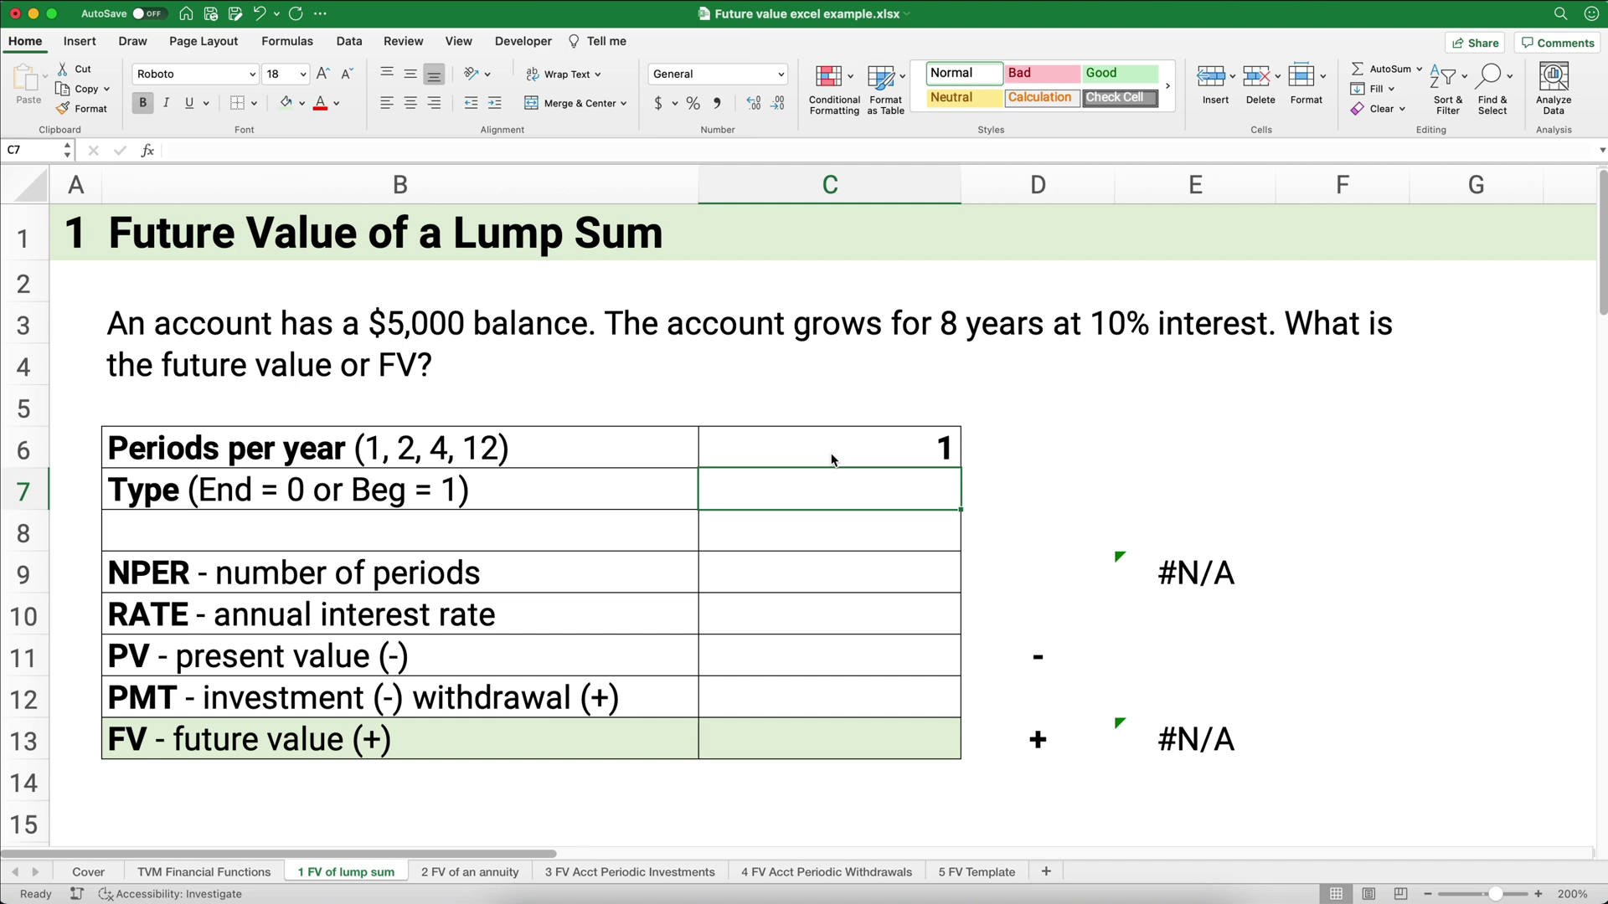
text(0)
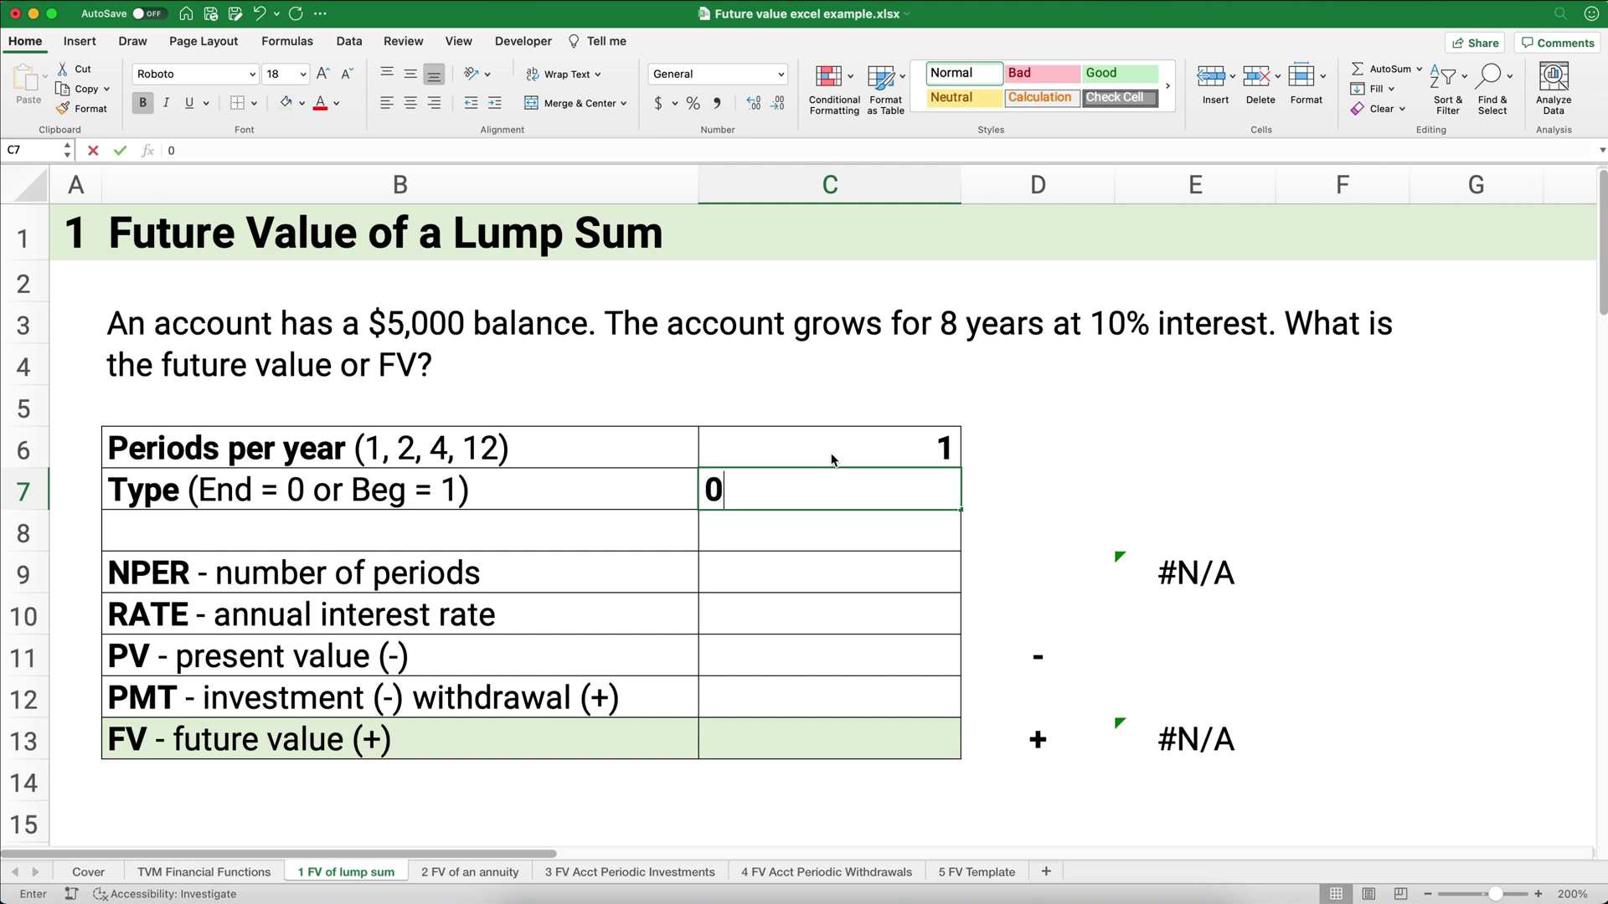
key(Return)
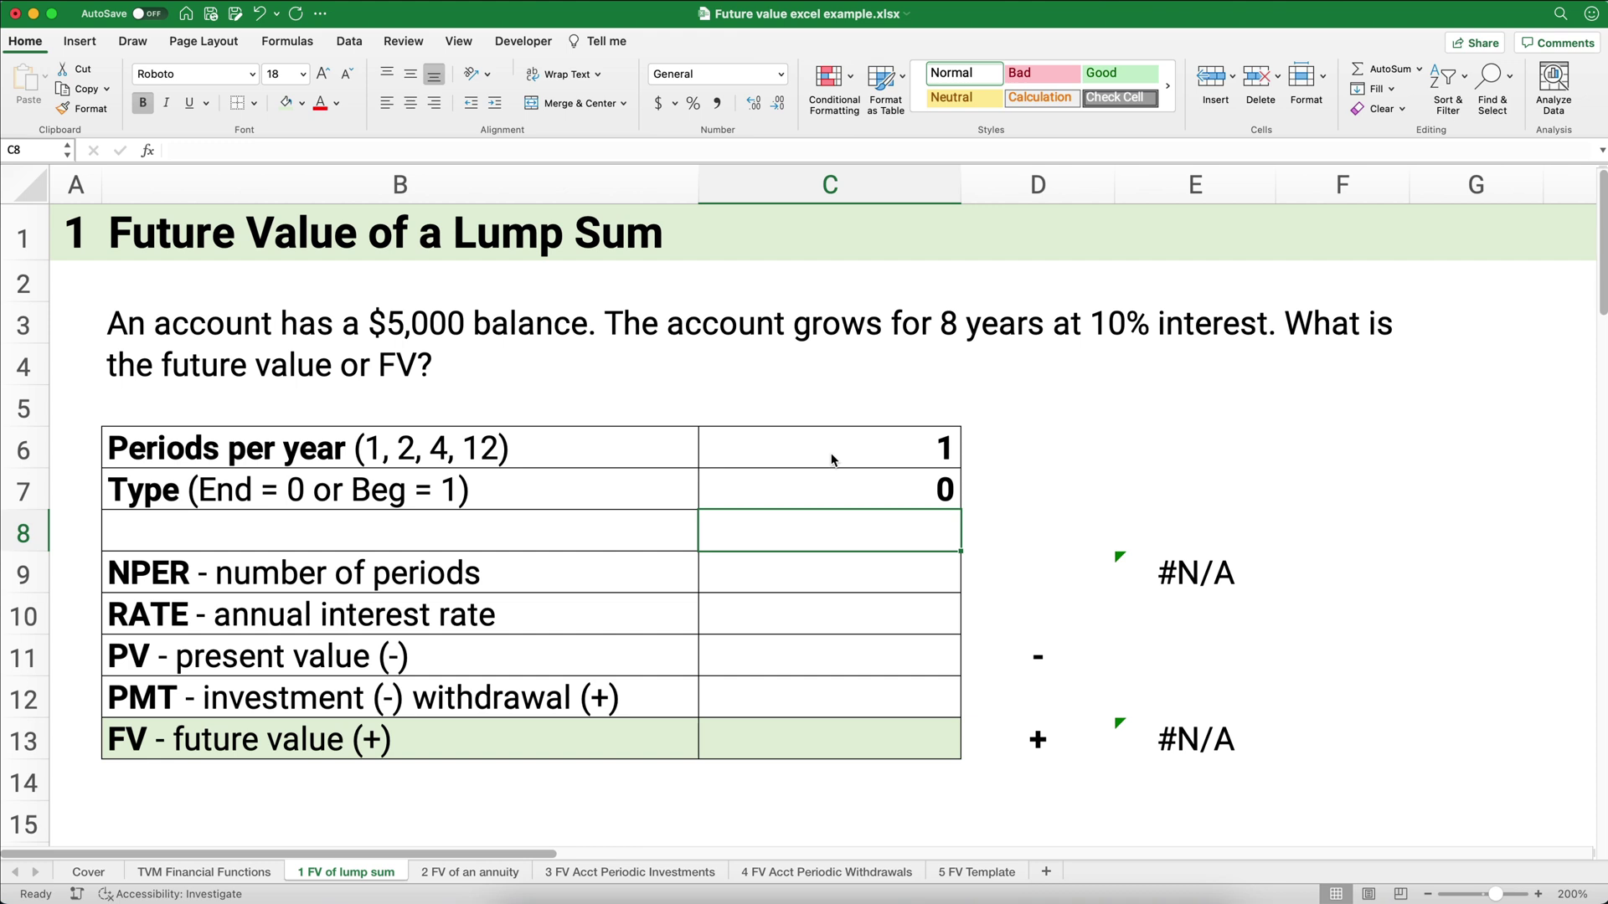
- Calculate the number of periods (NPER) in C9 with the formula =8*C6
key(Down)
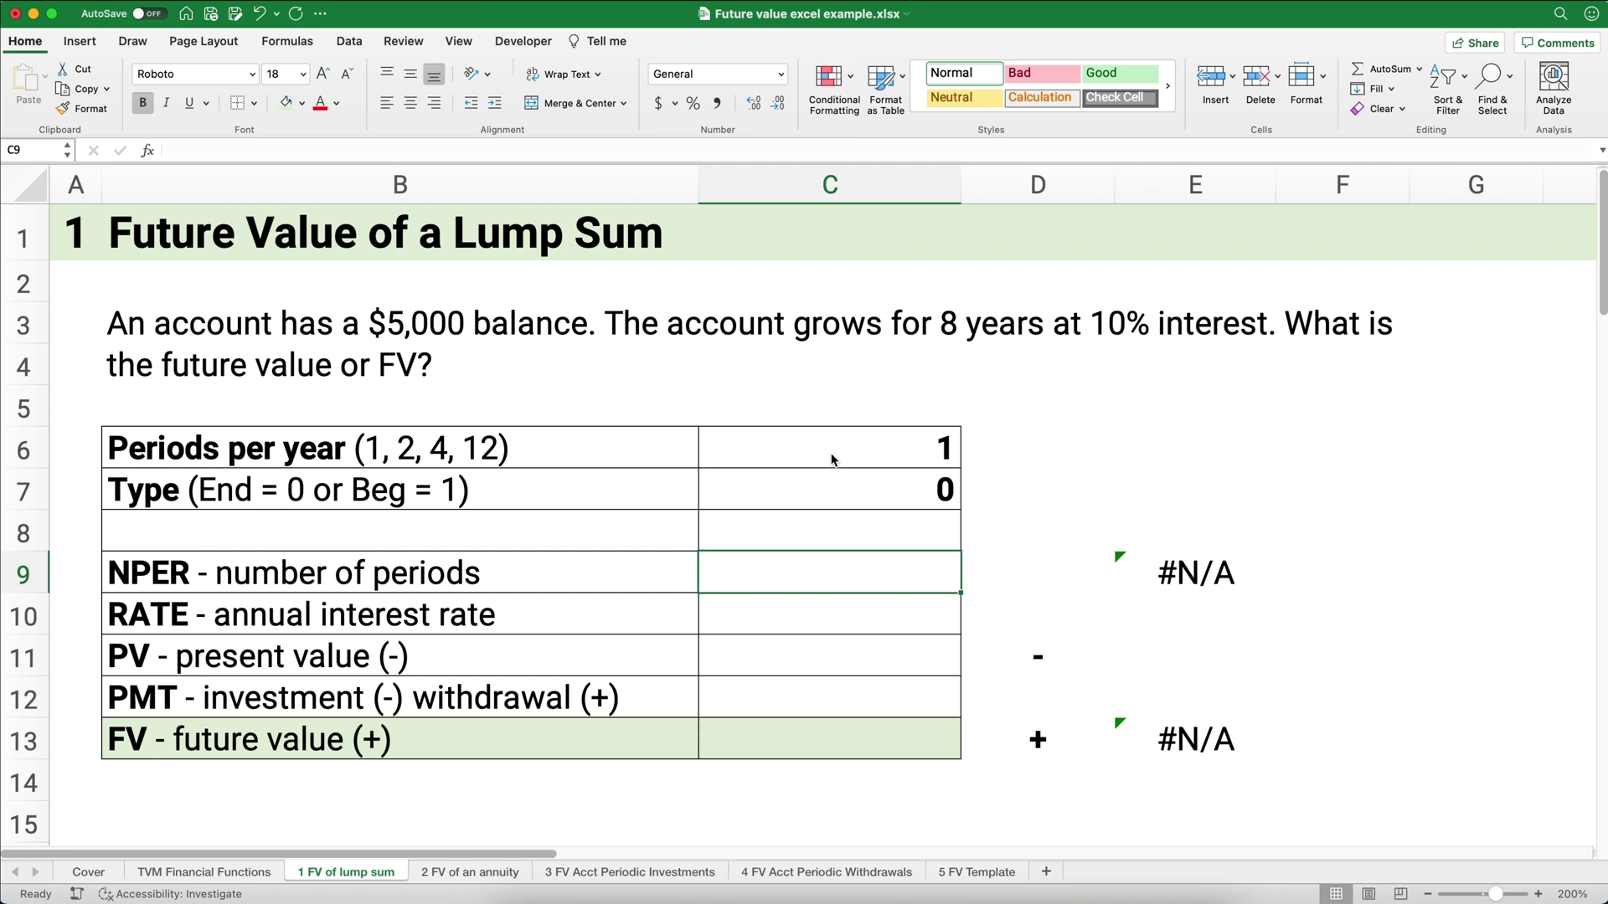
text(=8)
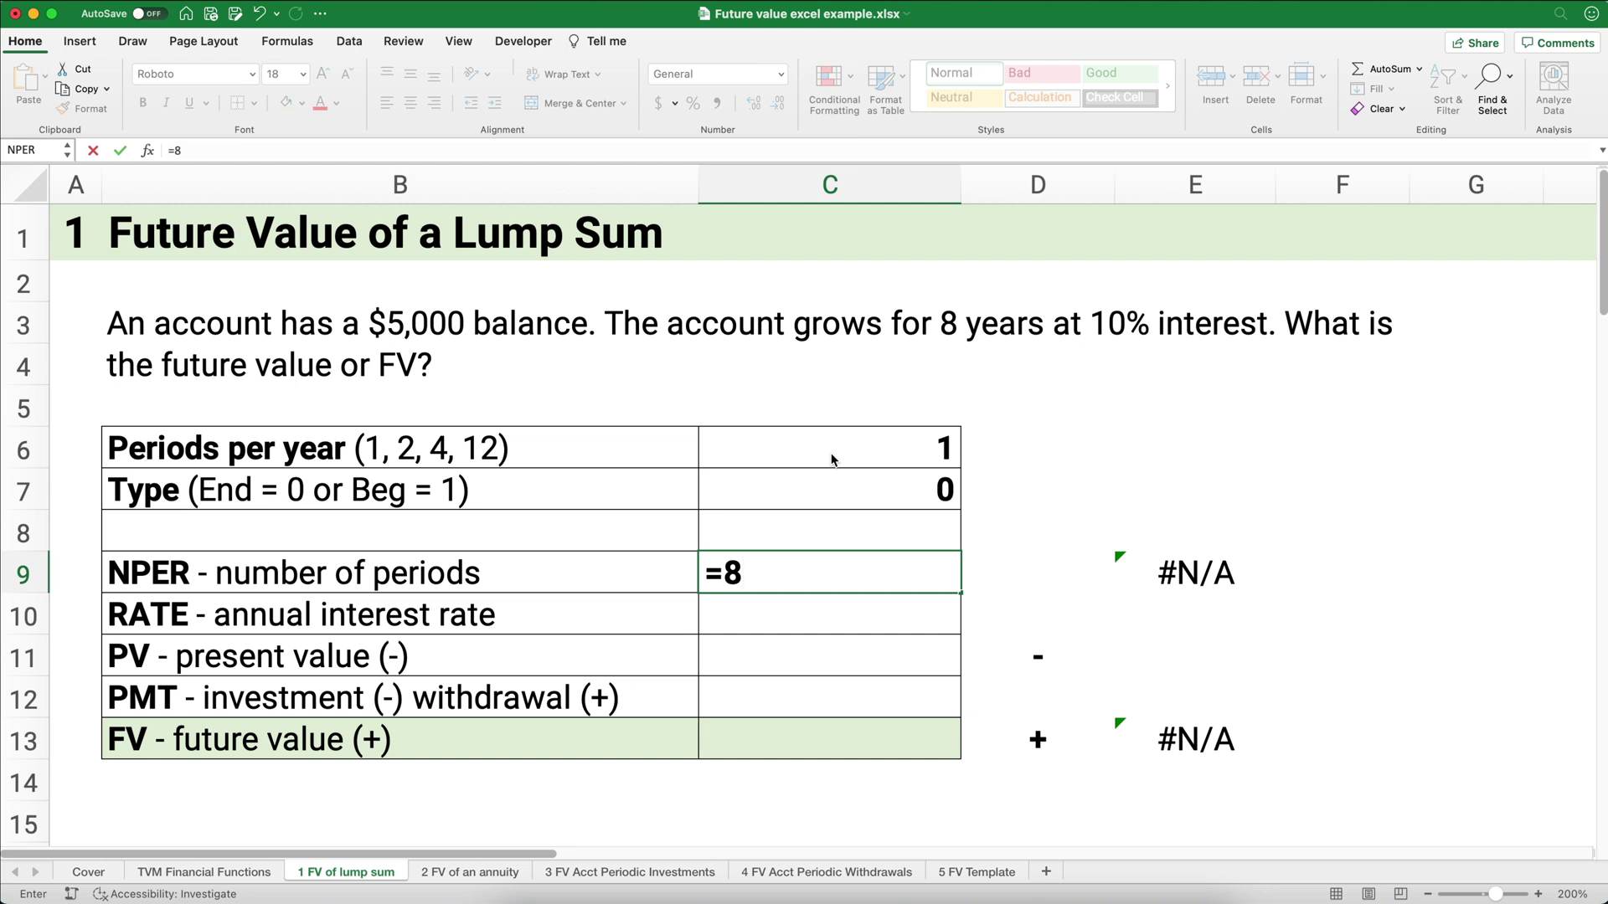
text(*)
click(887, 447)
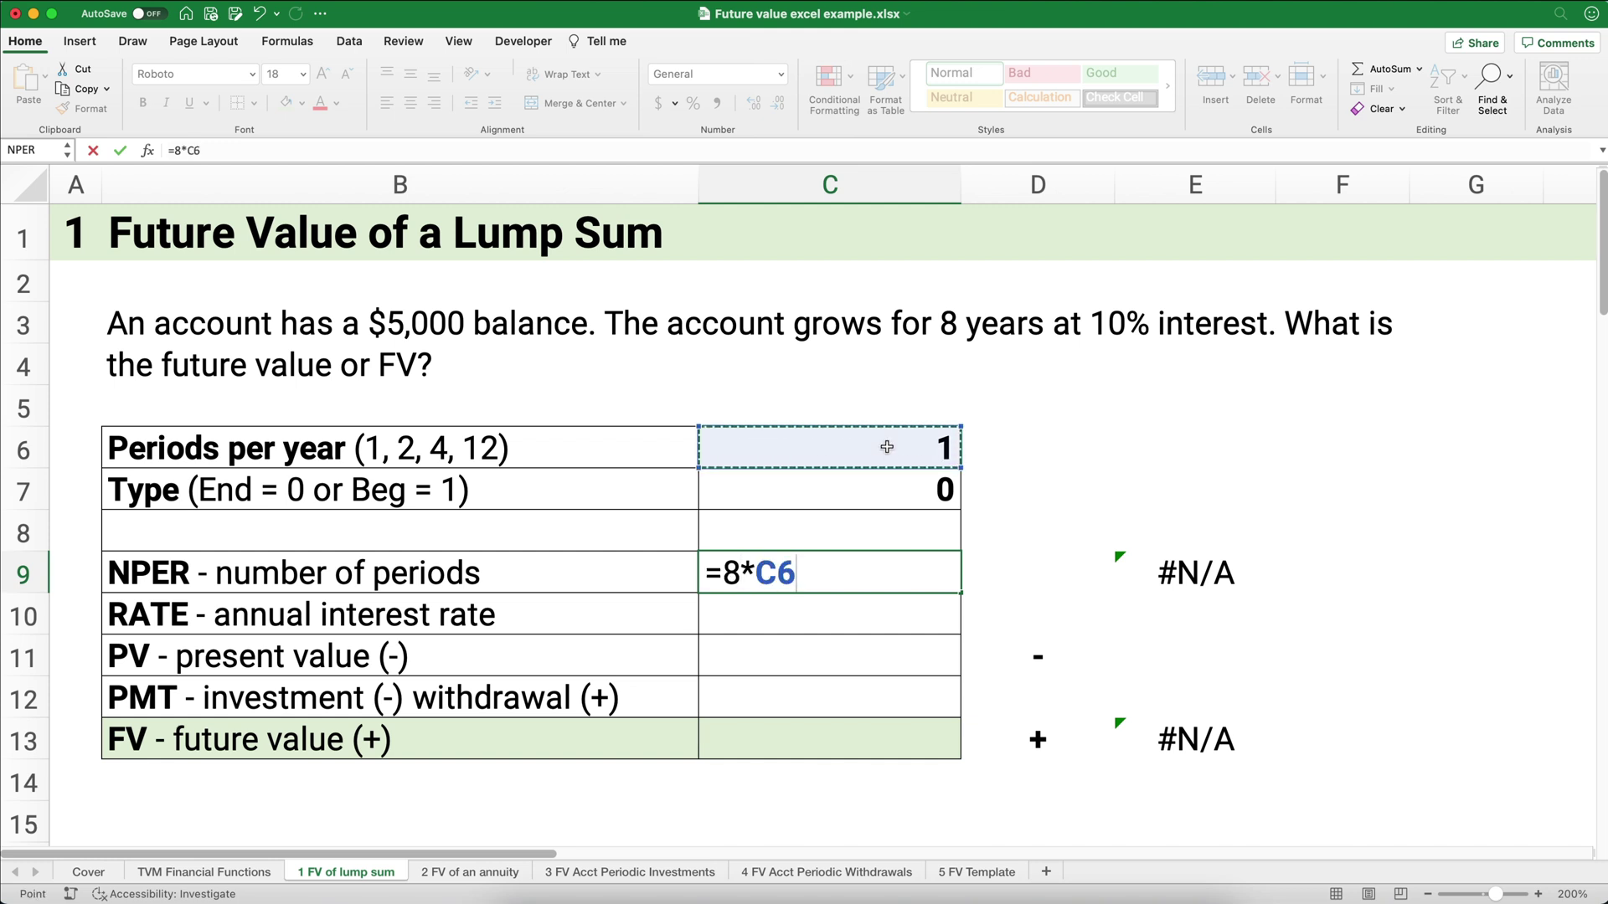
key(Return)
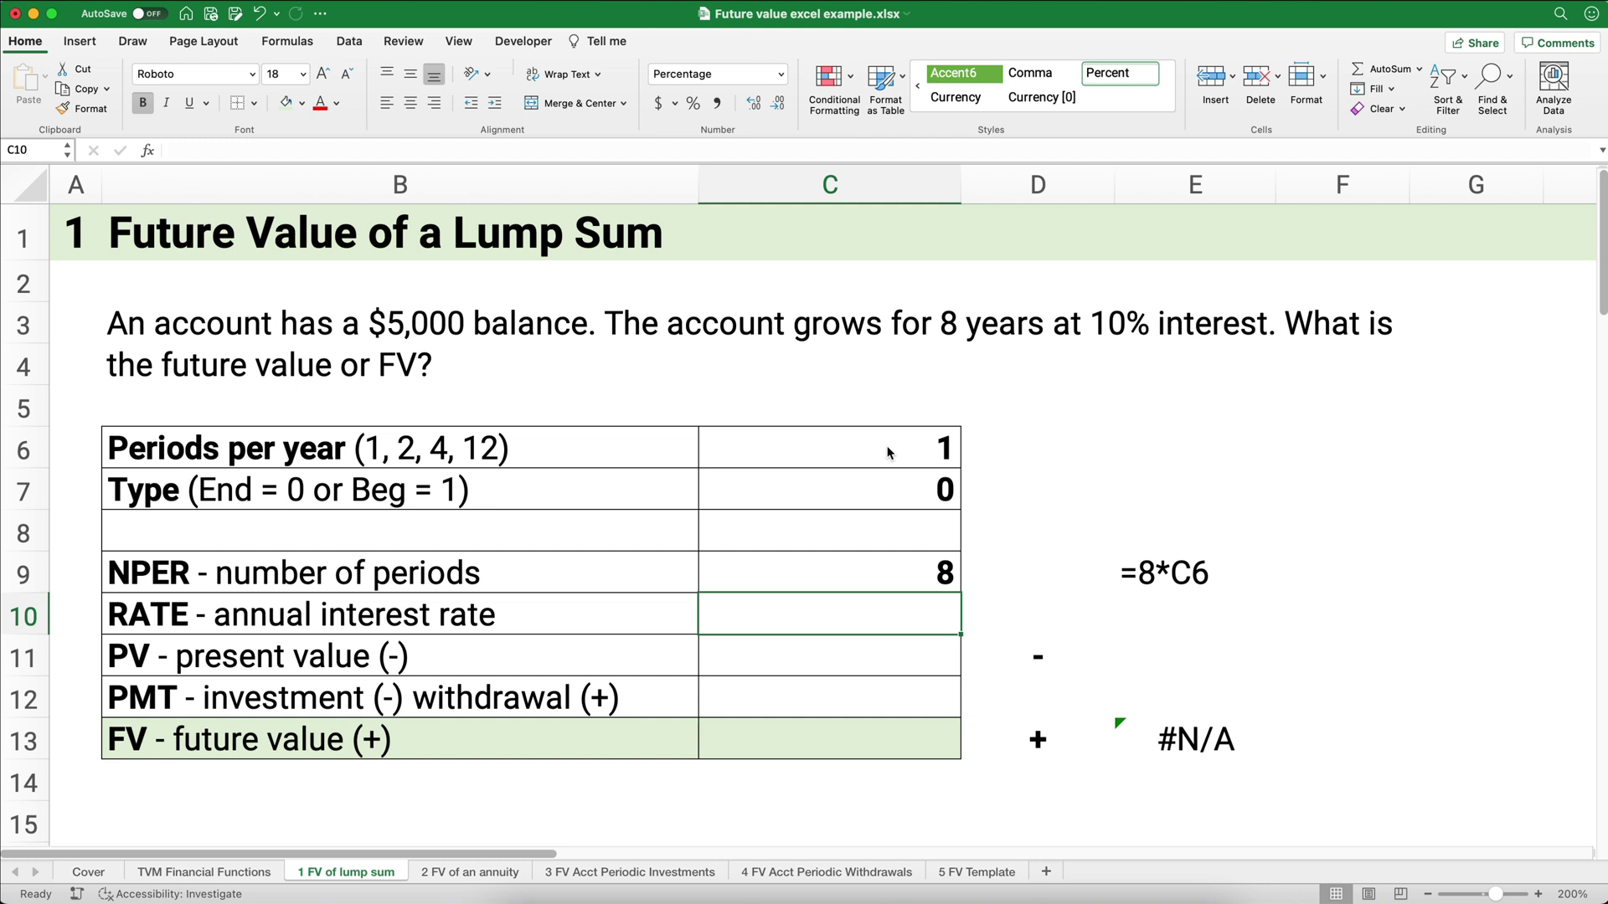
- Enter the annual rate 10% in C10, the present value -5000 in C11 and the payment 0 in C12
text(10%)
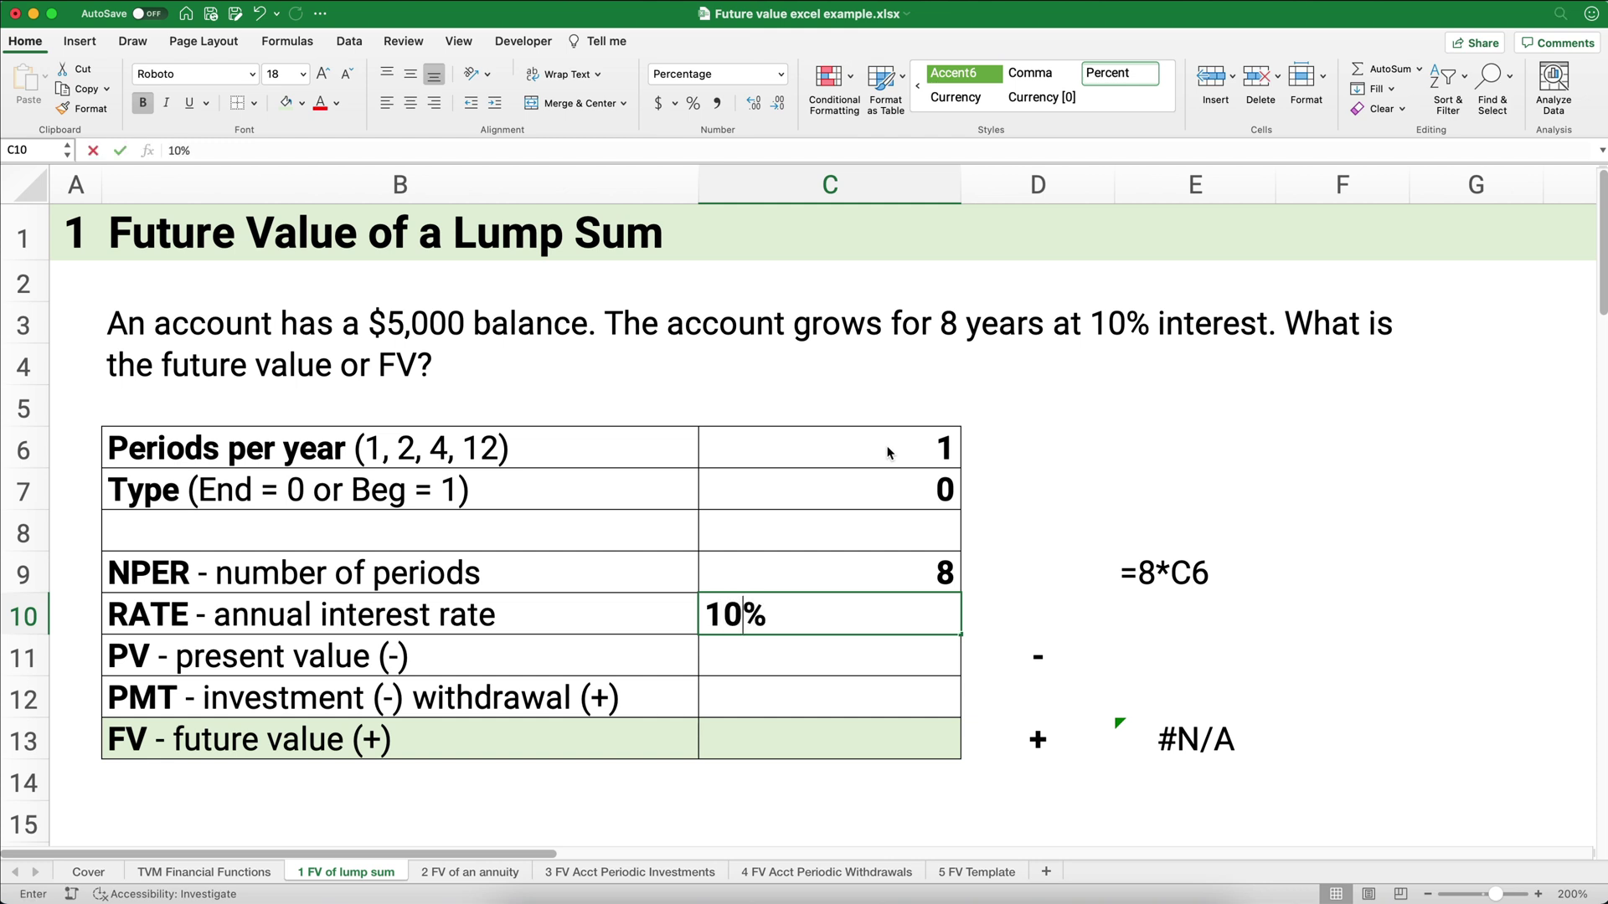
key(Return)
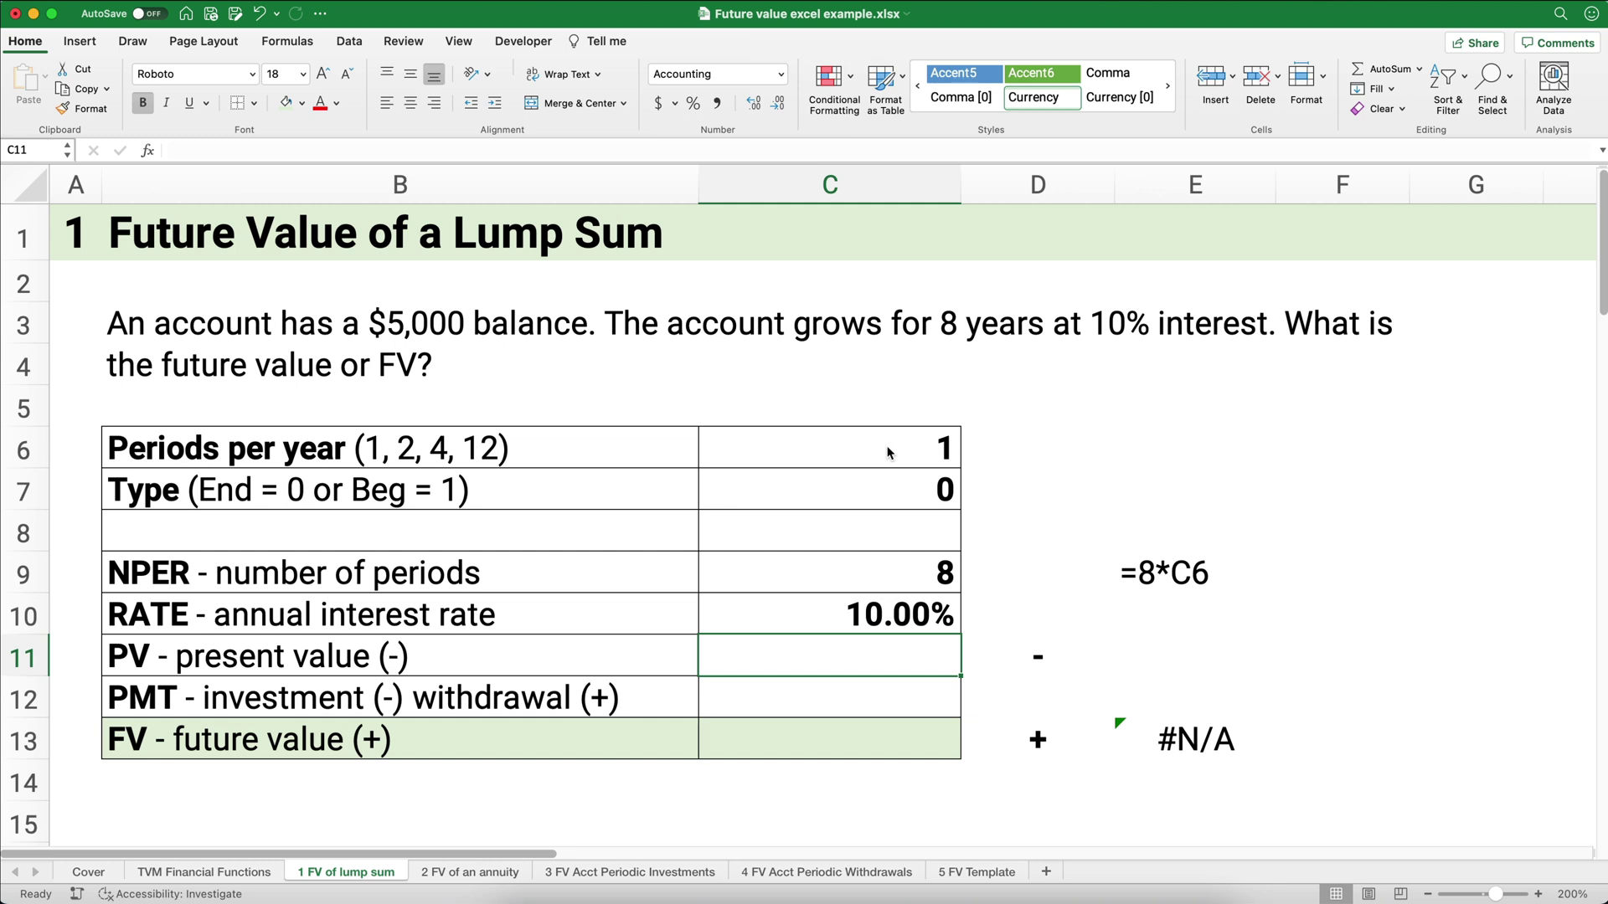
text(-5000)
key(Return)
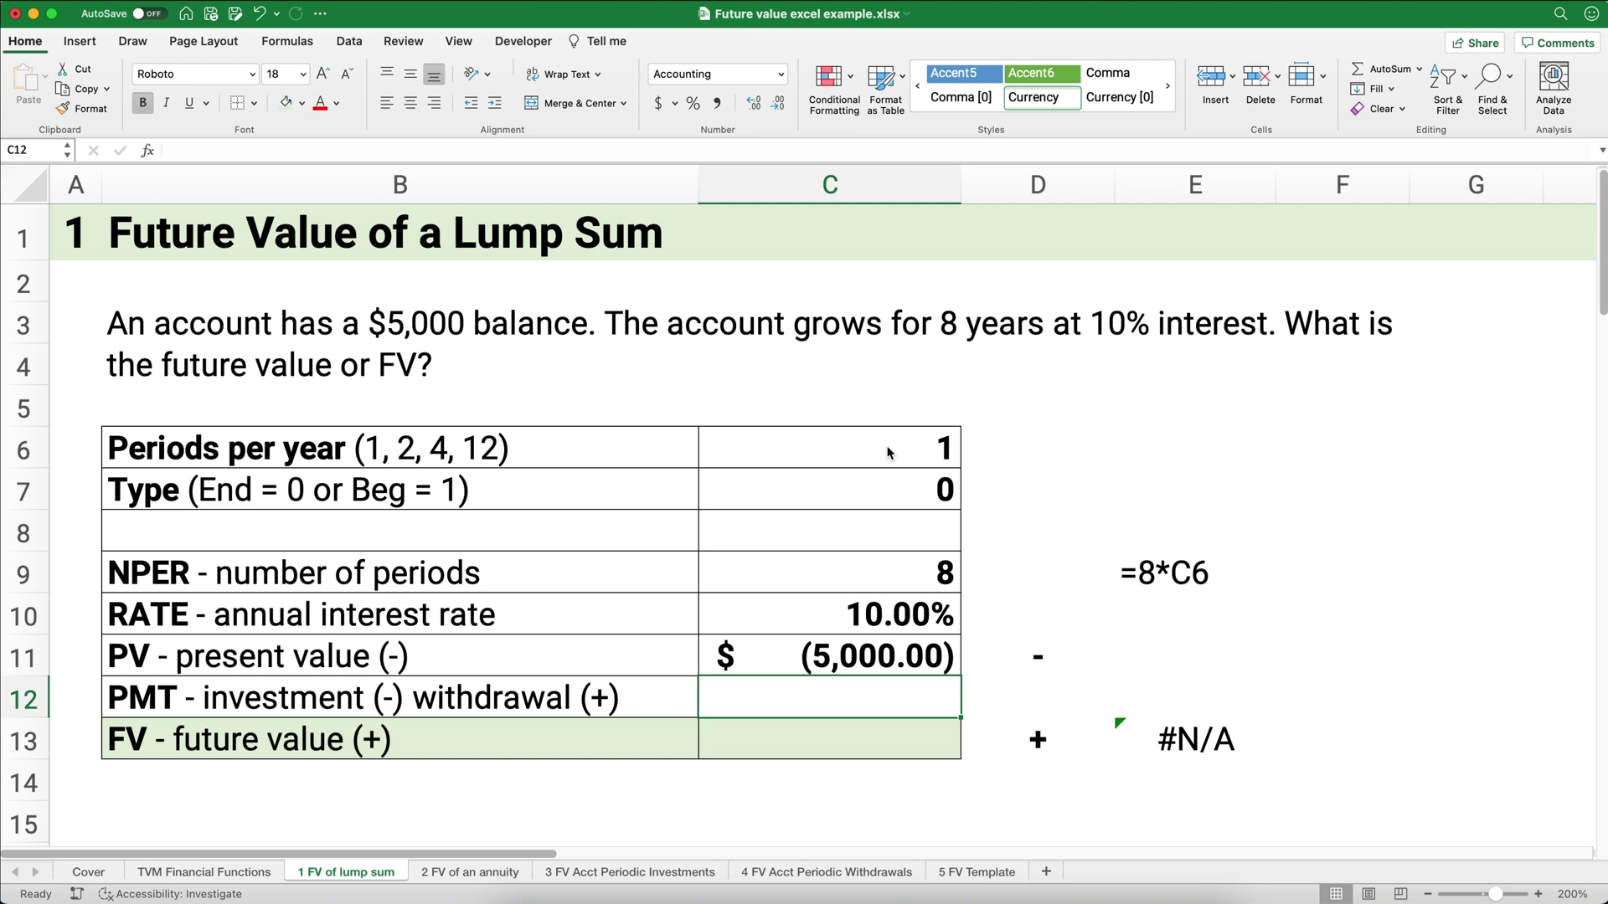
text(0)
key(Return)
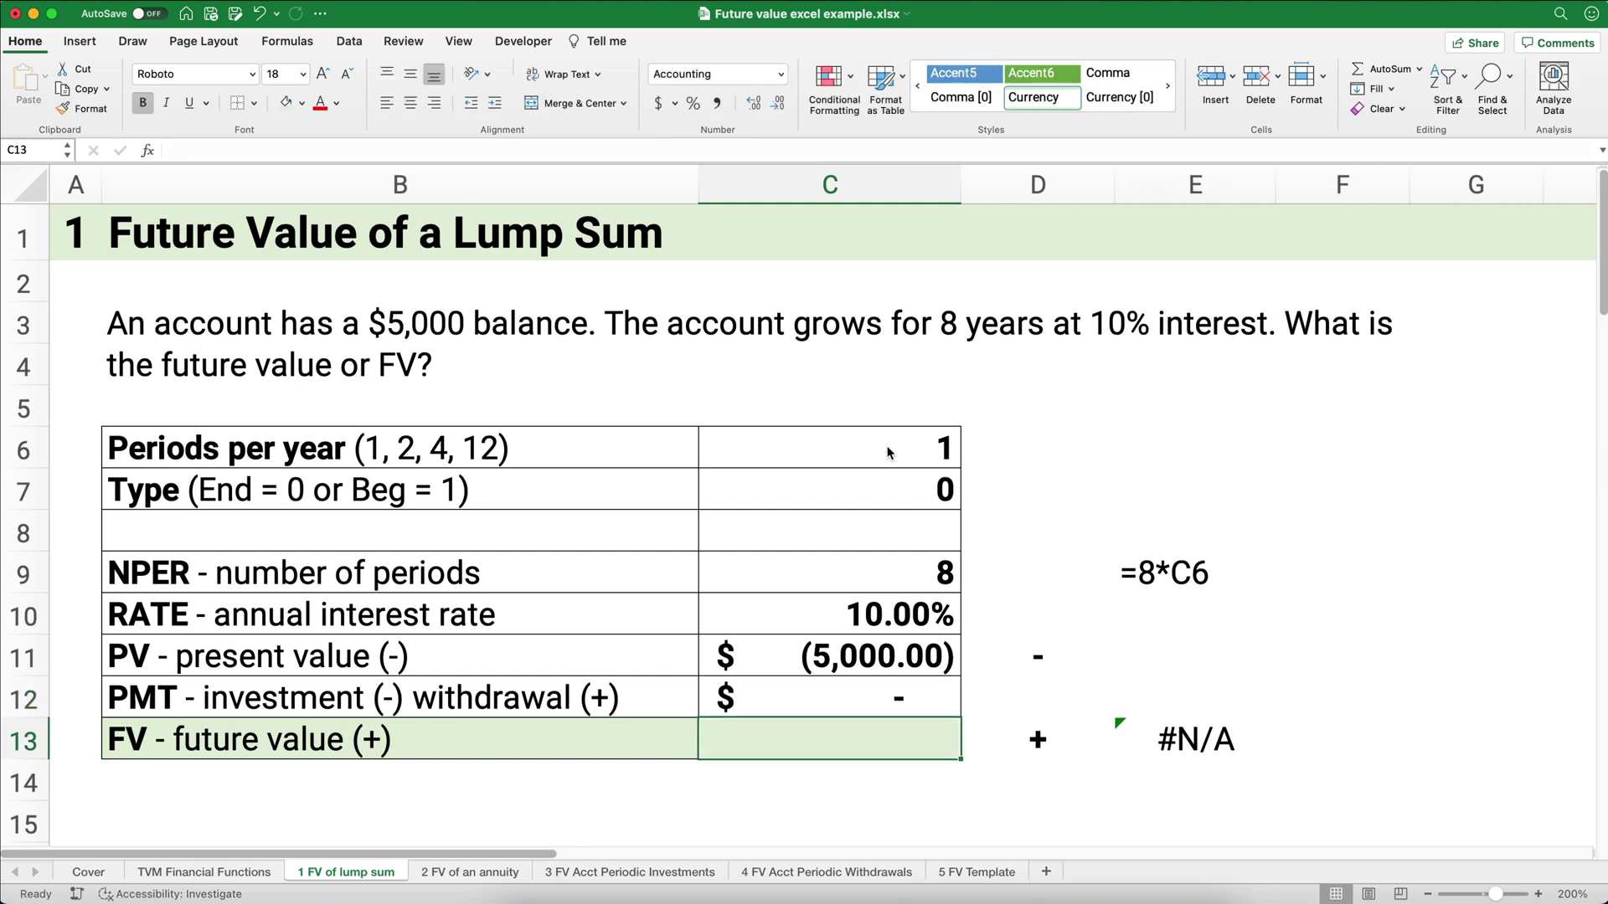
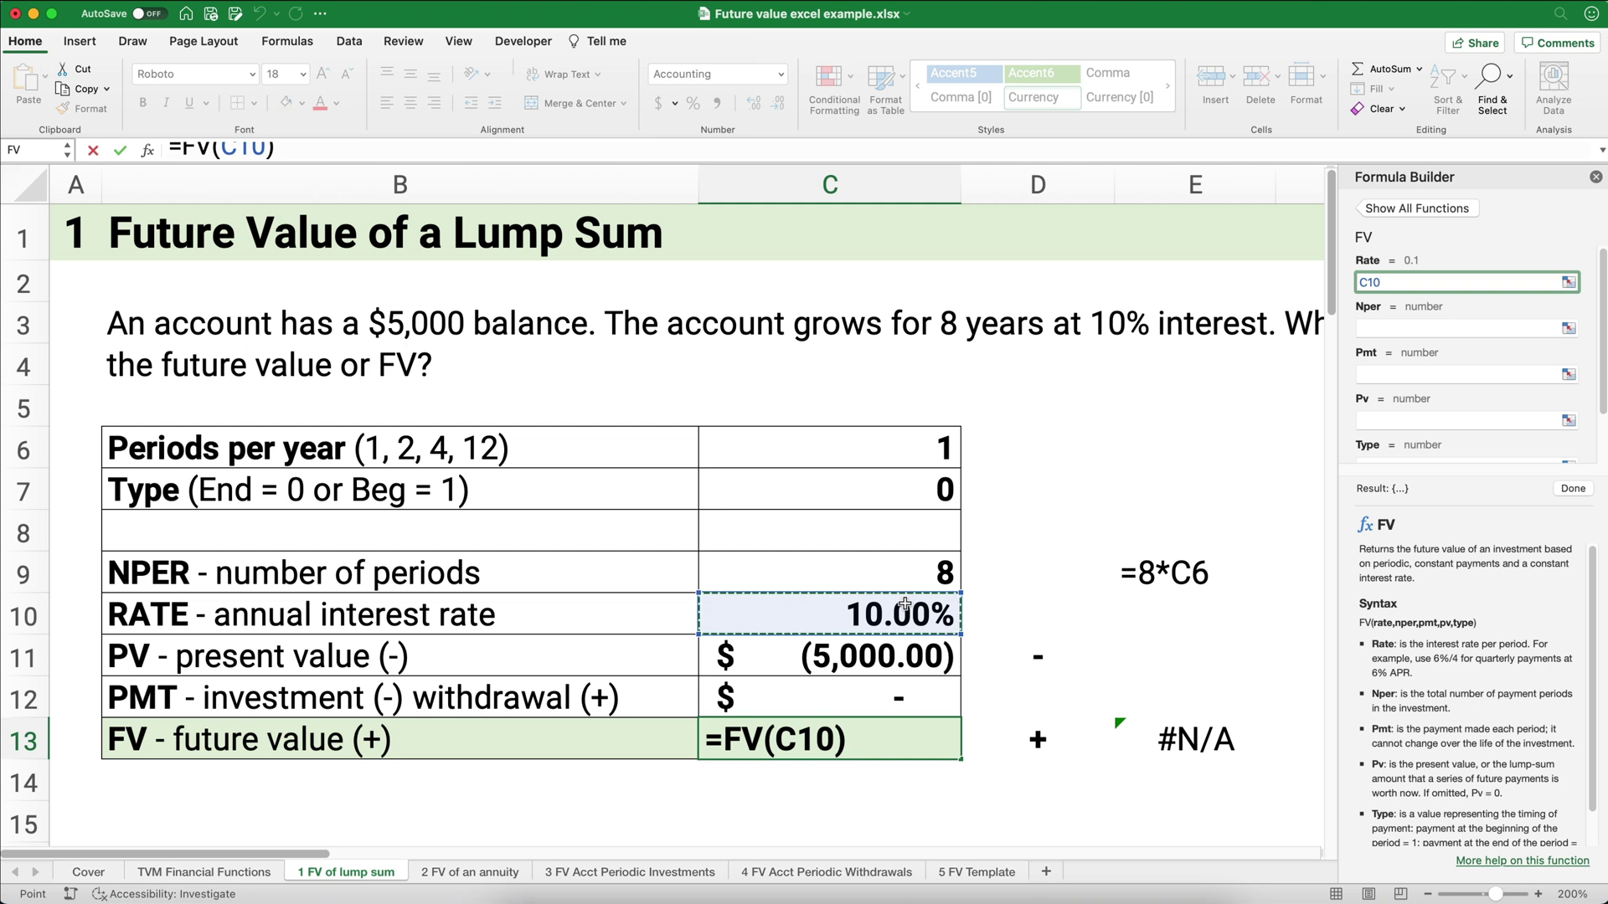
- Calculate the future value in C13 with =FV(C10/C6,C9,C12,C11,C7), filling in the function's arguments from the table cells
text(/)
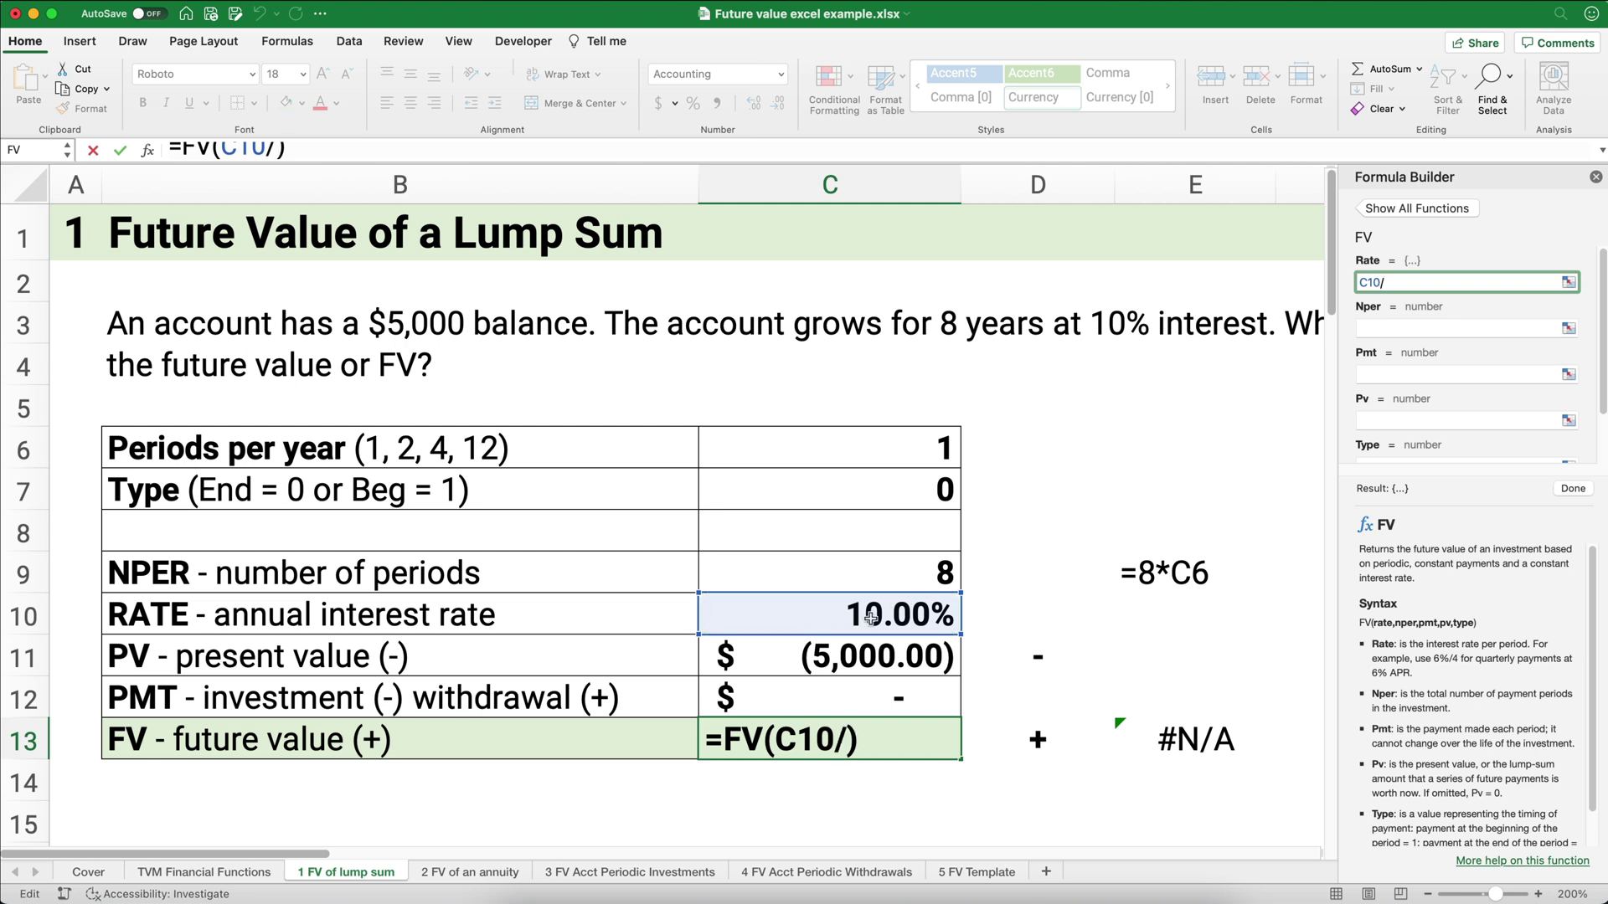
click(871, 452)
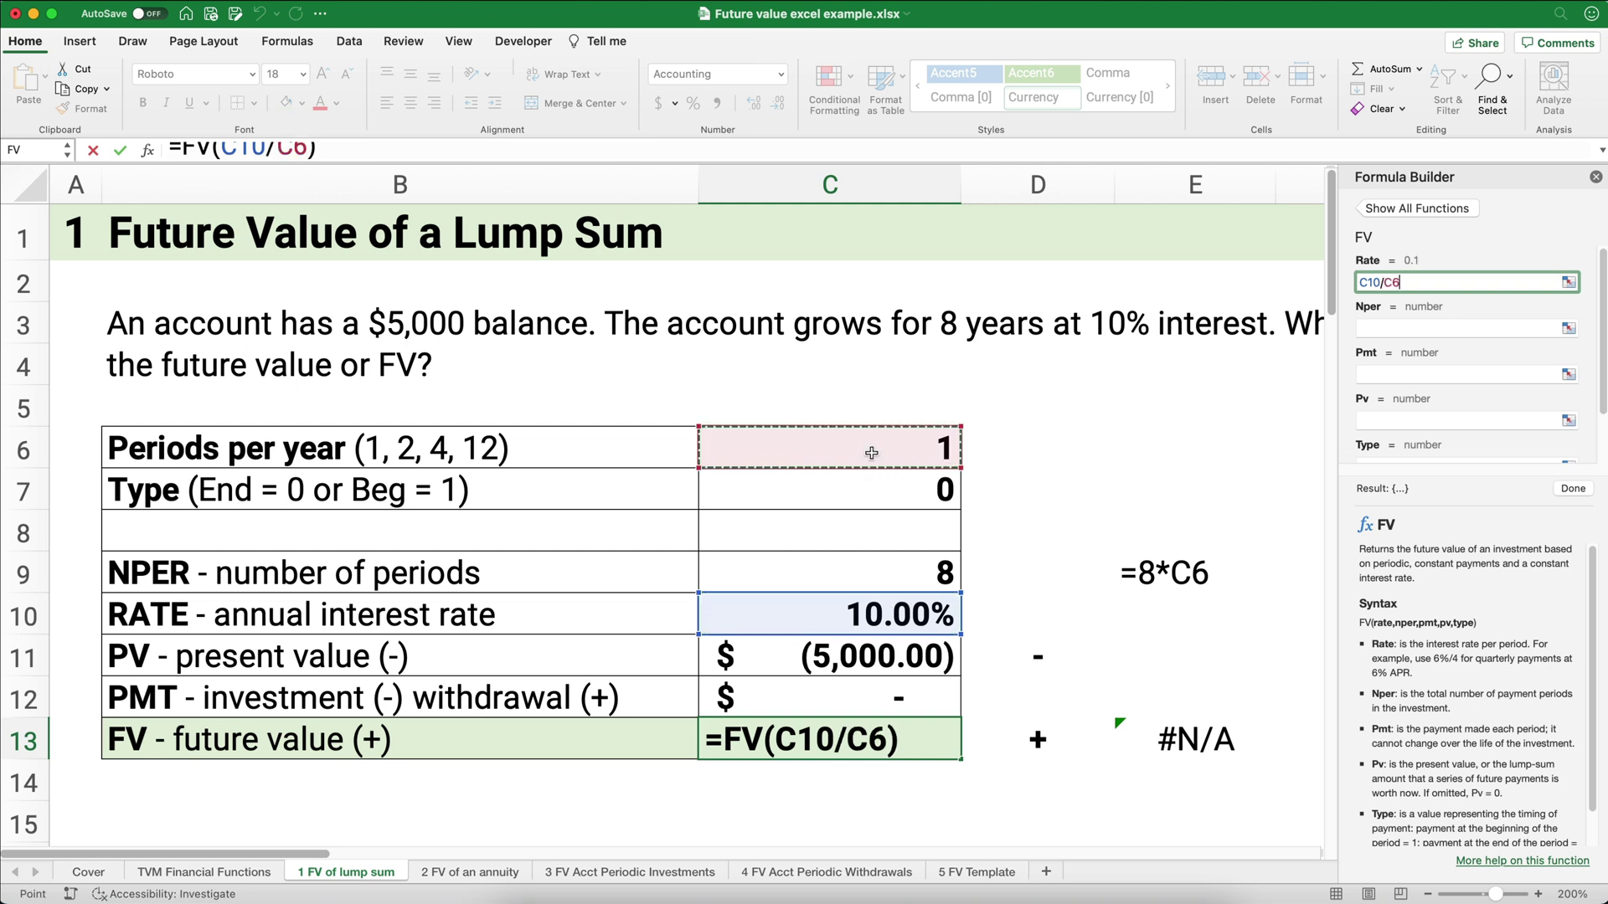
click(1374, 329)
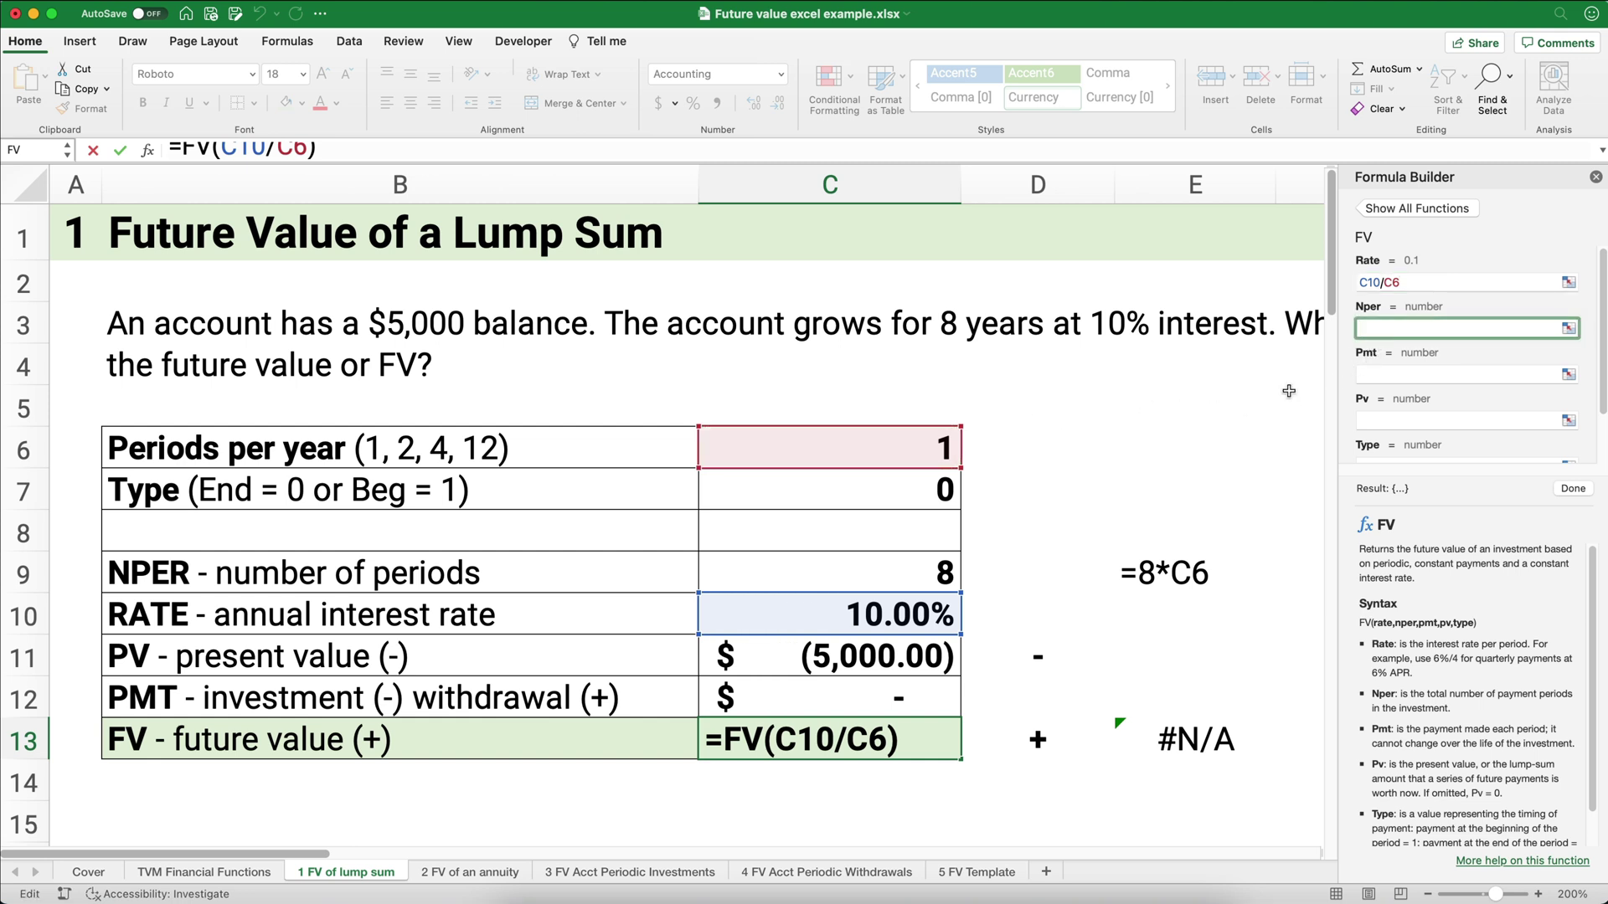
click(932, 571)
click(1365, 376)
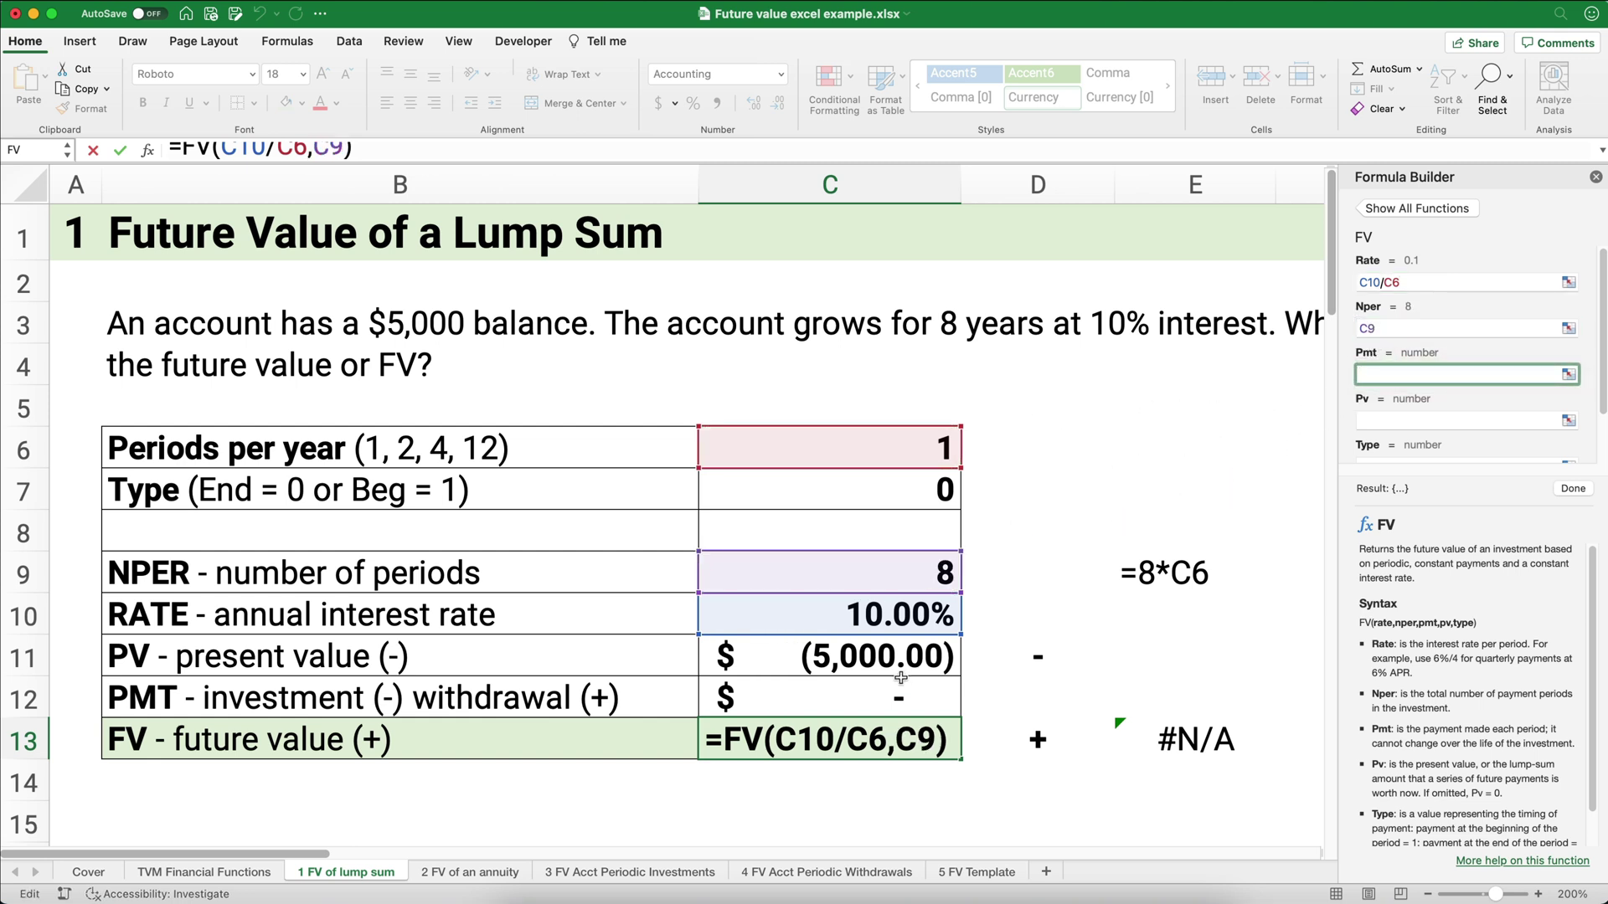
click(879, 695)
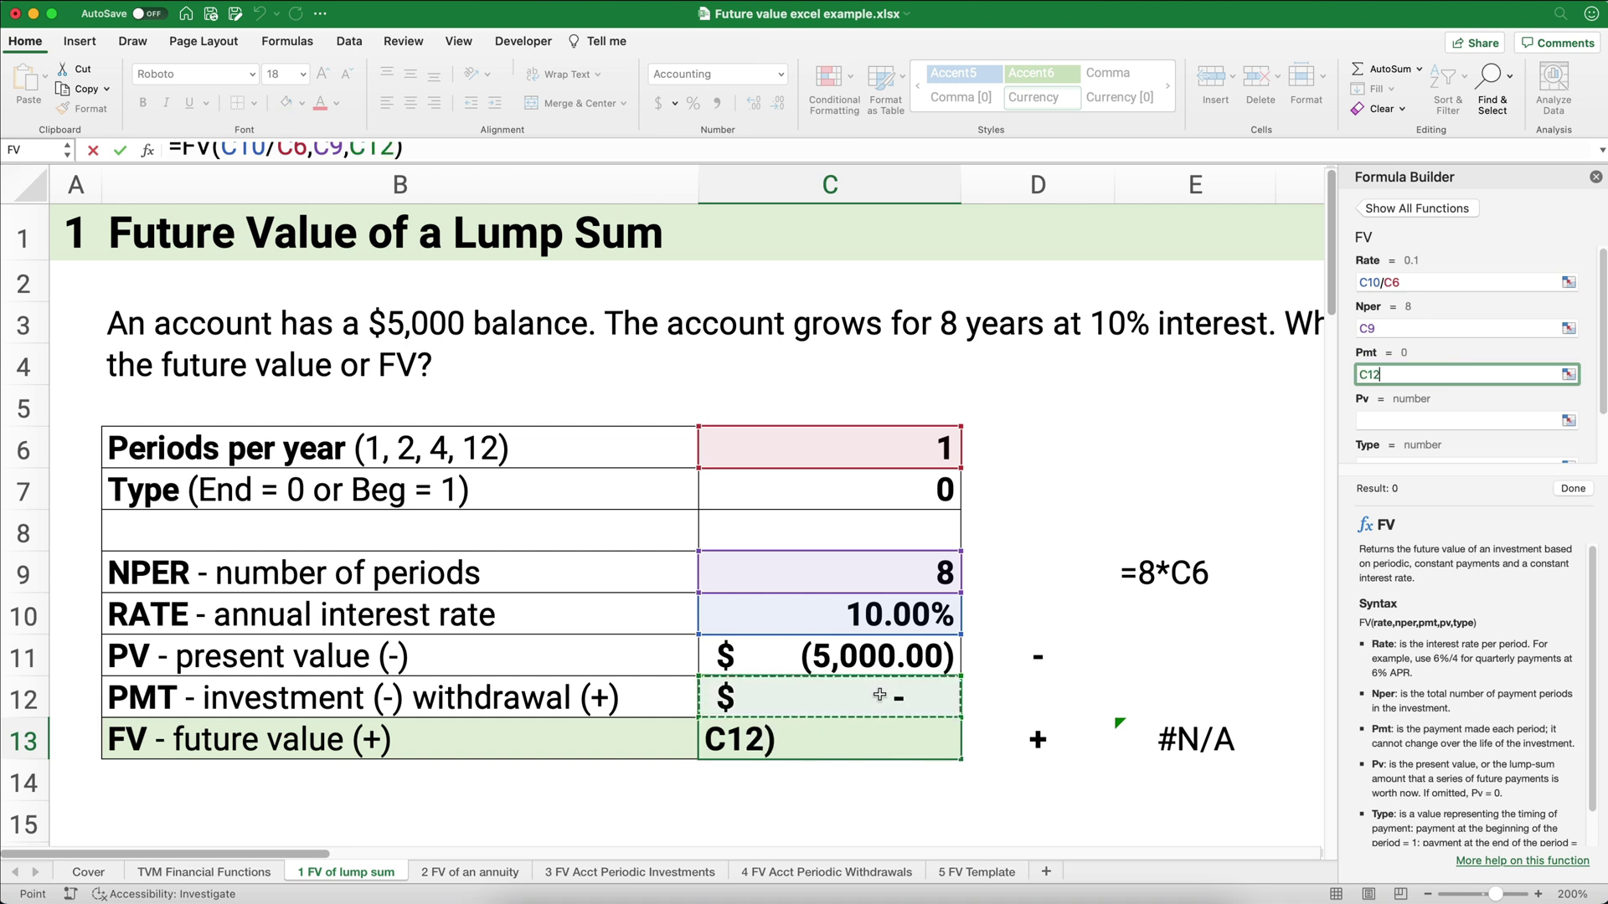
click(1376, 421)
click(886, 655)
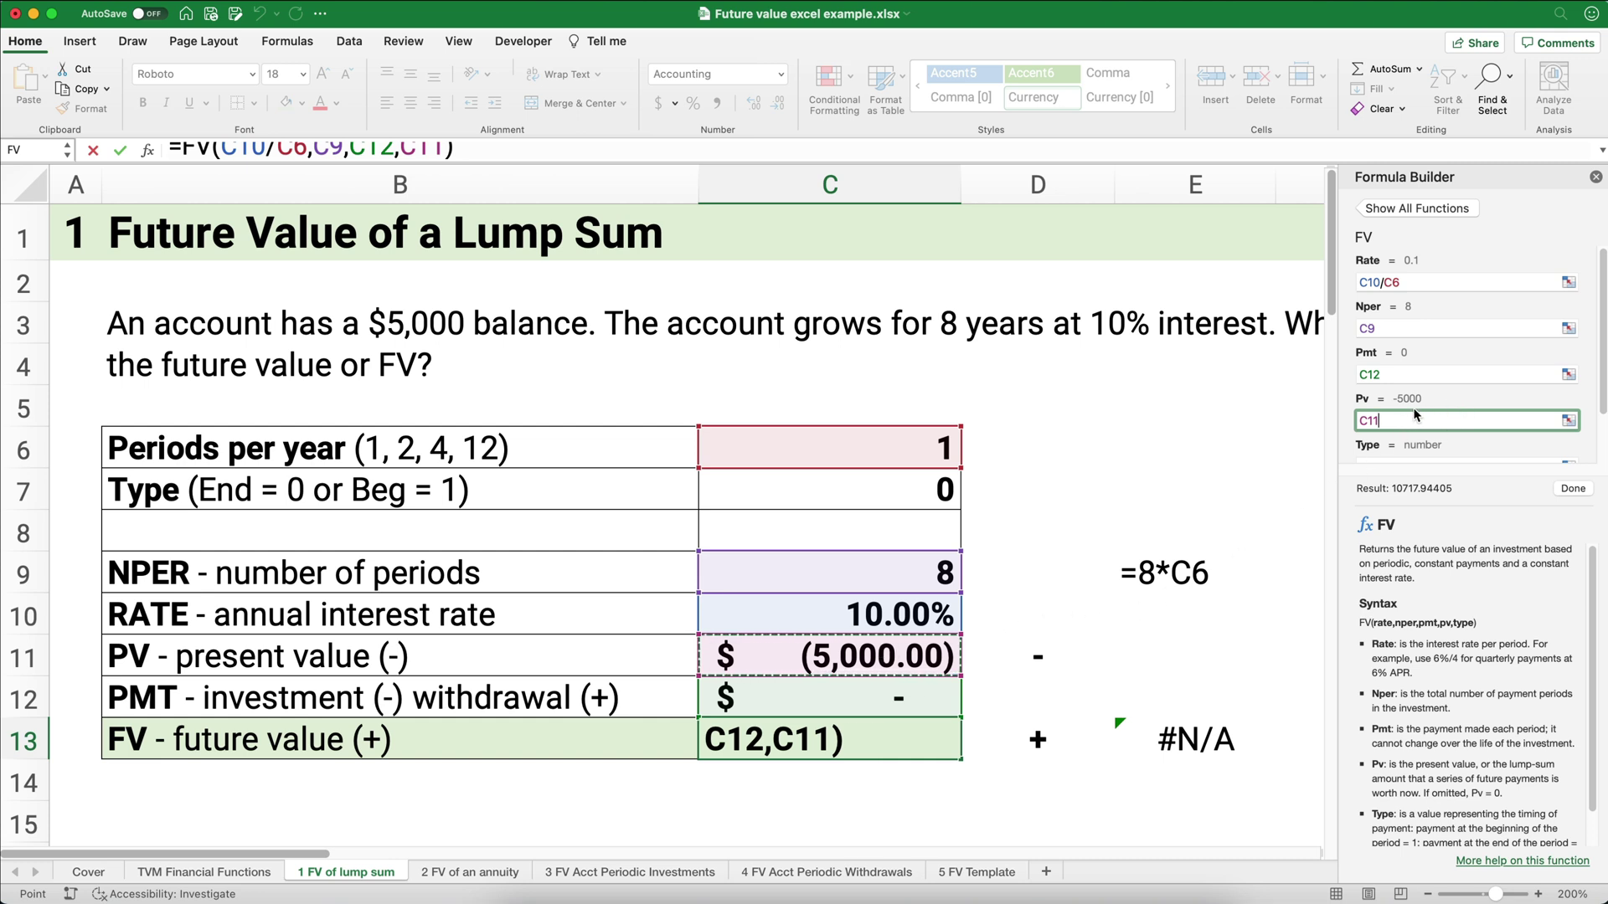
scroll(1415, 419, down, 2)
click(1371, 405)
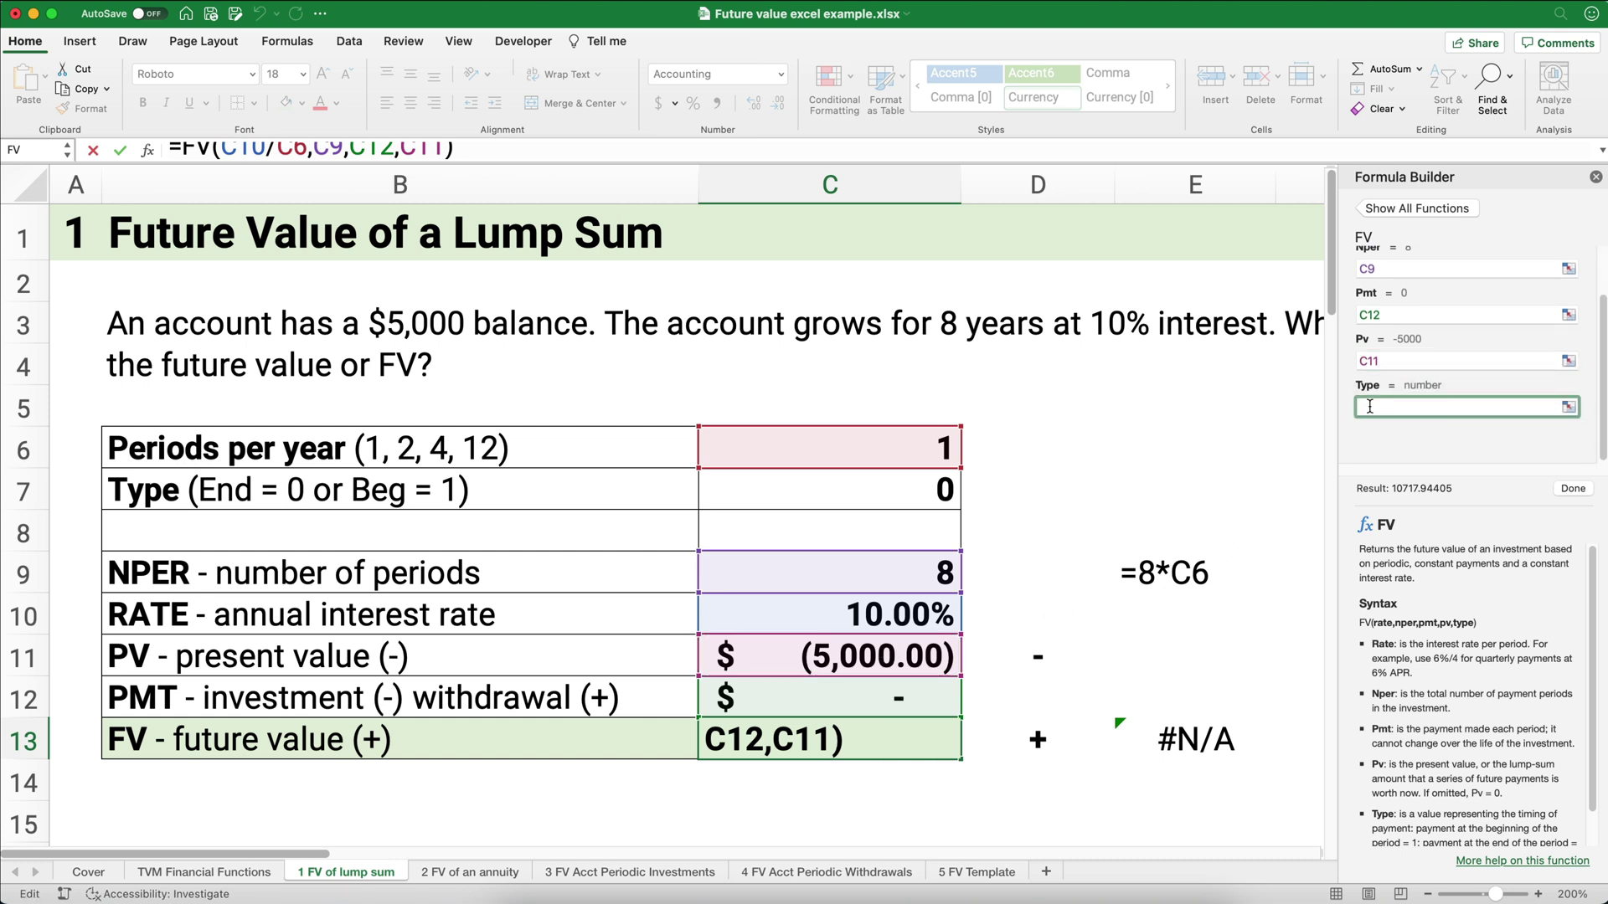
click(914, 496)
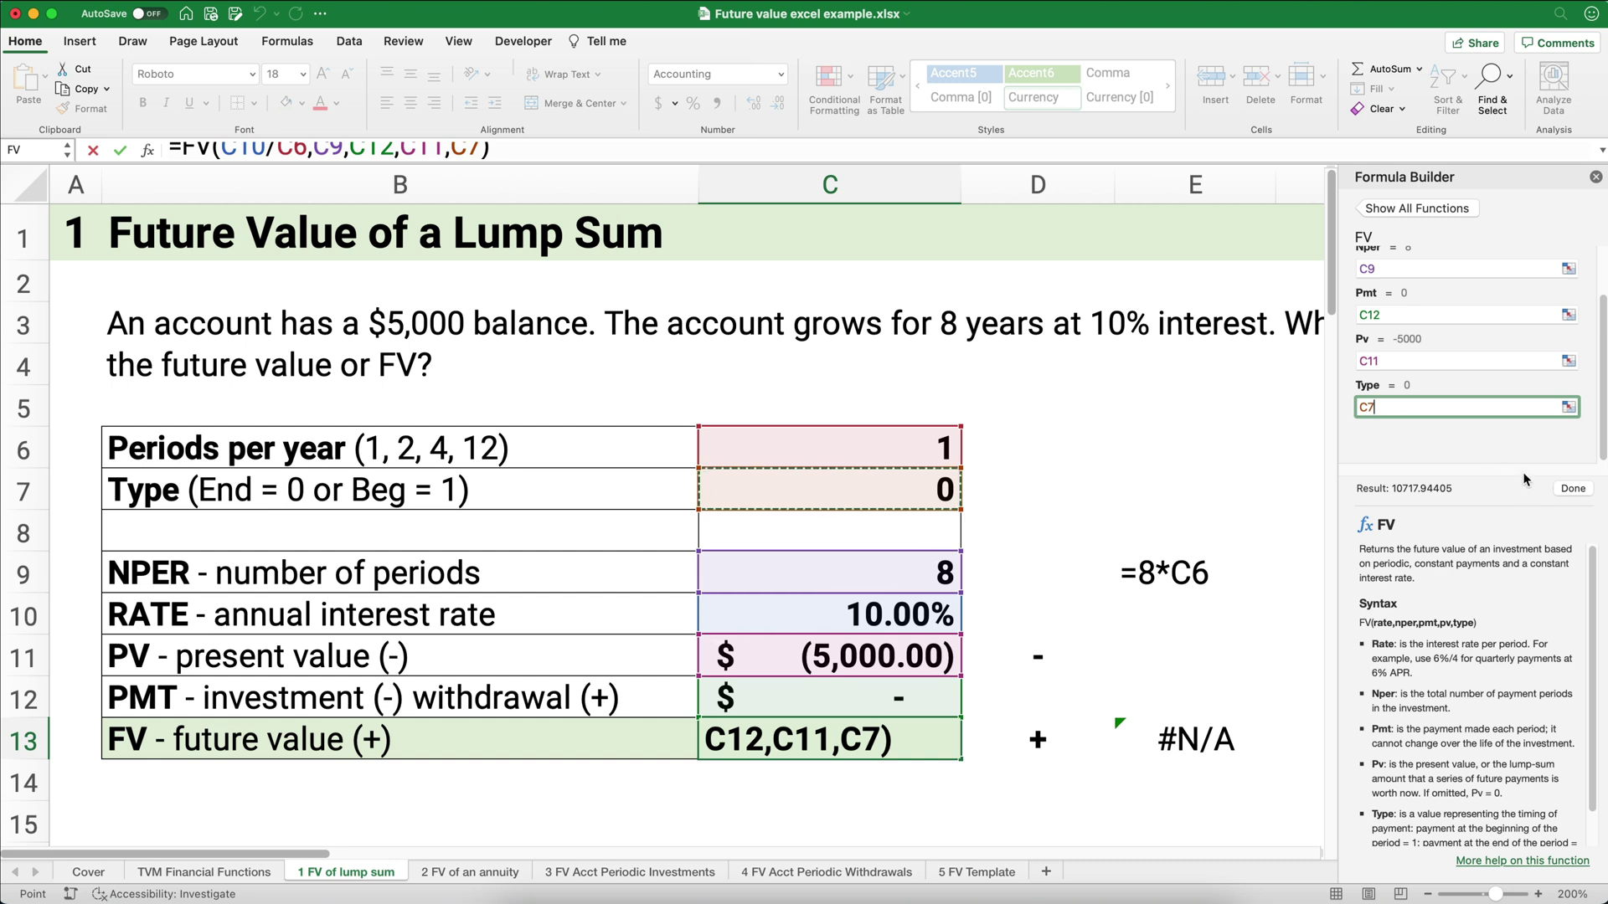
click(1567, 489)
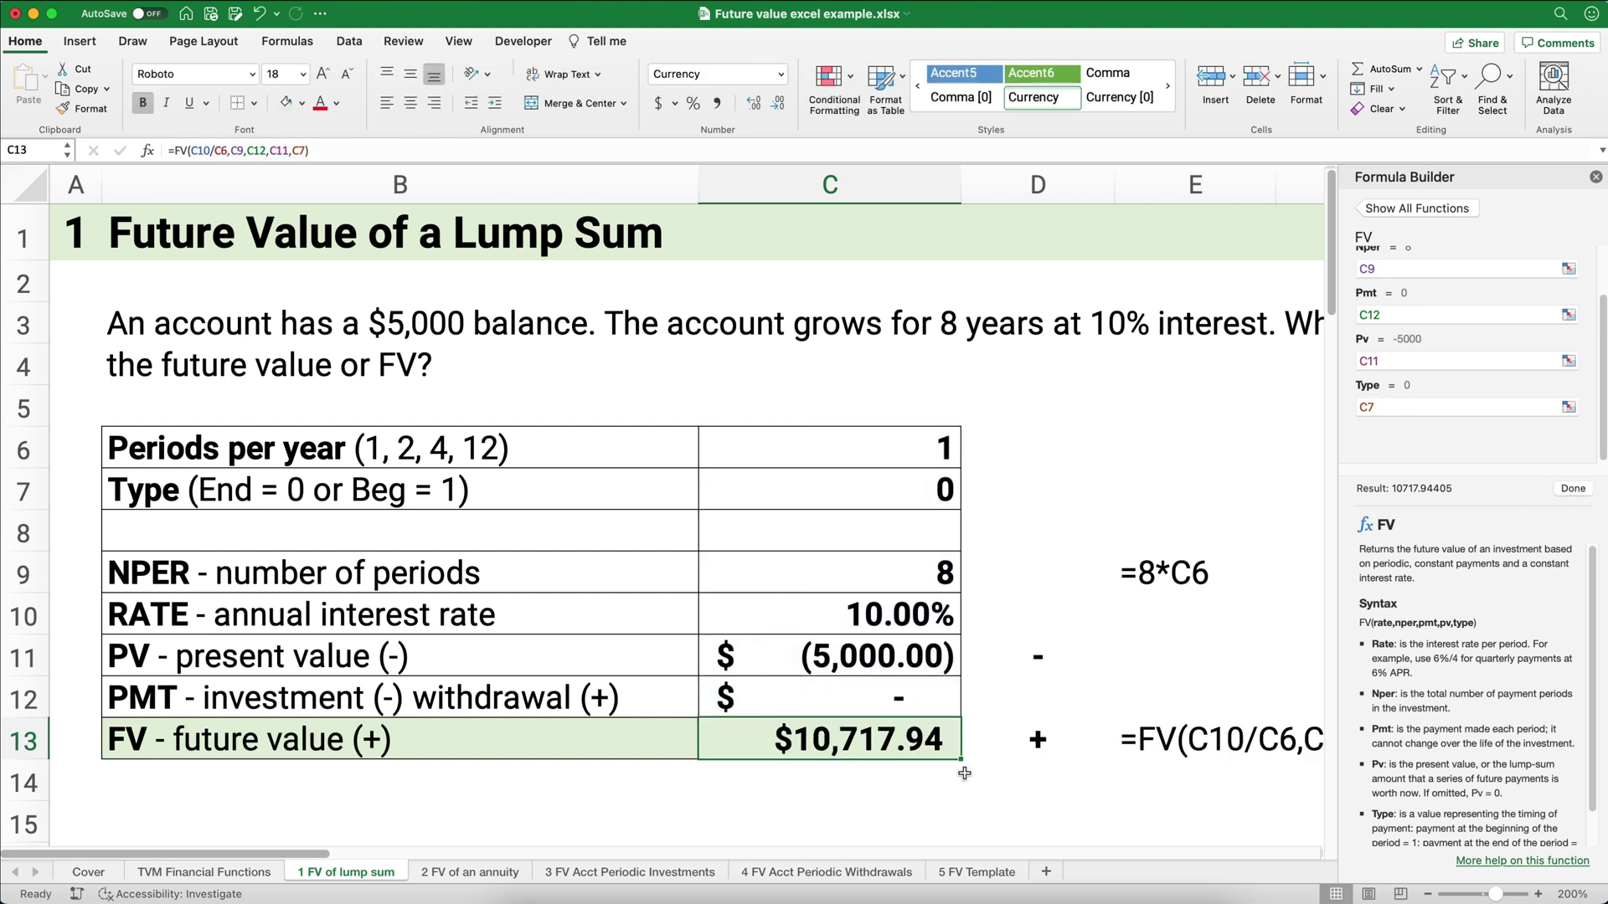
- Apply the Accounting number format to the future value in C13, close the Formula Builder and check the formula's arguments
click(658, 103)
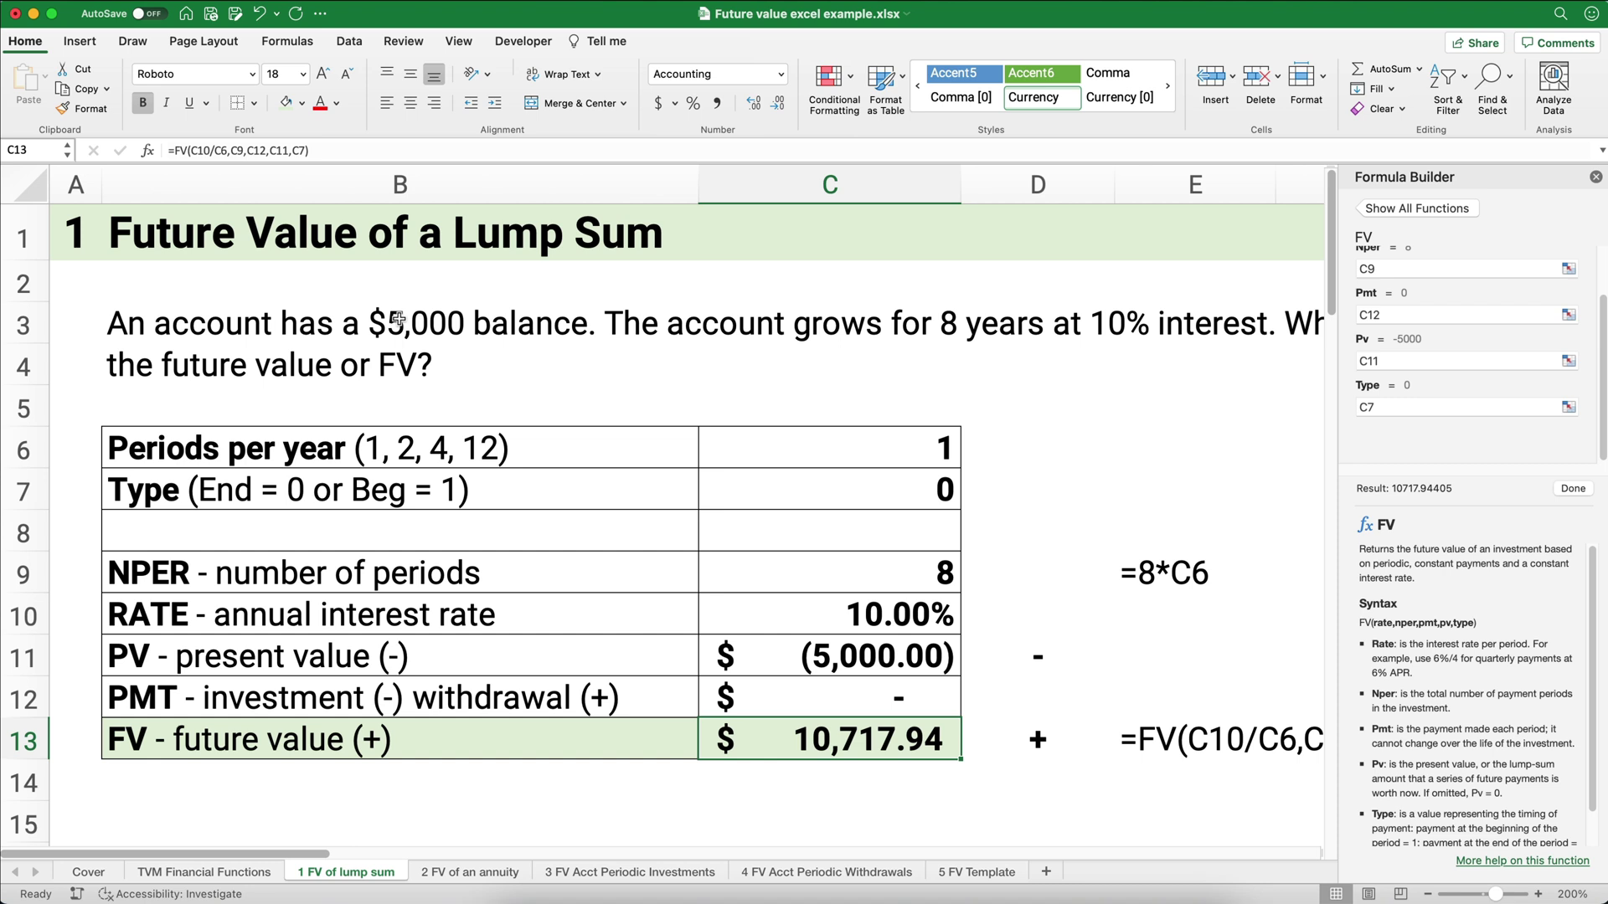
click(1596, 177)
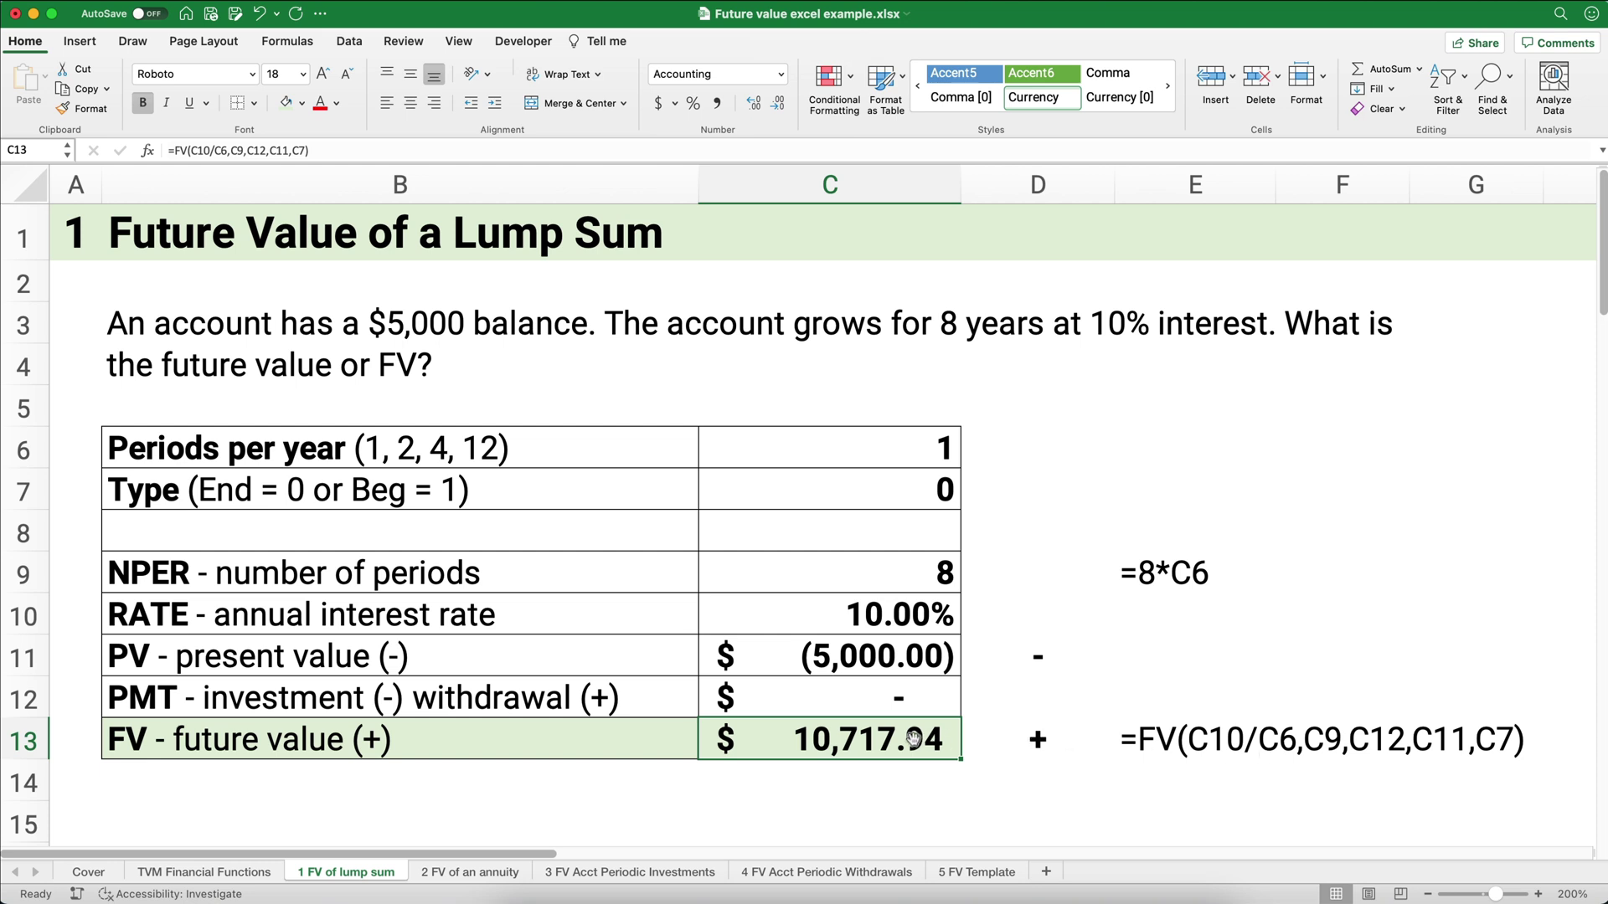
click(246, 153)
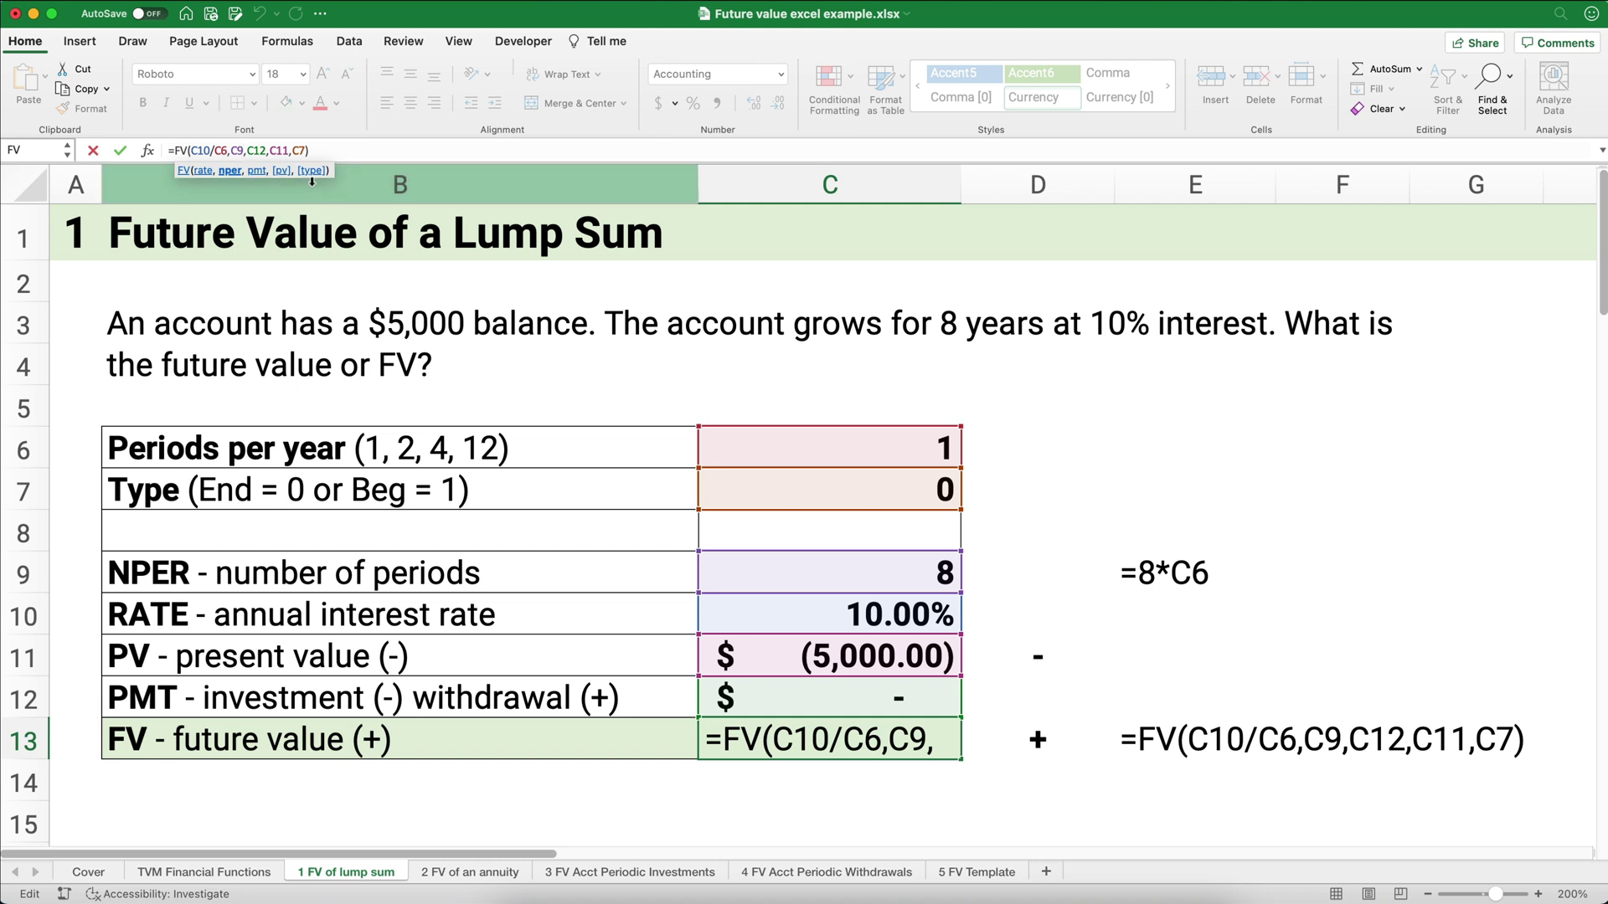
key(ctrl+Return)
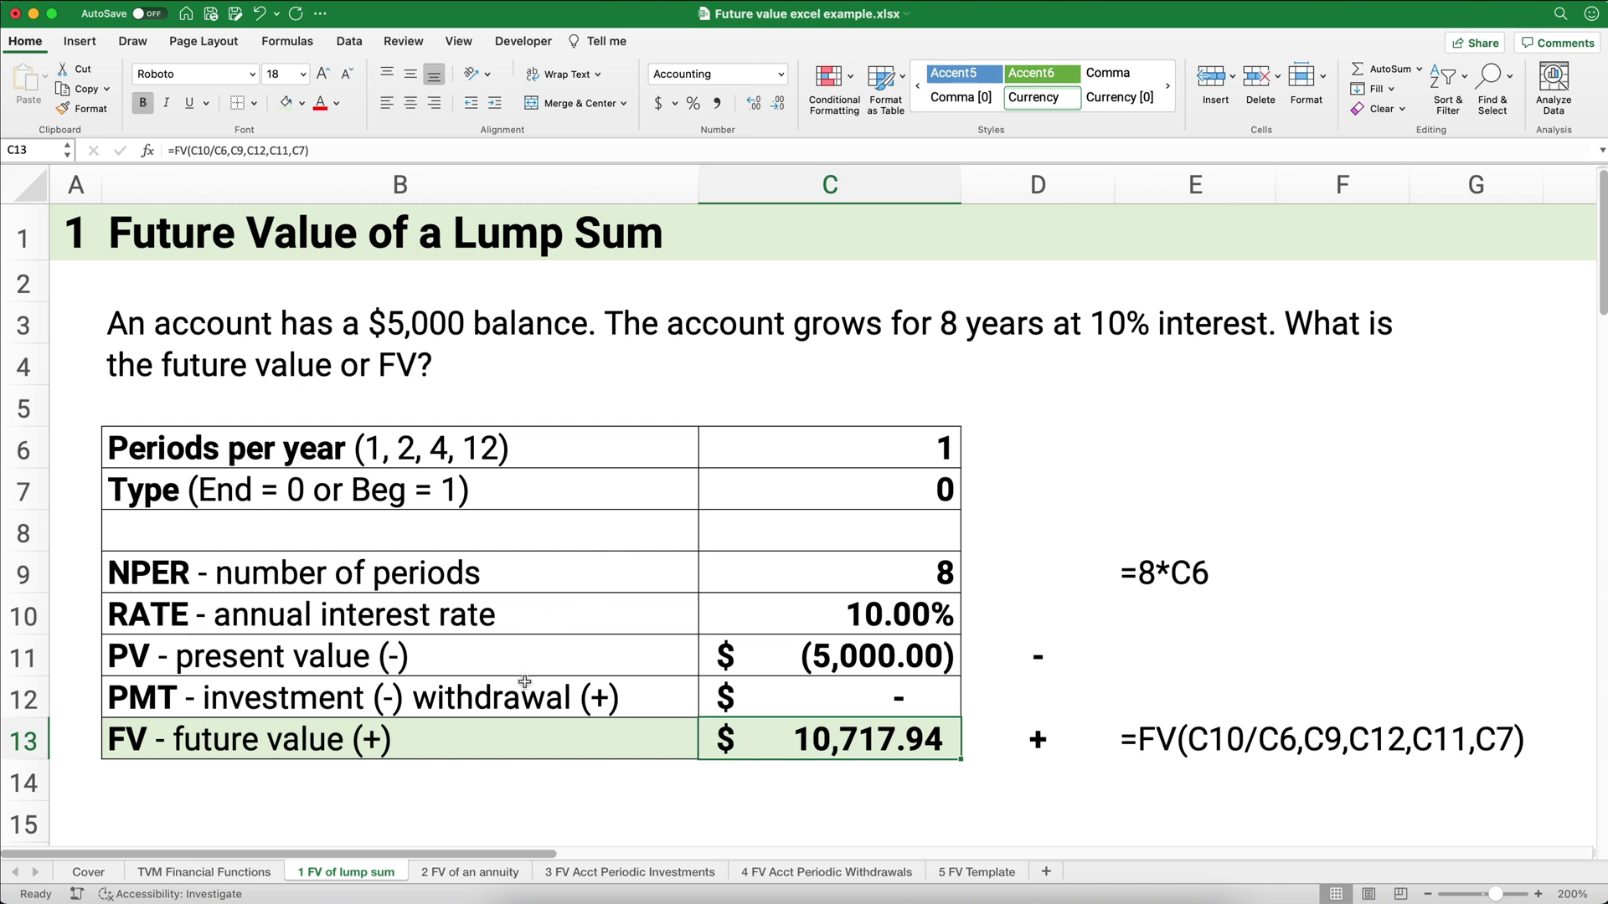
click(478, 827)
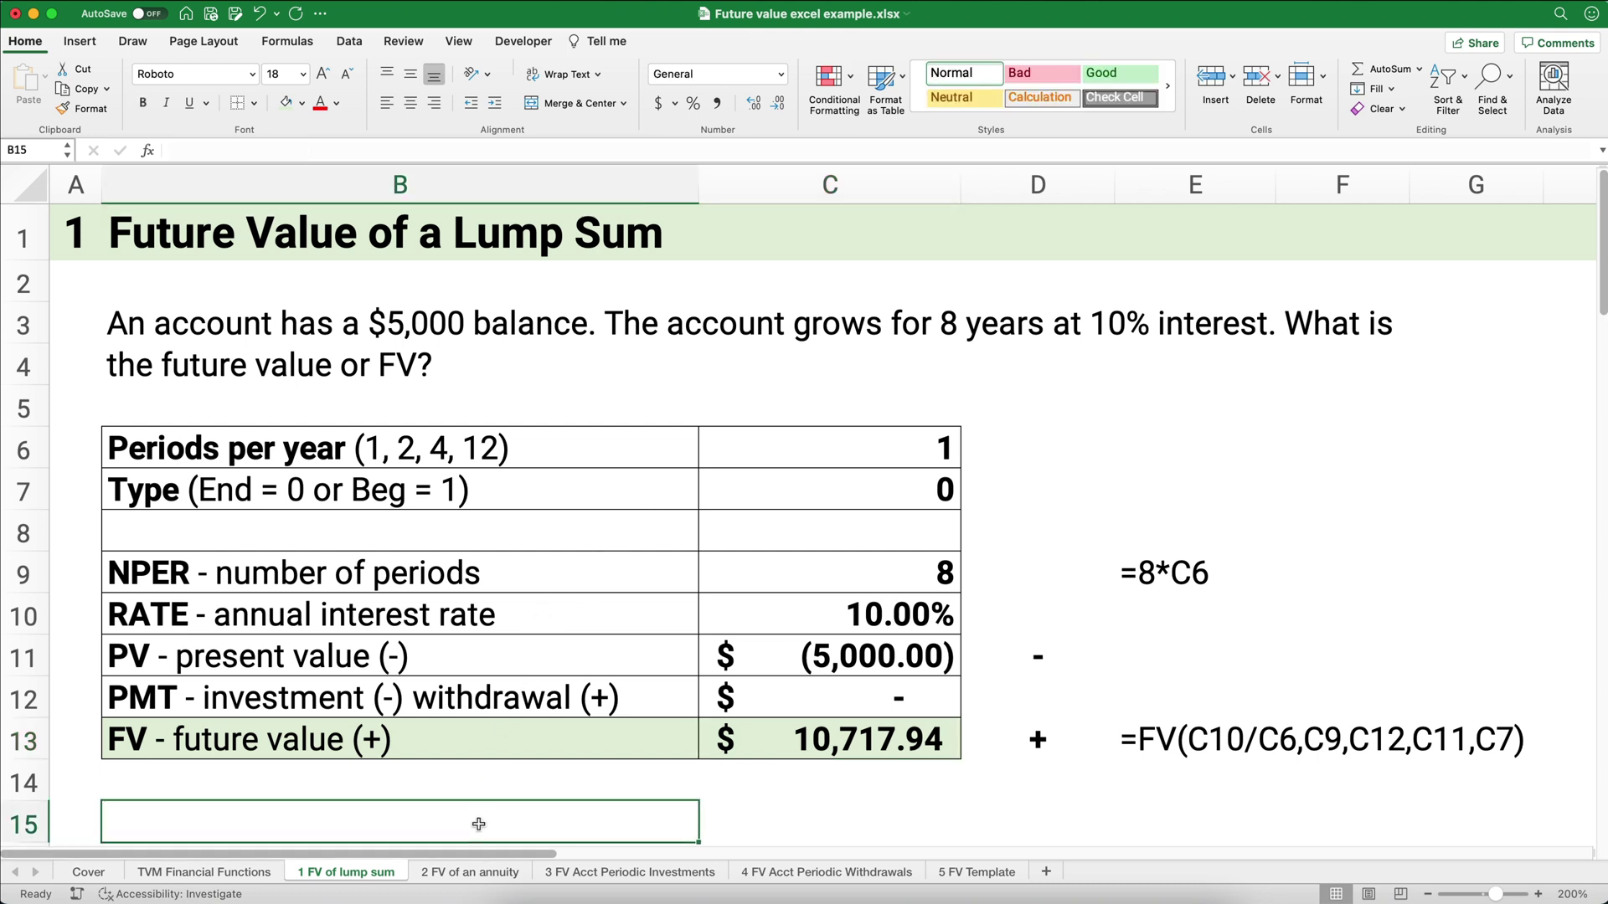
- On the "2 FV of an annuity" sheet, enter 4 for the periods per year in C6
key(alt+Right)
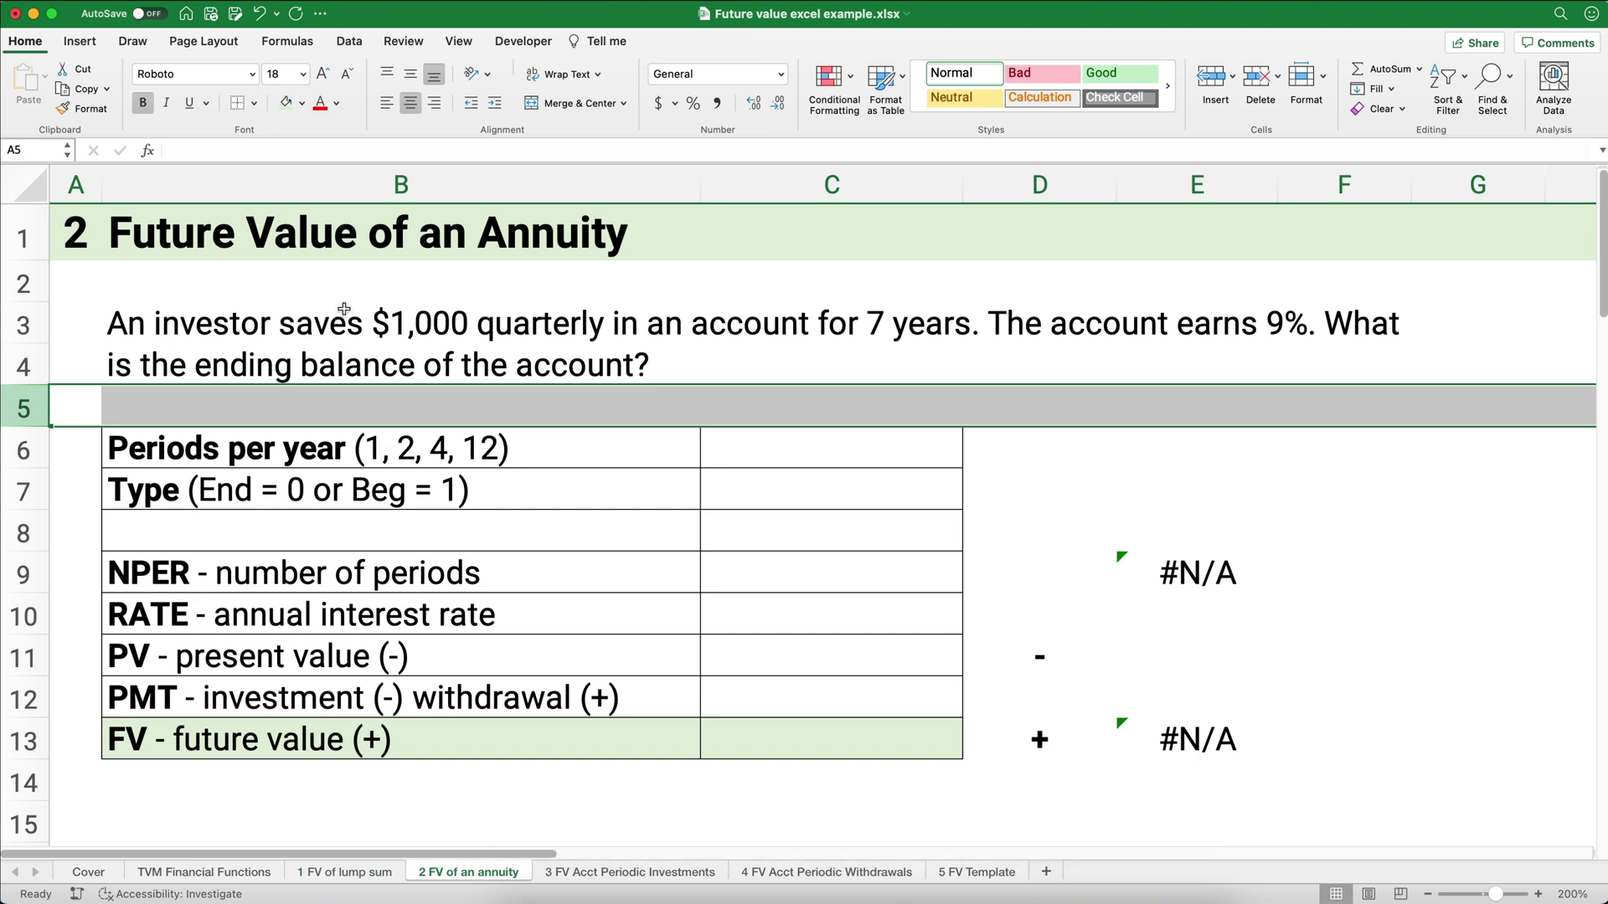
click(264, 286)
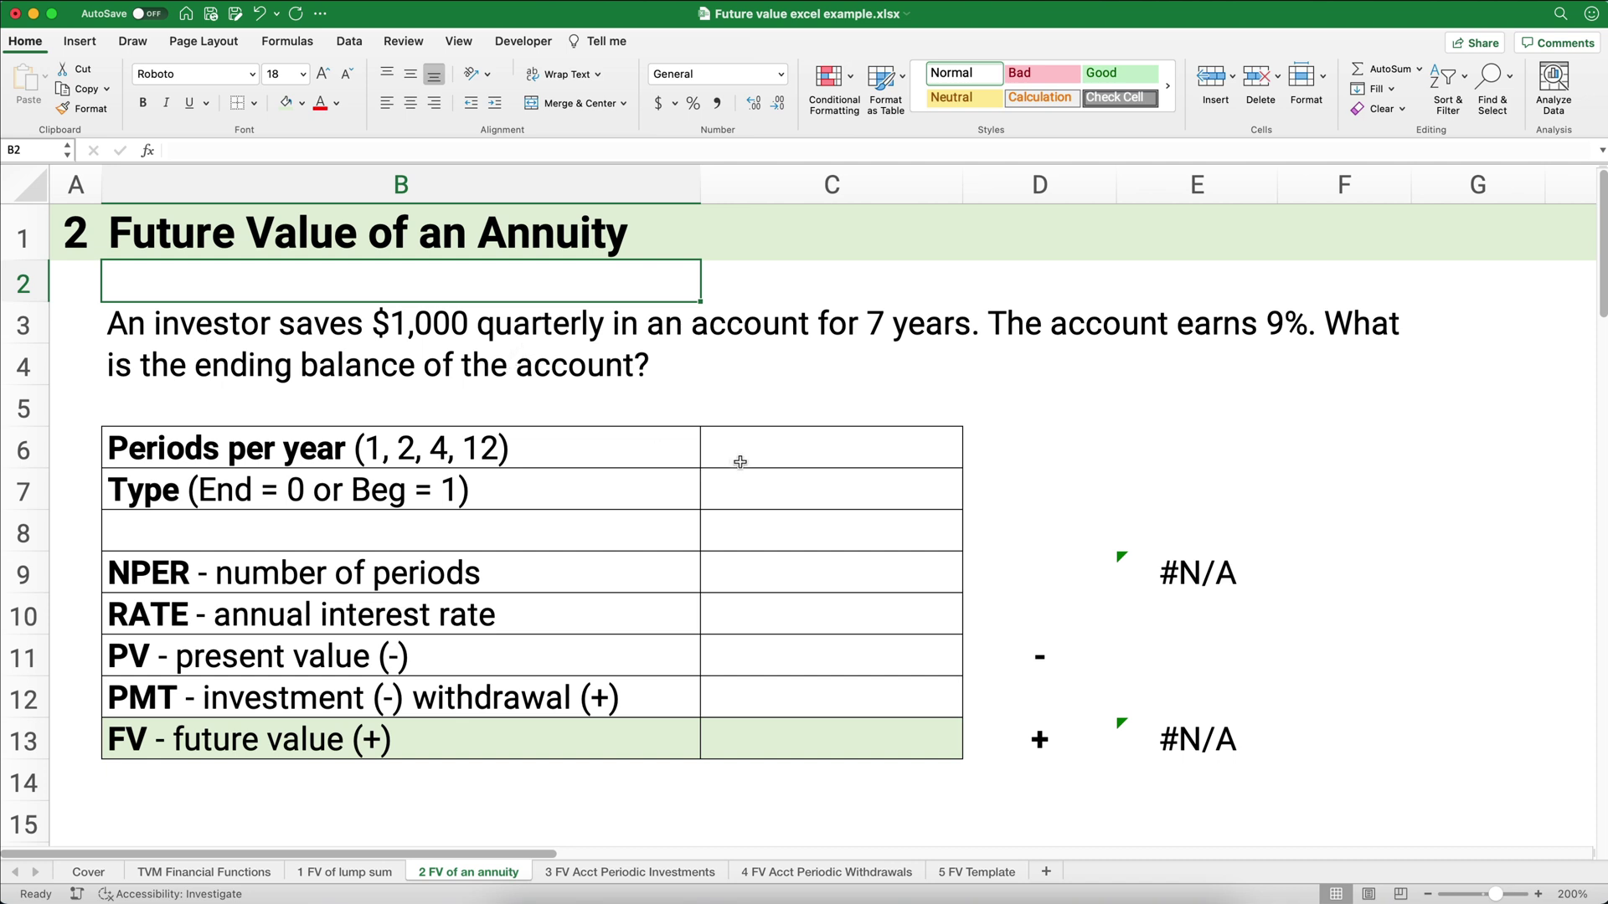
click(870, 459)
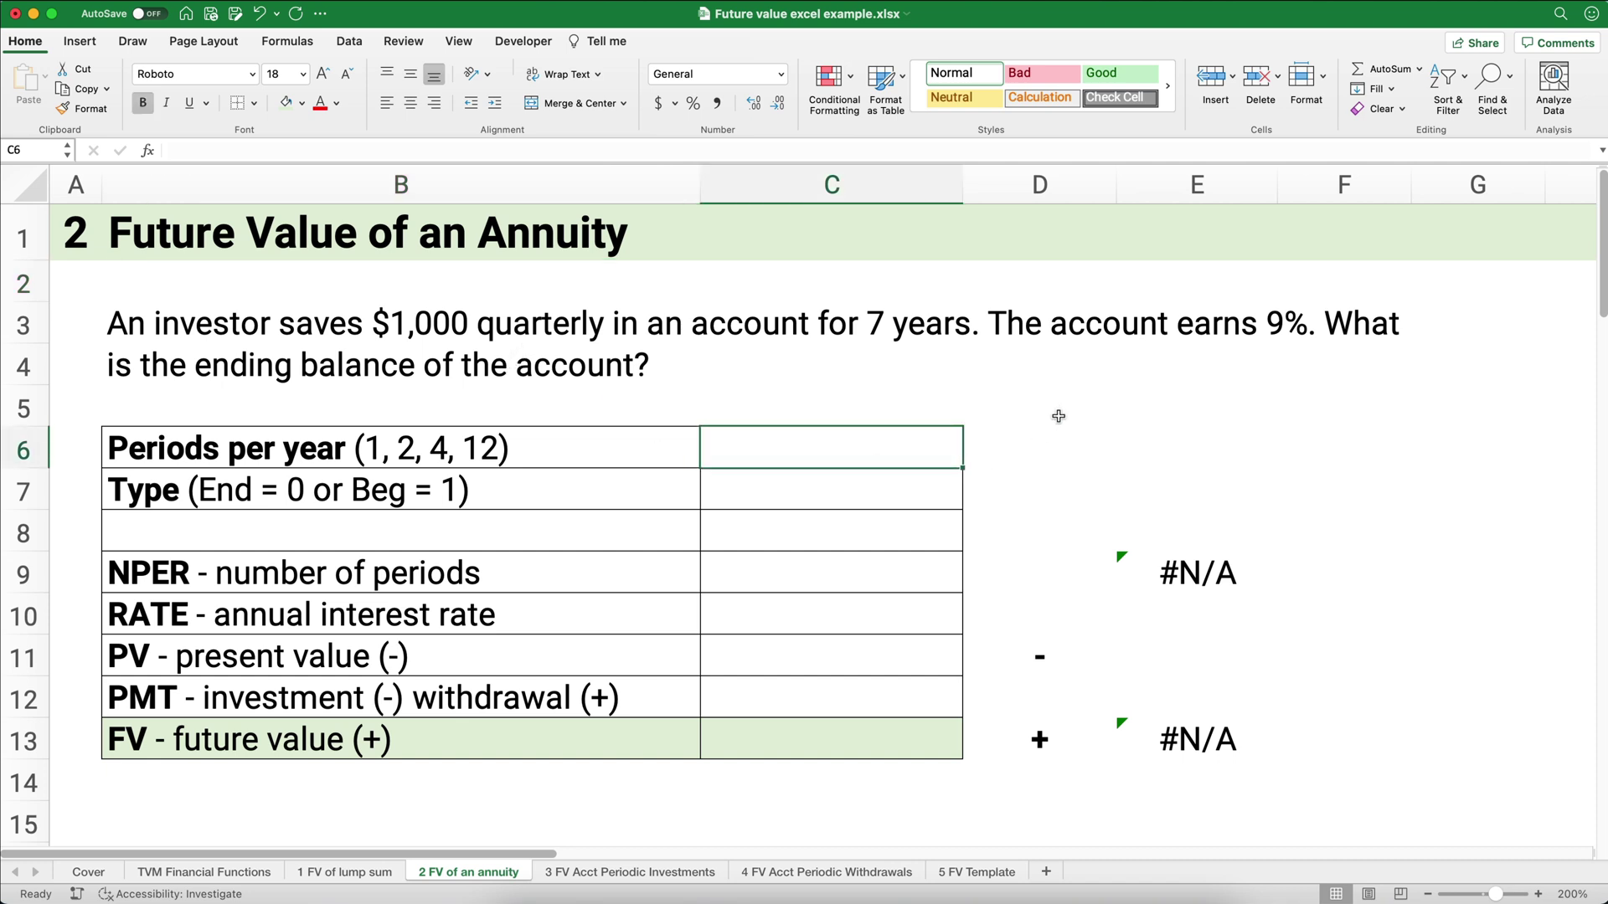
text(4)
key(Return)
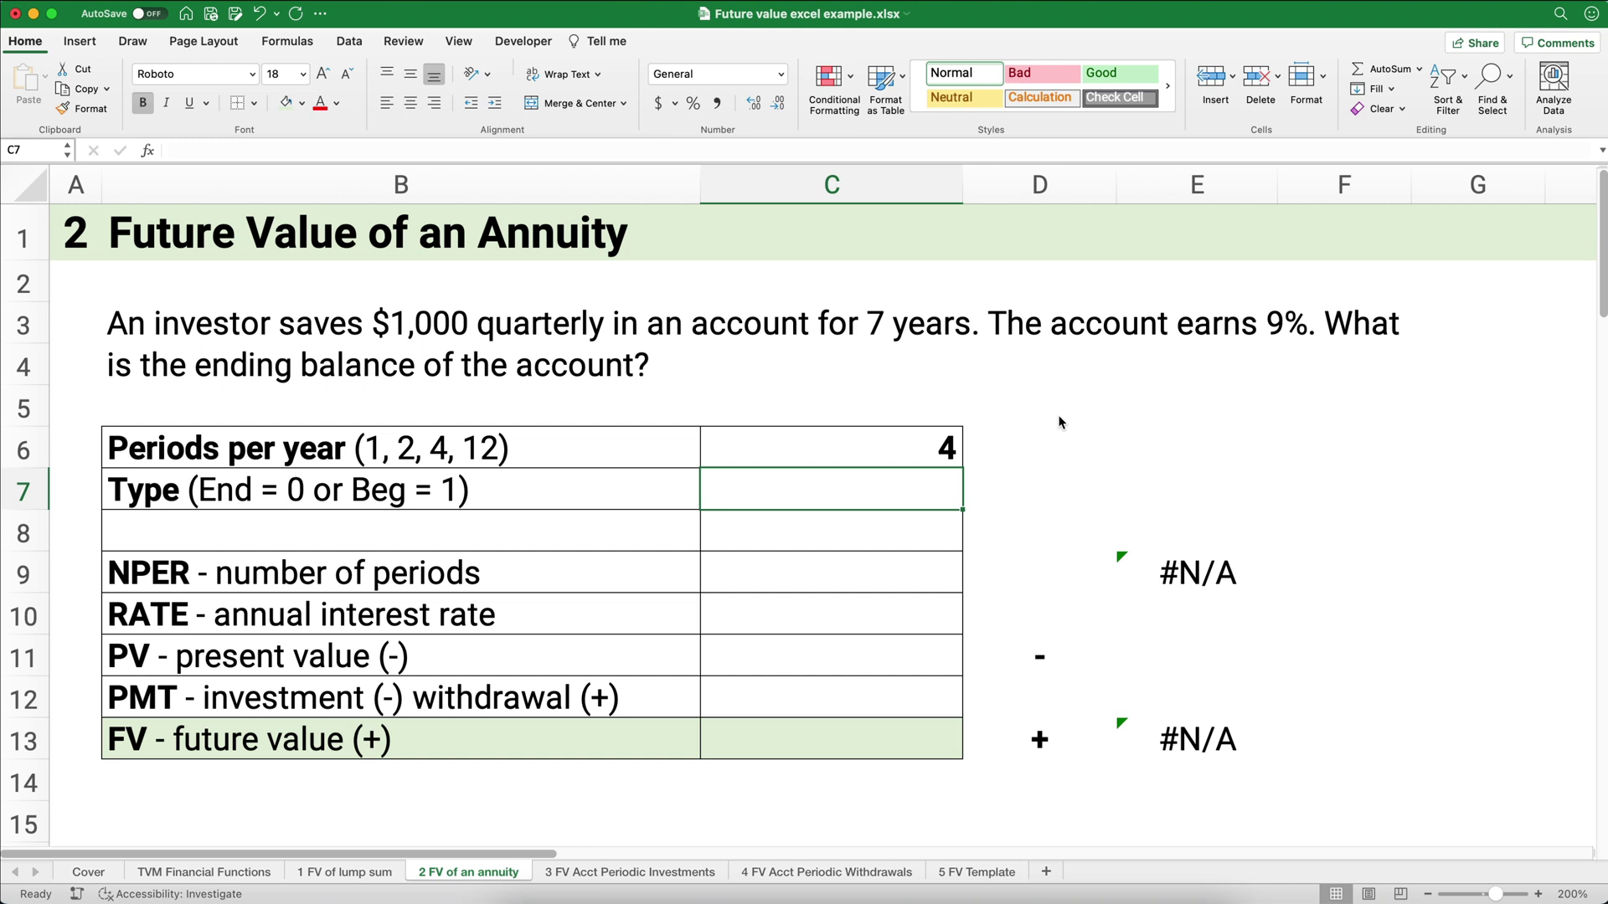
- Enter 0 for the payment type in C7 and calculate the number of periods in C9 with =7*C6
text(0)
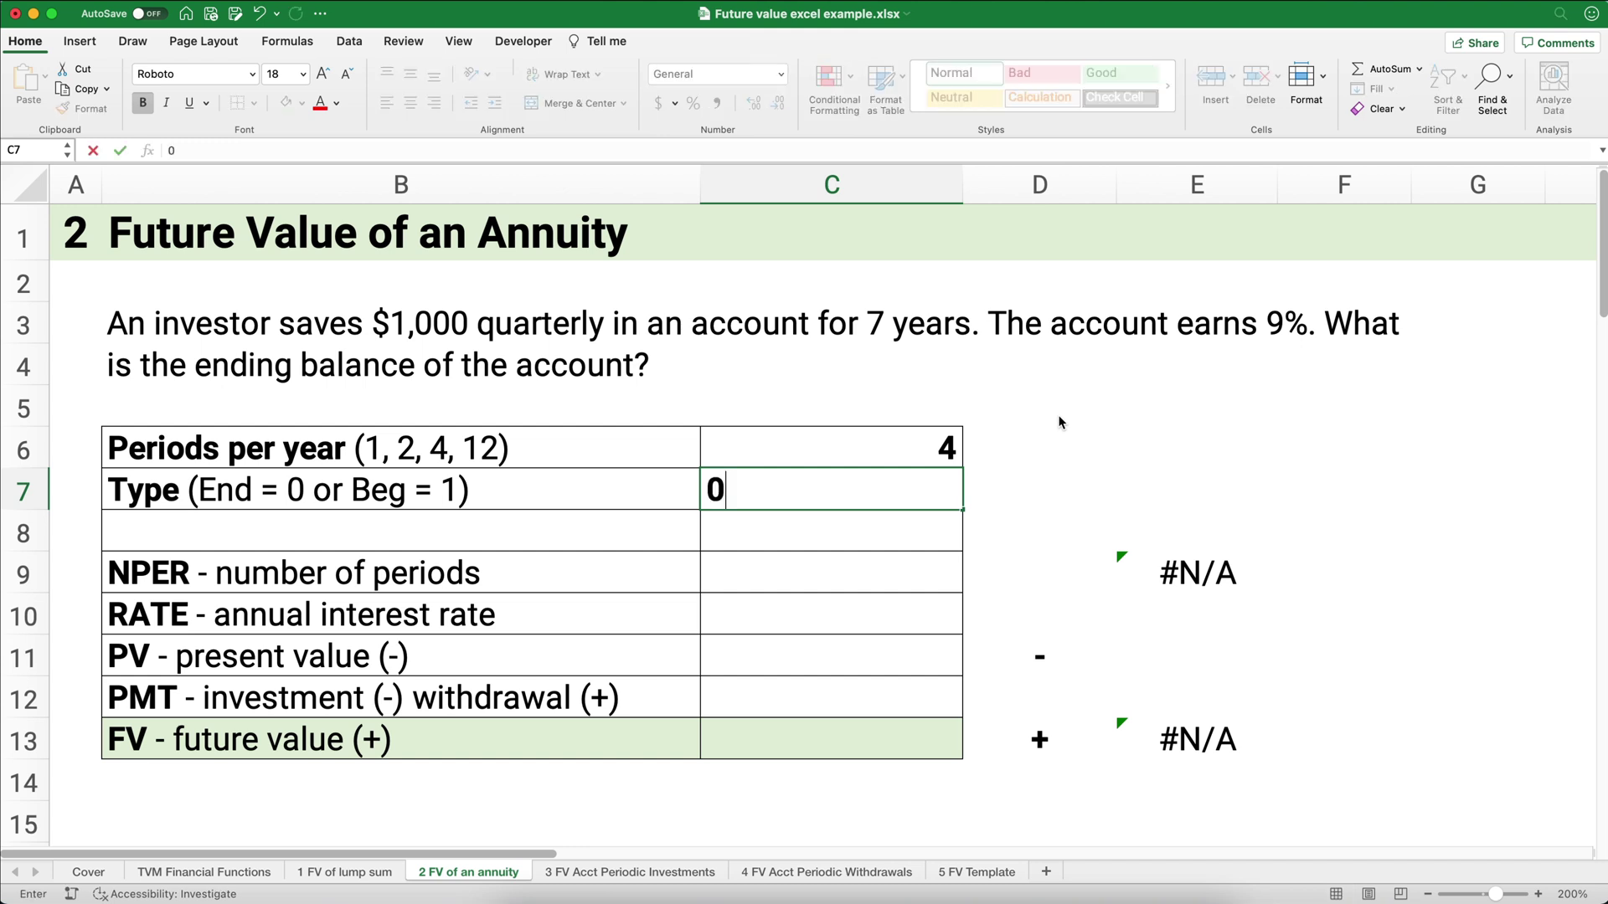
key(Return)
key(Return)
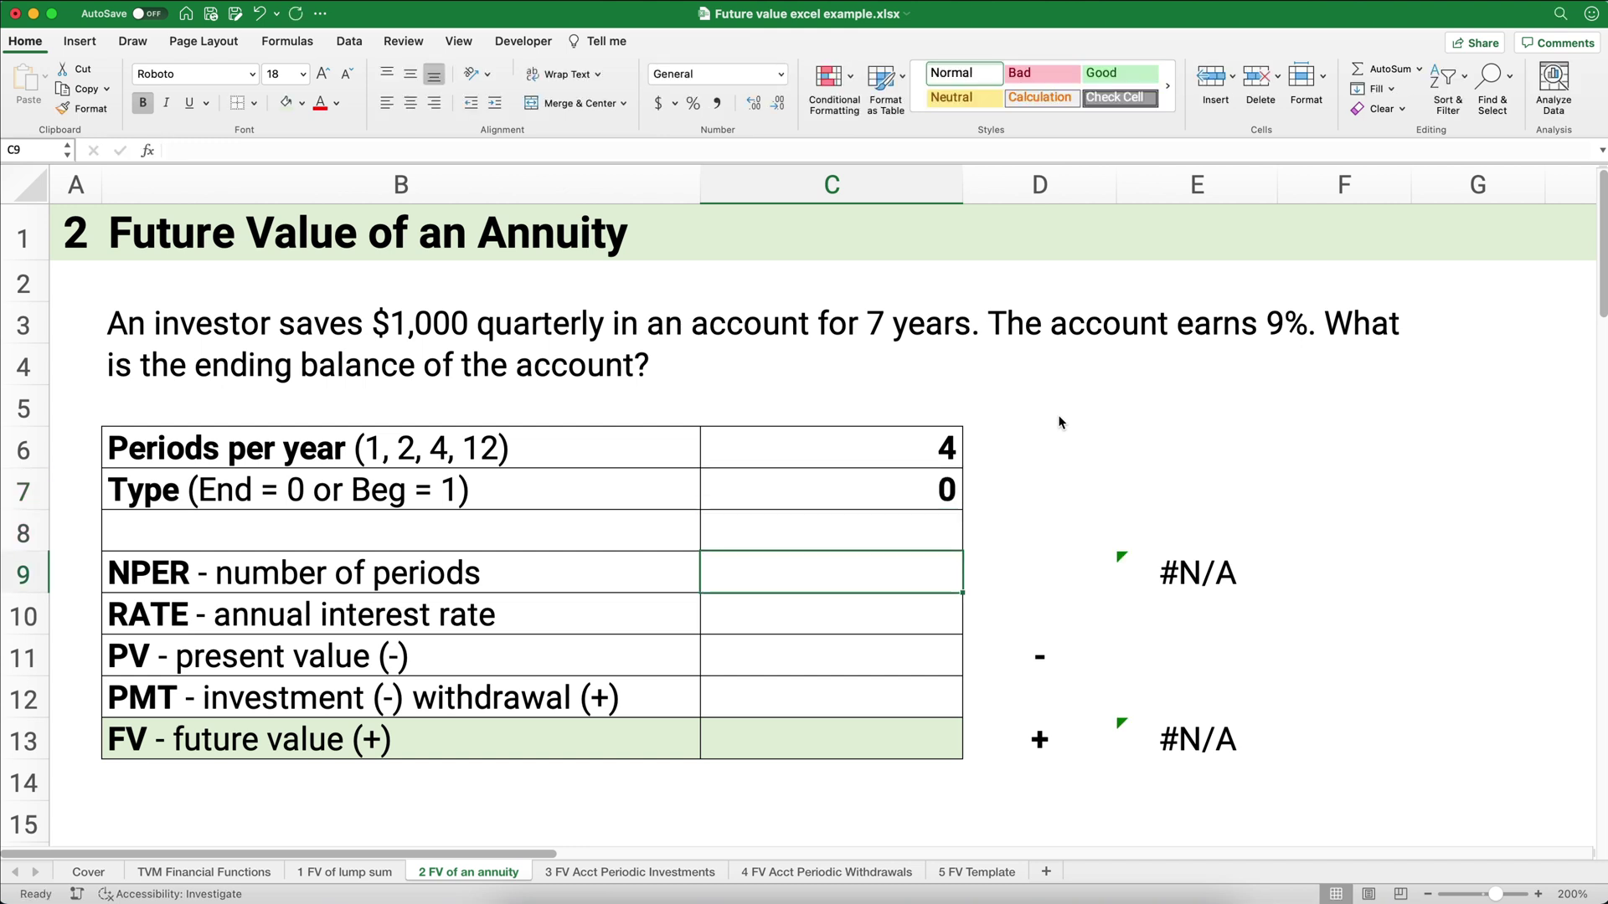
text(=7*)
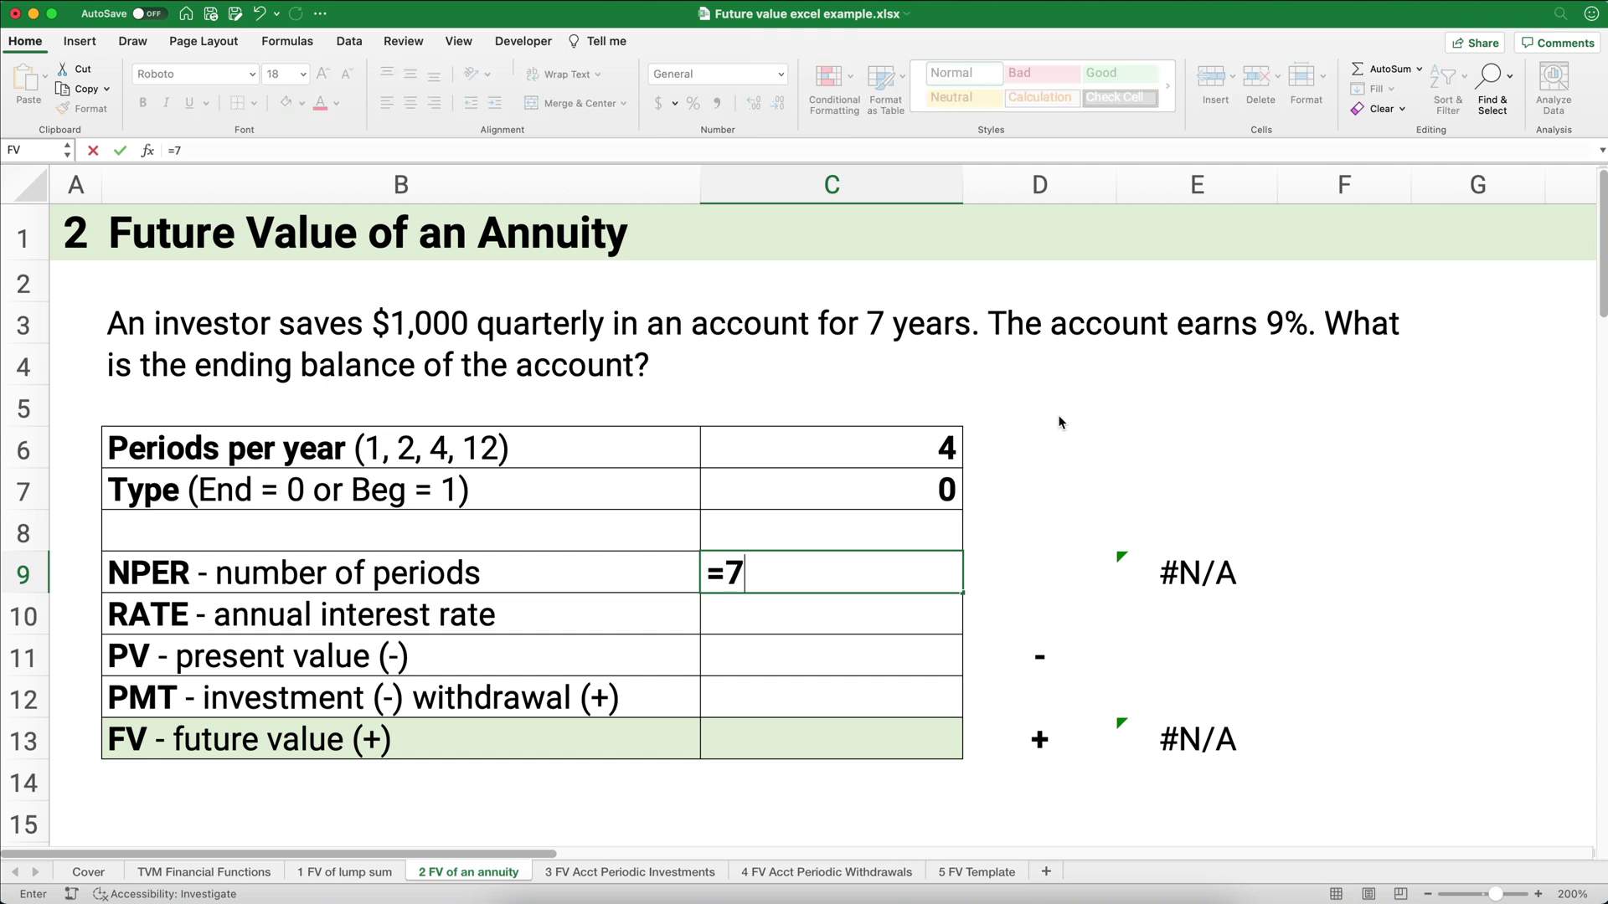
click(949, 451)
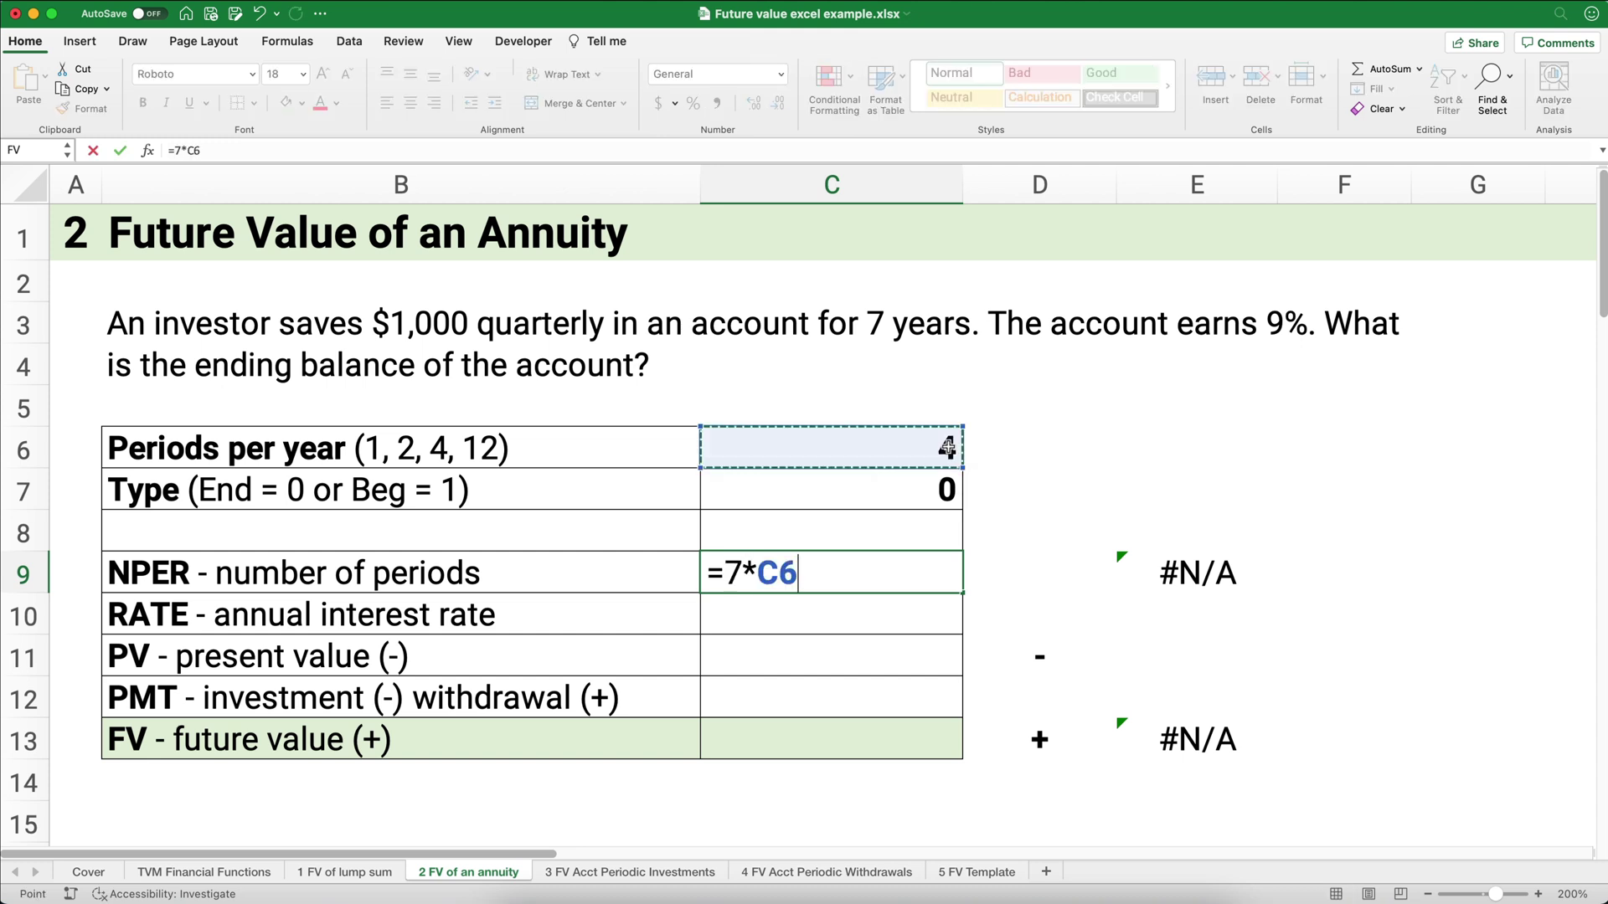
key(Return)
key(Up)
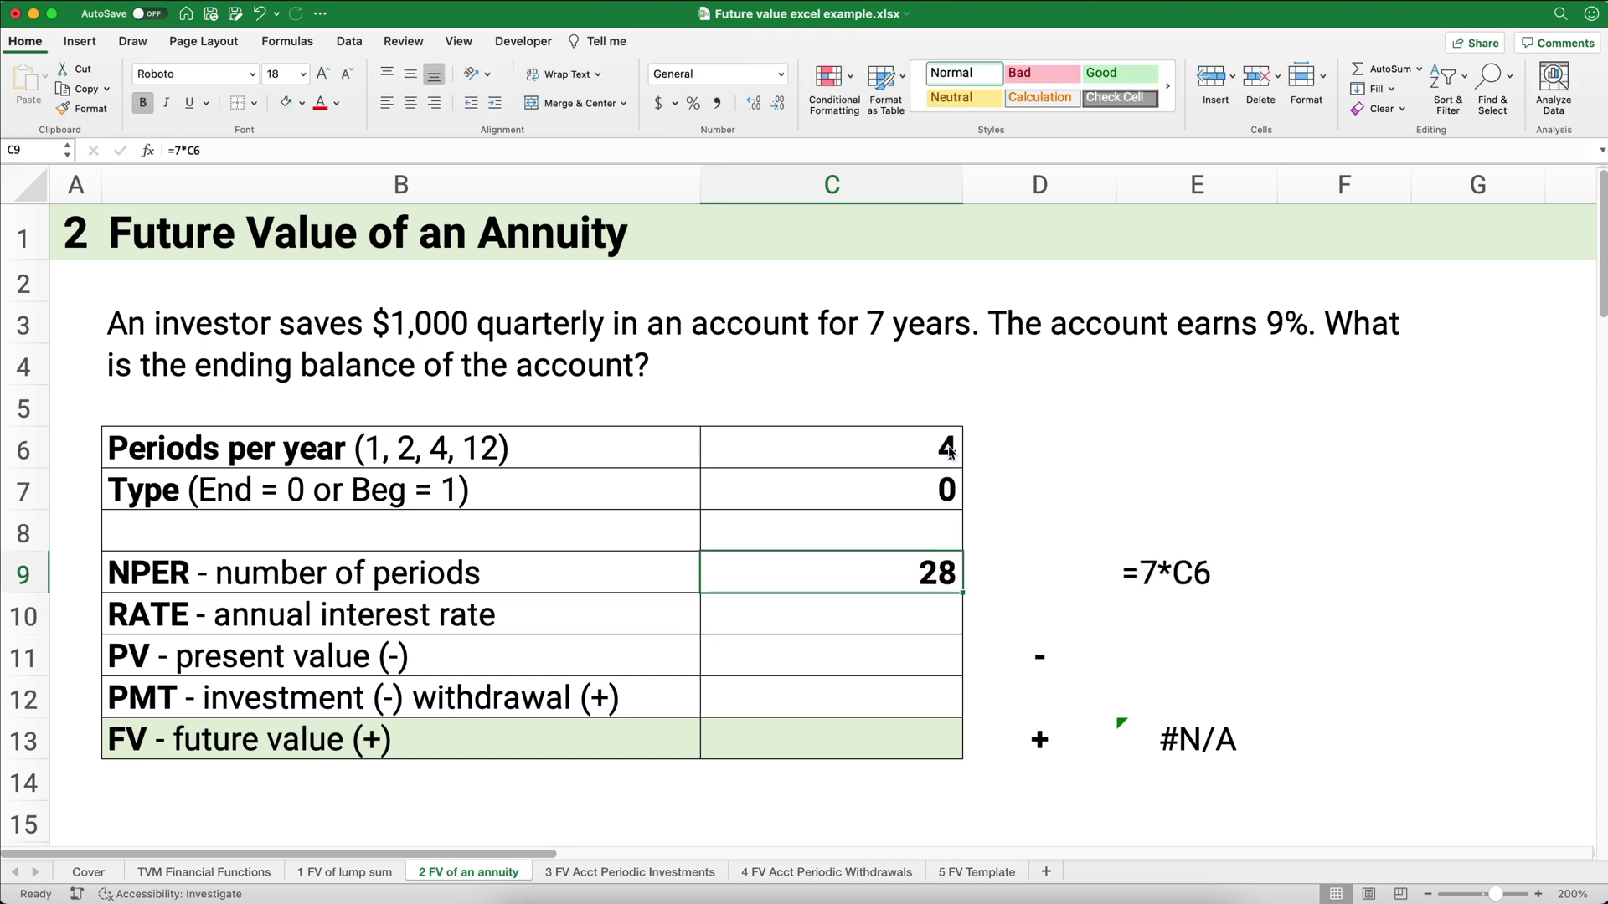
- Enter the annual rate 9% in C10, the present value 0 in C11 and the payment -1000 in C12
key(Down)
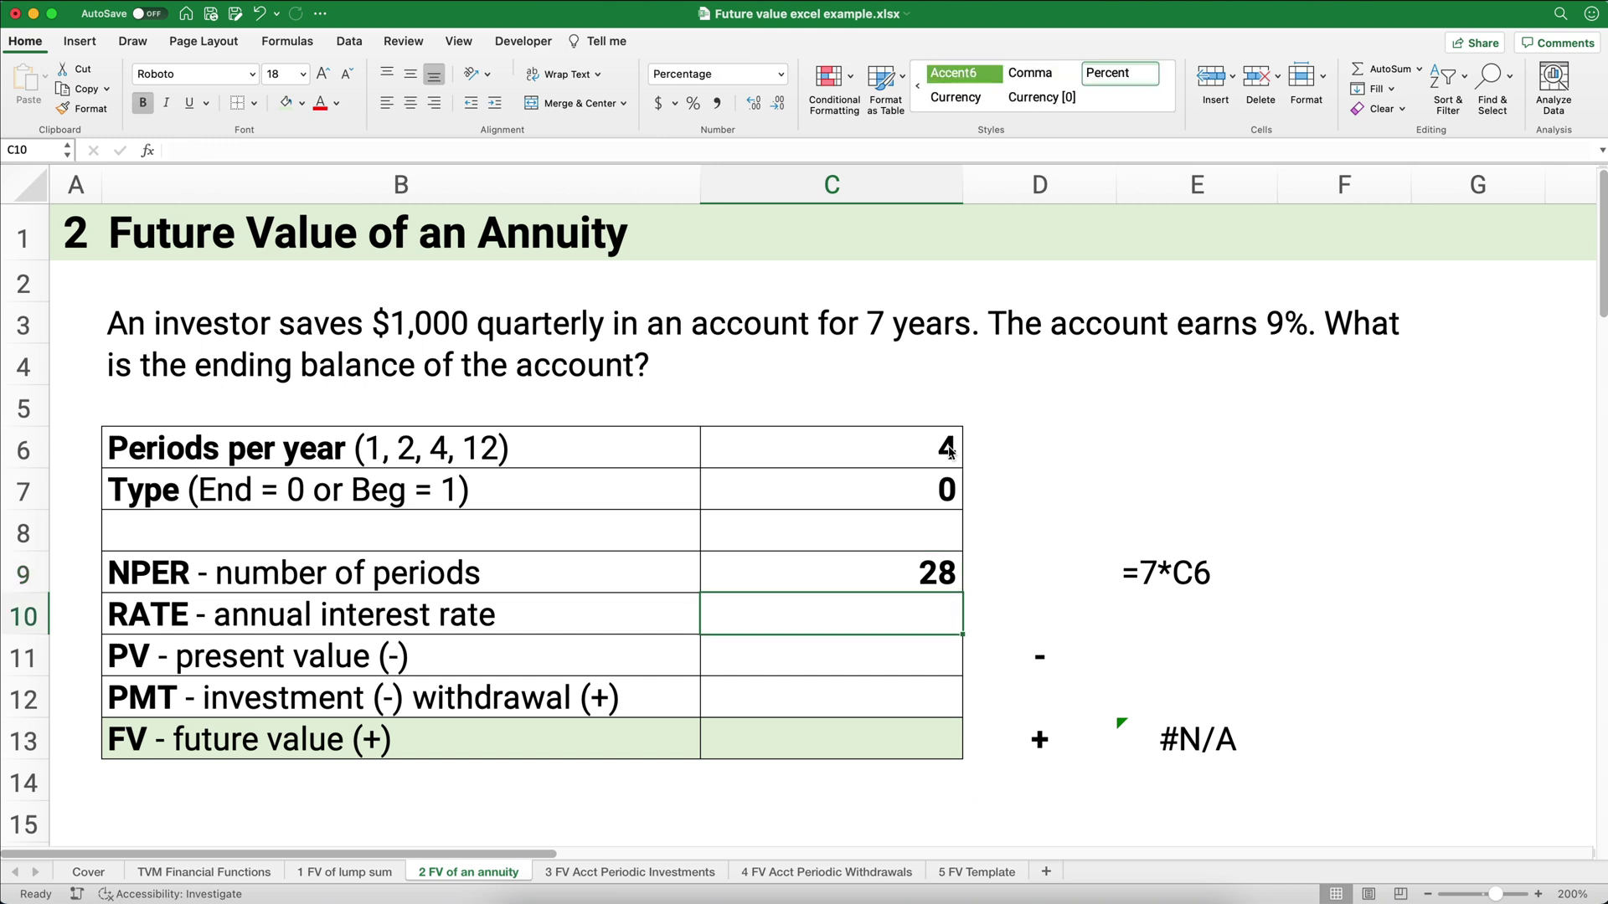
text(9%)
key(Return)
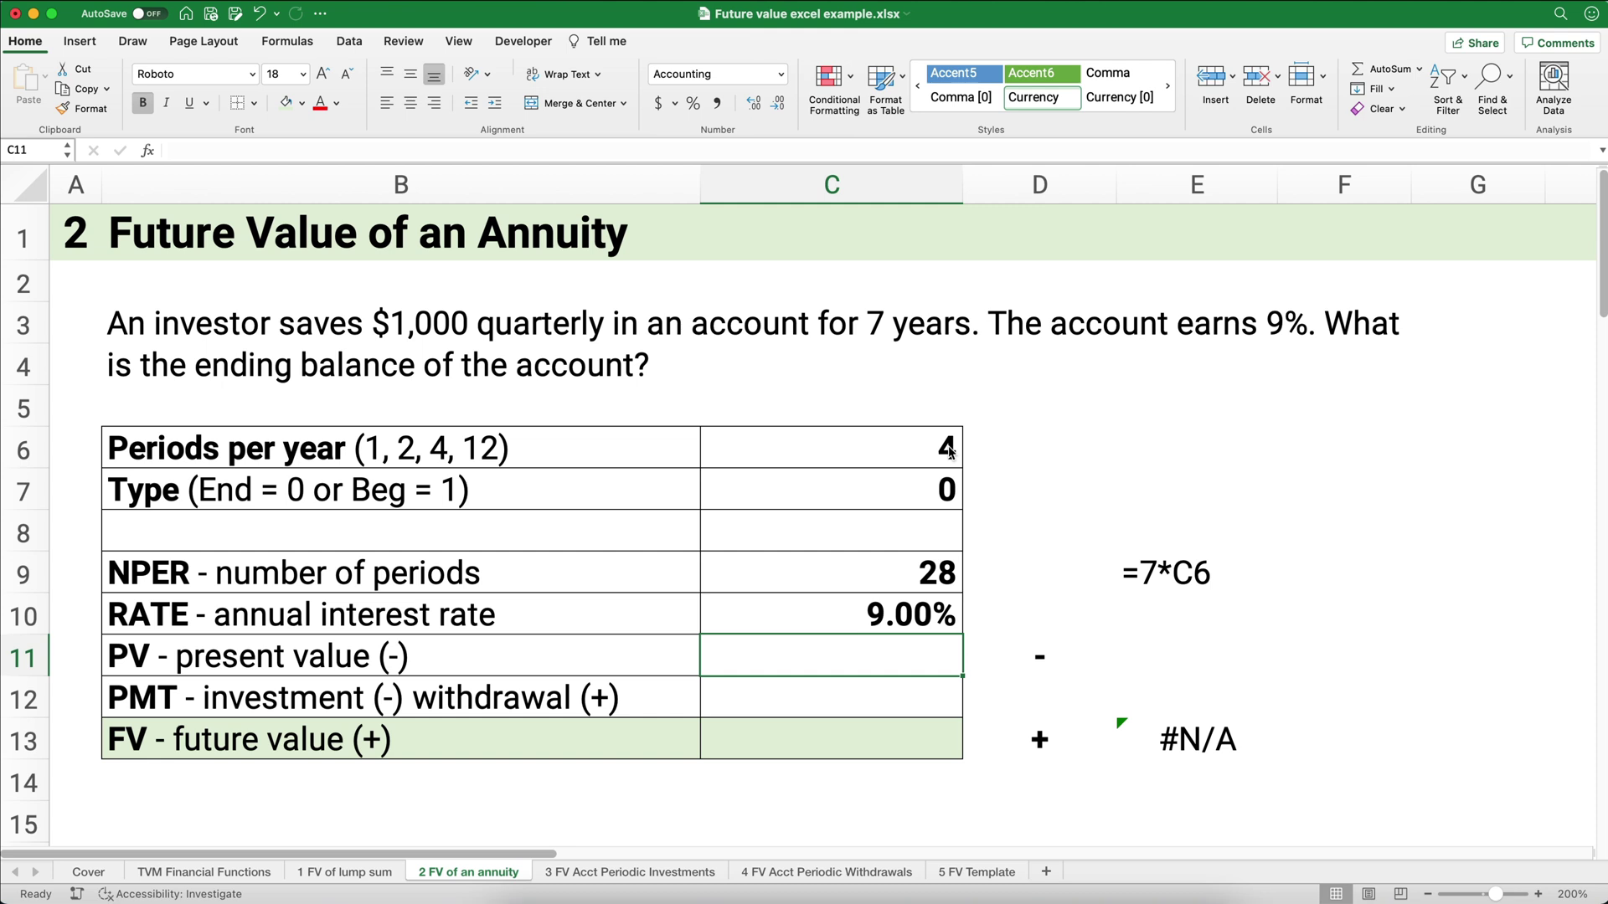
text(0)
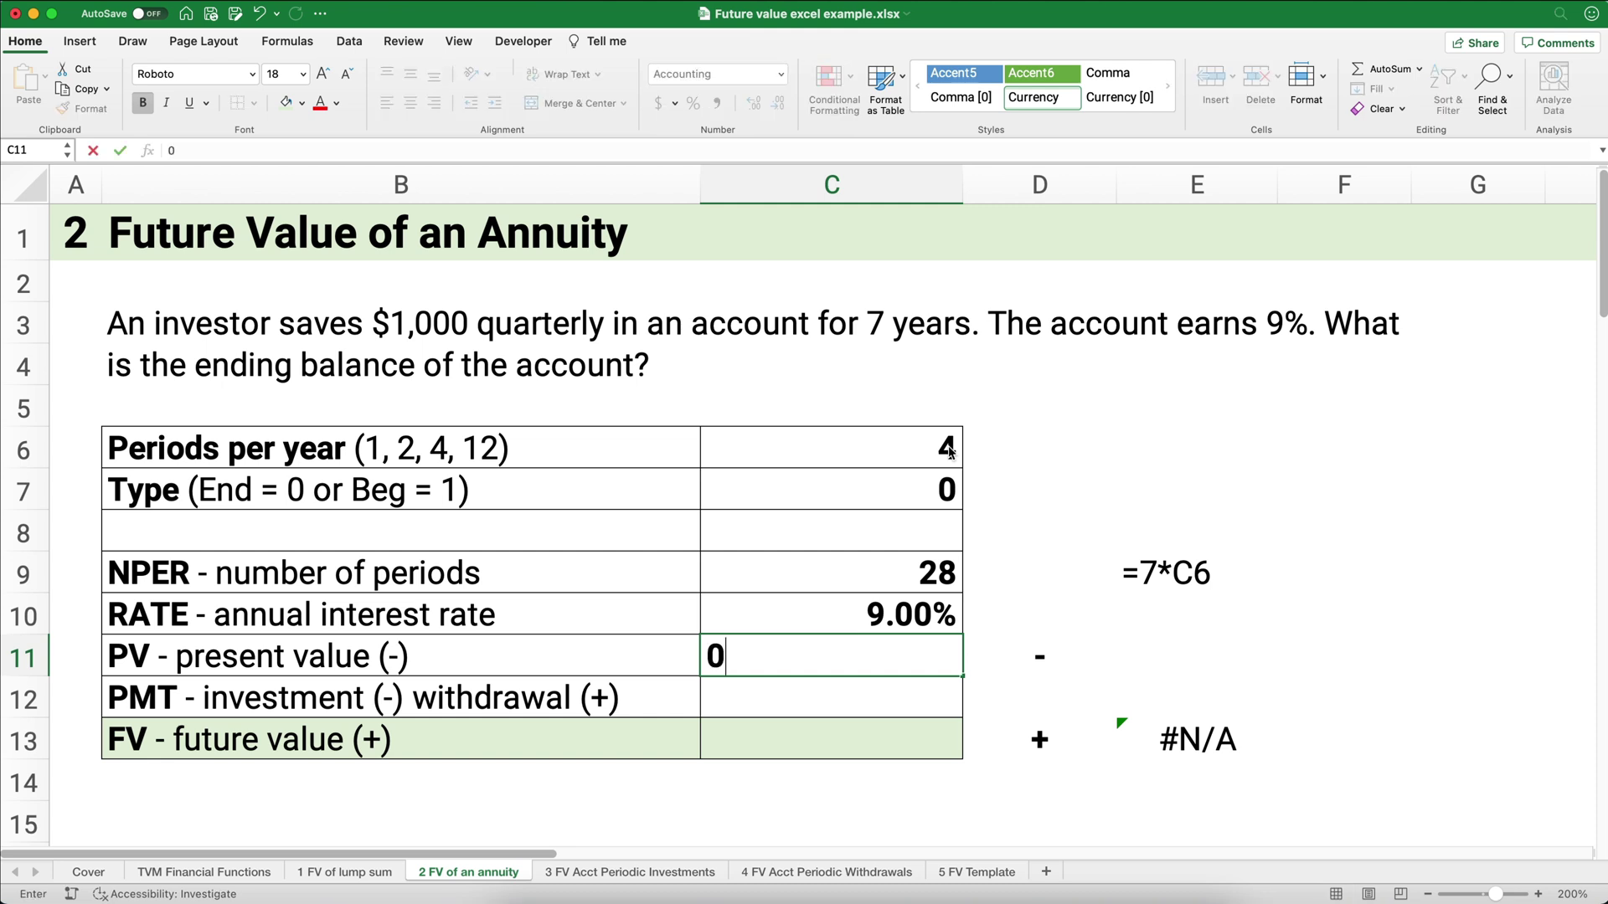
key(Return)
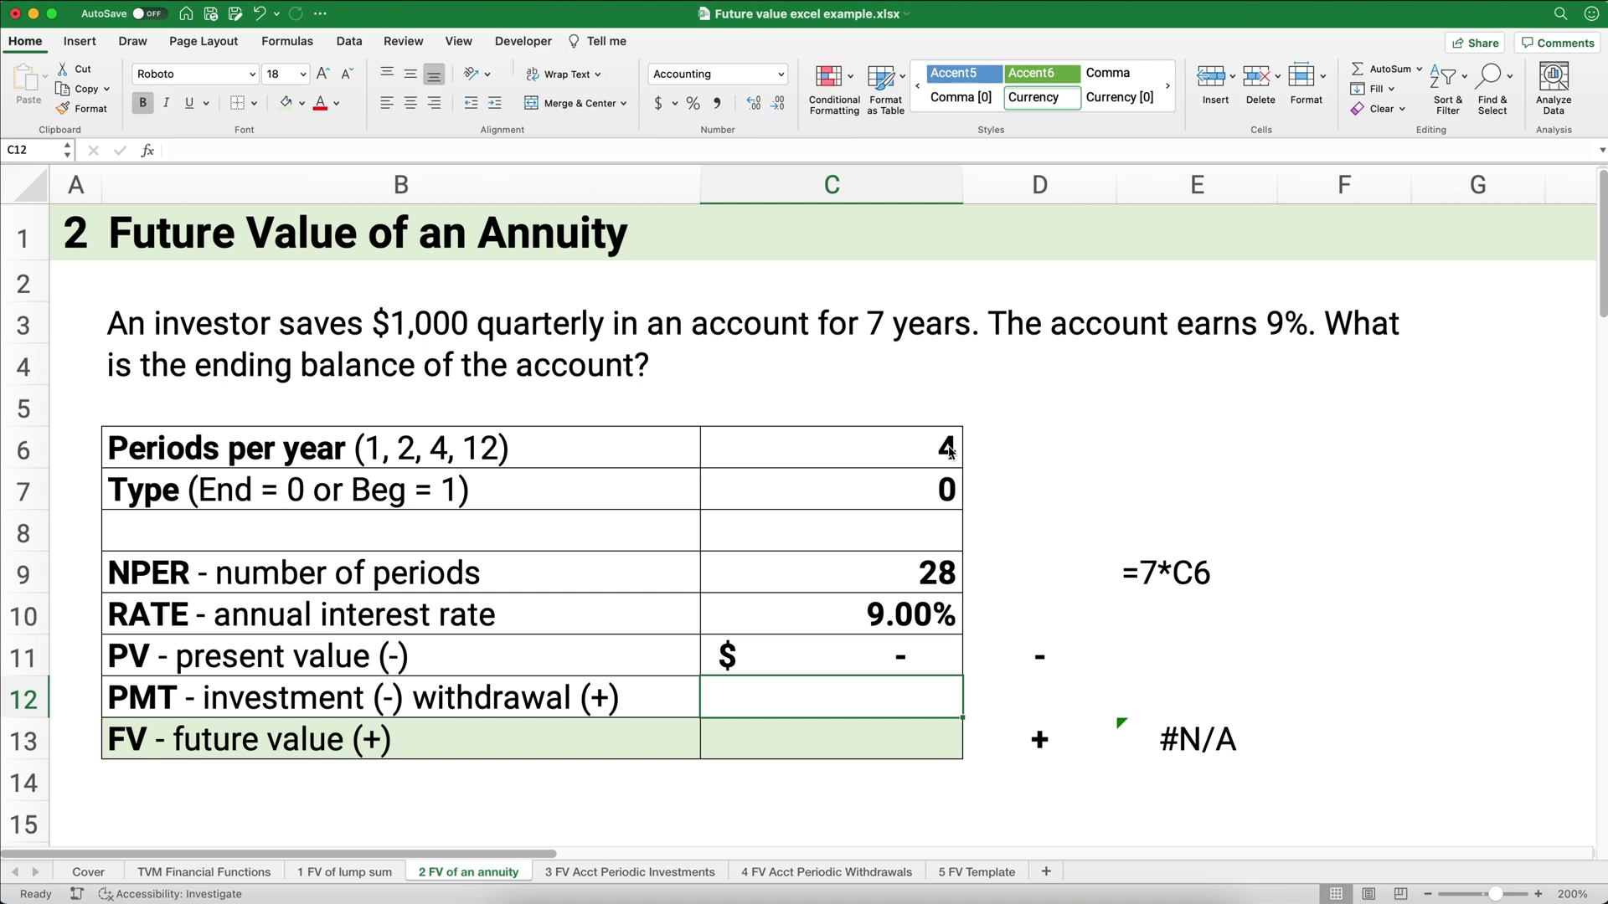
text(-1000)
key(Return)
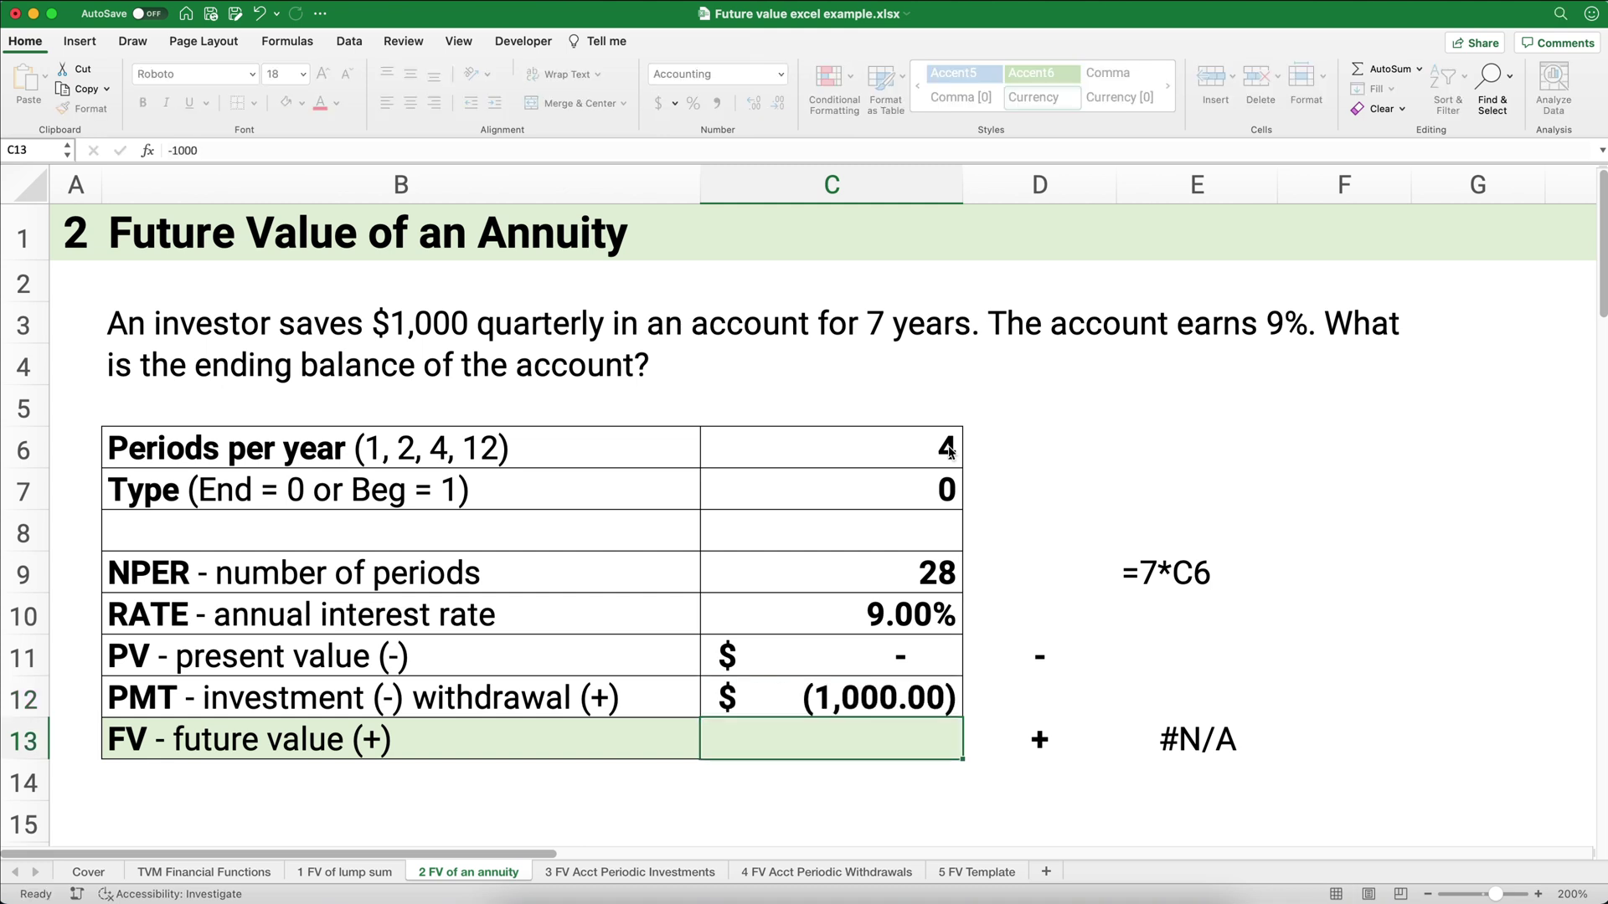
- Copy the minus sign from D11 into D12 beside the payment row
click(1021, 654)
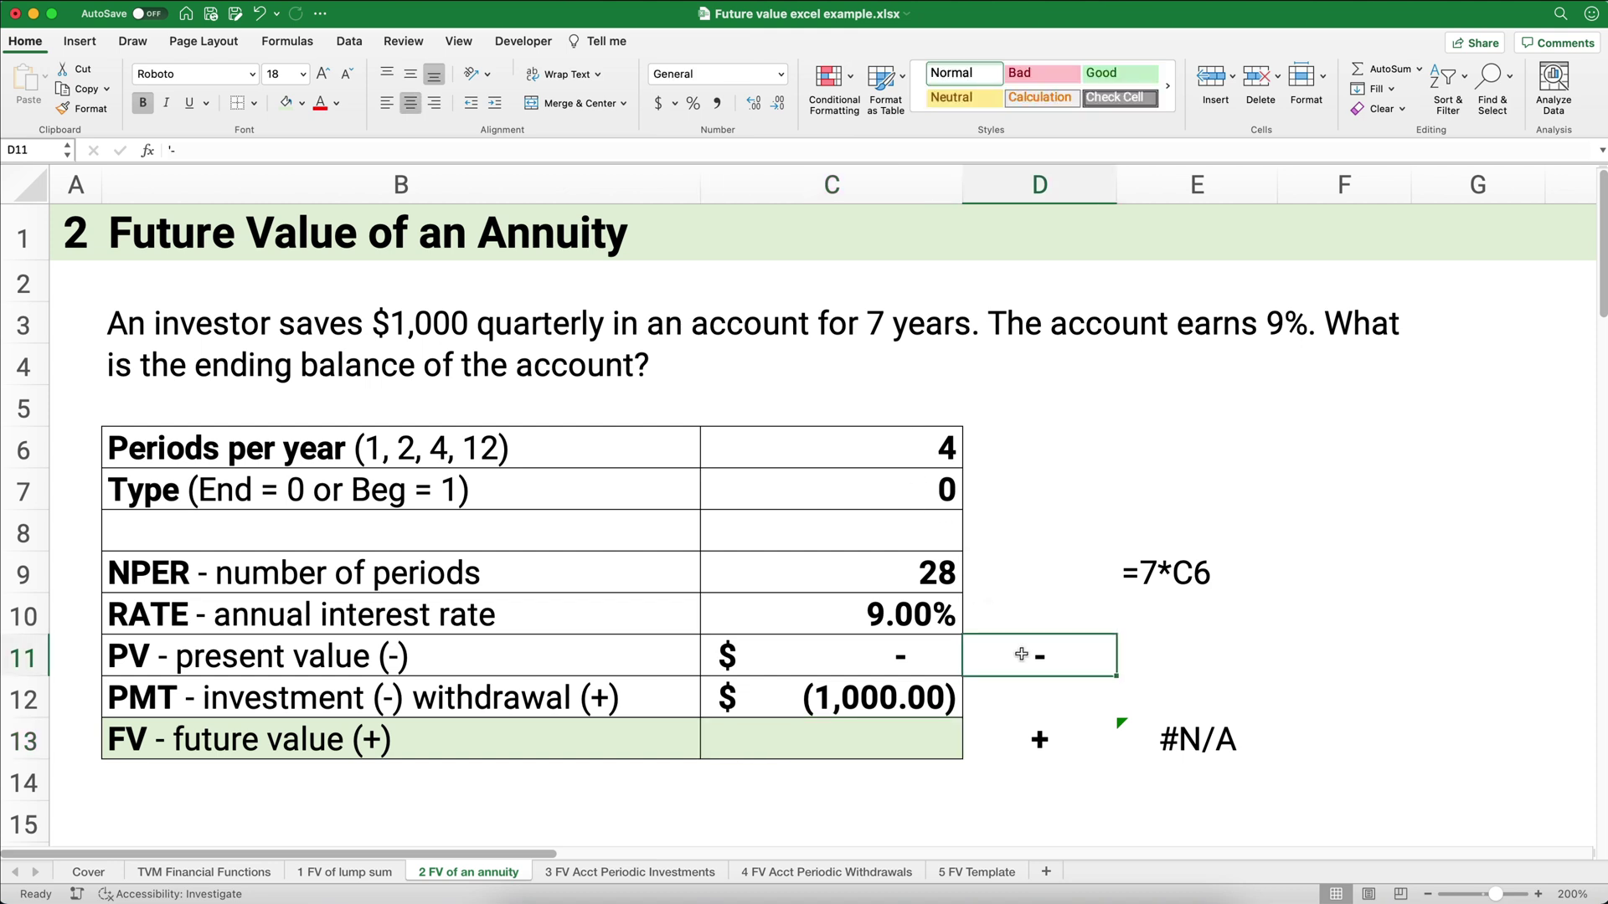
key(super+c)
click(1027, 699)
key(super+v)
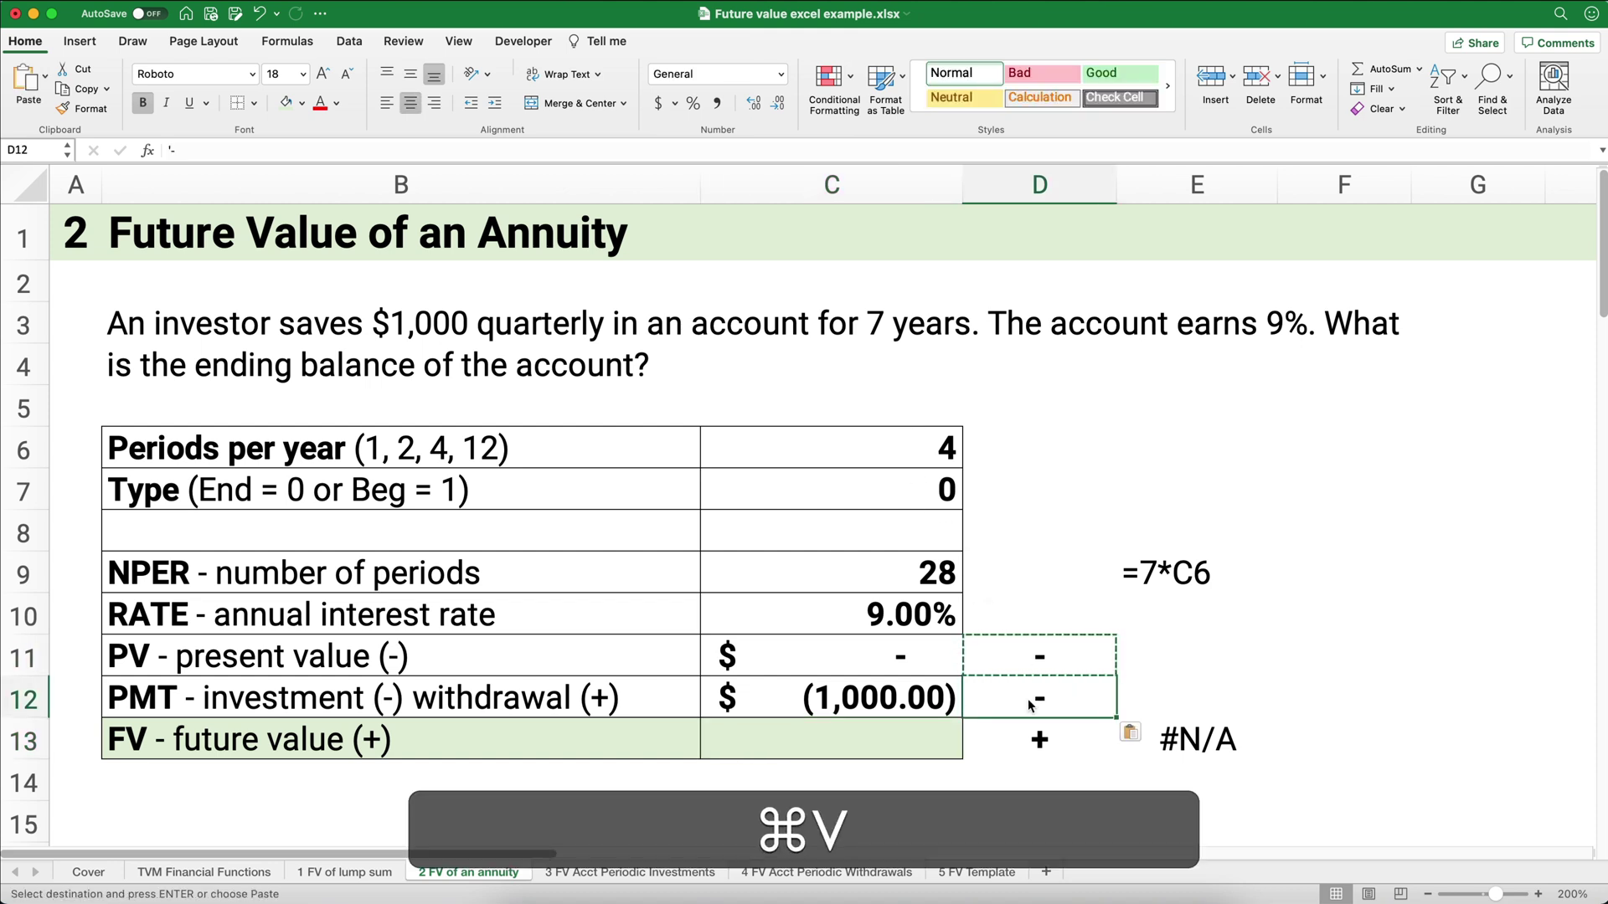
- Start an FV function in C13 with the Formula Builder, setting Rate to C10/C6 and Nper to C9
click(908, 737)
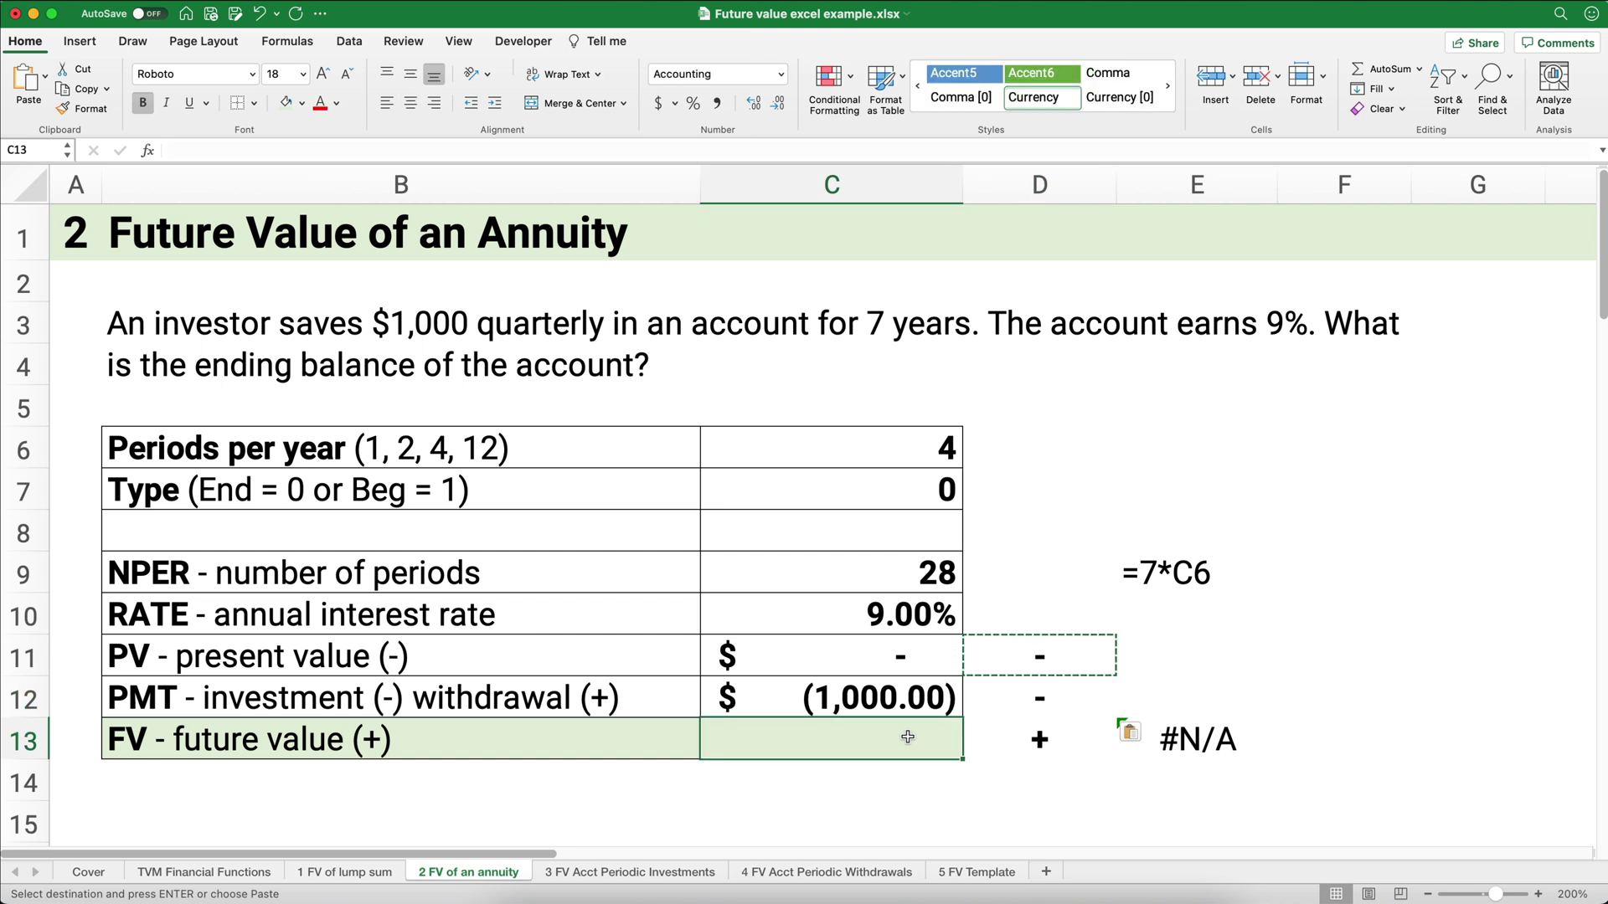
click(148, 153)
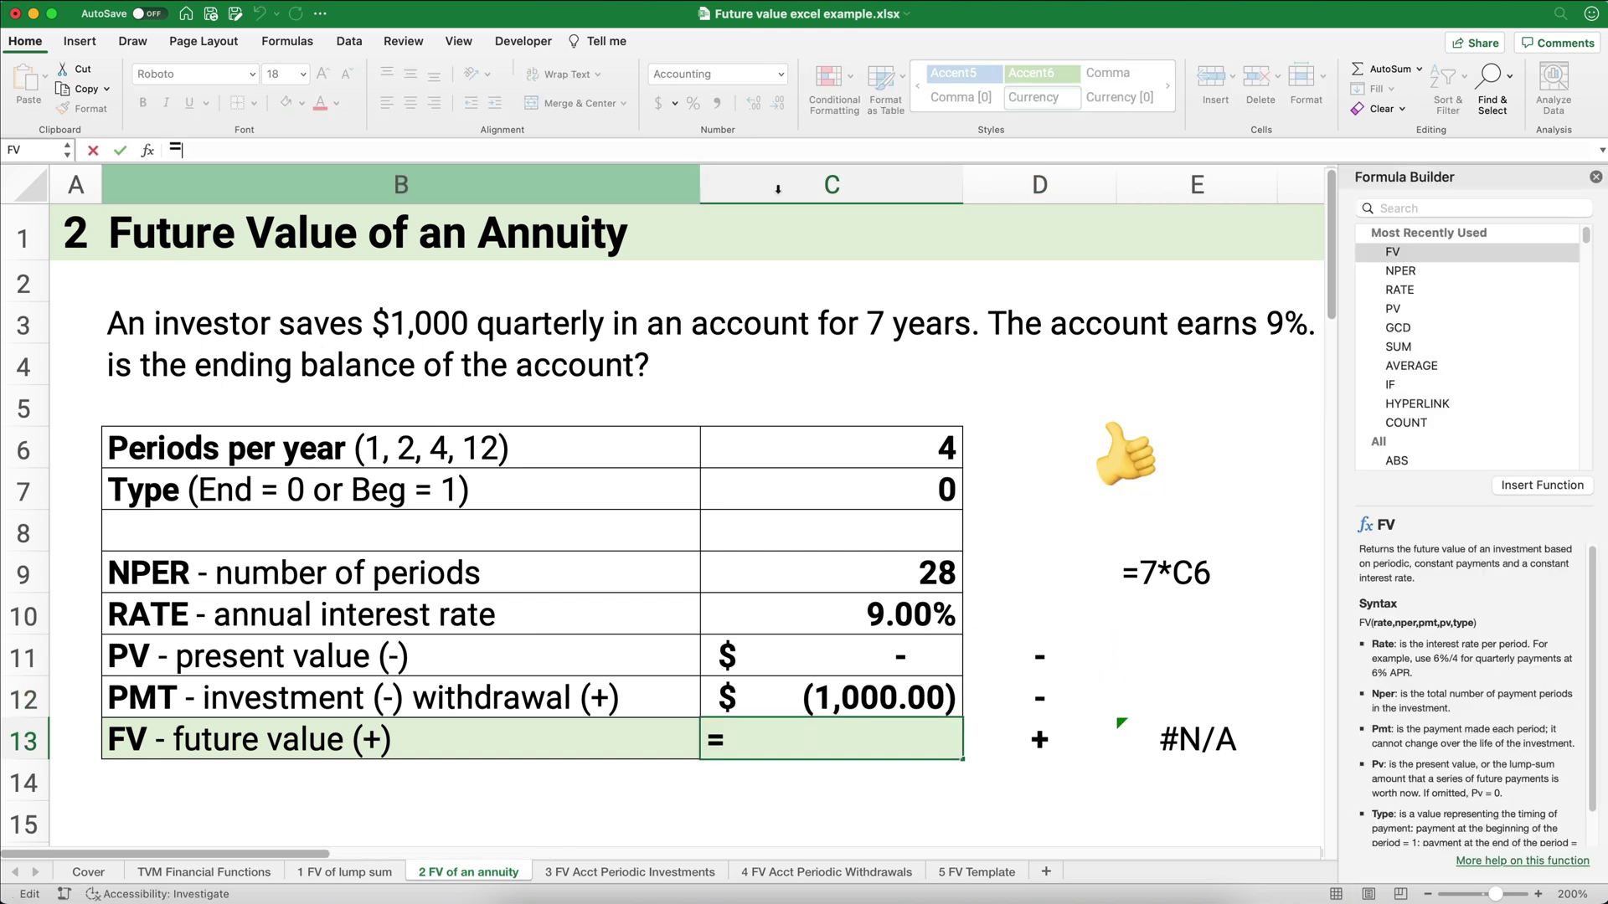
double_click(1408, 259)
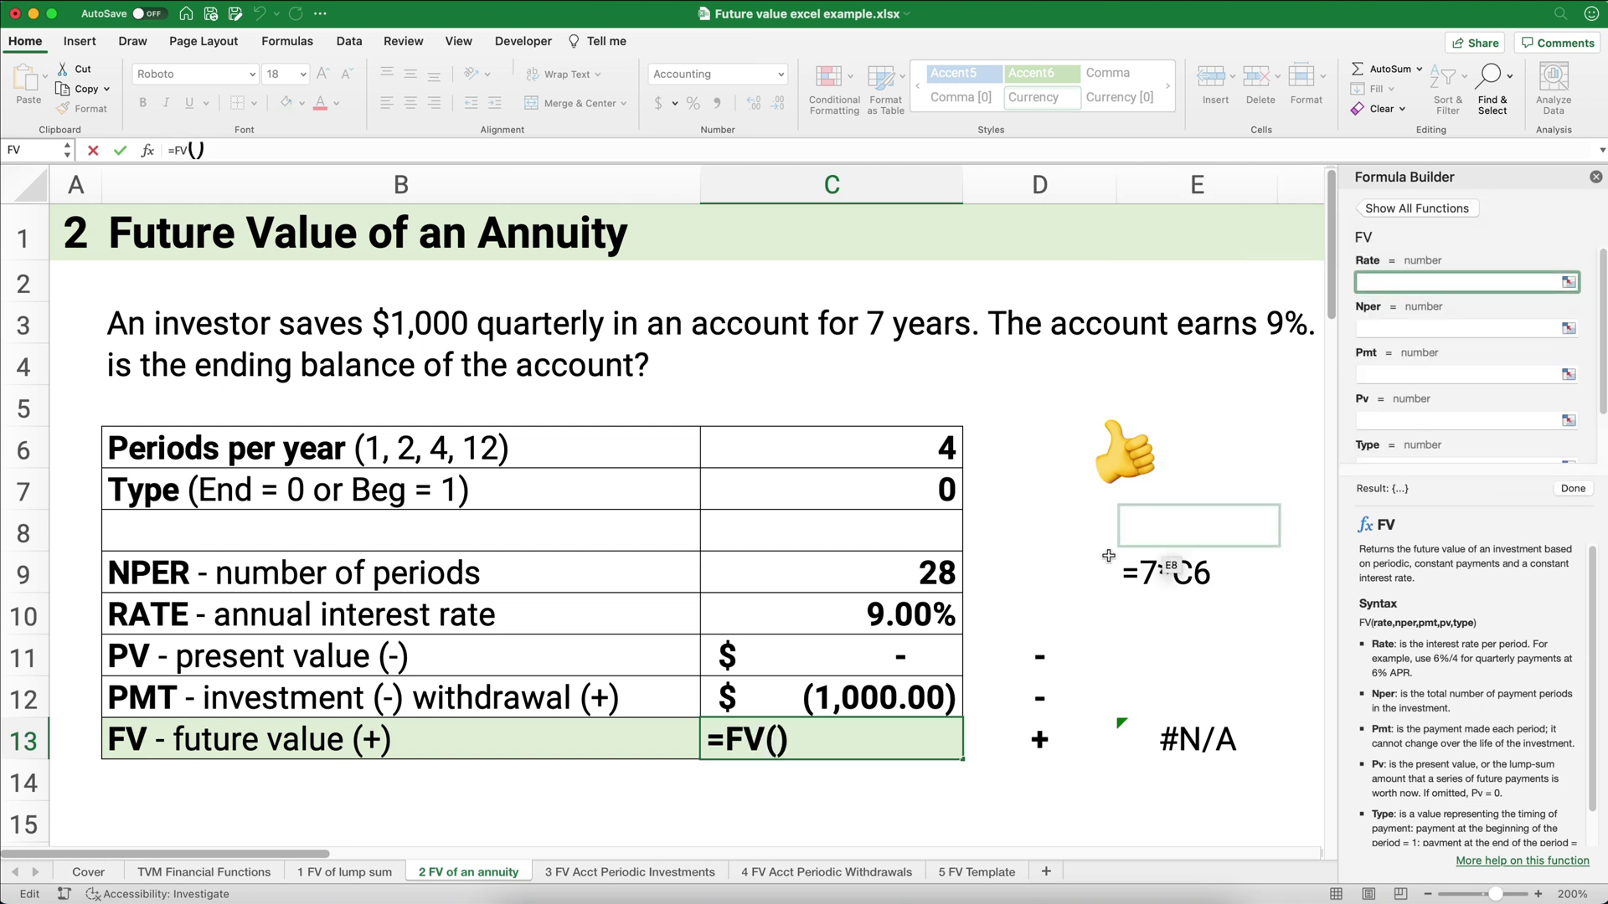
click(928, 611)
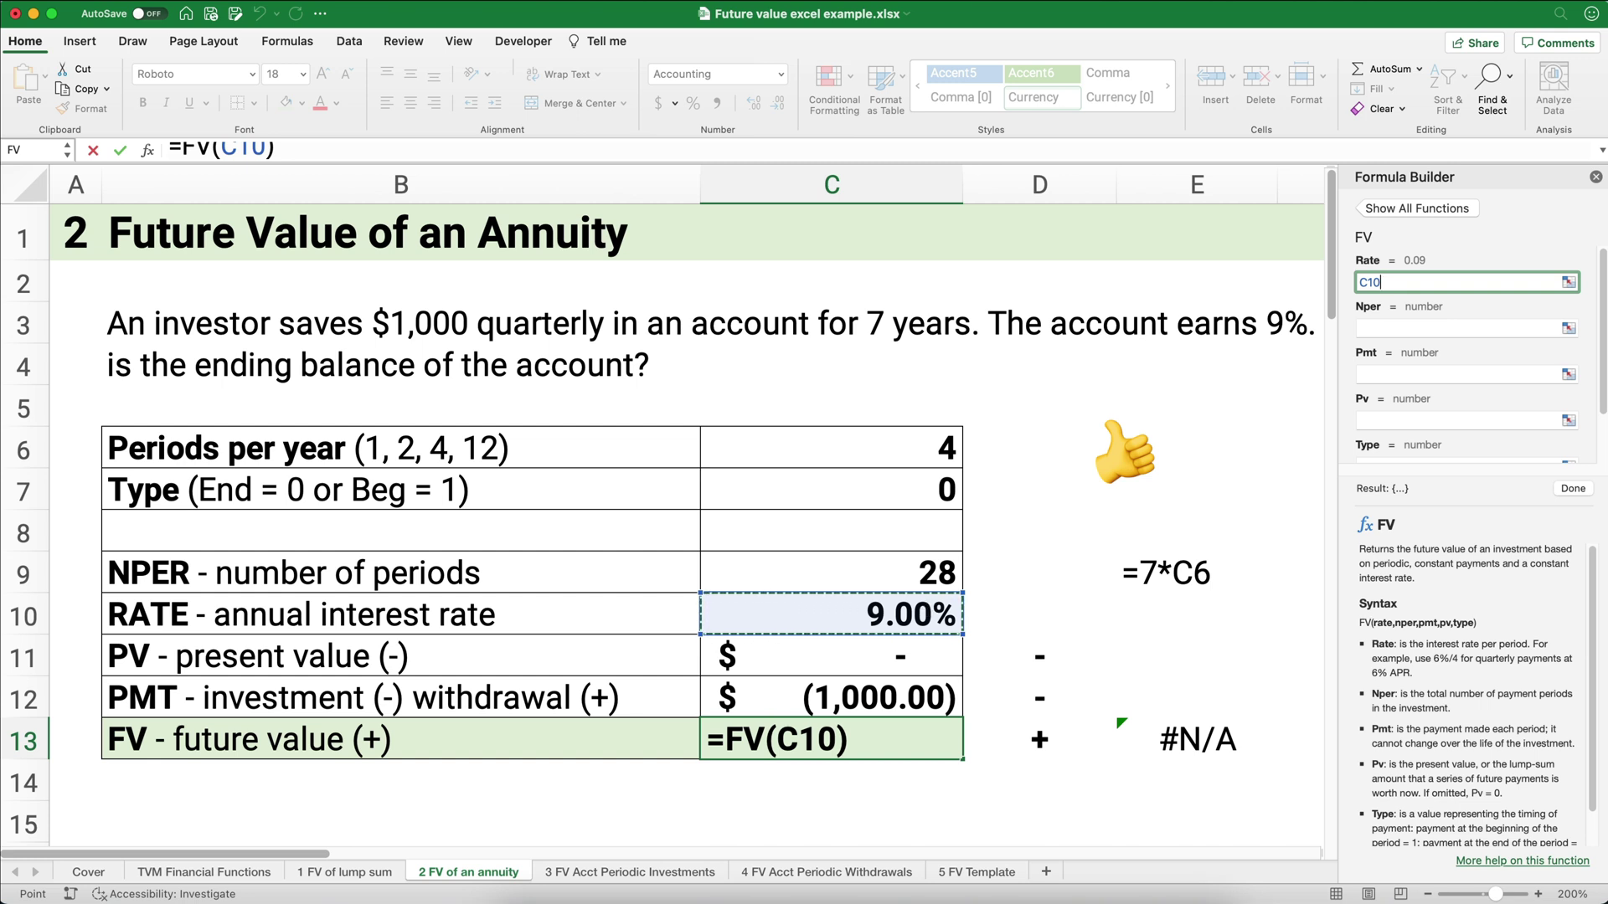
text(/)
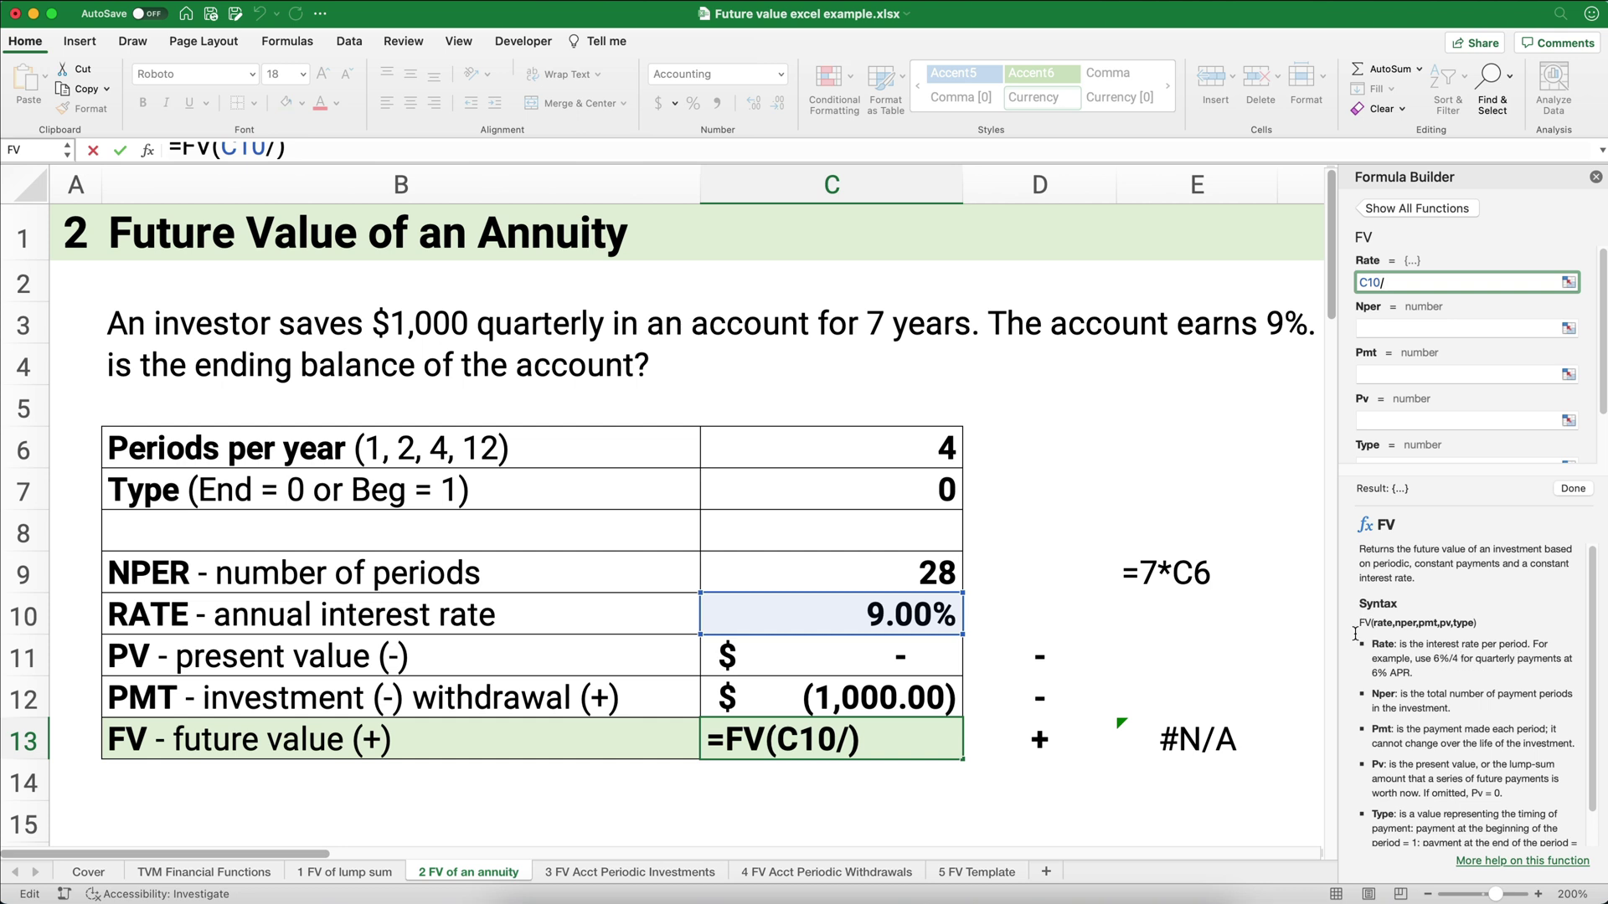
click(921, 450)
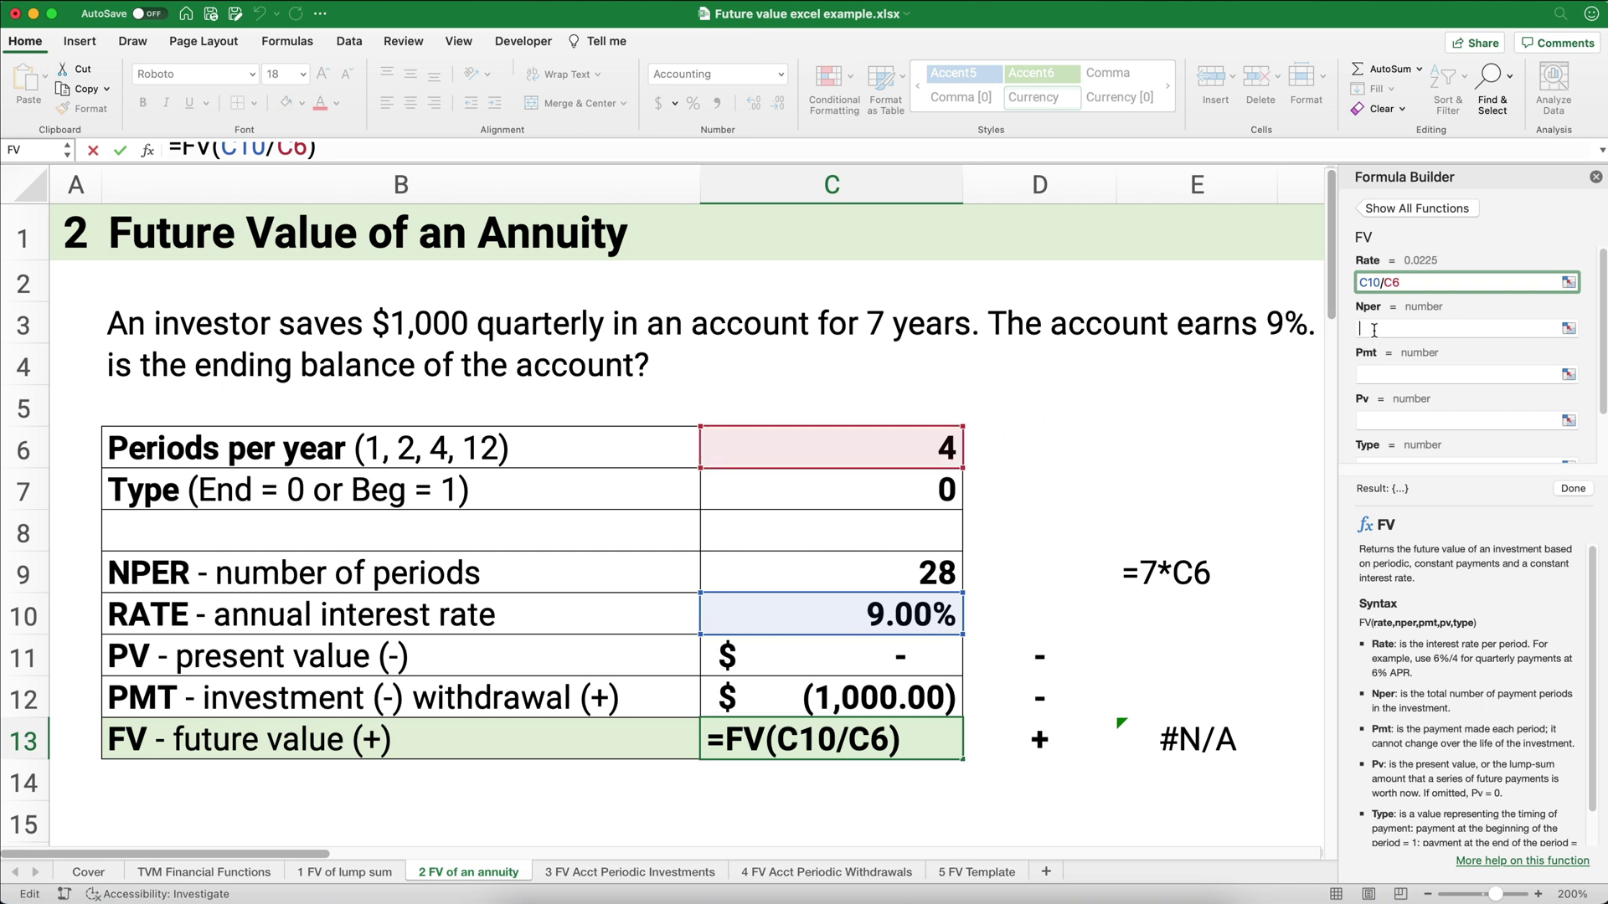
click(1373, 330)
click(929, 563)
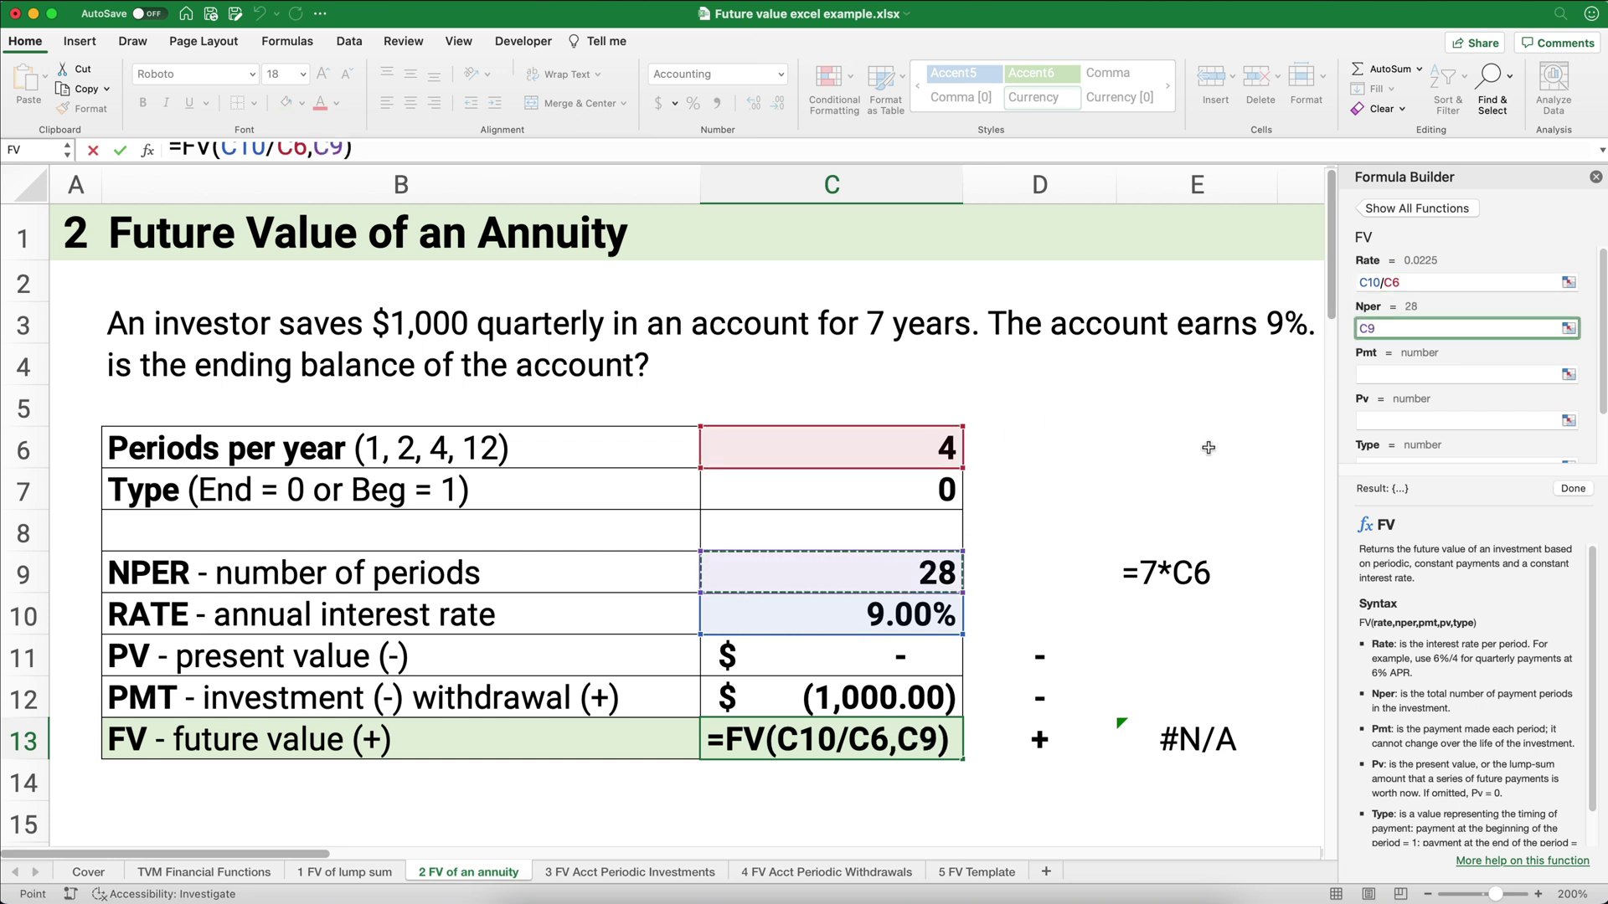
- Complete the FV function with Pmt C12, Pv C11 and Type C7, and apply the Accounting number format to C13
click(1374, 375)
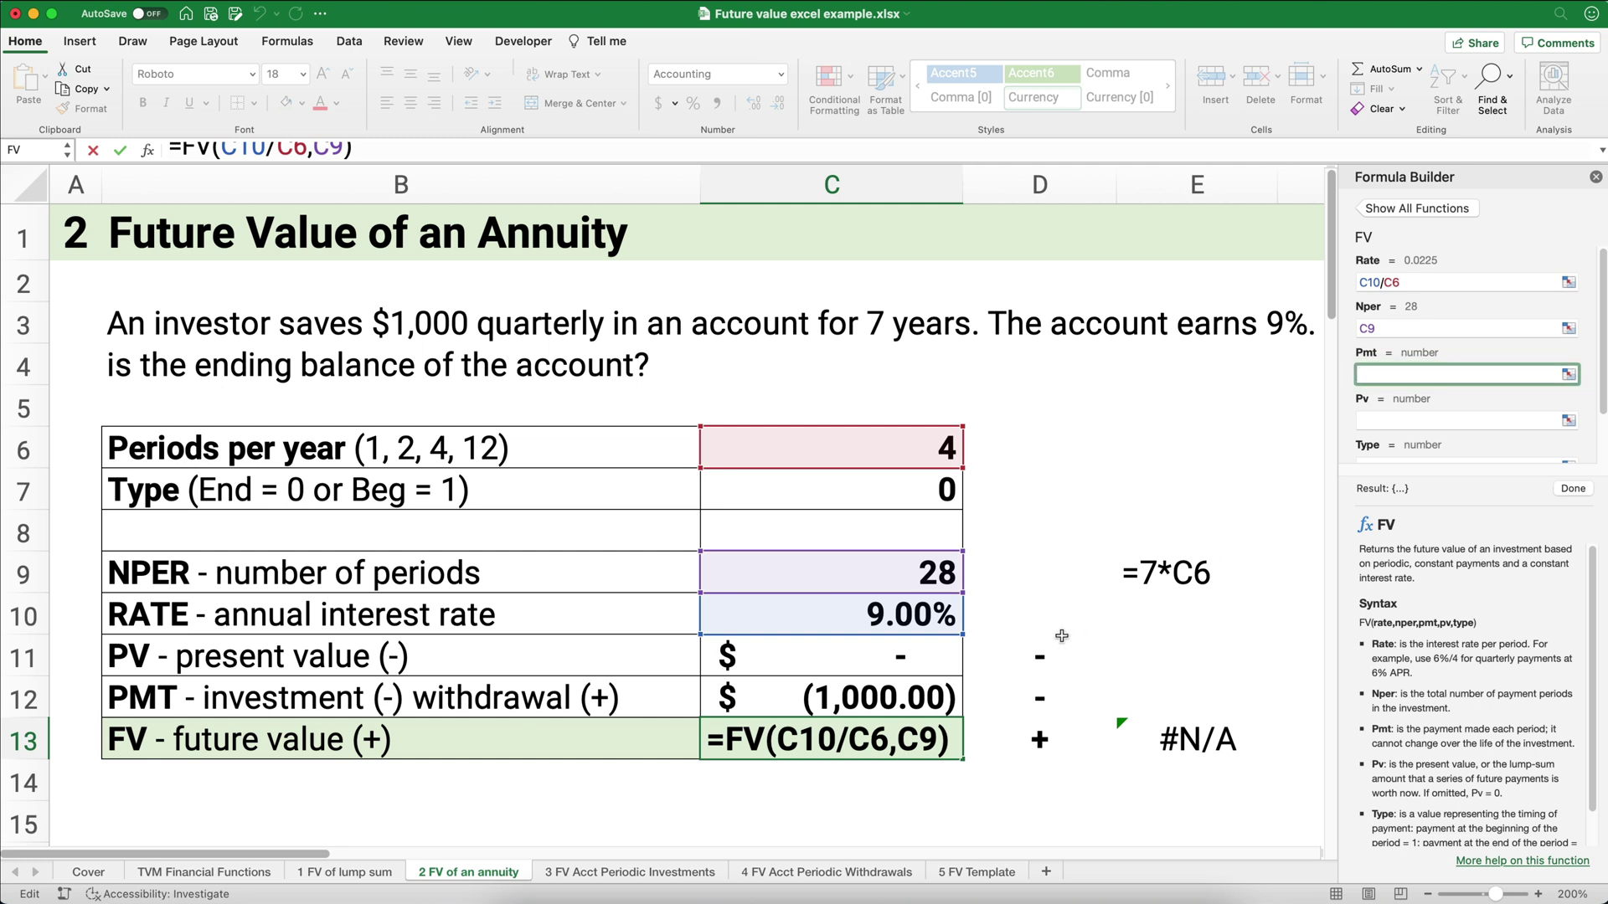
click(934, 685)
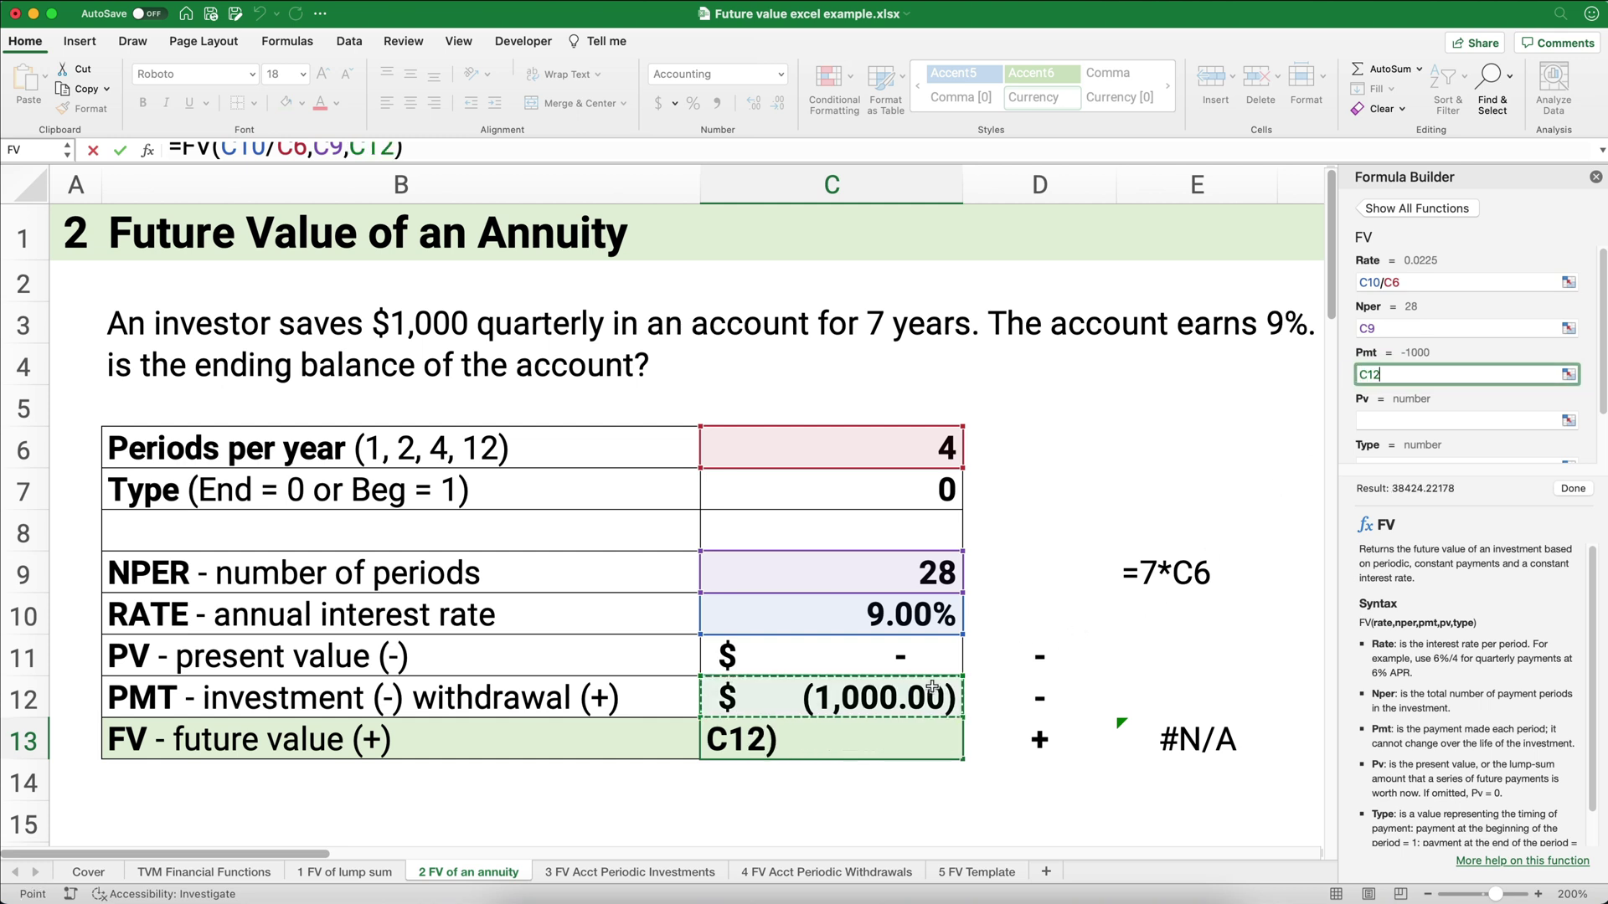
click(1370, 421)
click(921, 651)
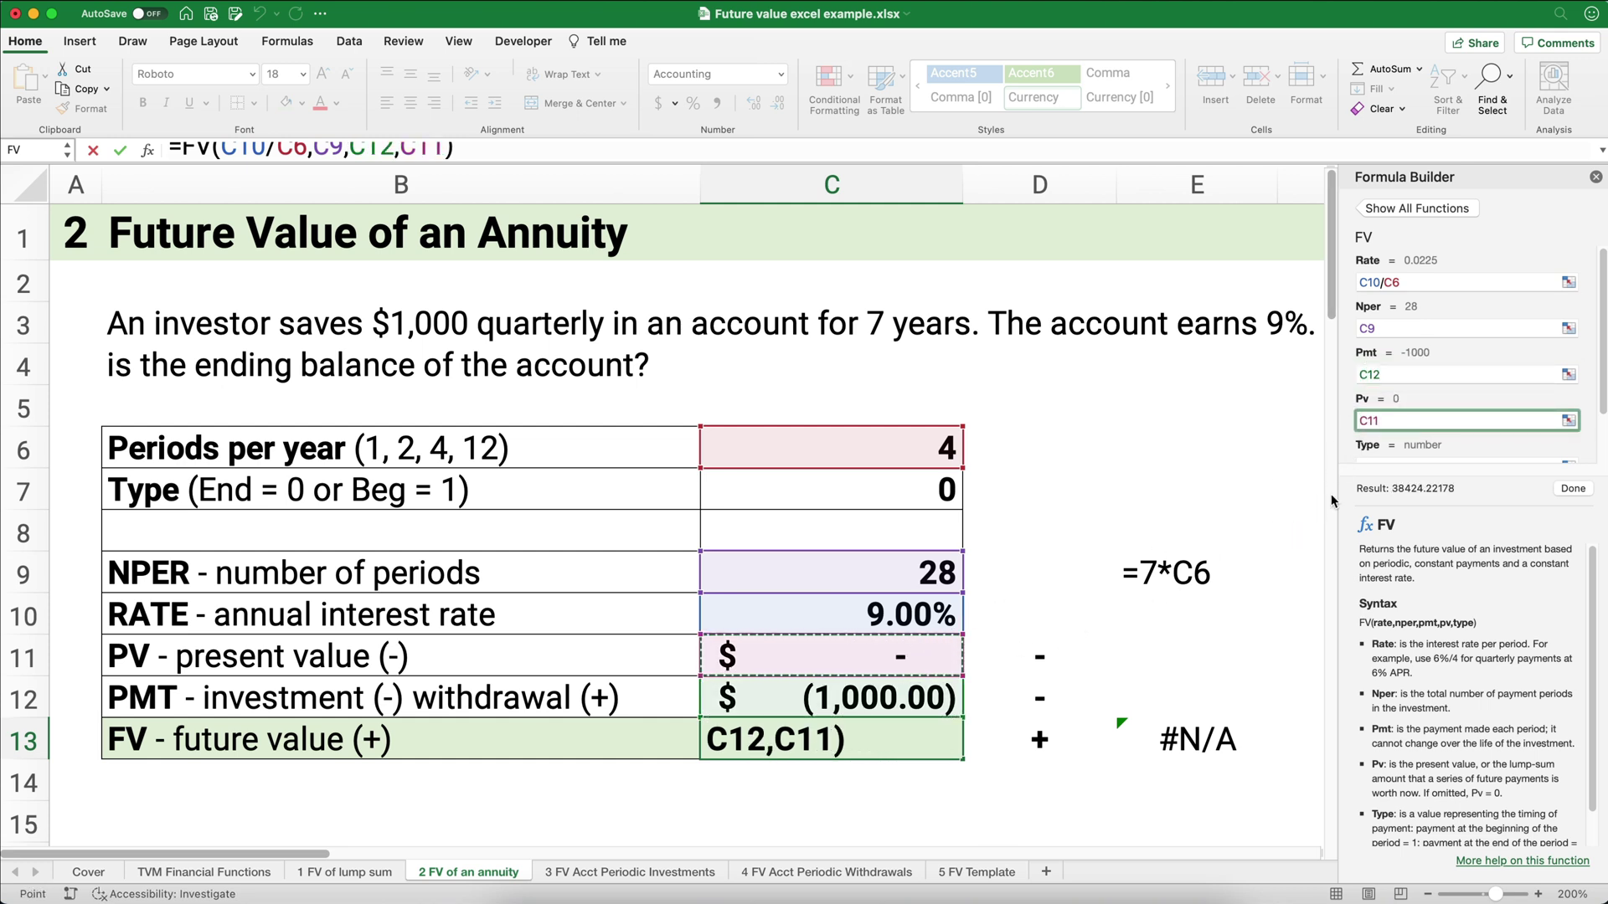
scroll(1397, 400, down, 3)
click(1390, 408)
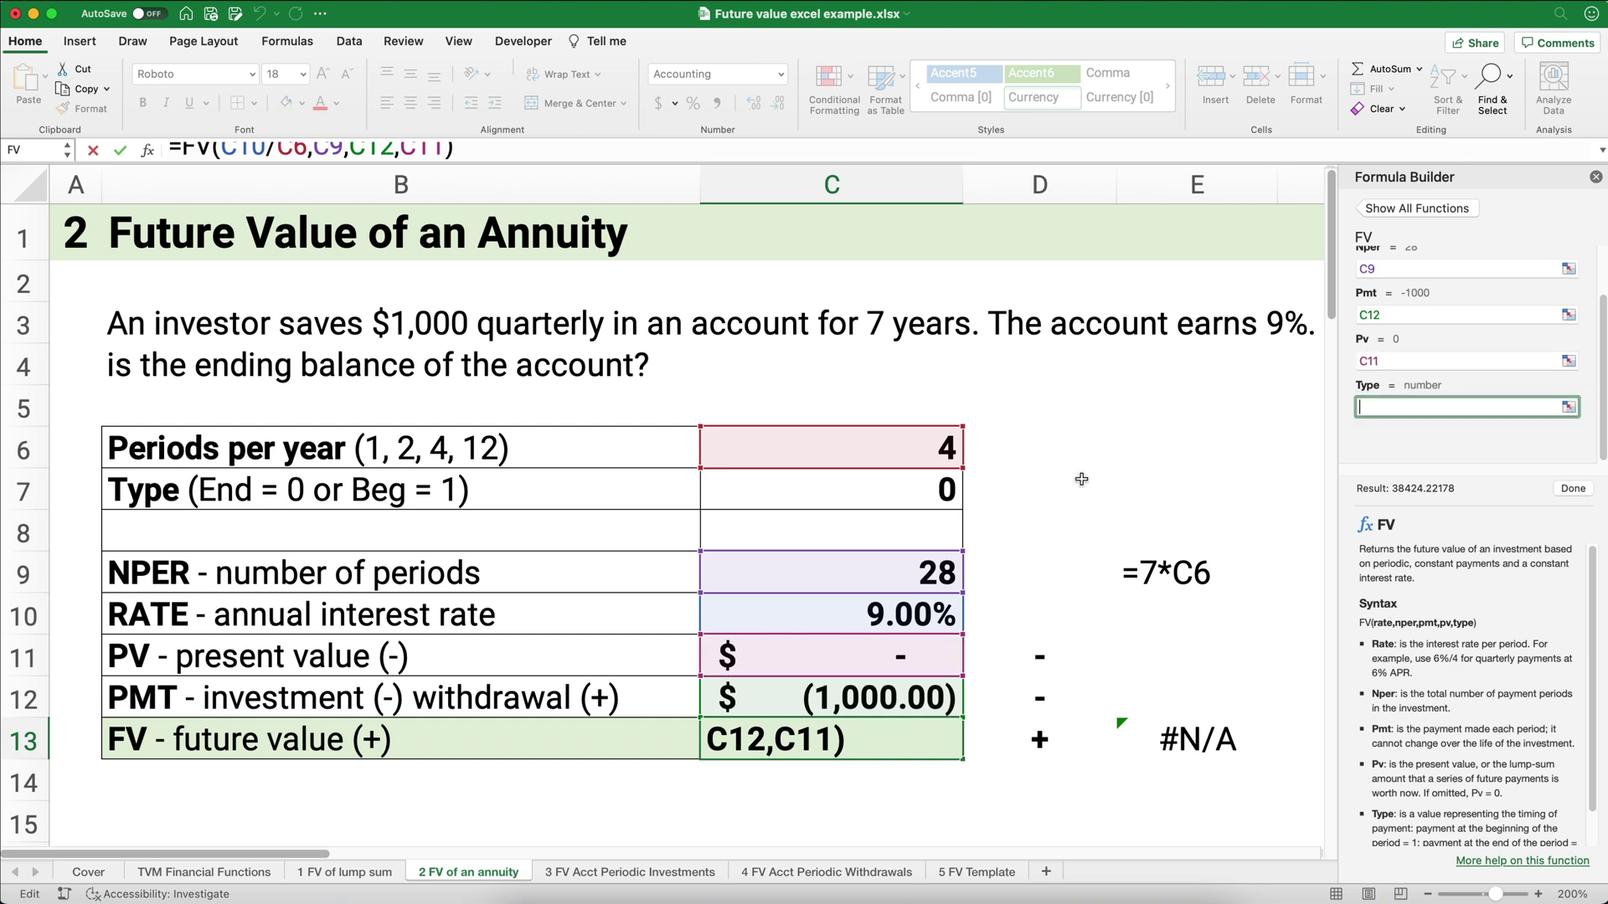
click(942, 488)
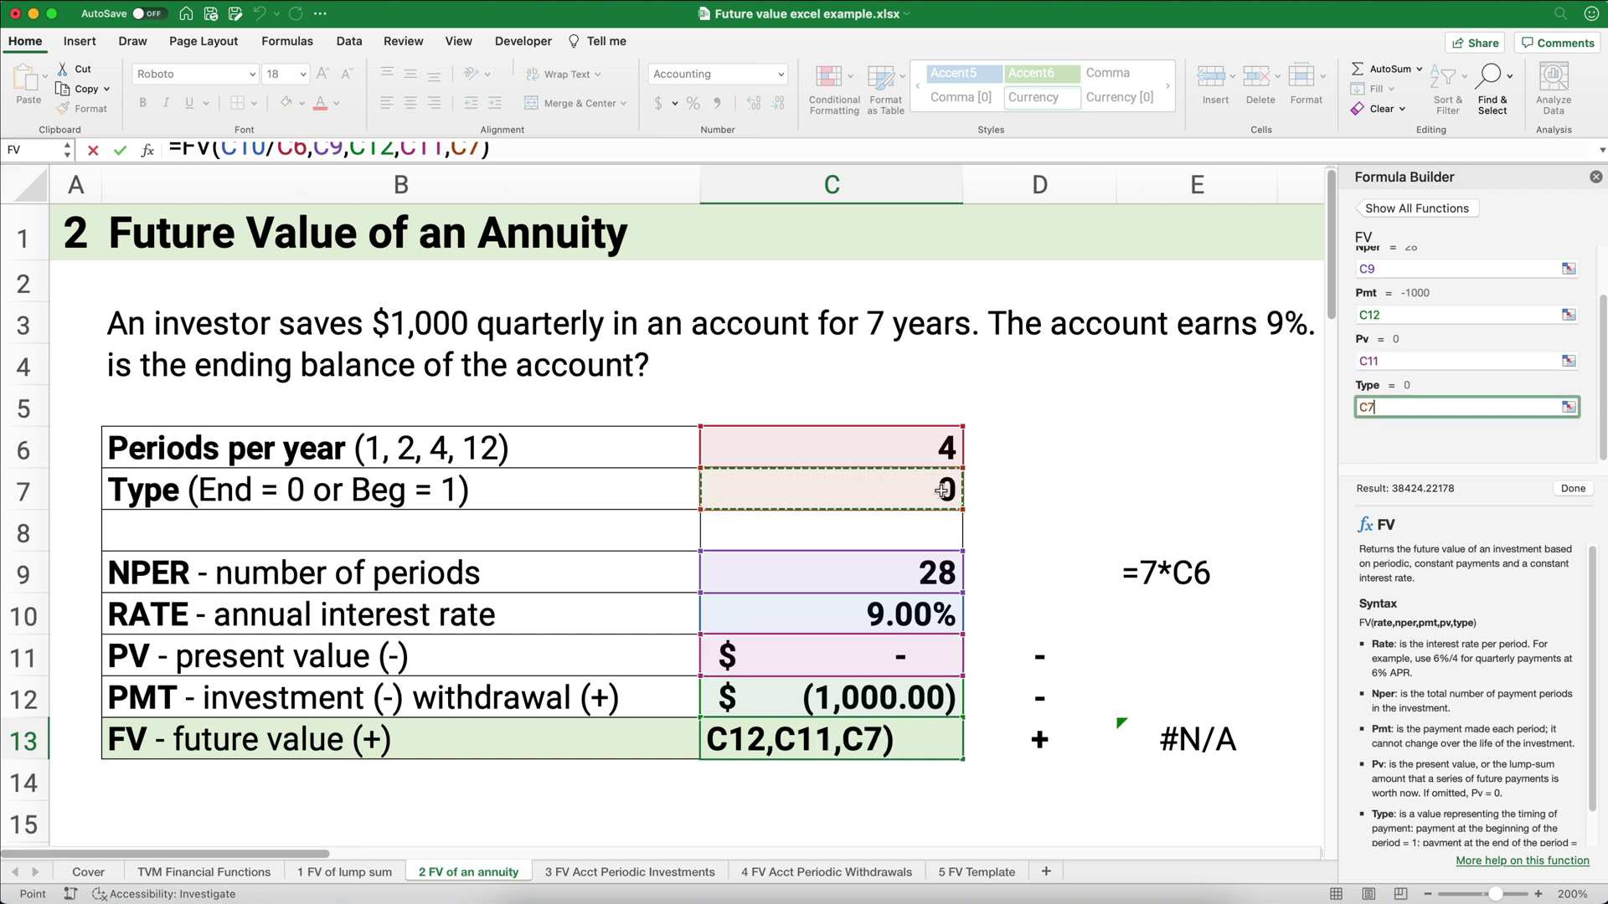
click(1562, 494)
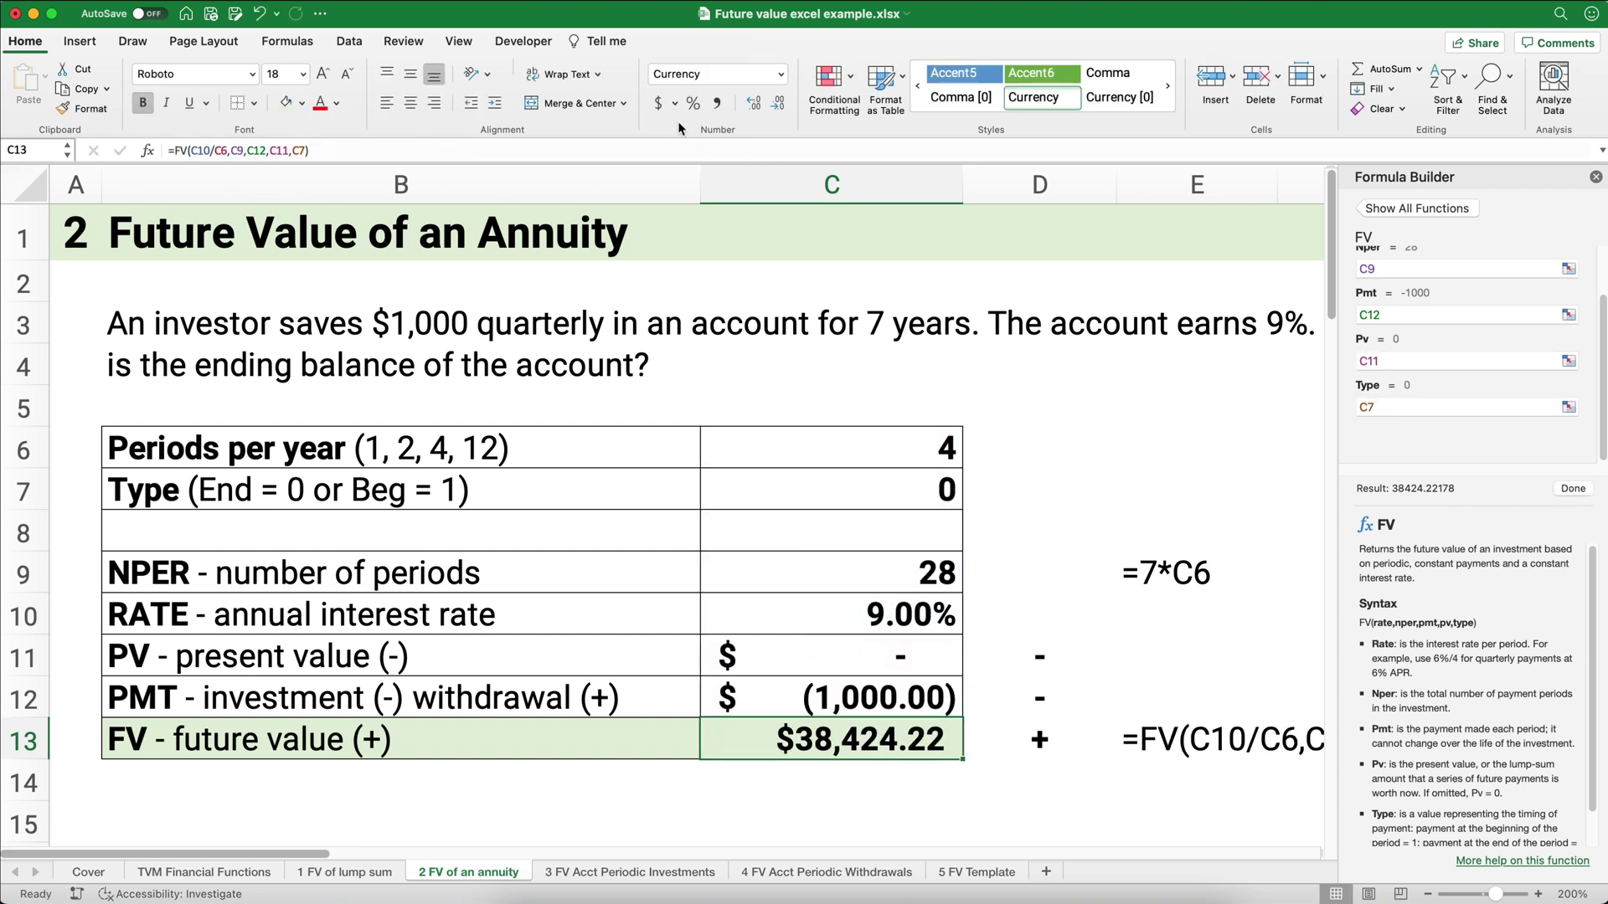
click(659, 103)
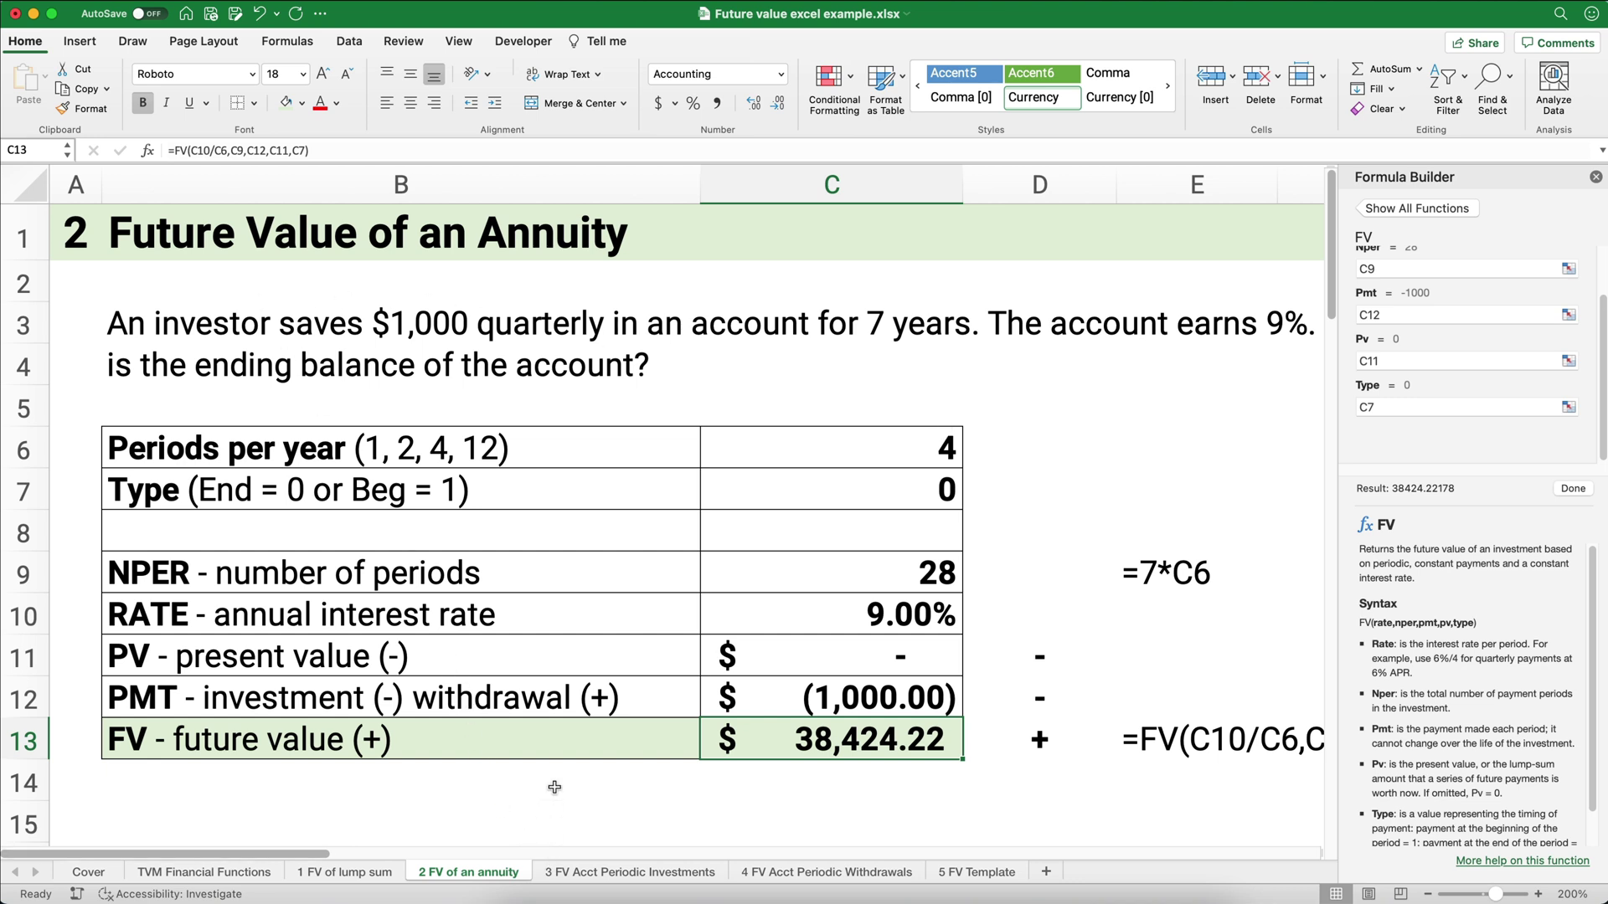
- On the "3 FV Acct Periodic Investments" sheet, close the Formula Builder and enter 12 periods per year in C6 and type 0 in C7
key(alt+Right)
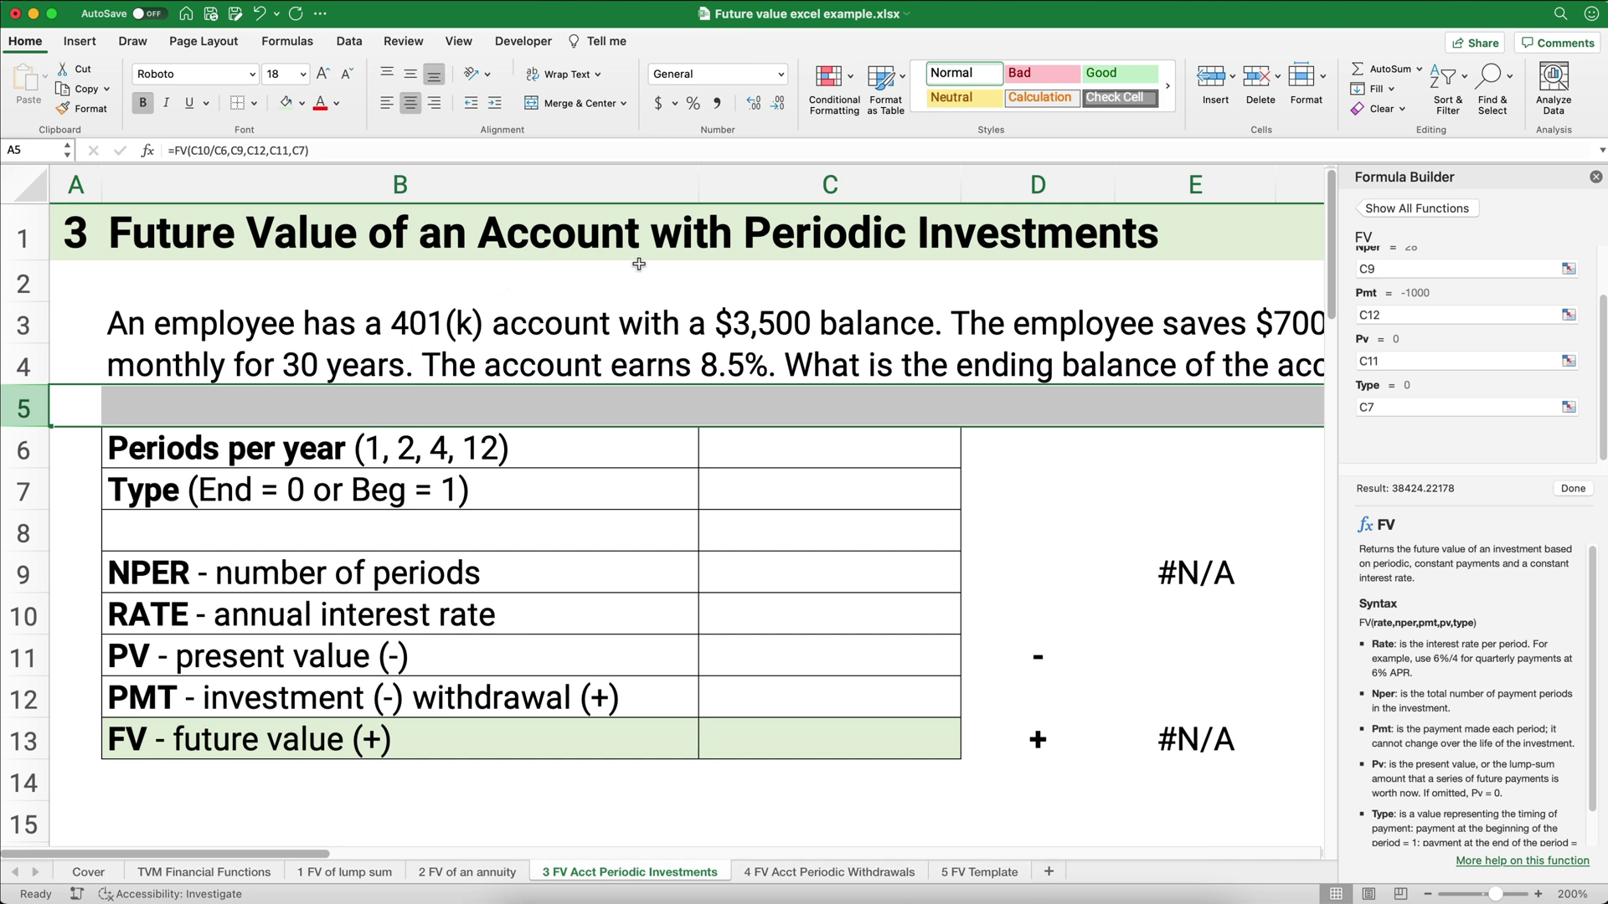
click(800, 443)
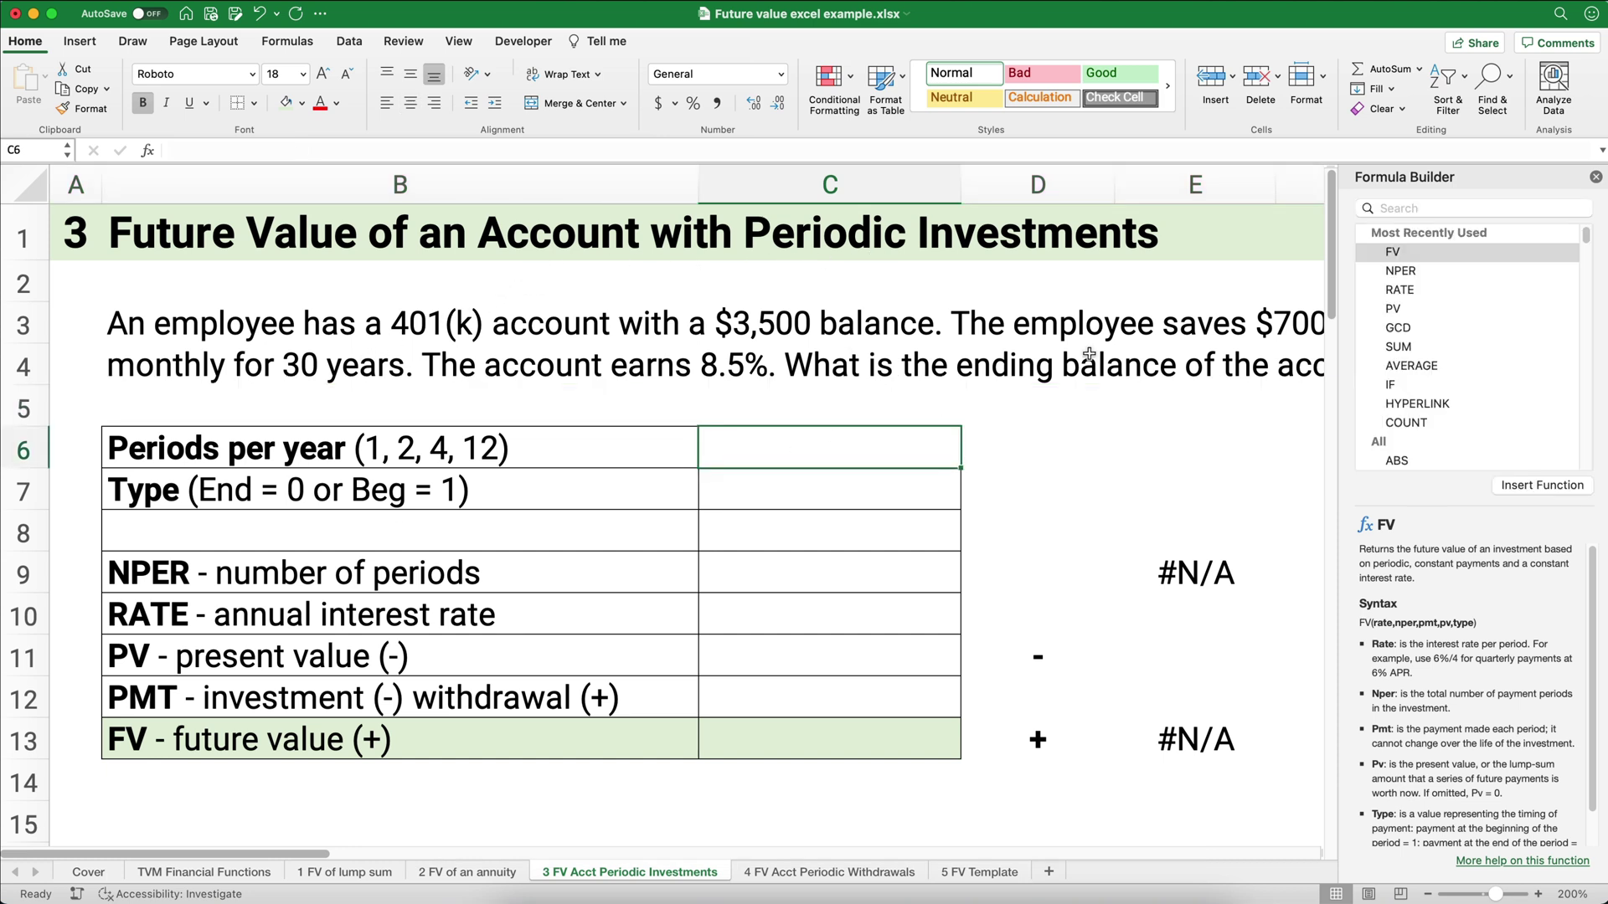
click(1595, 177)
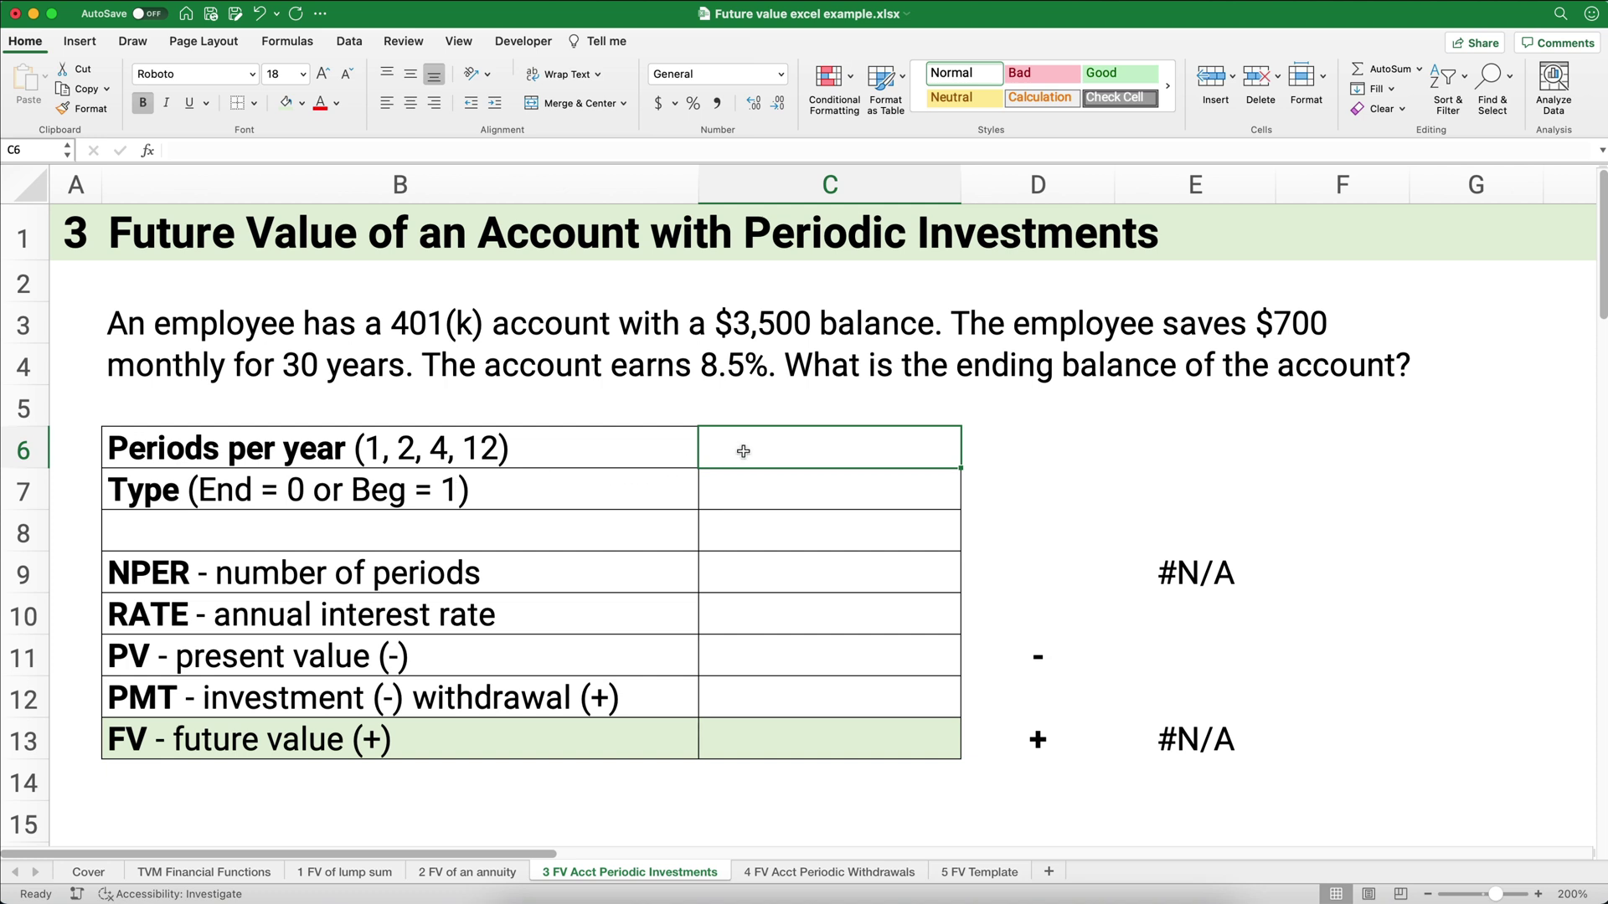
text(12)
key(Return)
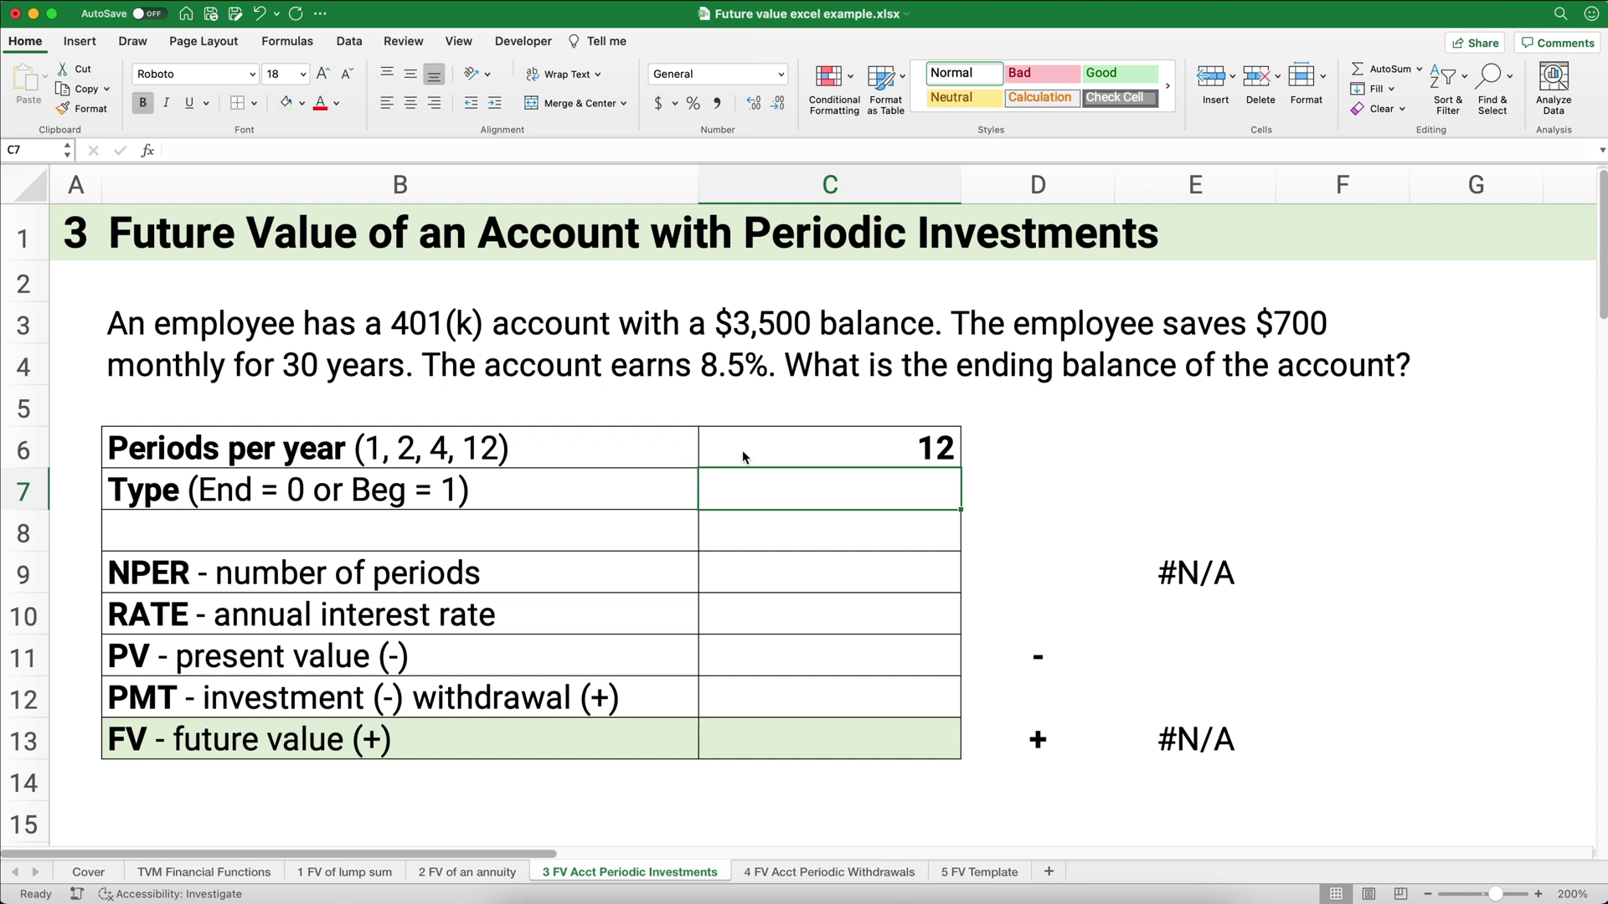
text(0)
key(Return)
key(Return)
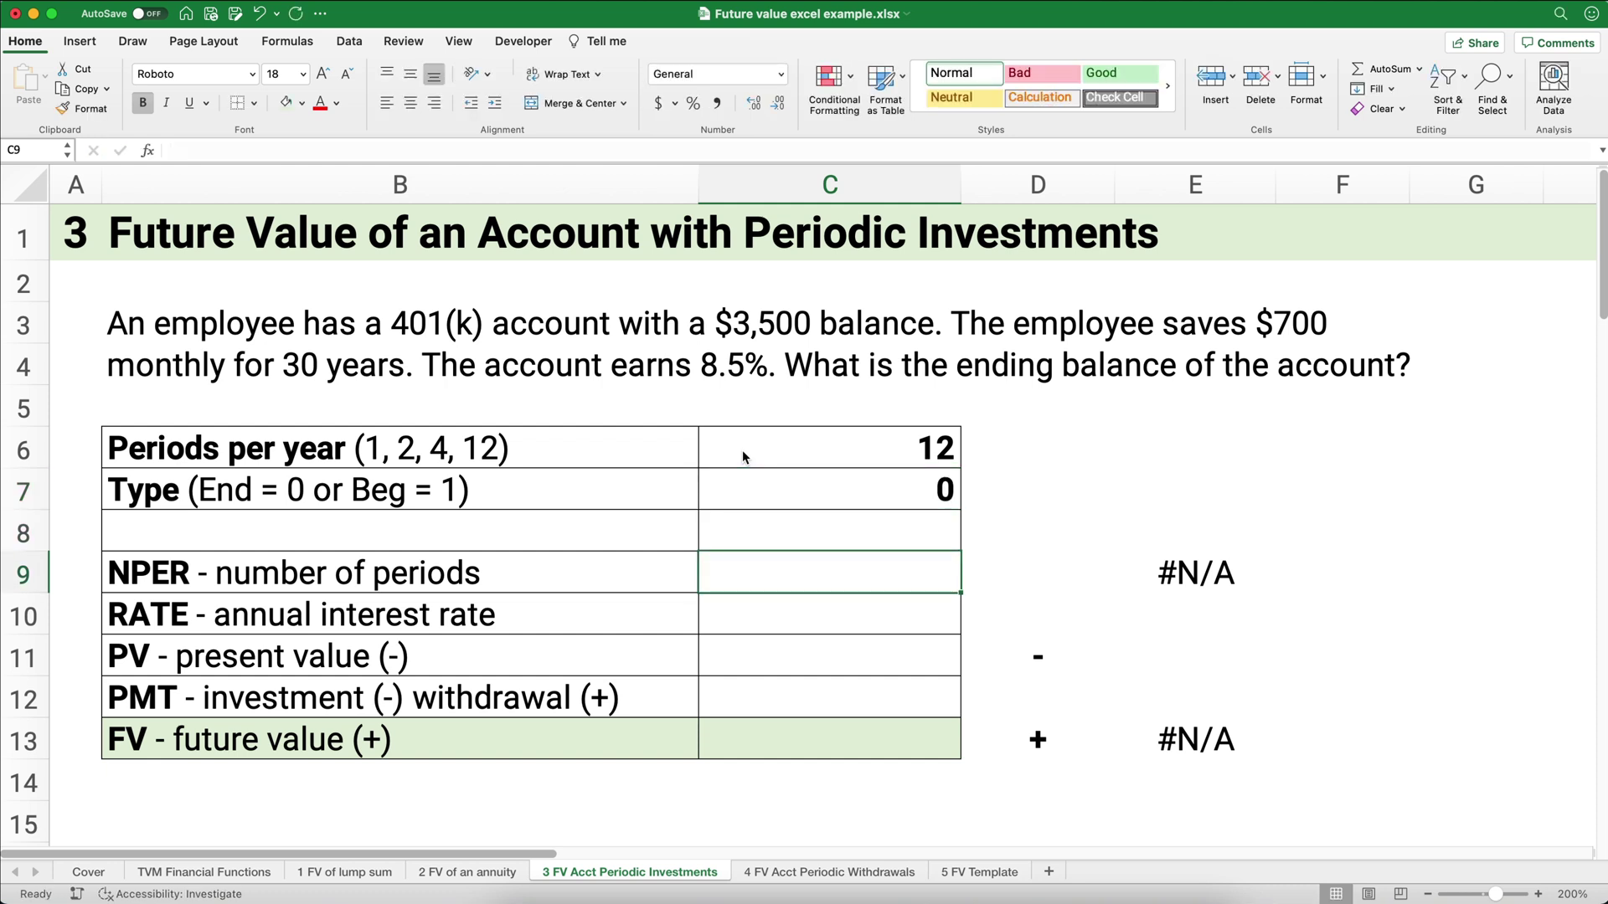
- Enter the number of periods in C9 as the formula =30*C6
text(30)
key(Return)
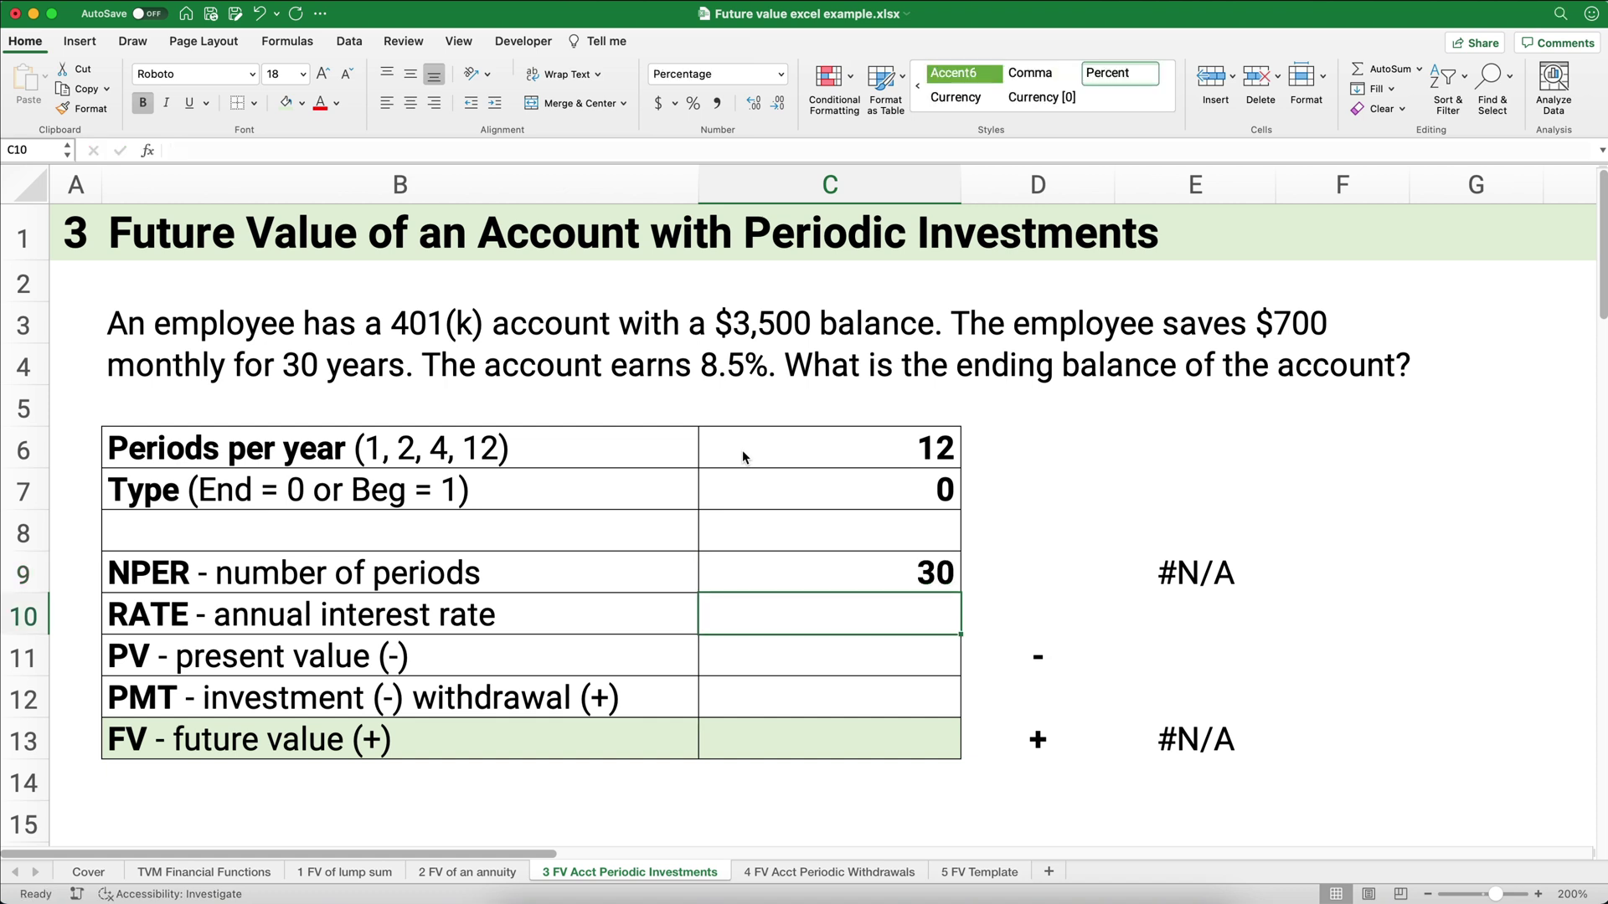
key(Up)
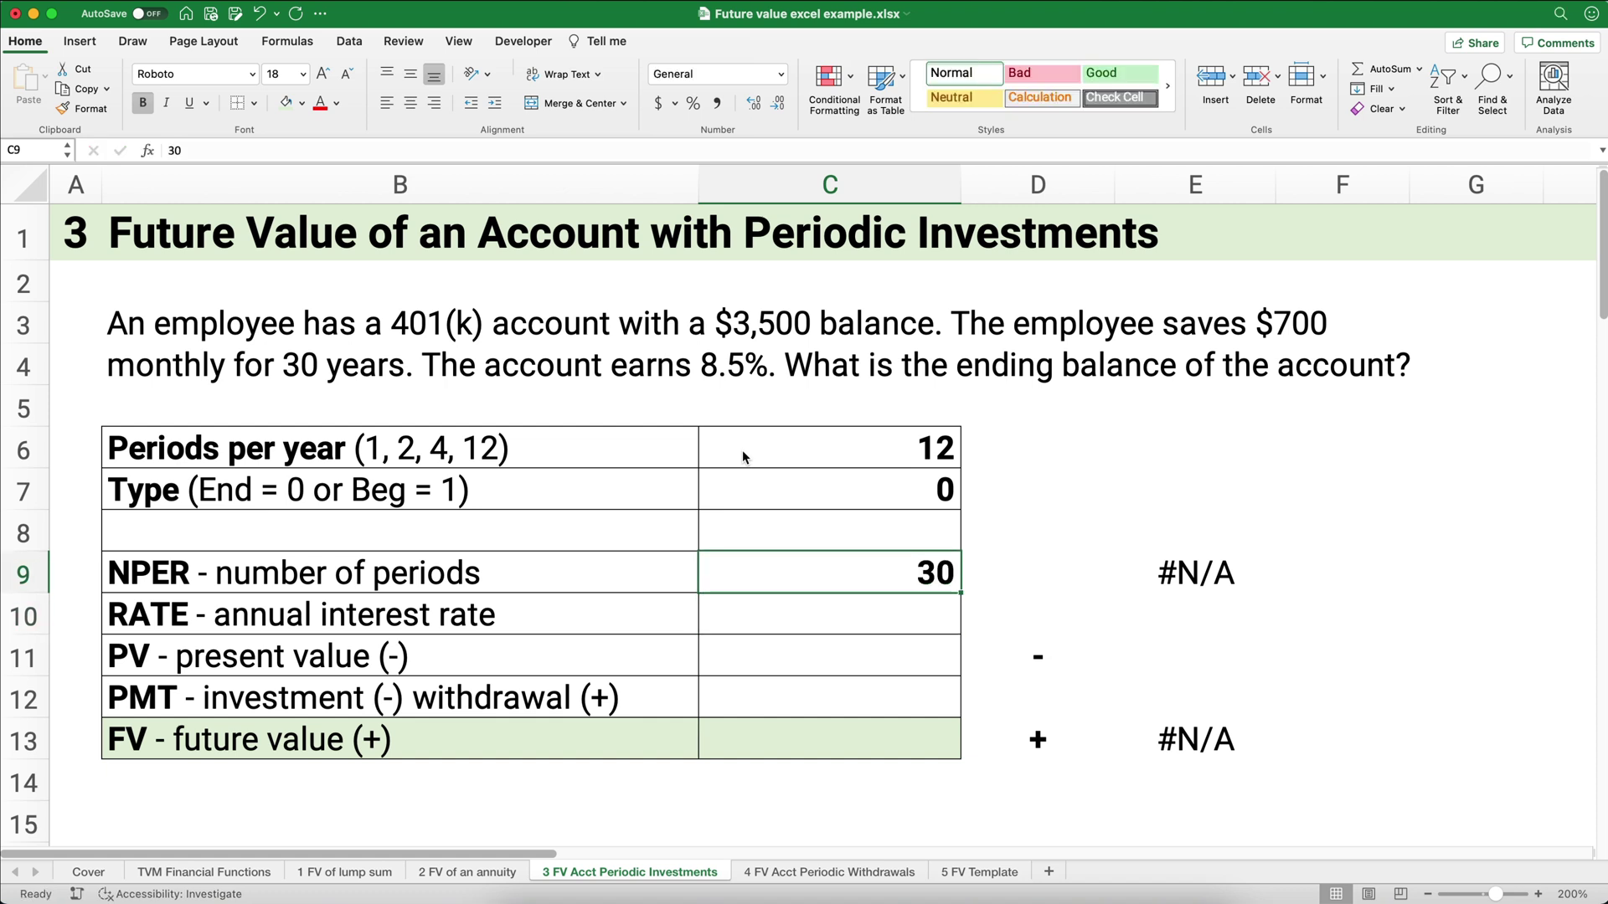
text(=30*)
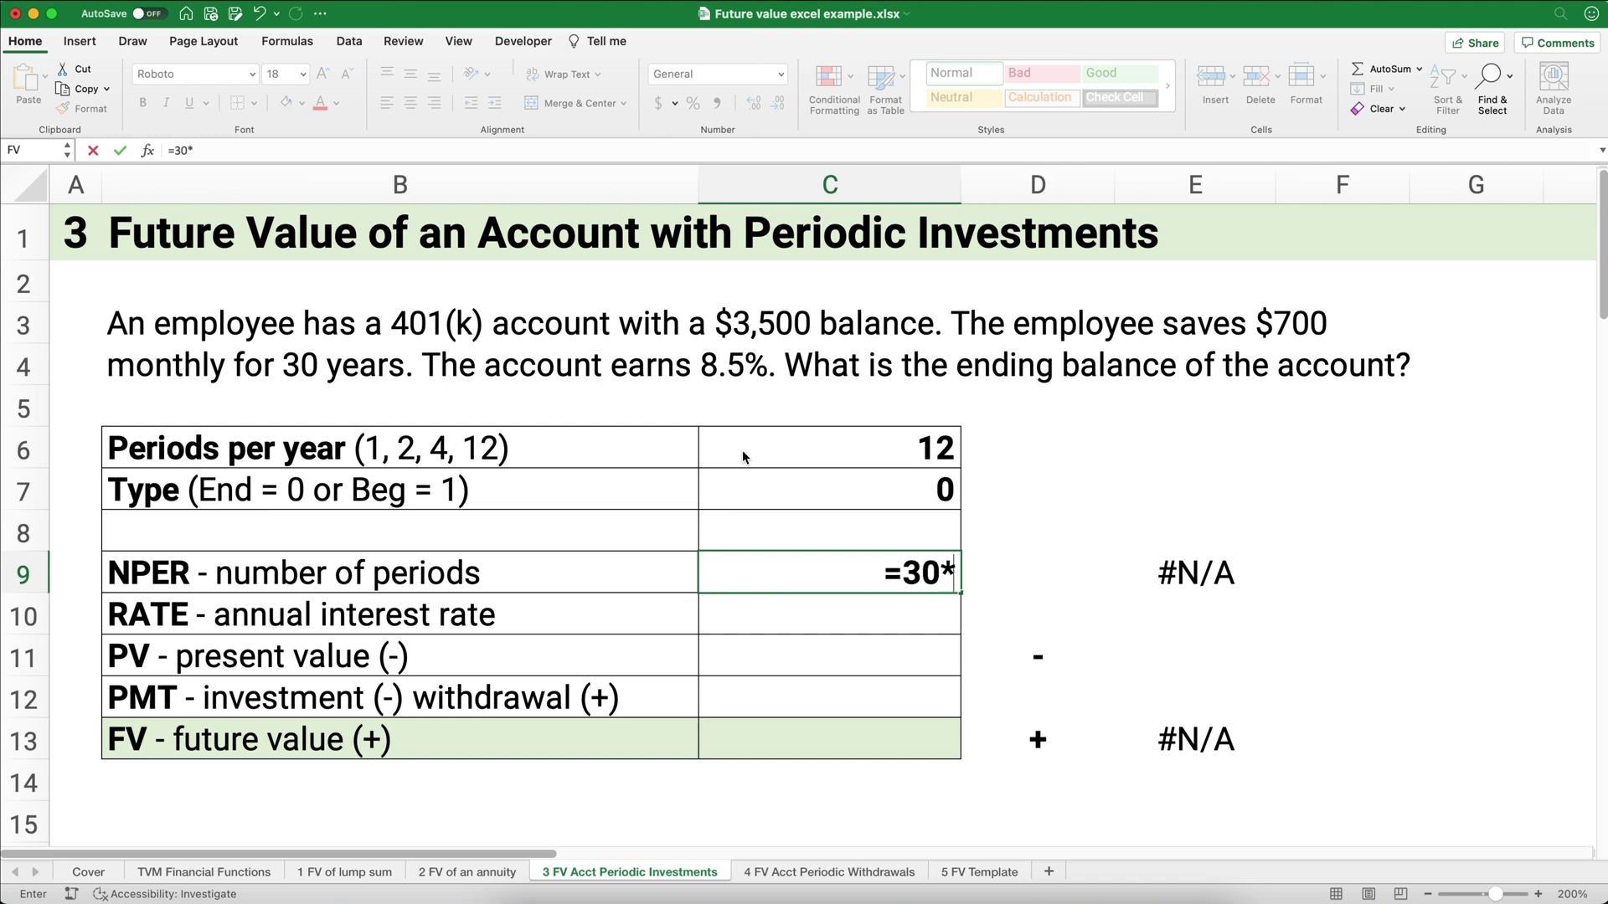
click(854, 434)
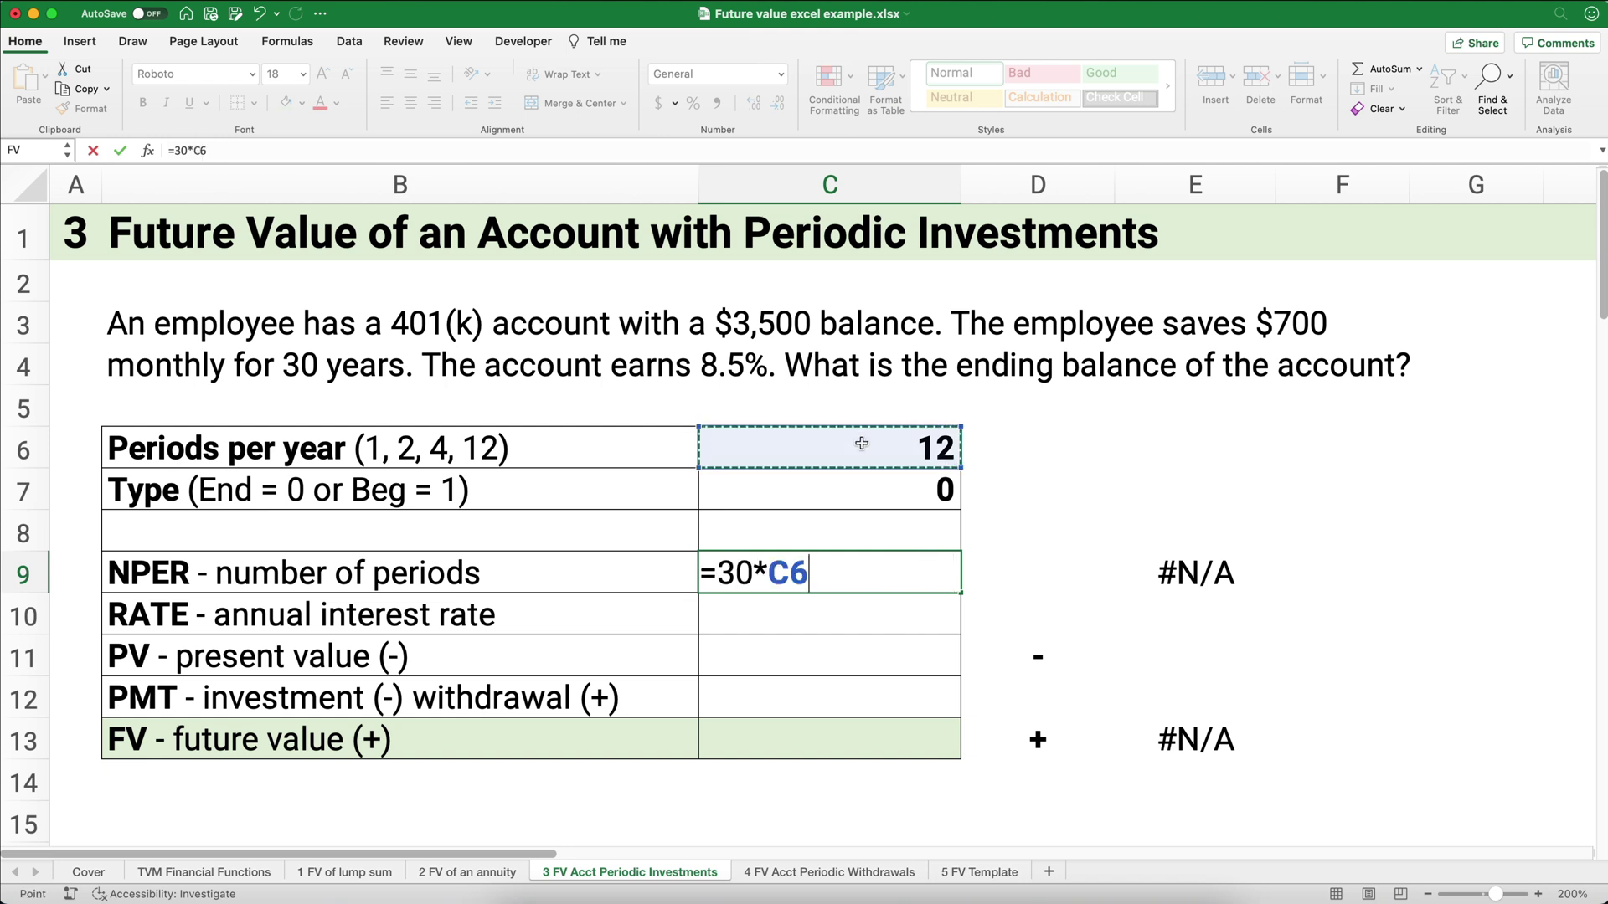
key(Return)
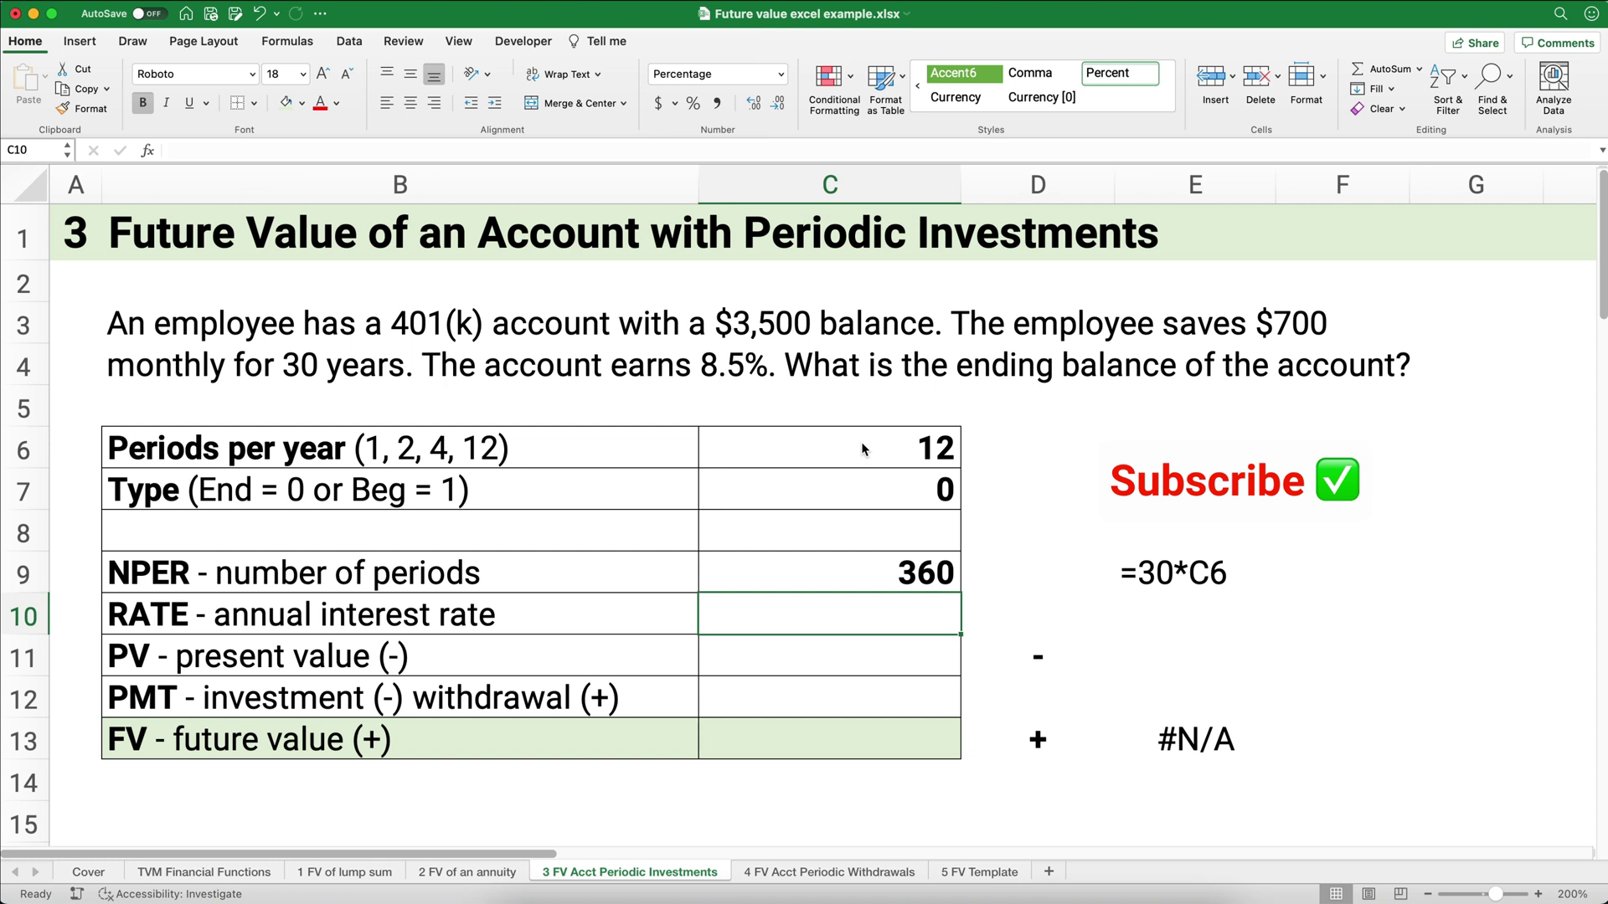
- Fill in an annual rate of 8.5% in C10, a present value of -3500 in C11 and a payment of -700 in C12
text(8.5)
key(Return)
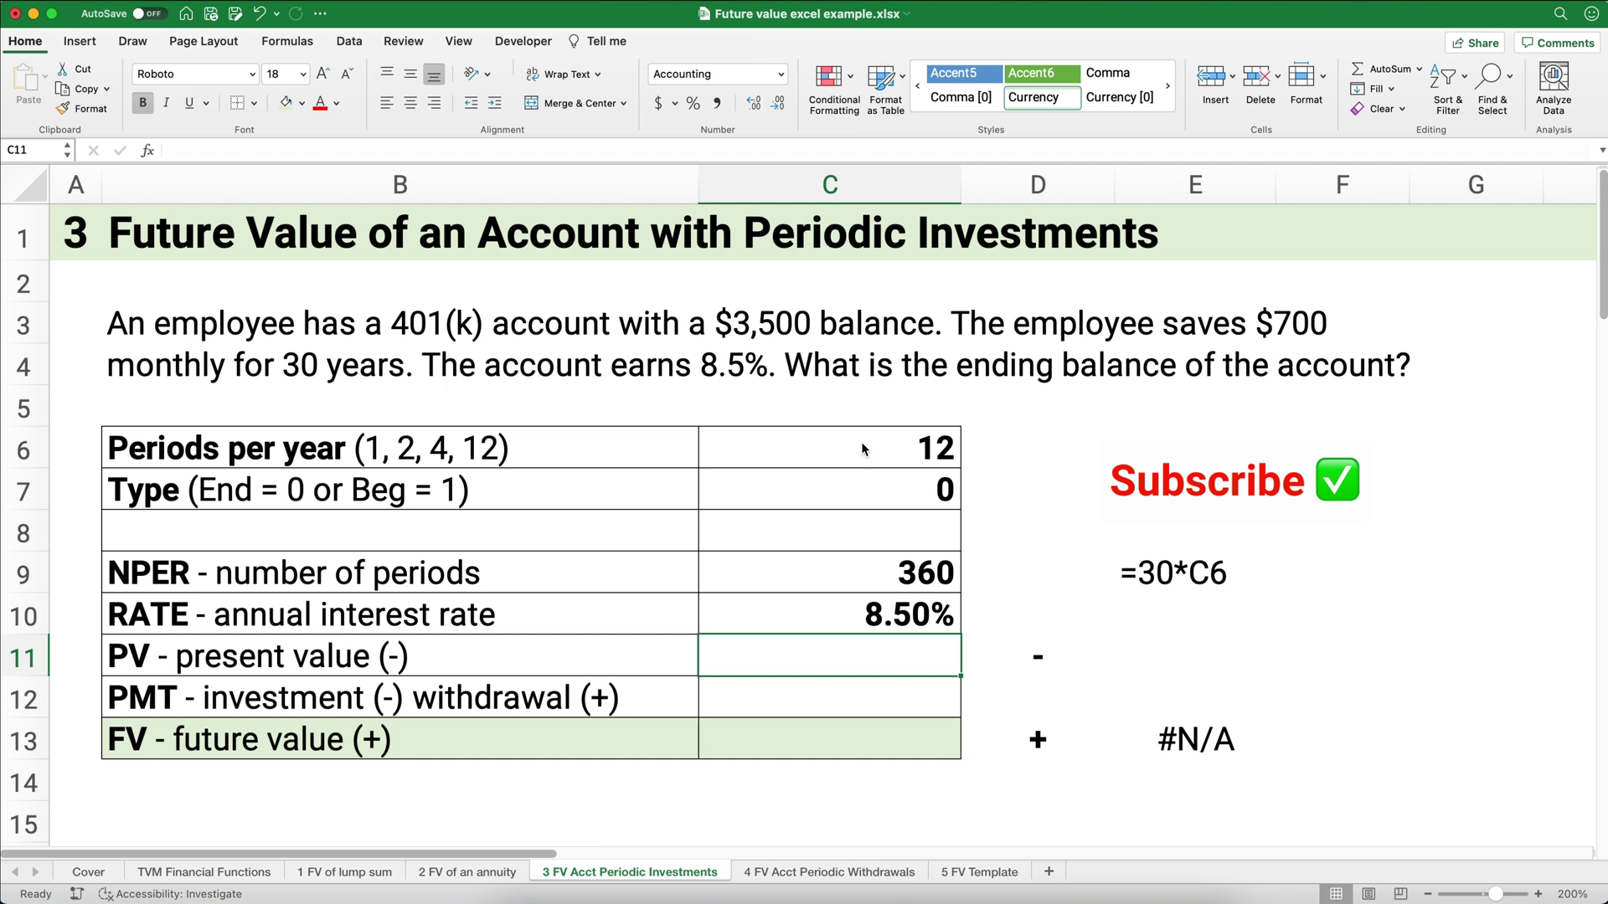
text(-3500)
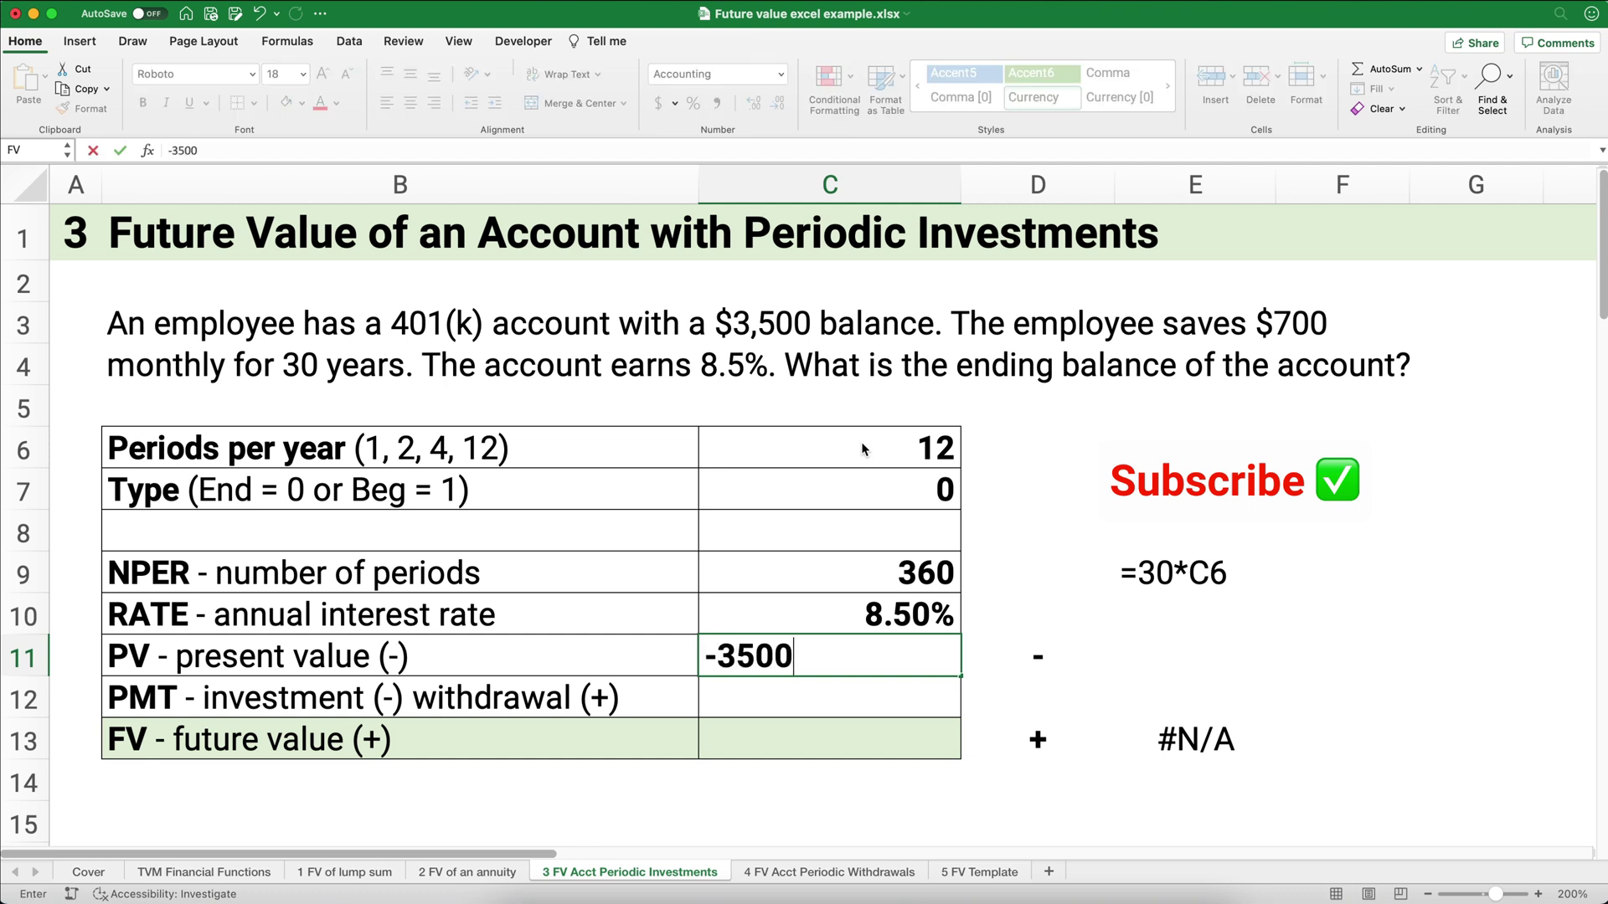
key(Return)
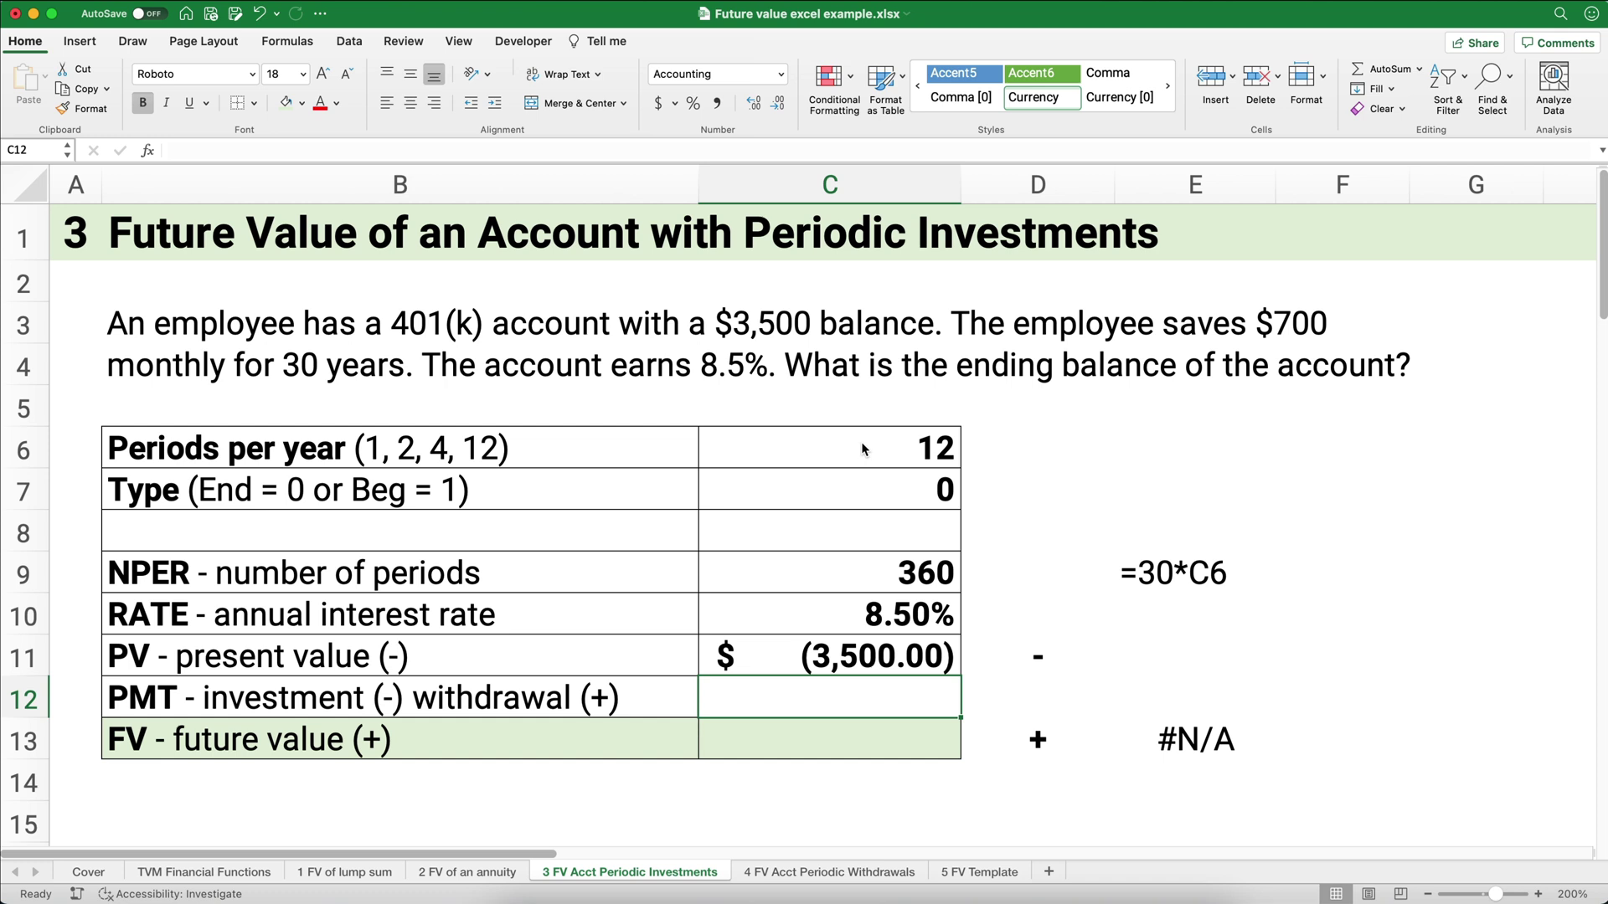
text(-700)
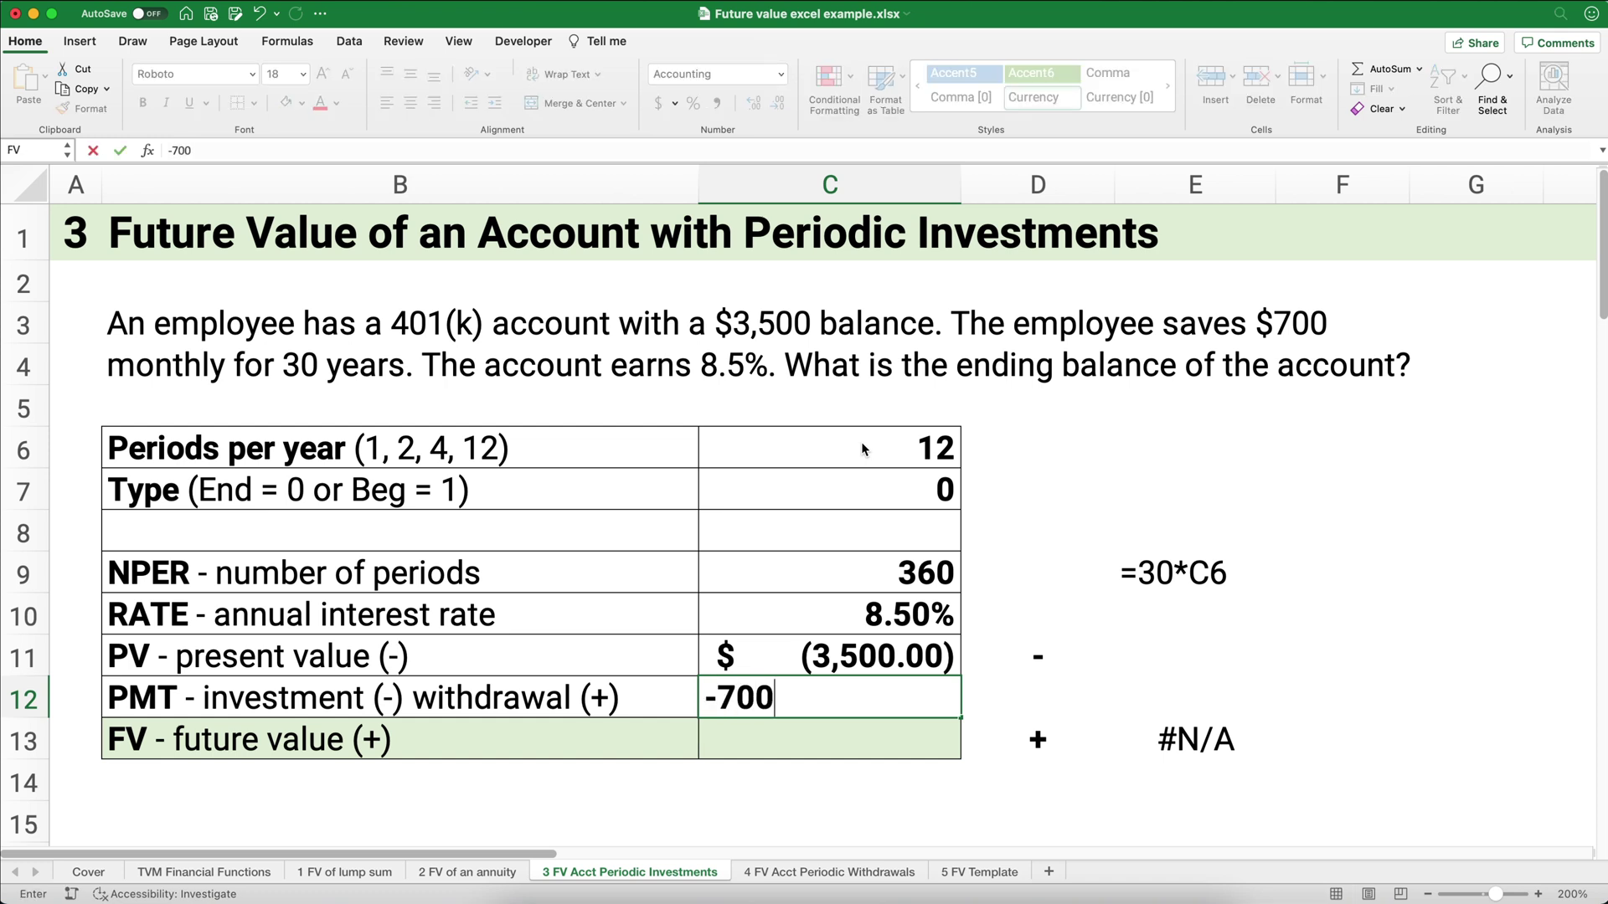
key(Return)
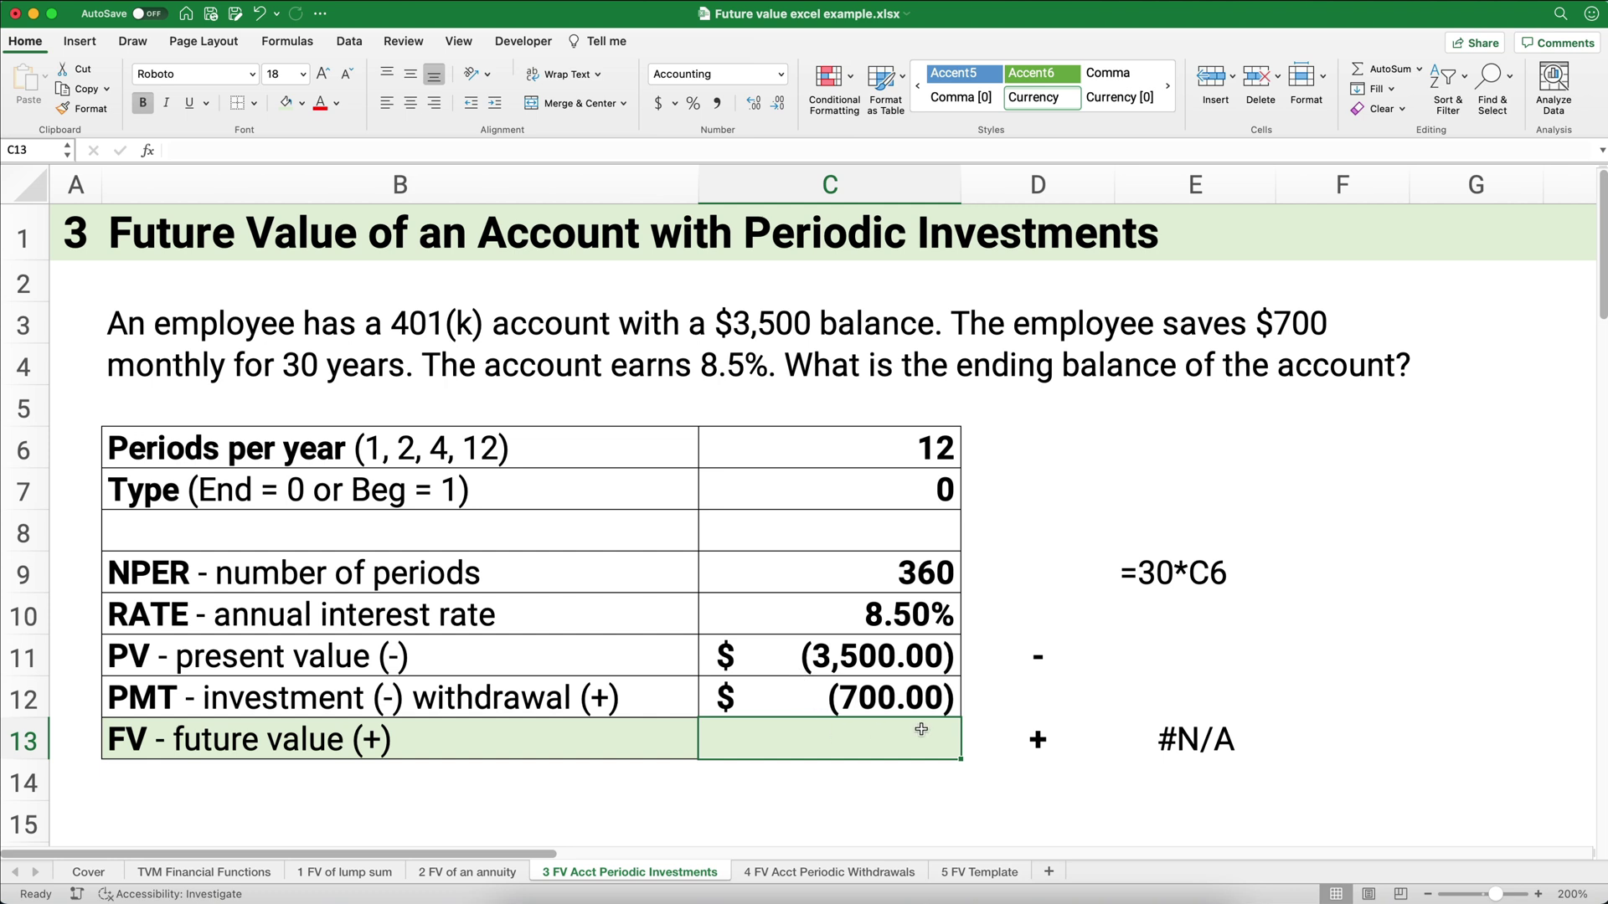
- Copy the minus sign from D11 into D12 beside the PMT row
click(1021, 658)
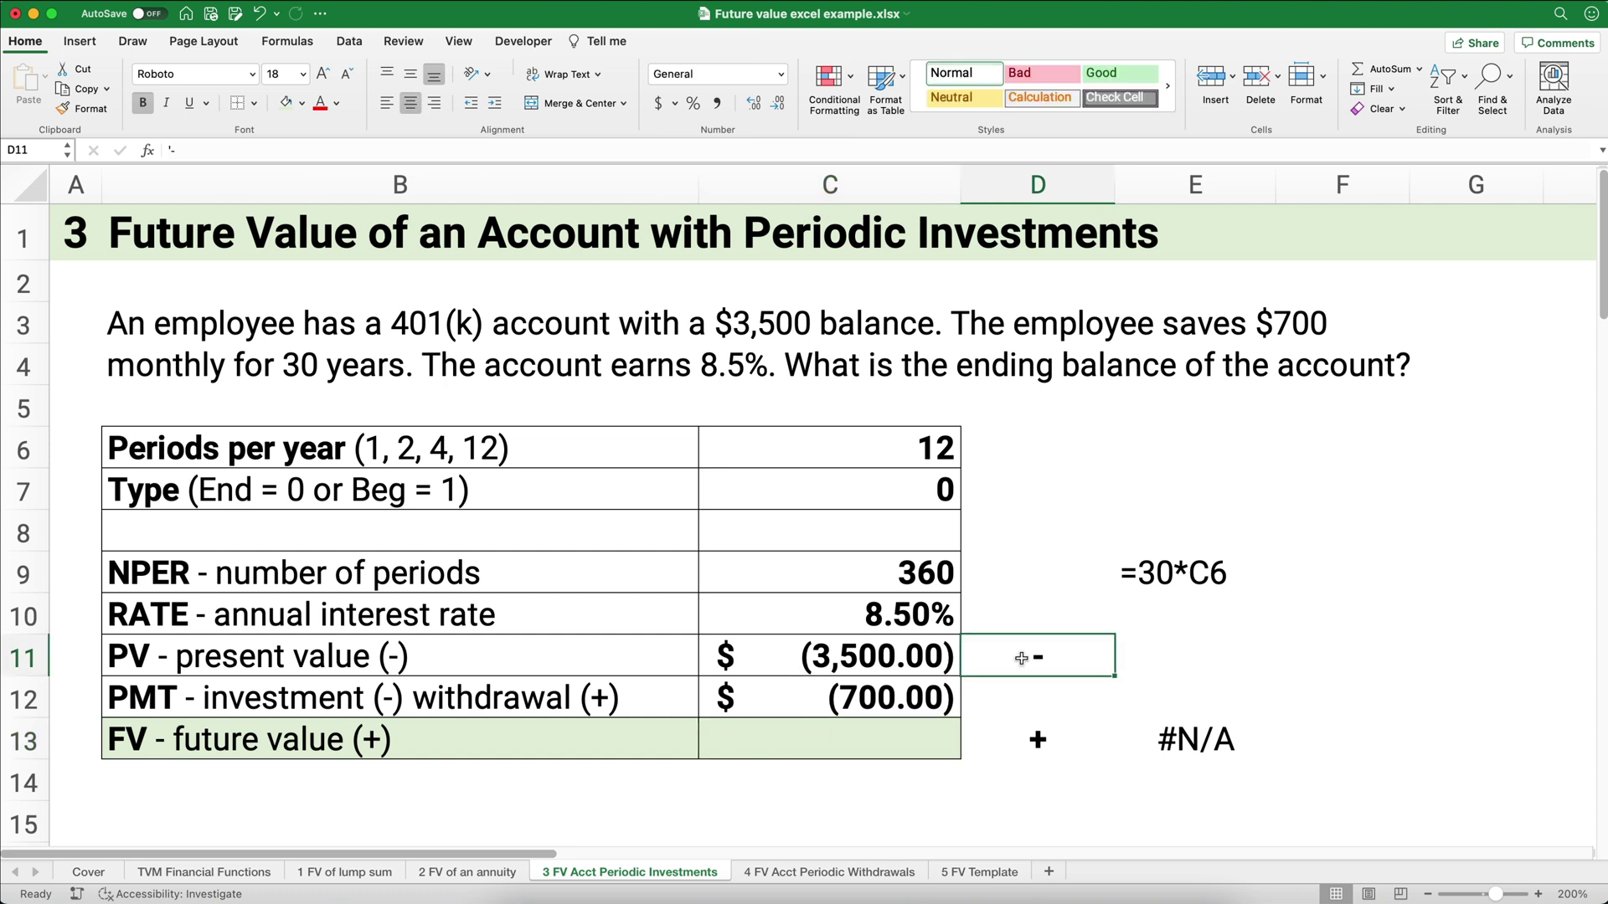
key(super+c)
click(1023, 699)
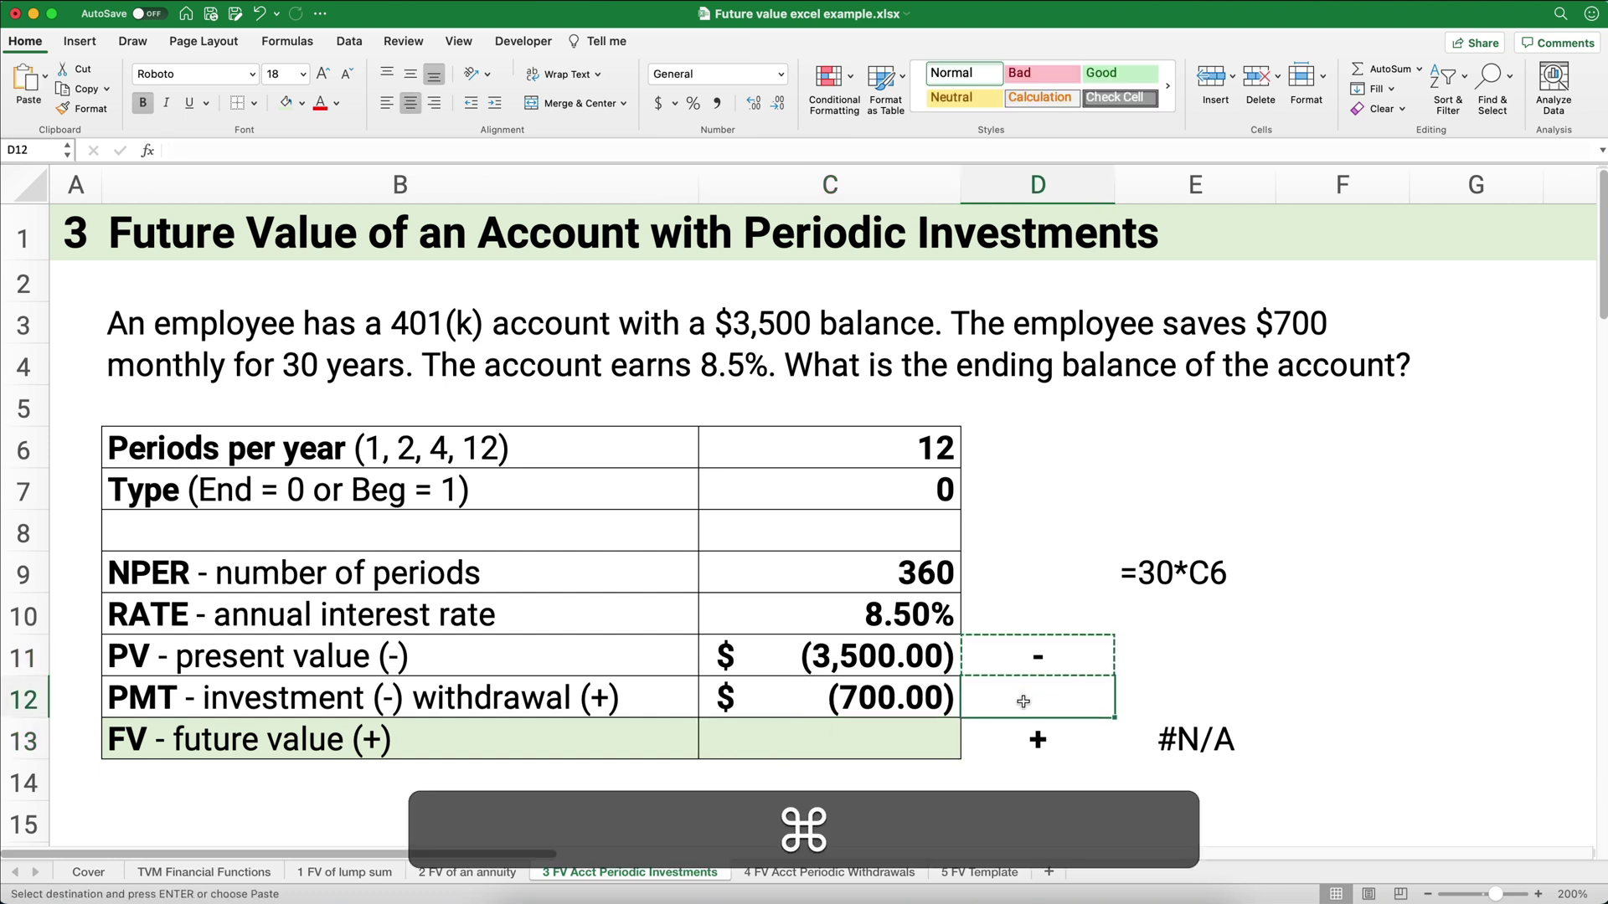
key(super+v)
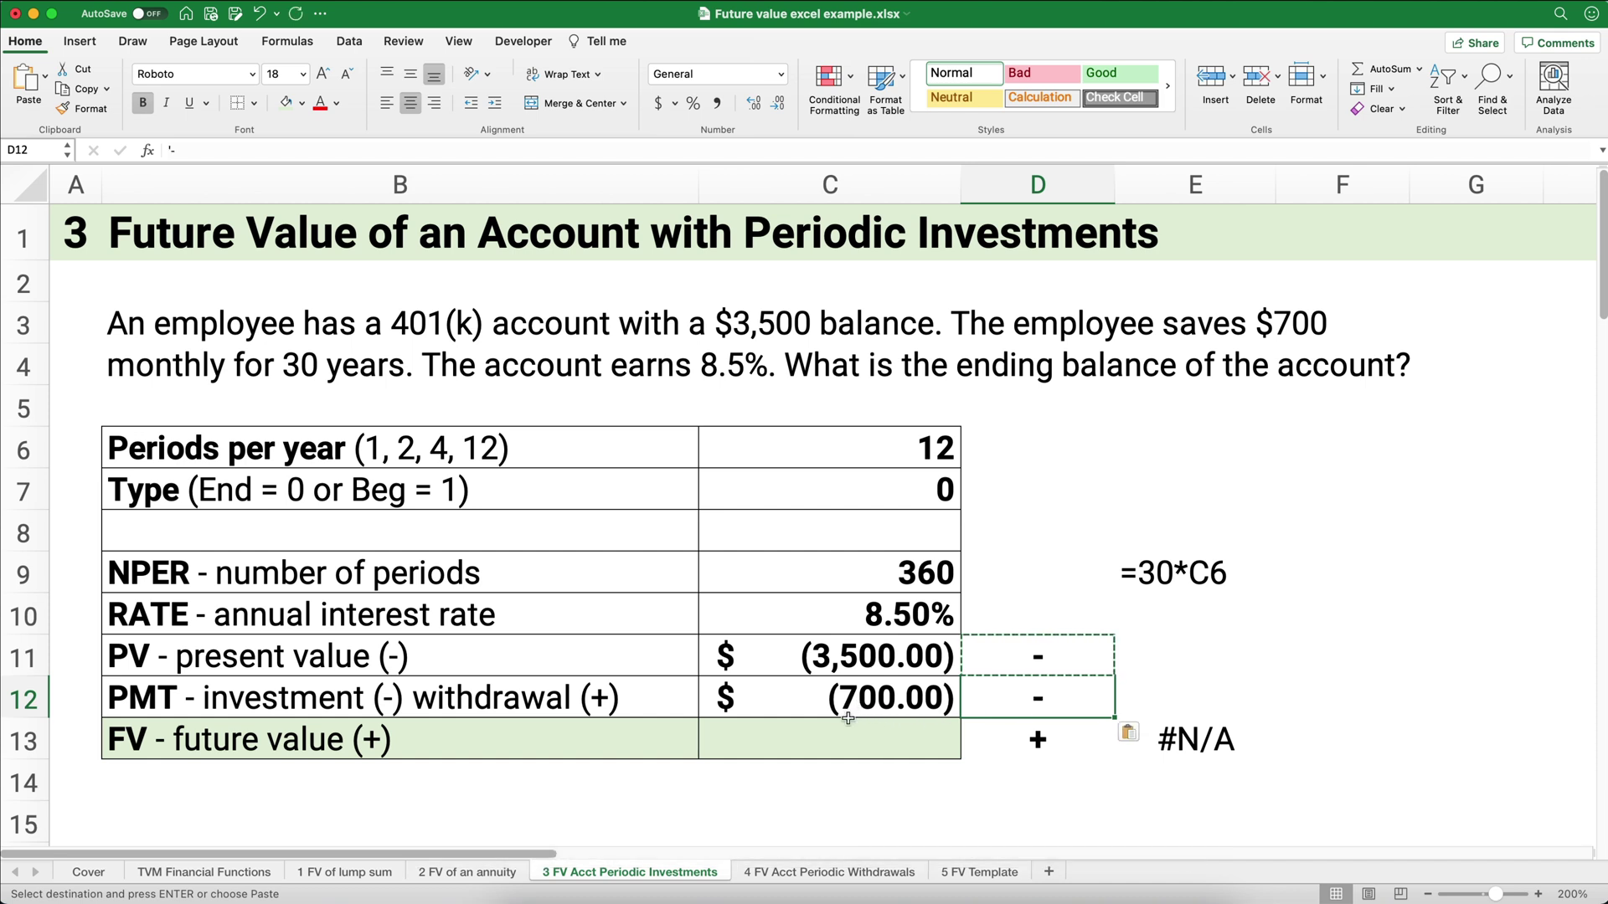
- Start an FV function in C13 with the Formula Builder, using C10/C6 as Rate and C9 as Nper
click(842, 737)
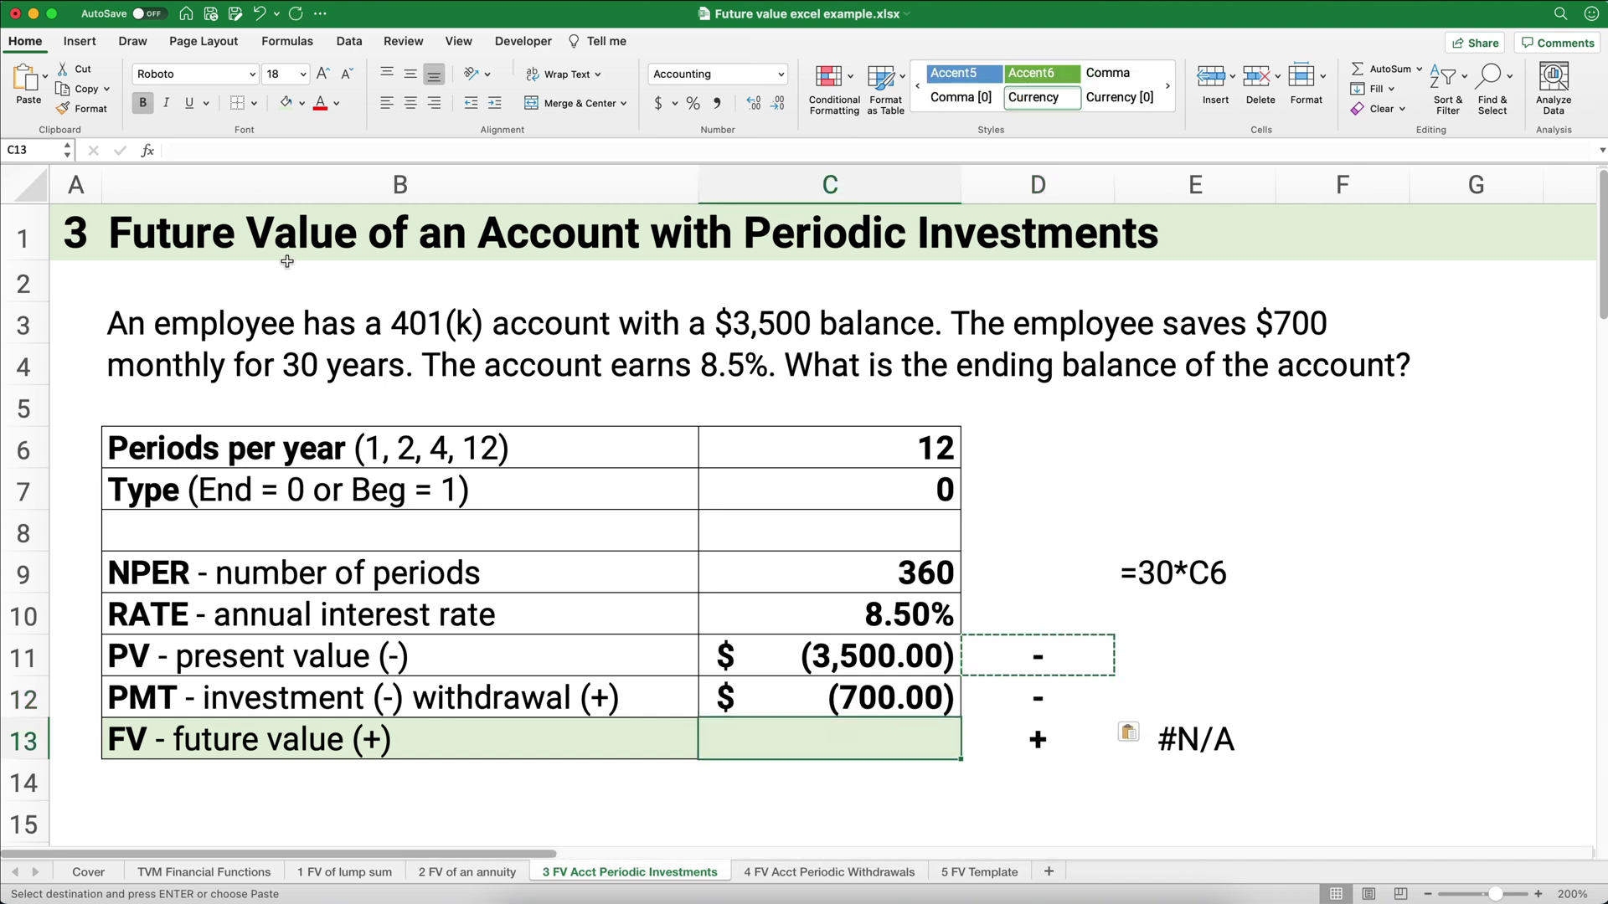
click(149, 151)
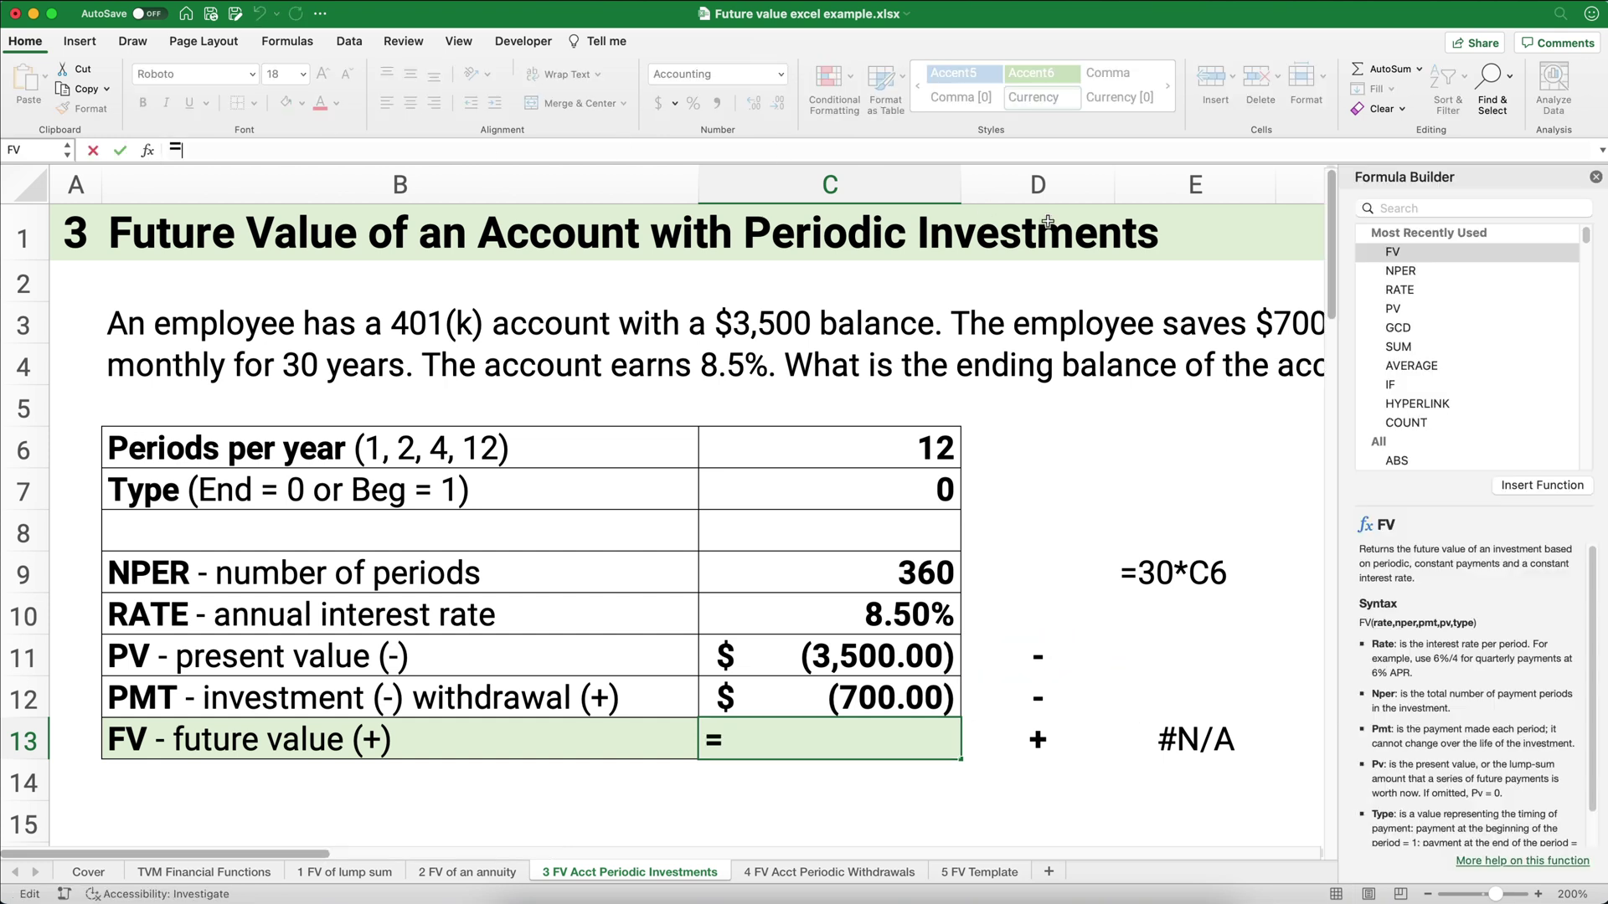
double_click(1392, 253)
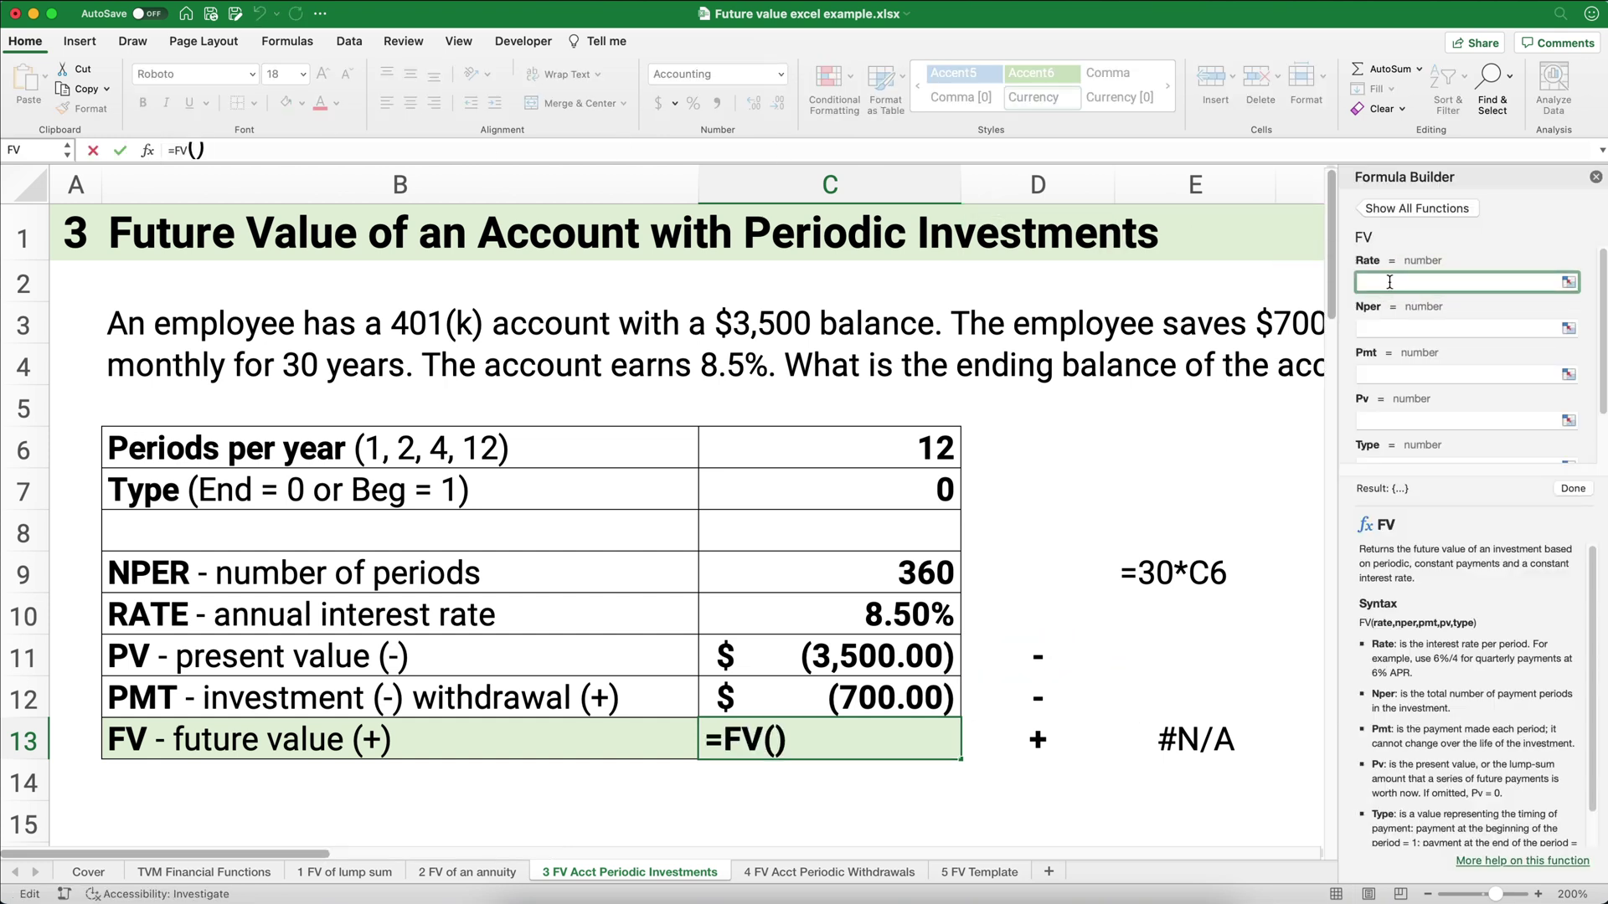
click(927, 603)
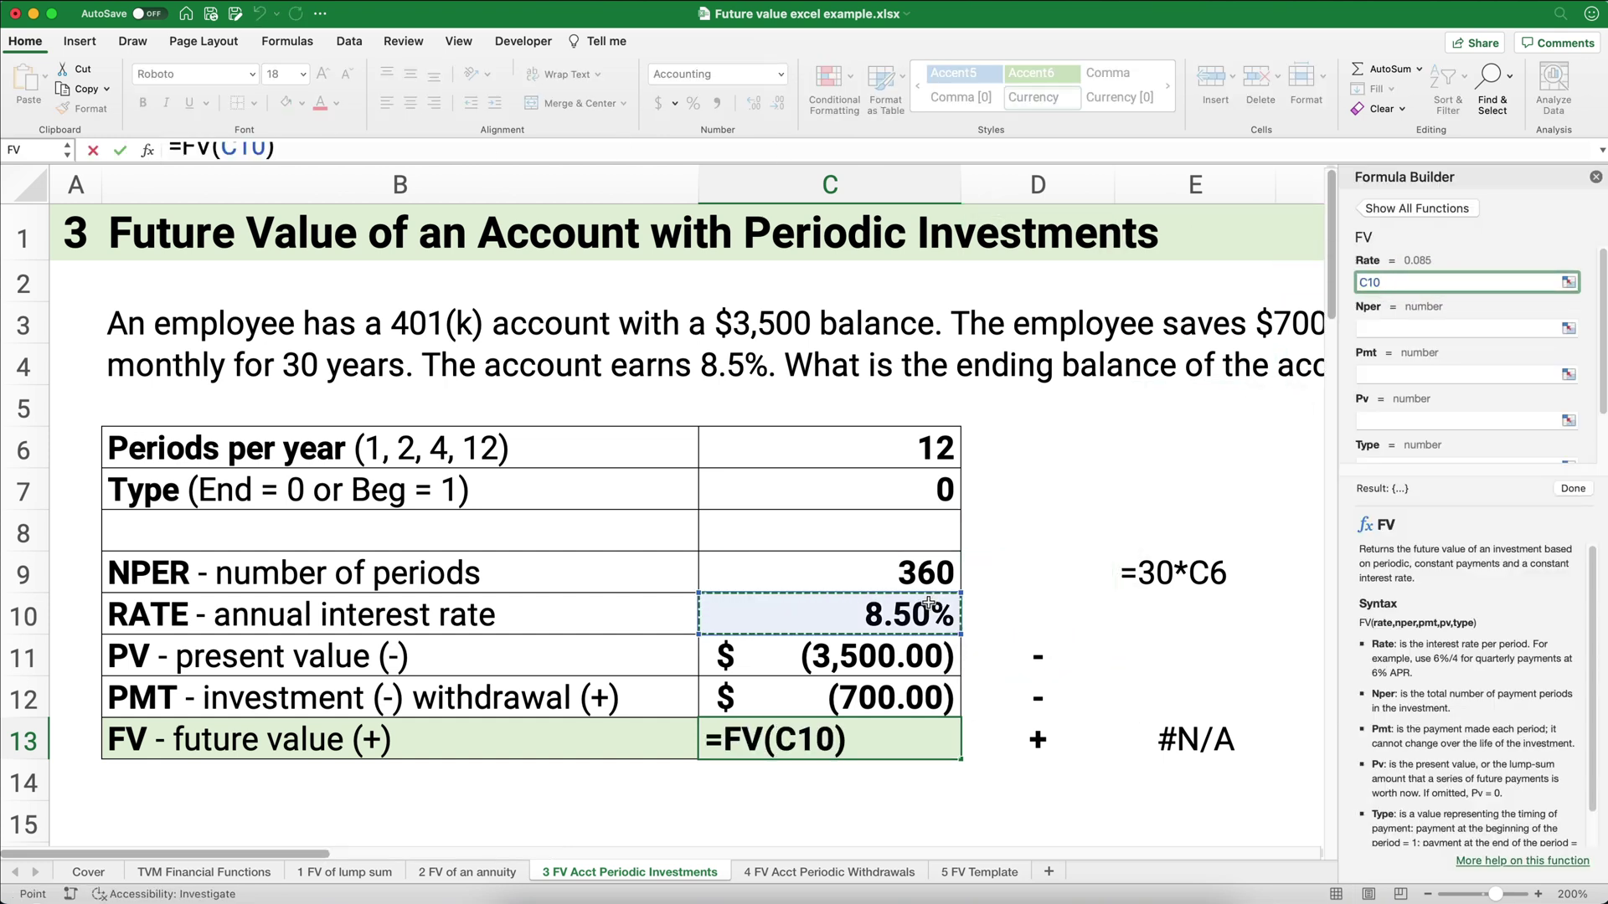
text(/)
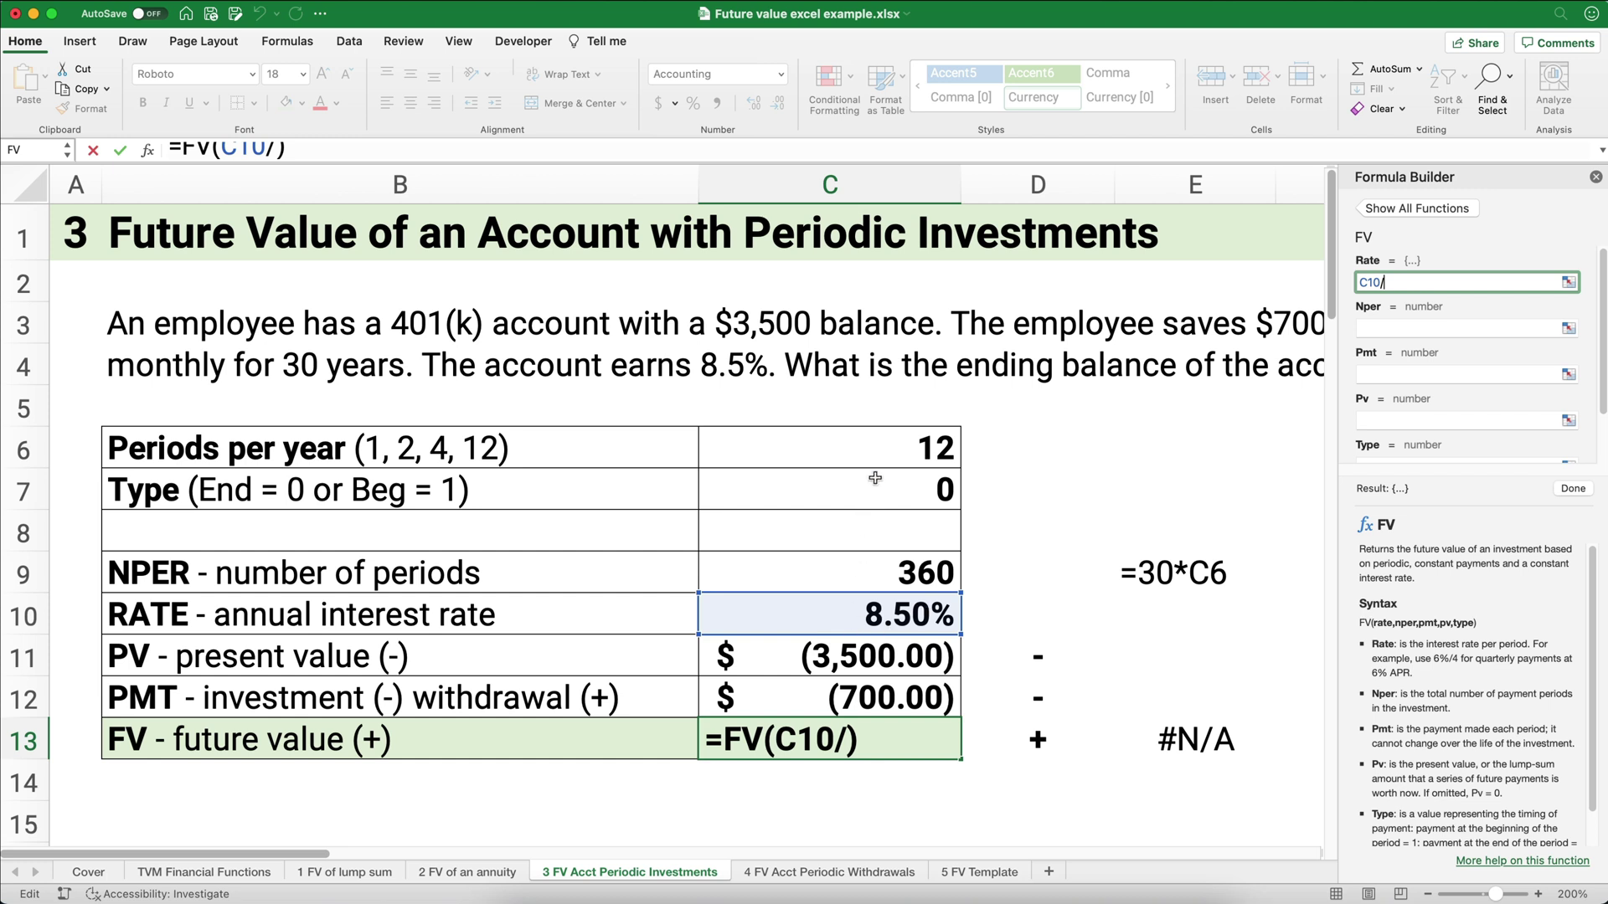
click(884, 452)
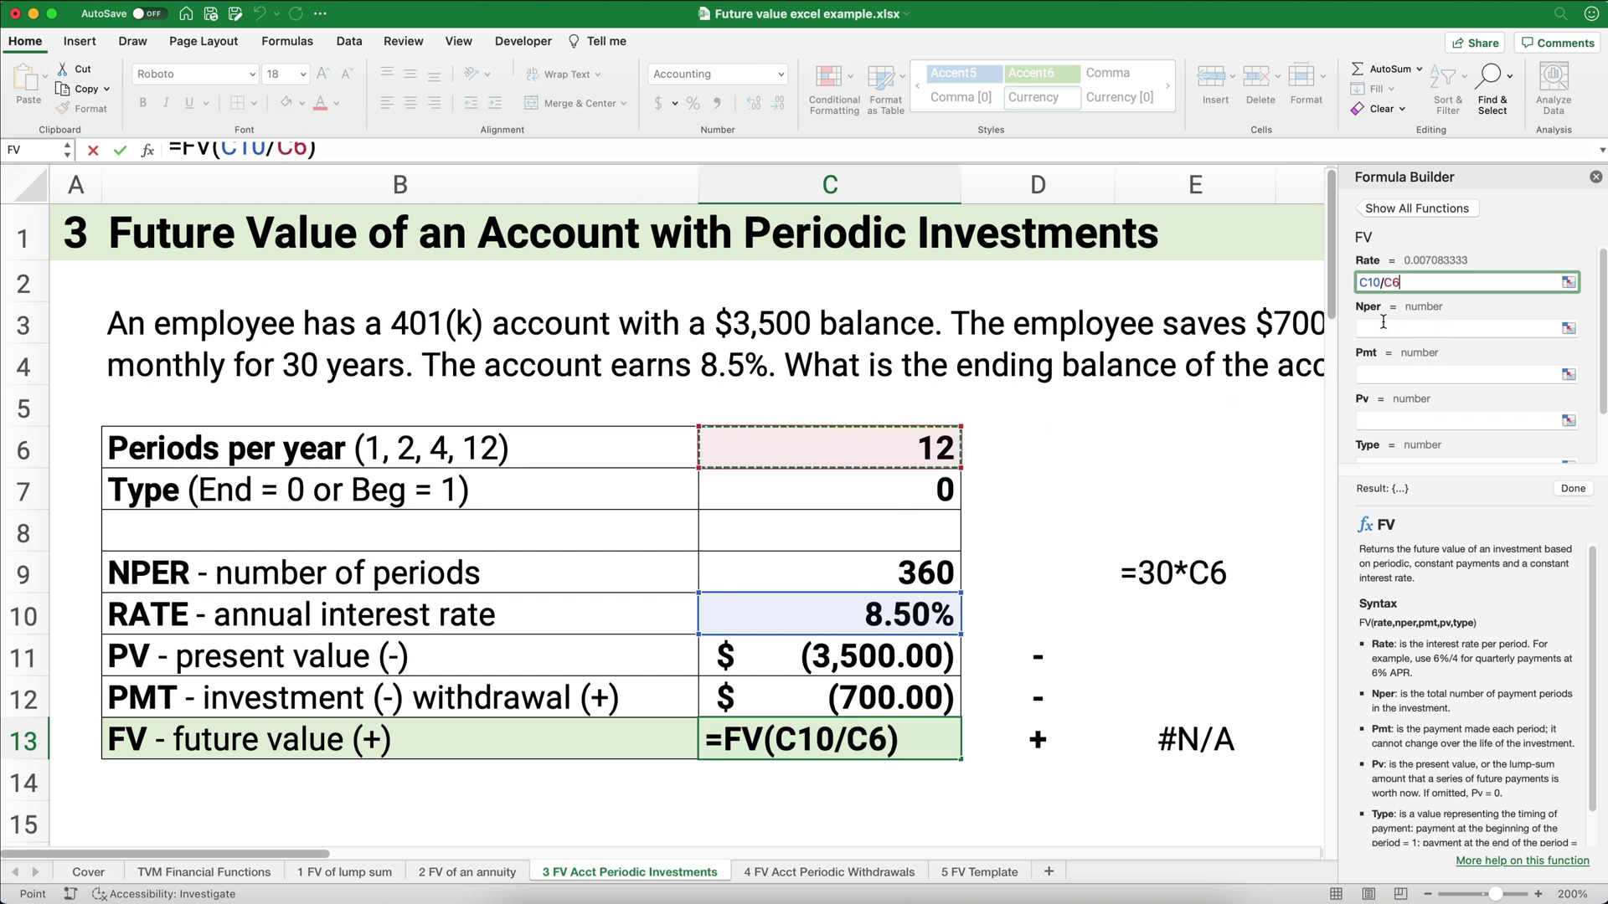
click(1383, 327)
click(935, 572)
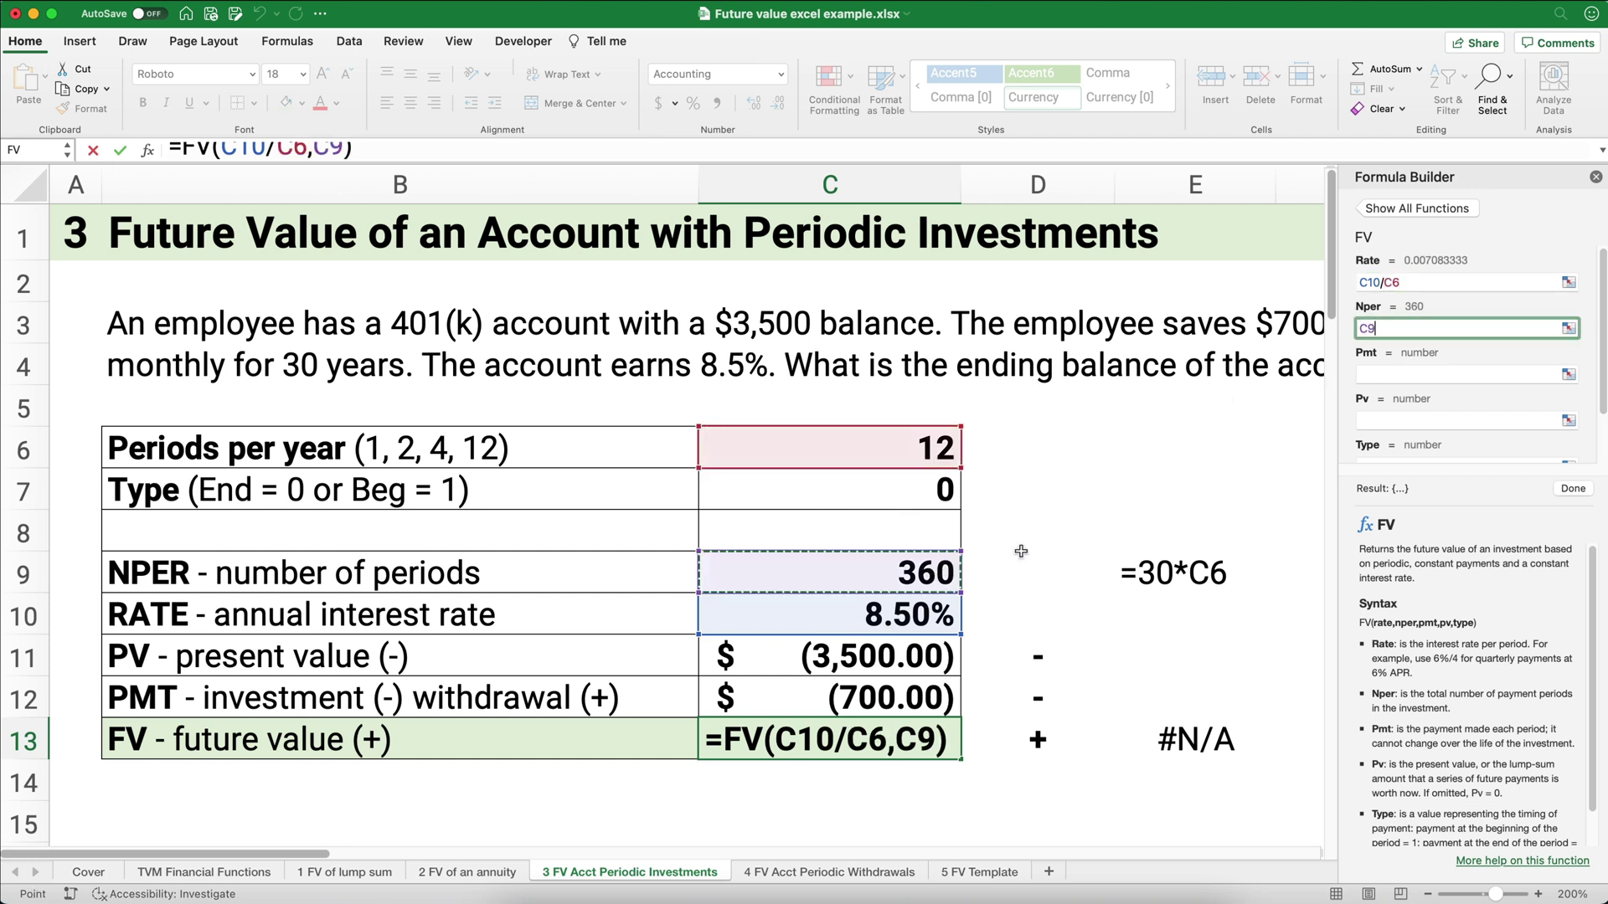
- Finish the FV function with Pmt C12, Pv C11 and Type C7, and give C13 the Accounting number format
click(1359, 376)
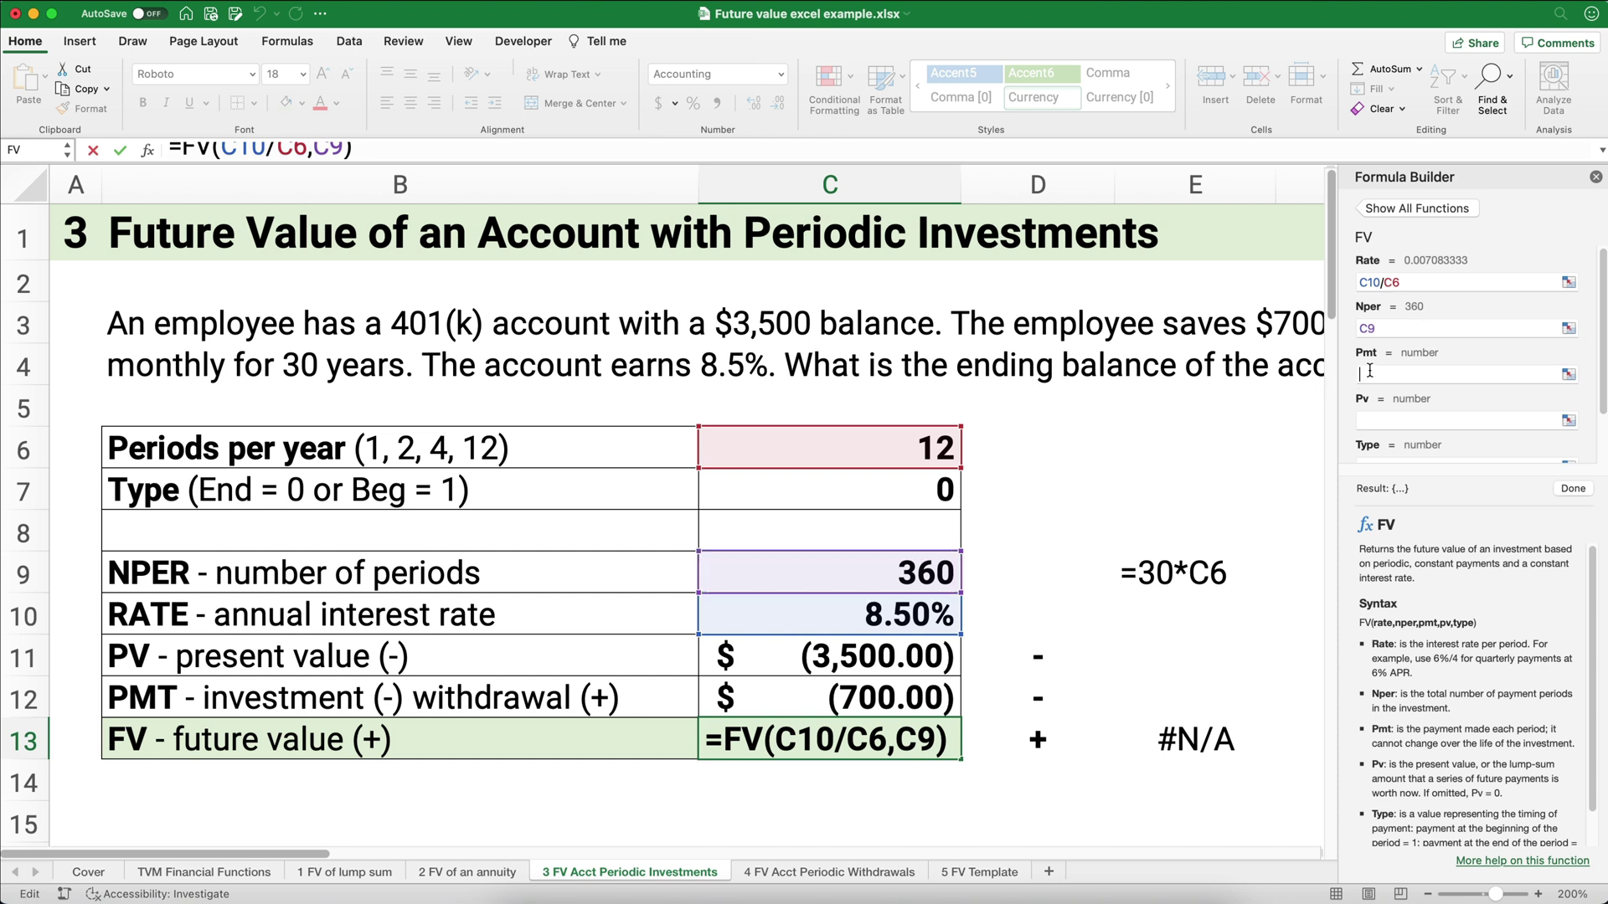
click(899, 687)
click(1373, 422)
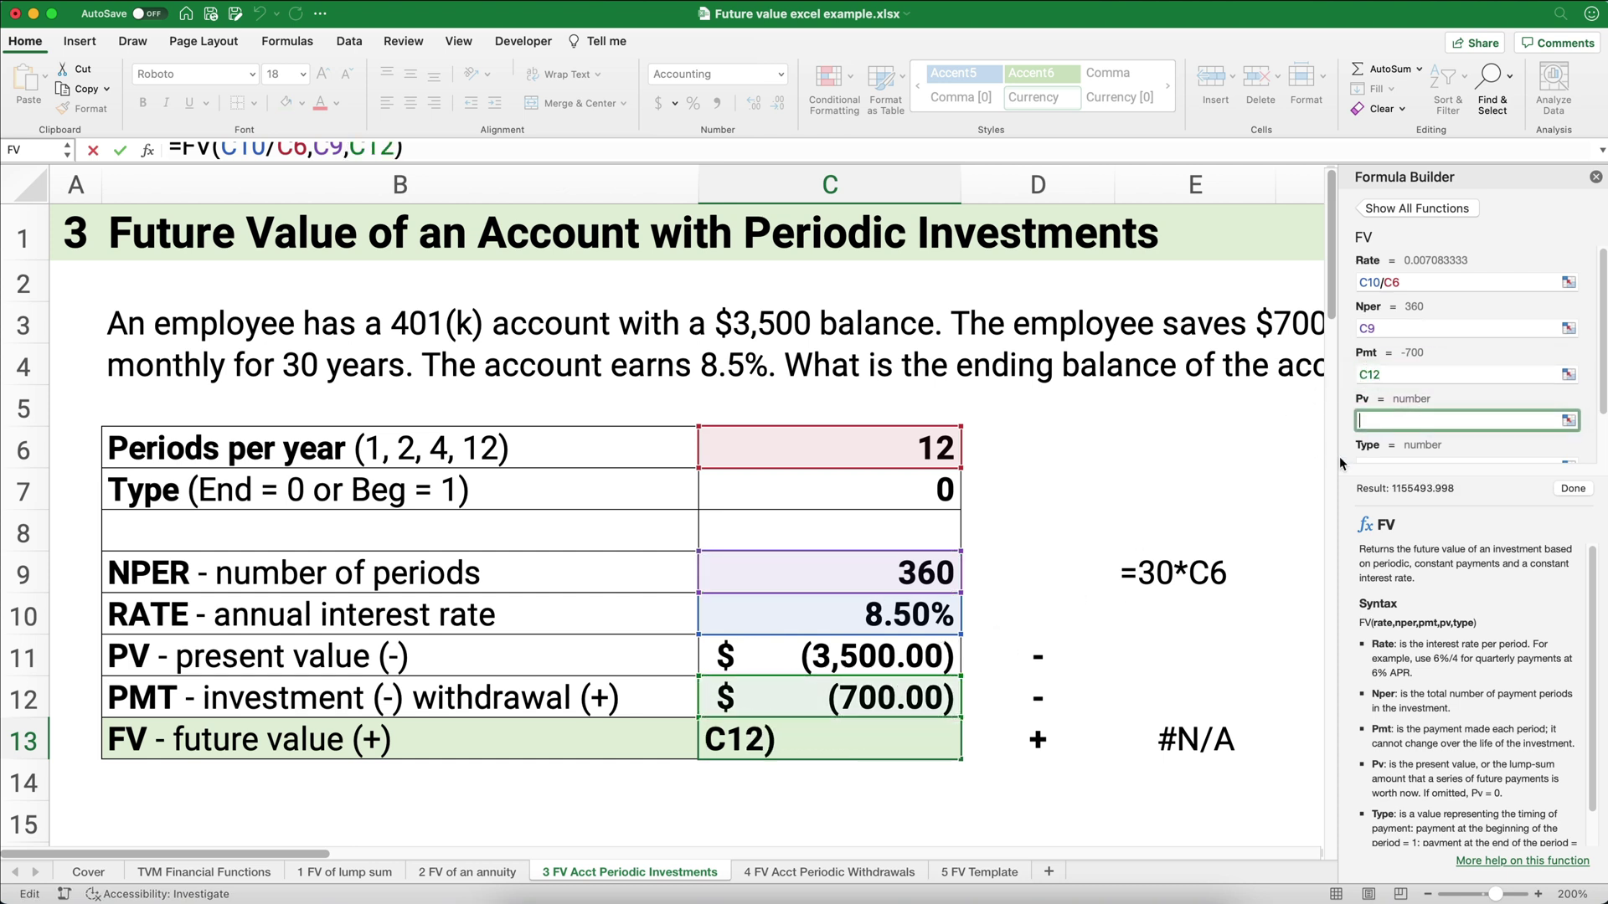
click(922, 658)
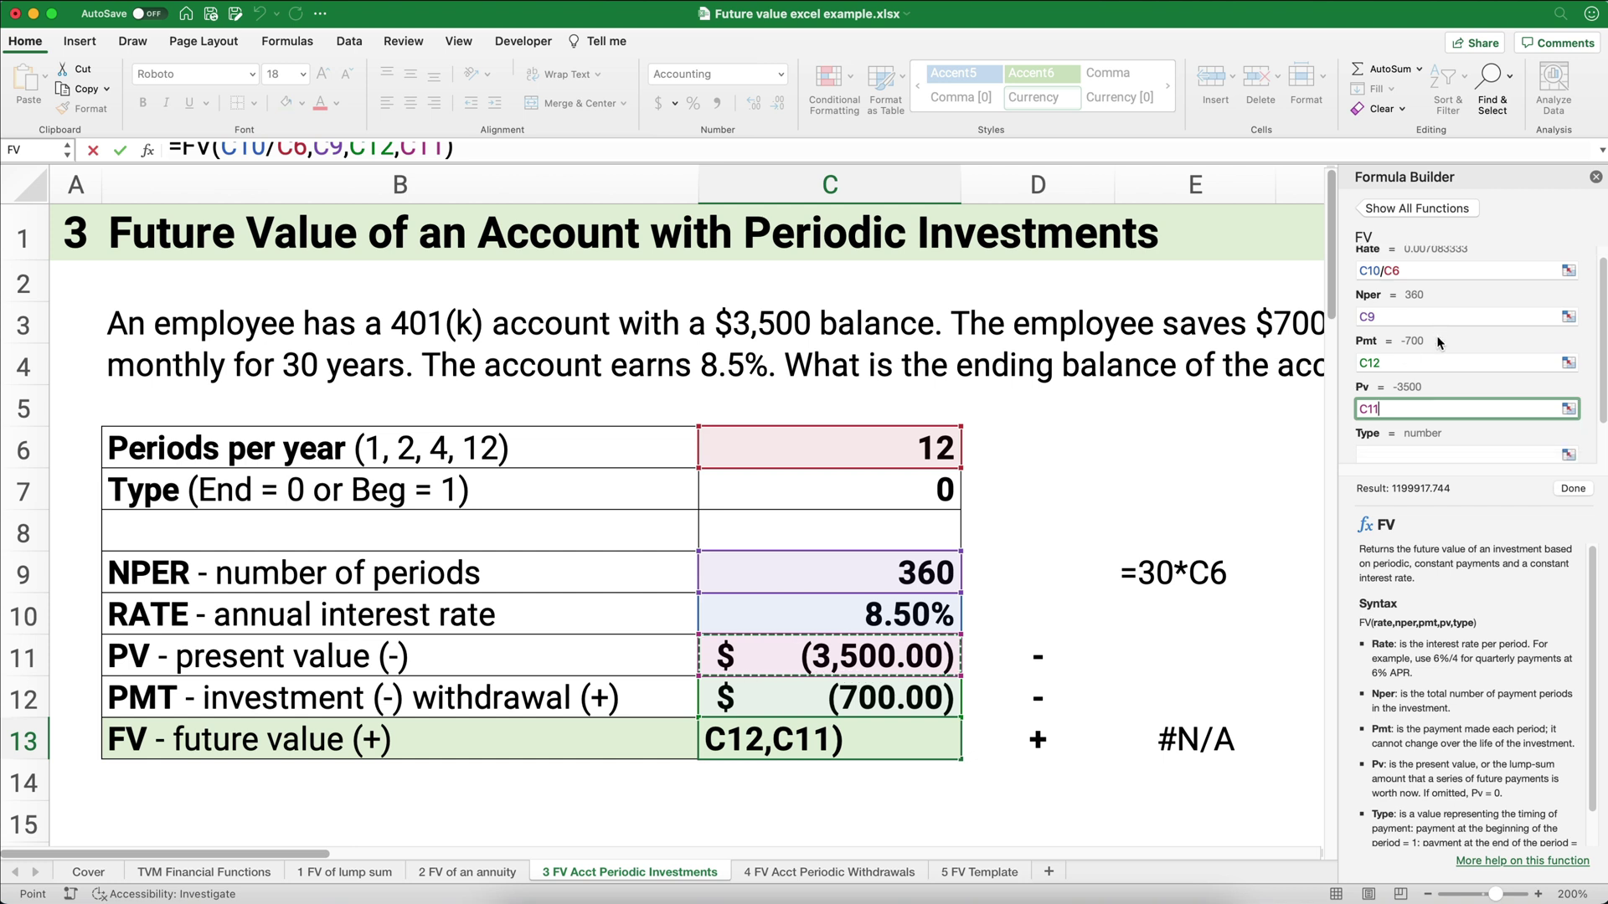
key(Tab)
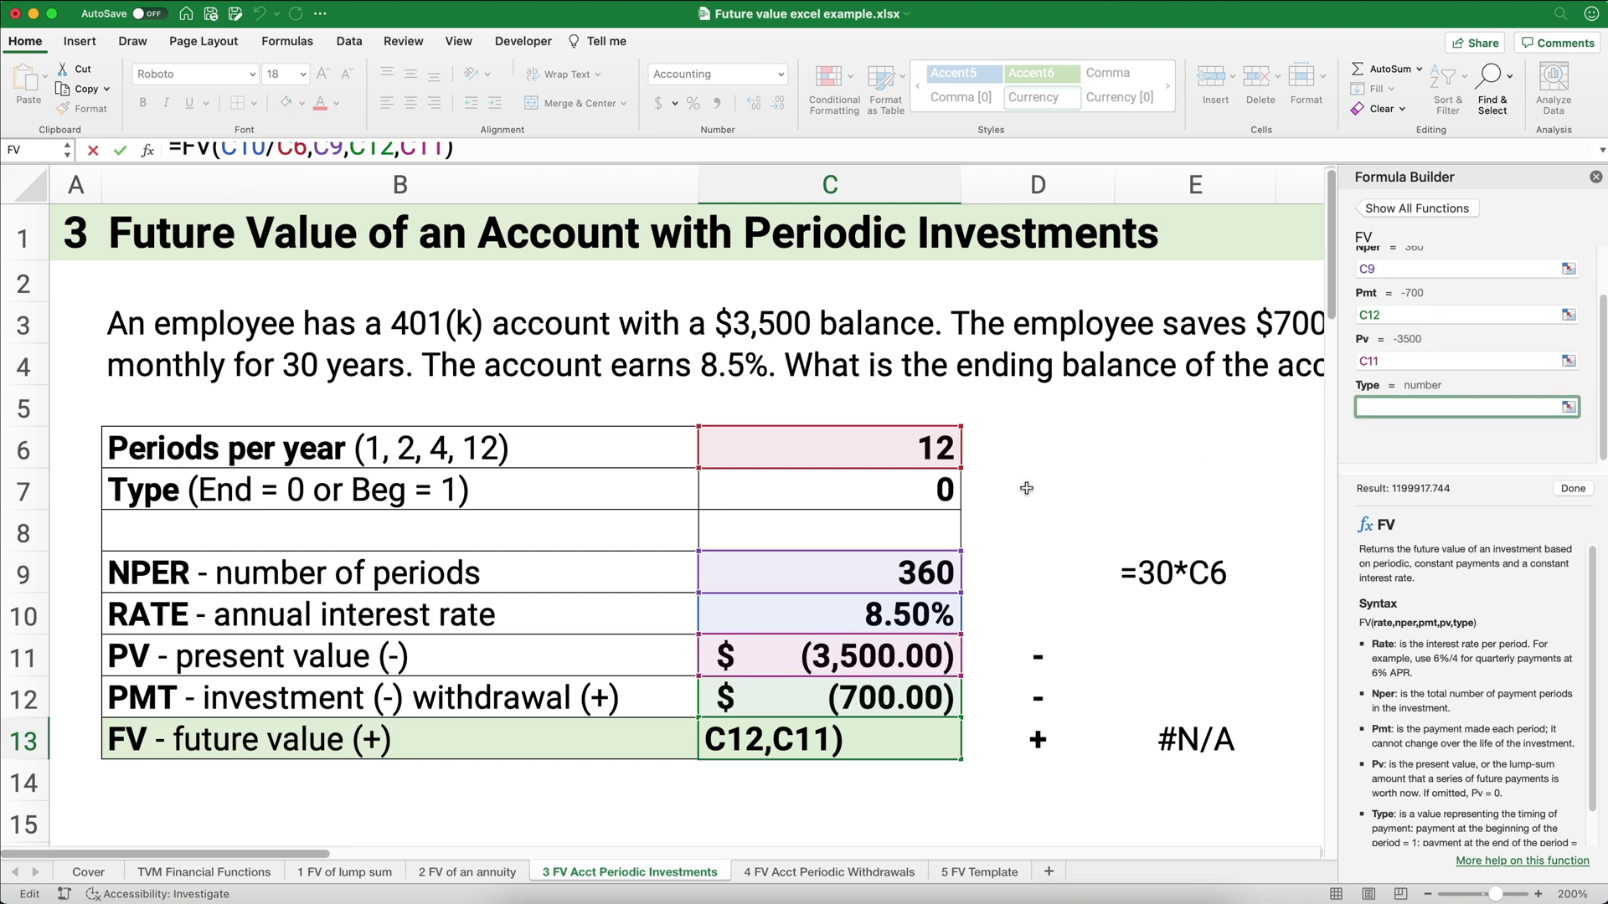
click(930, 494)
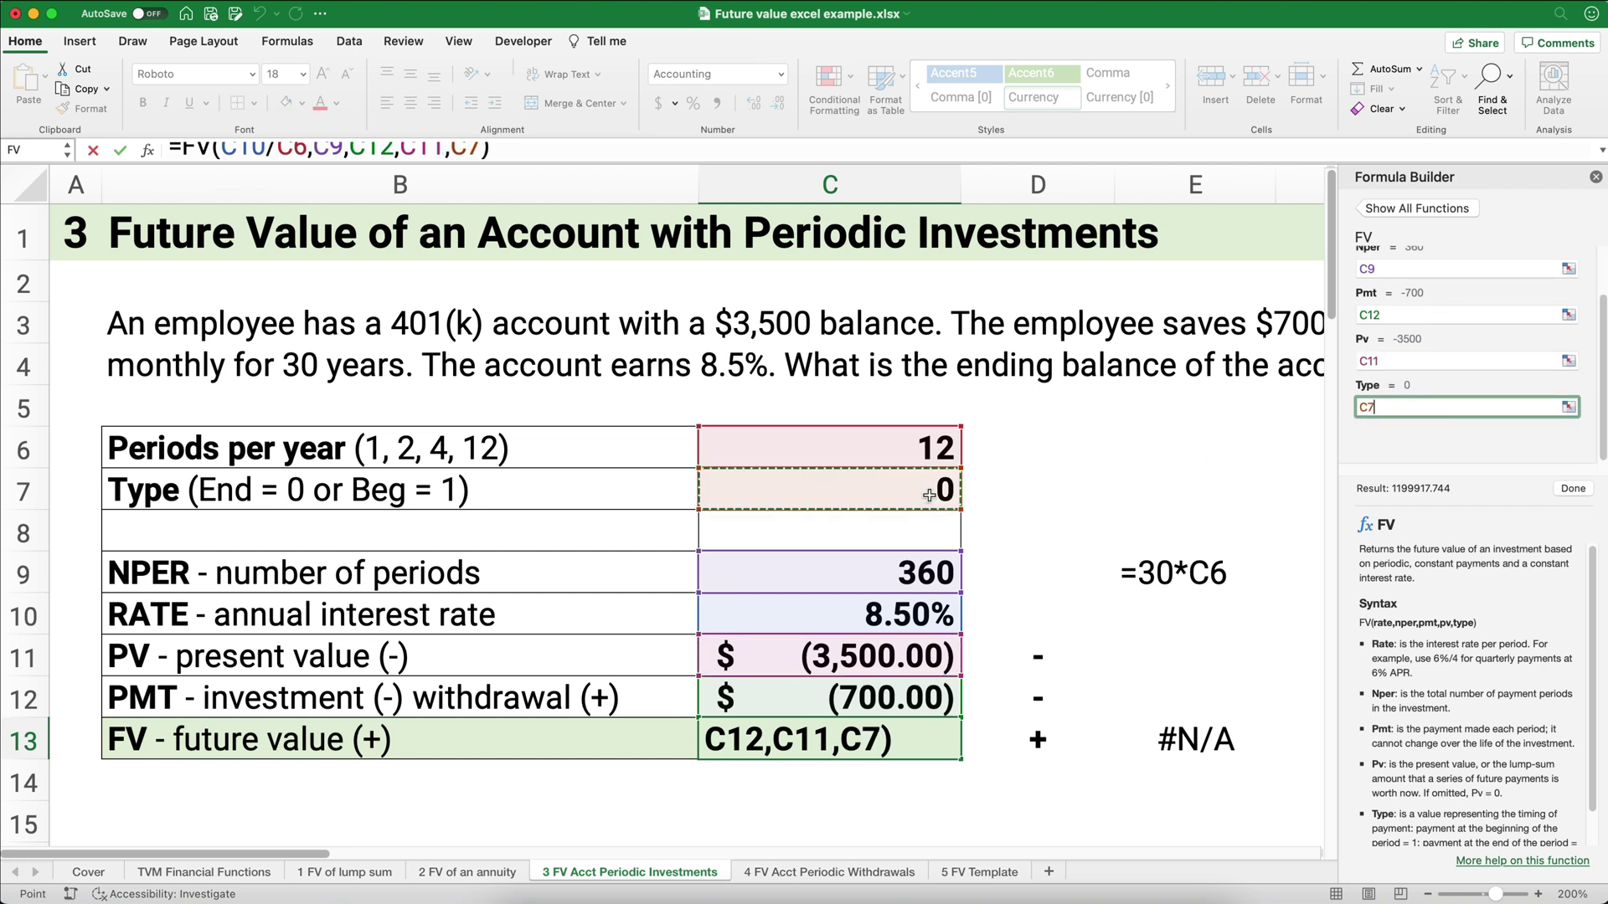
click(1566, 493)
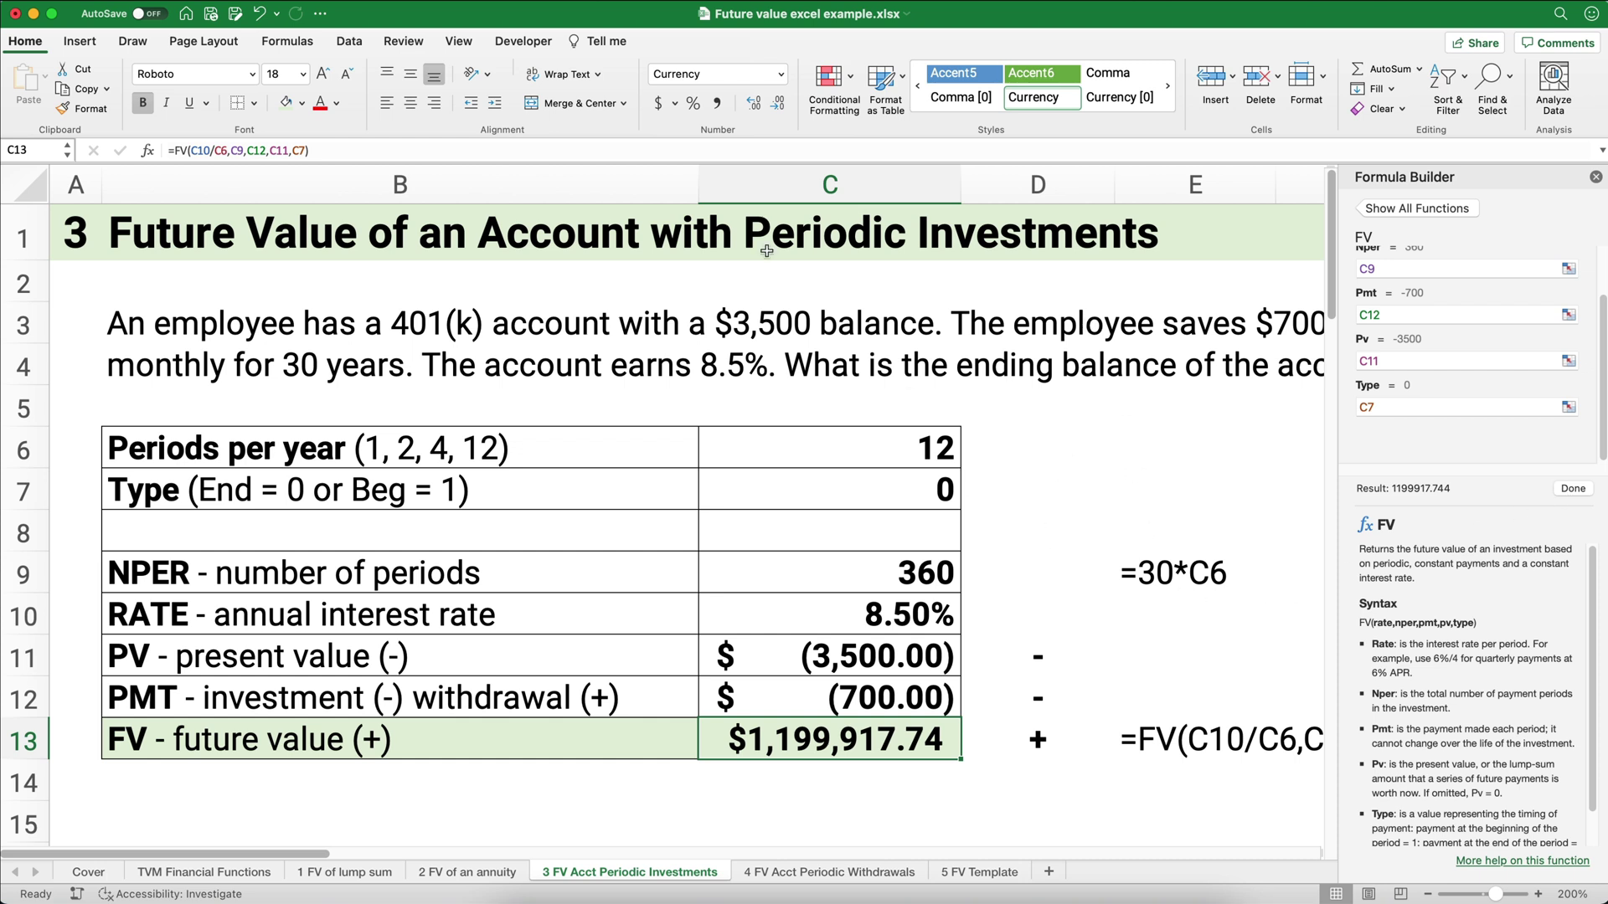
click(660, 104)
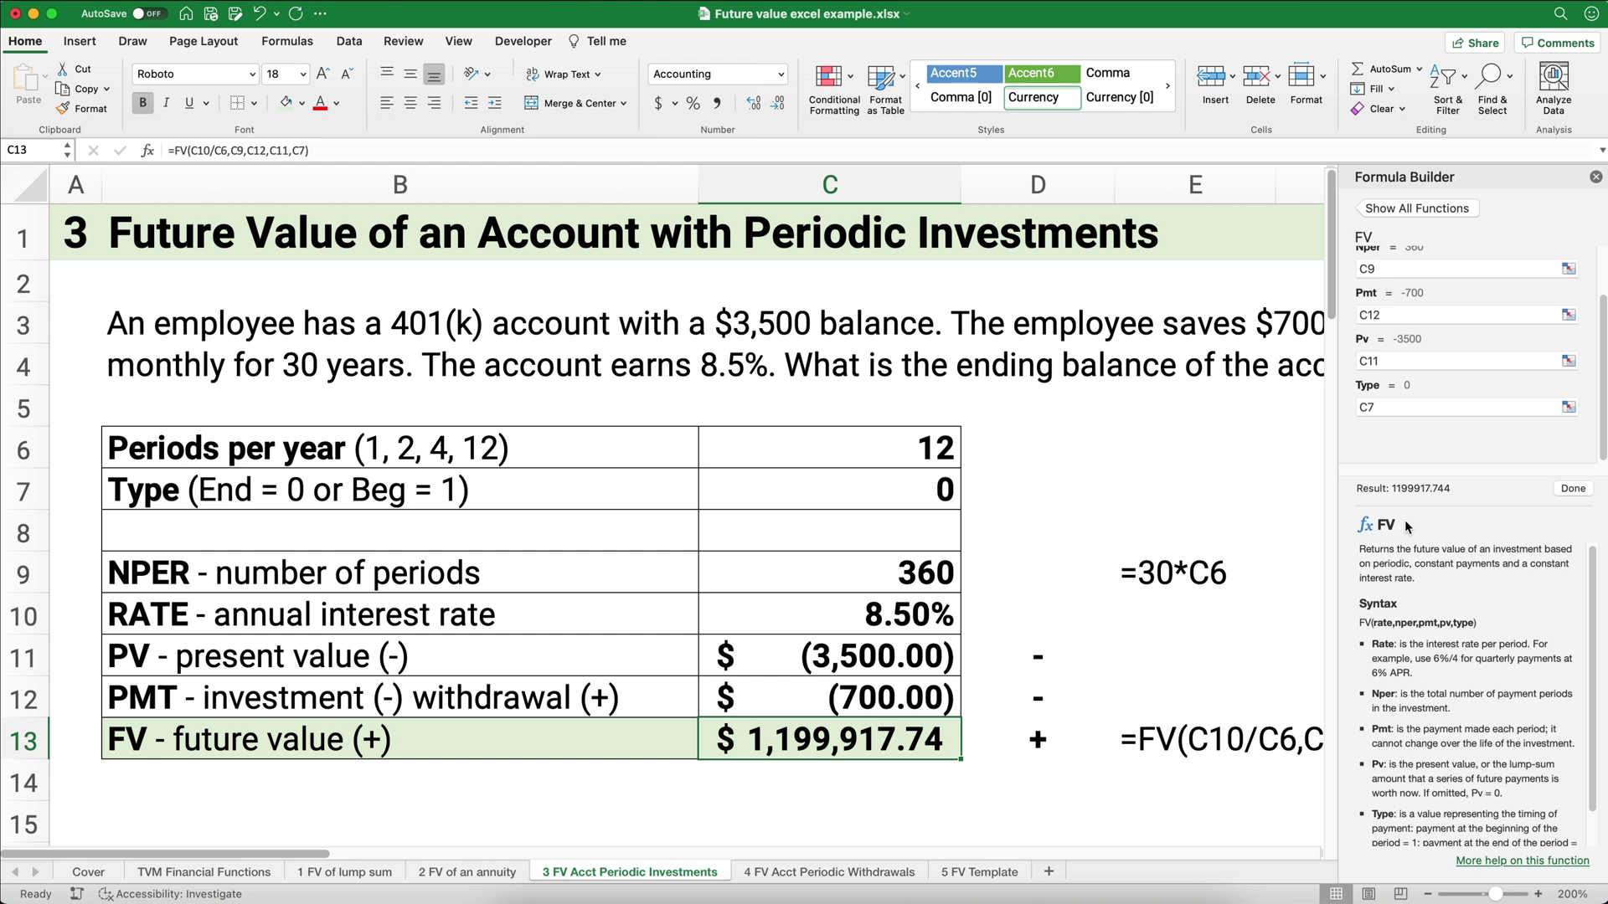
click(1595, 178)
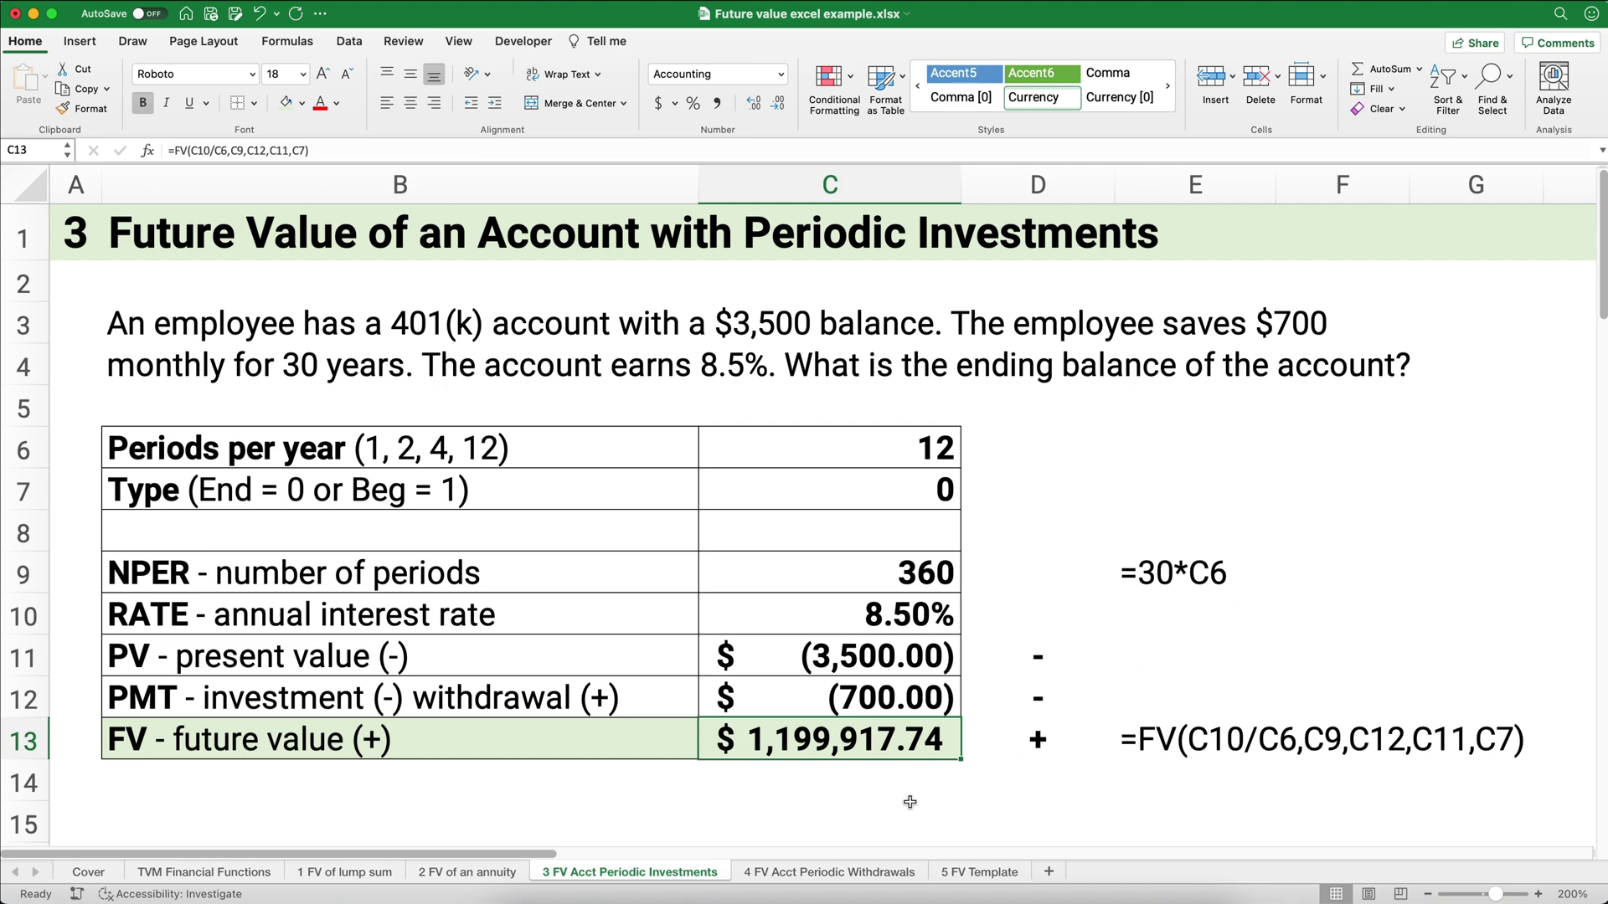
- On the 4 FV Acct Periodic Withdrawals sheet, enter 12 periods per year in C6 and Type 1 in C7
click(823, 873)
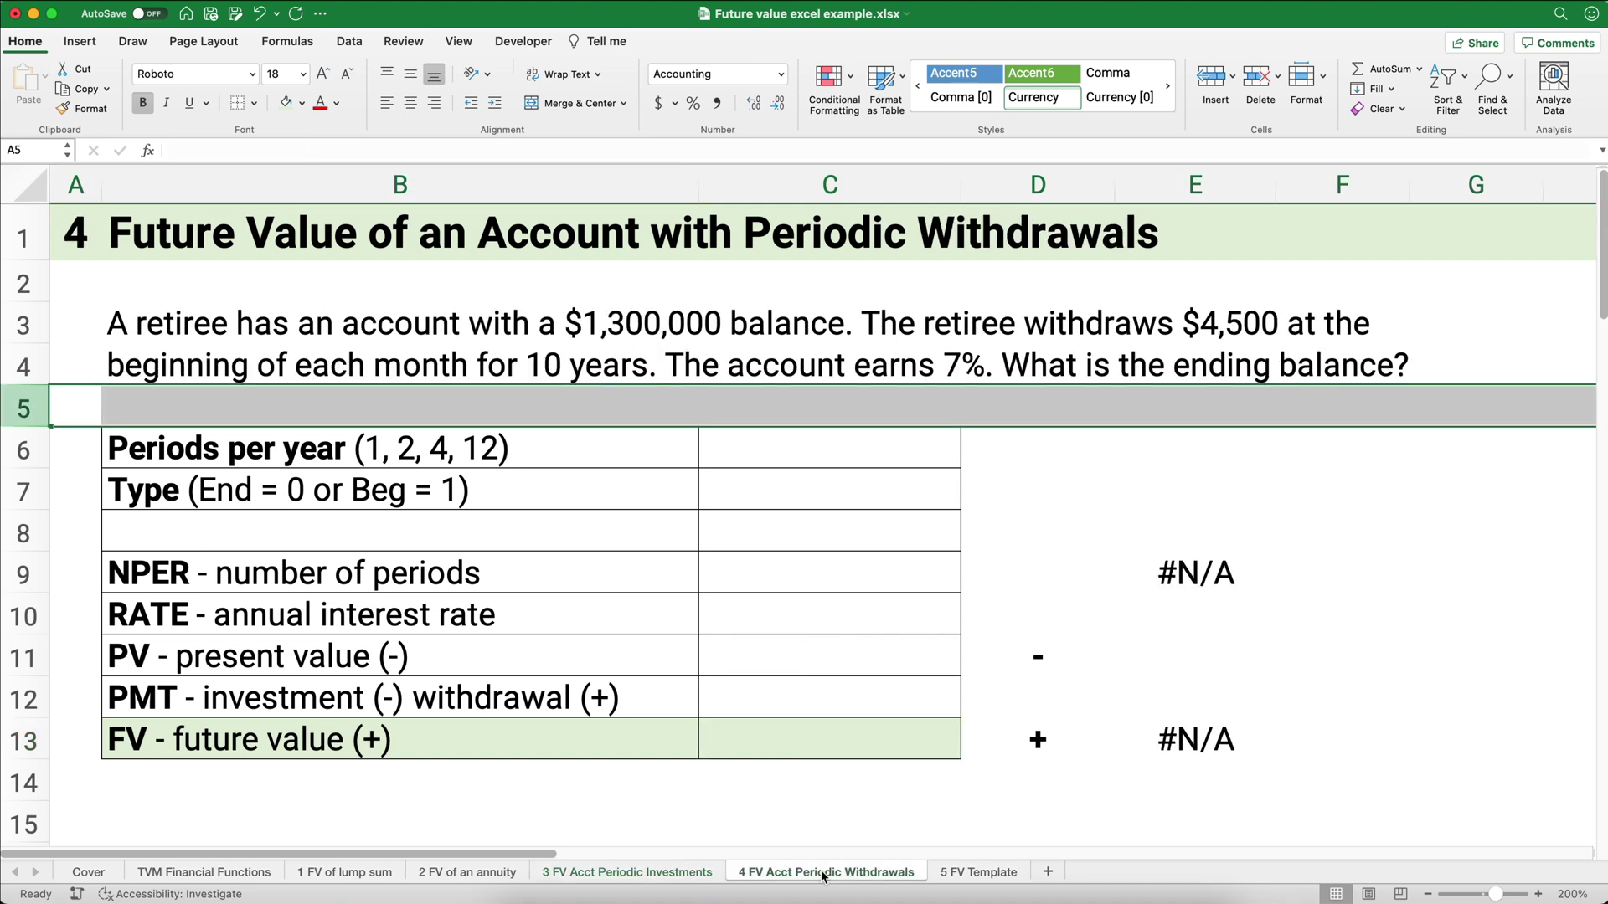
click(608, 335)
click(722, 440)
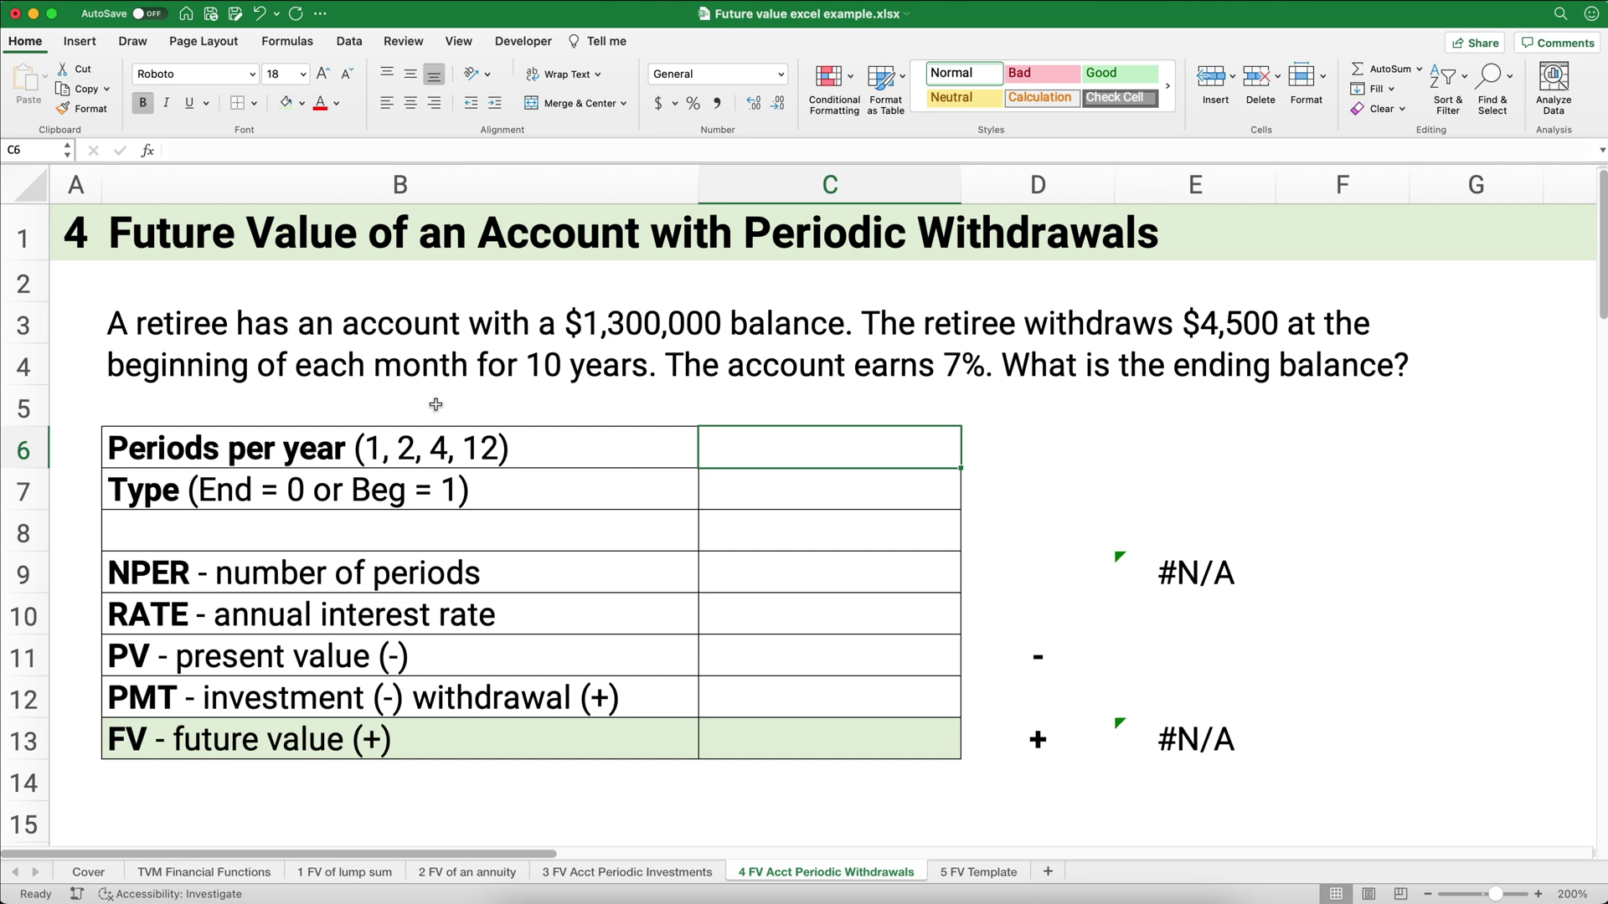
click(148, 402)
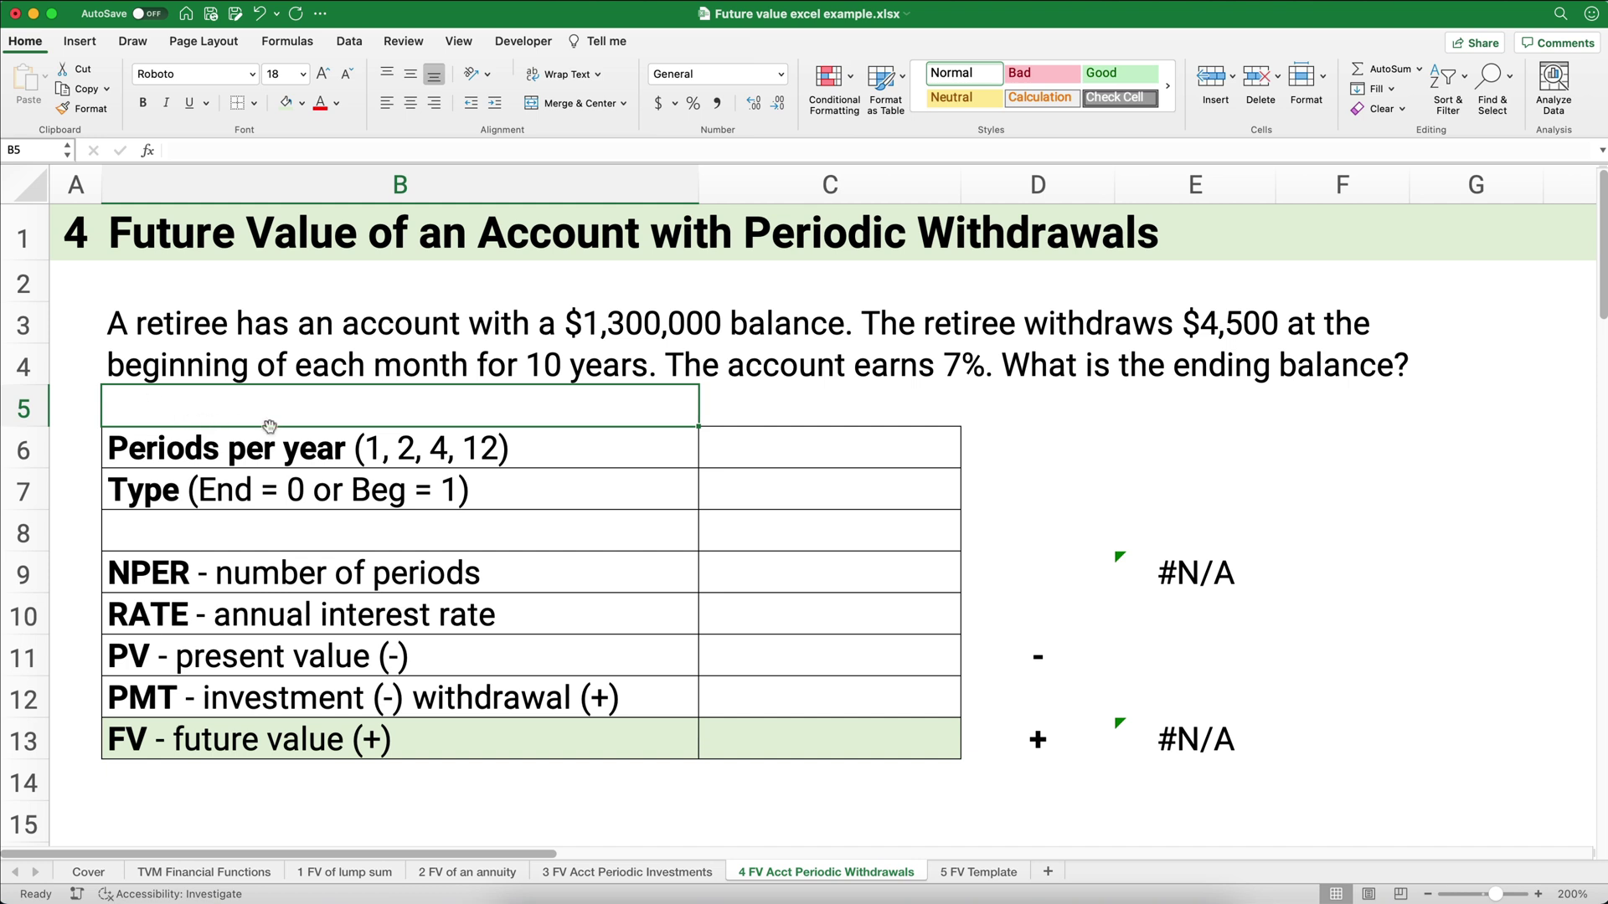
click(734, 446)
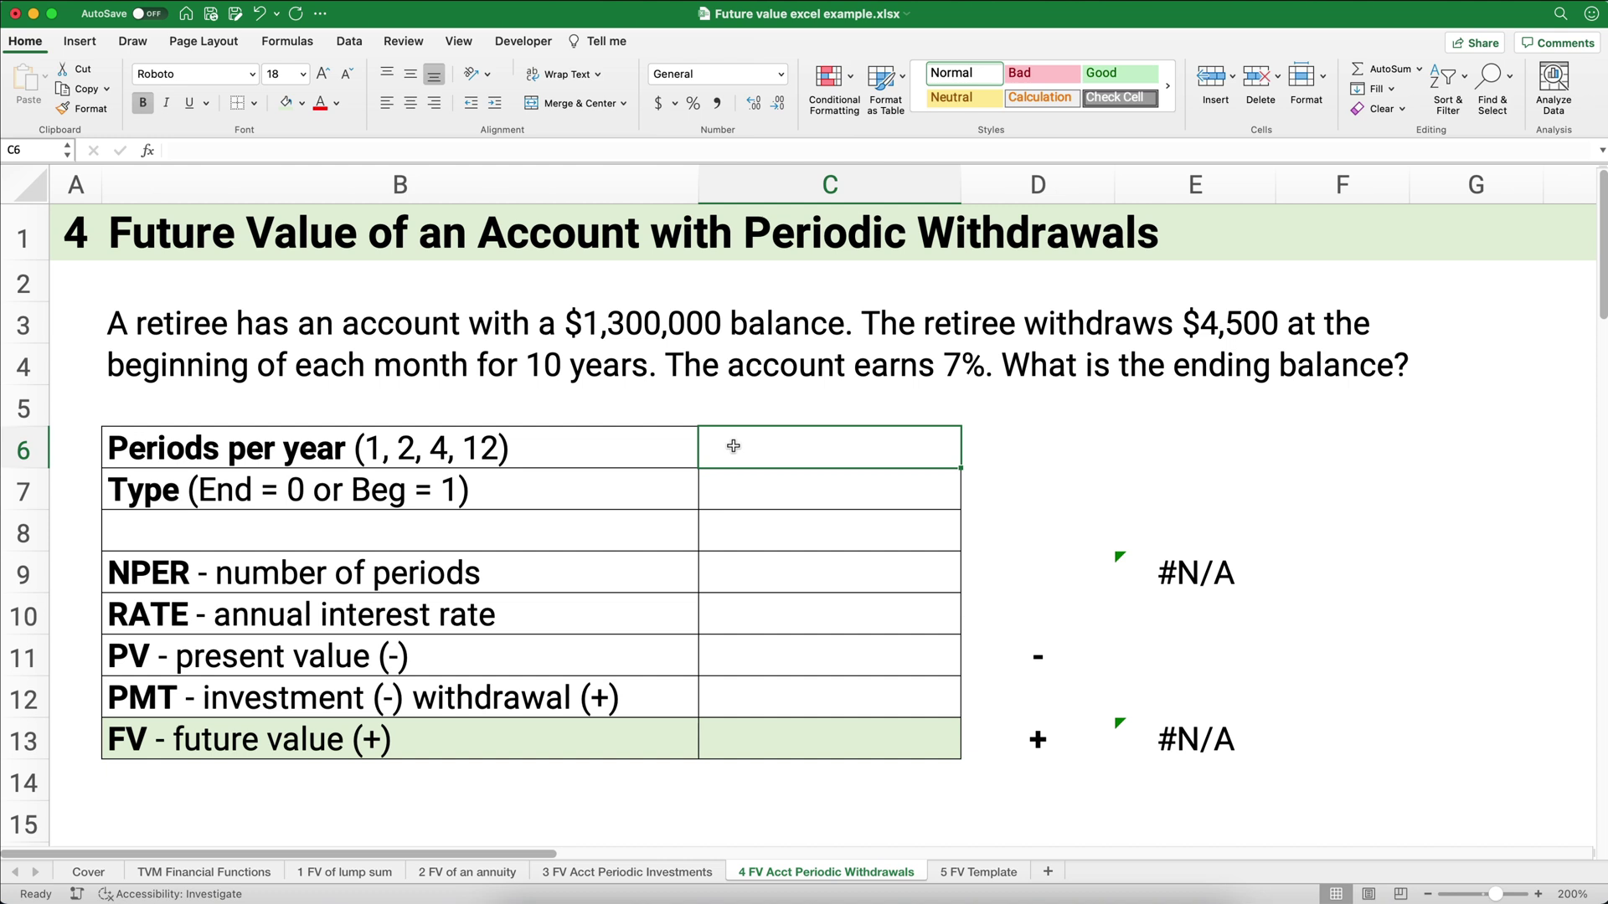
text(12)
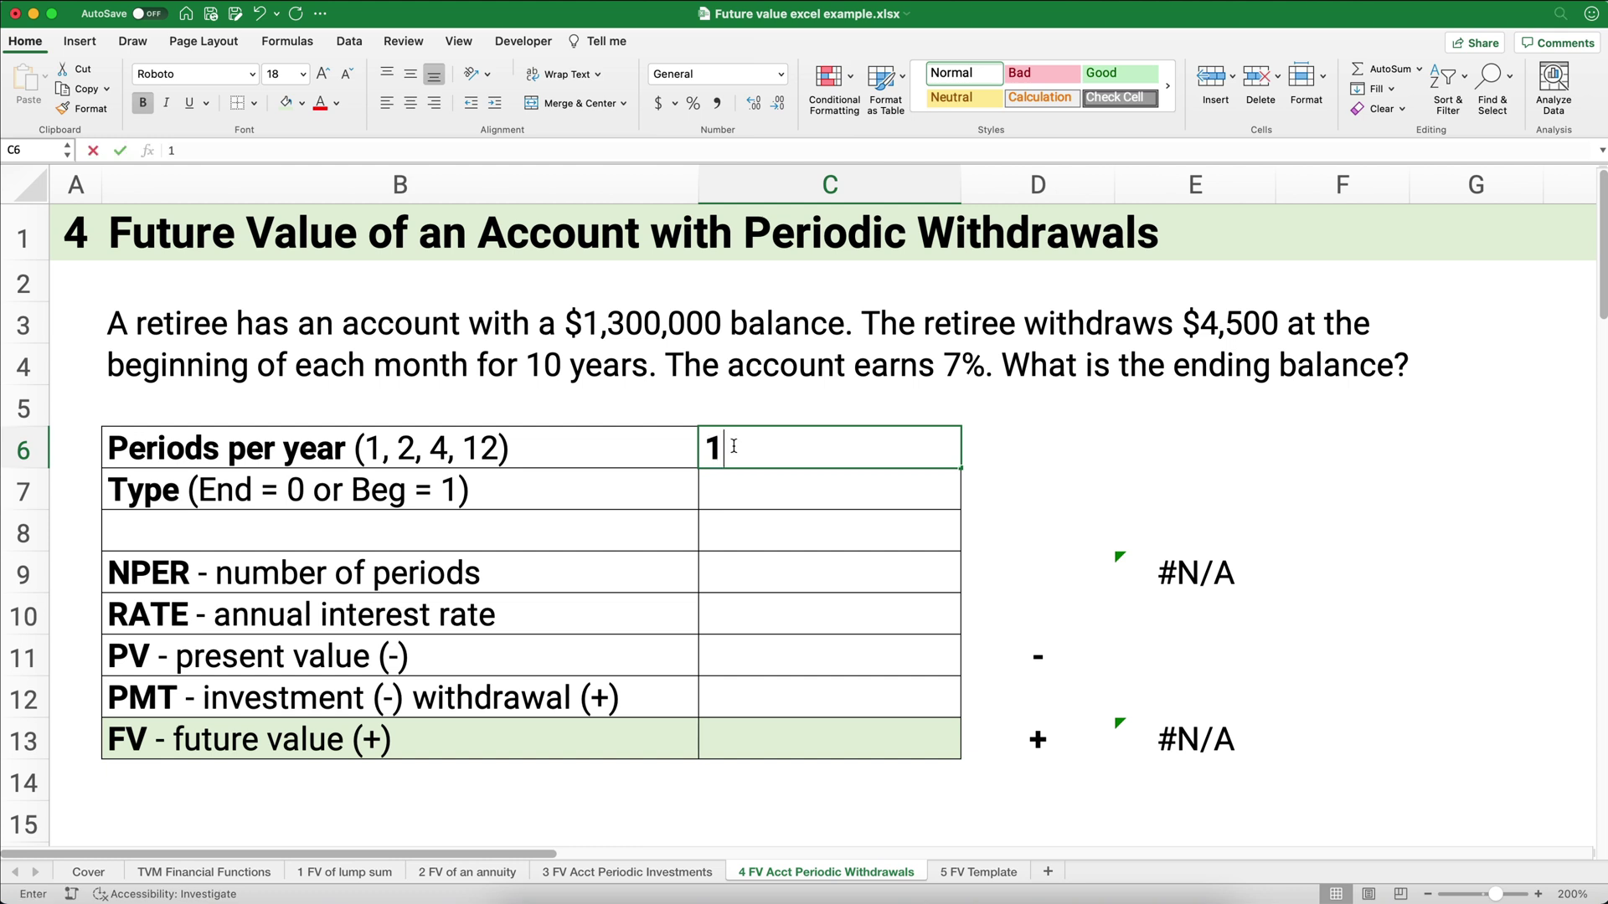
key(Return)
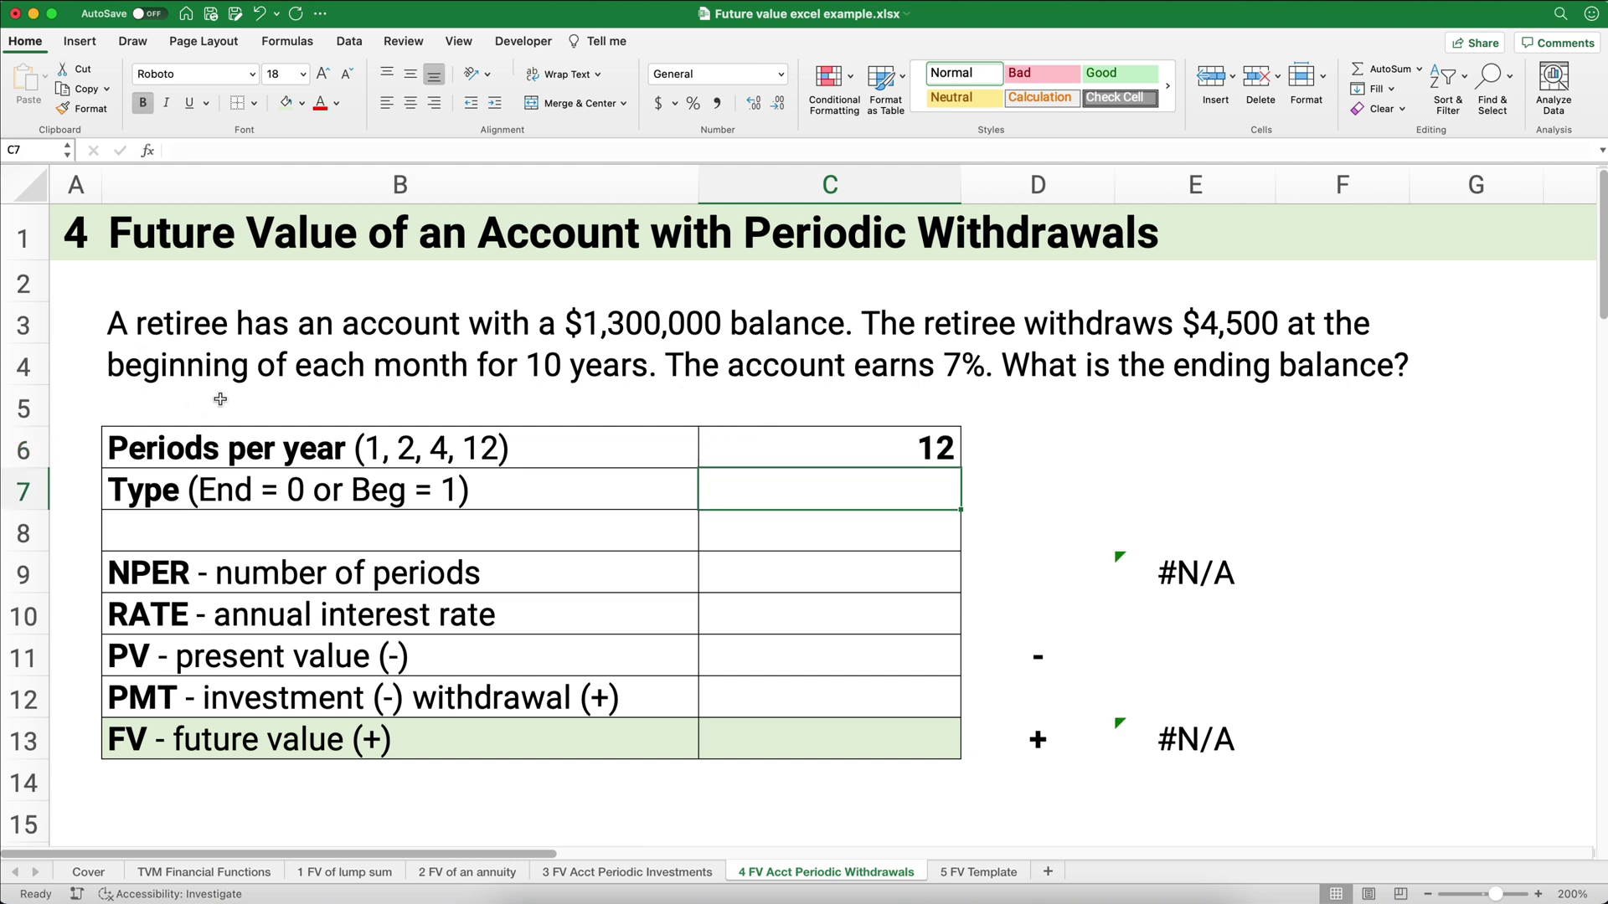
text(1)
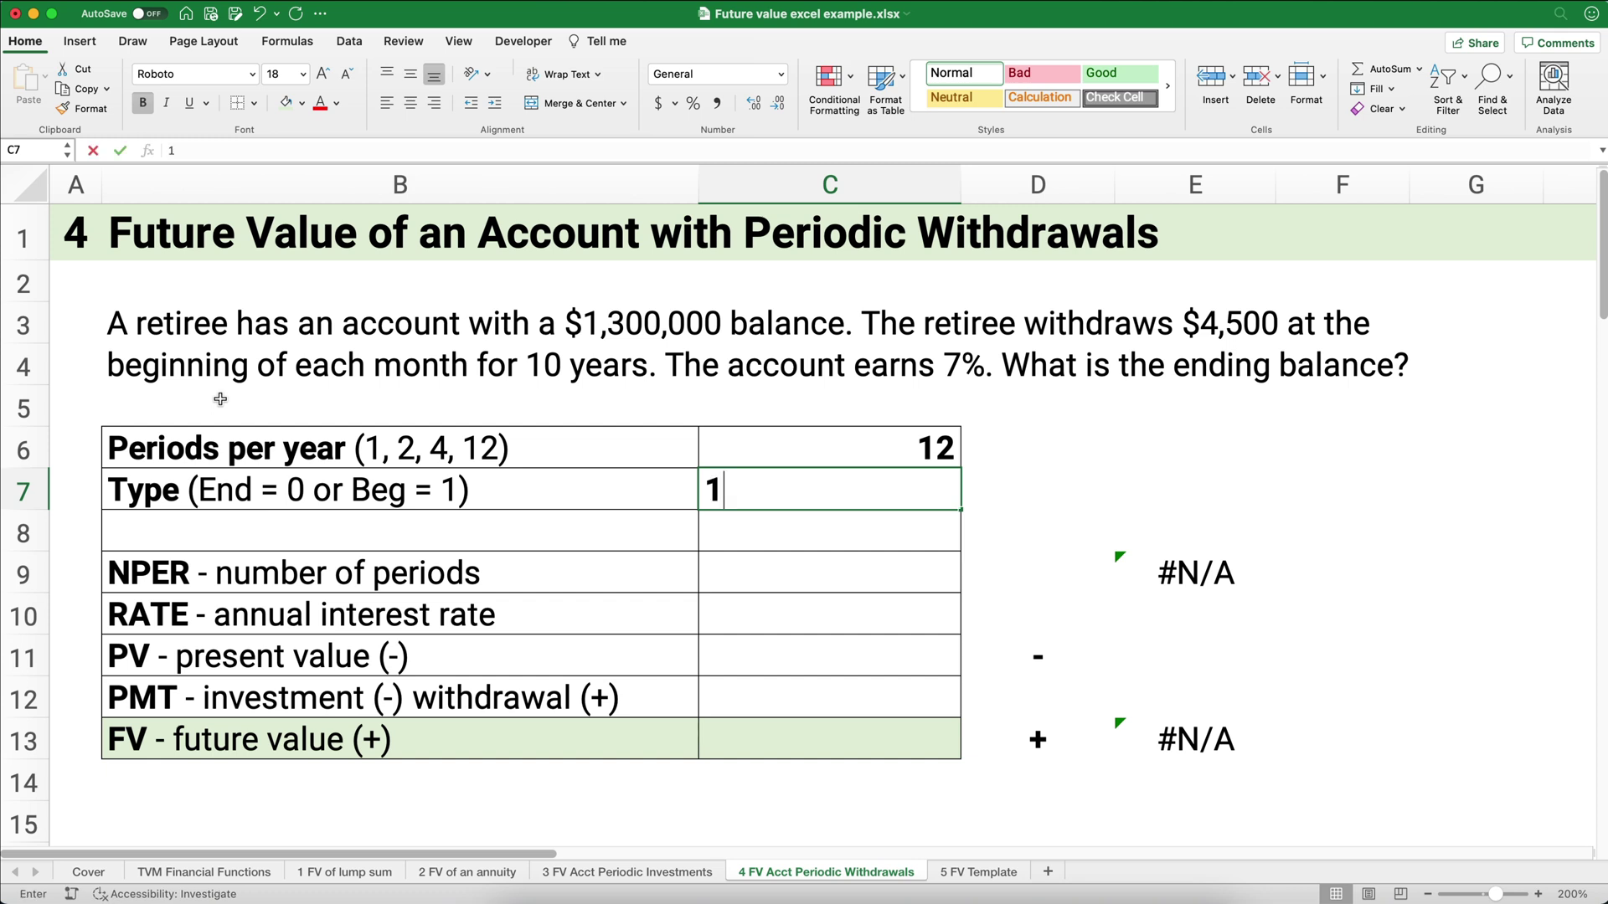
key(Return)
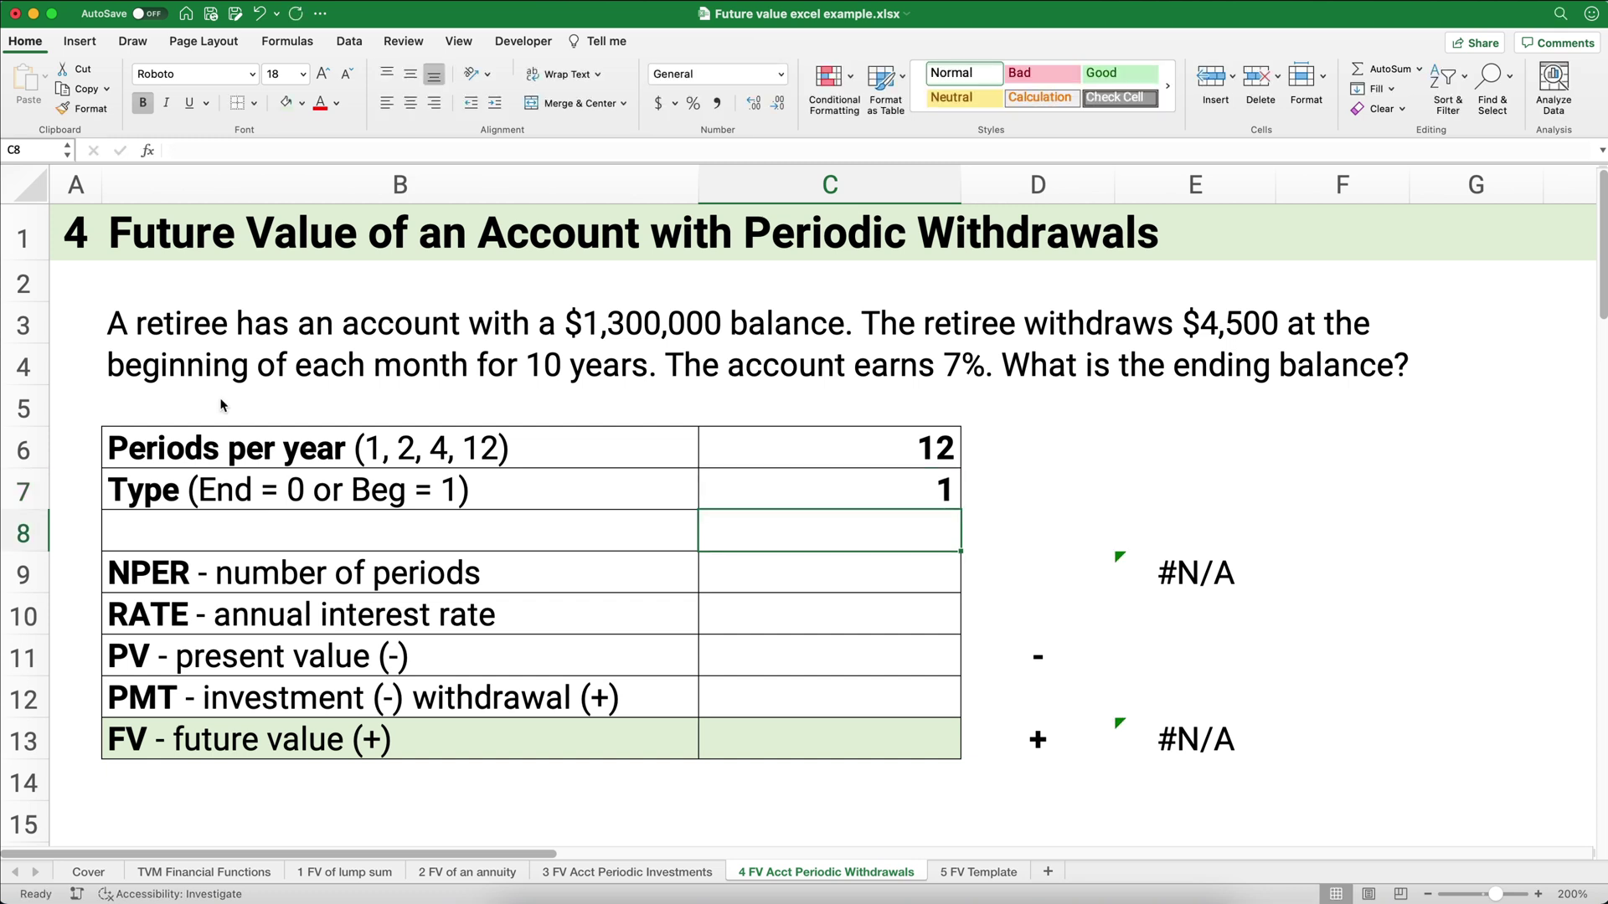
- Calculate the number of periods in C9 with the formula =10*C6
key(Return)
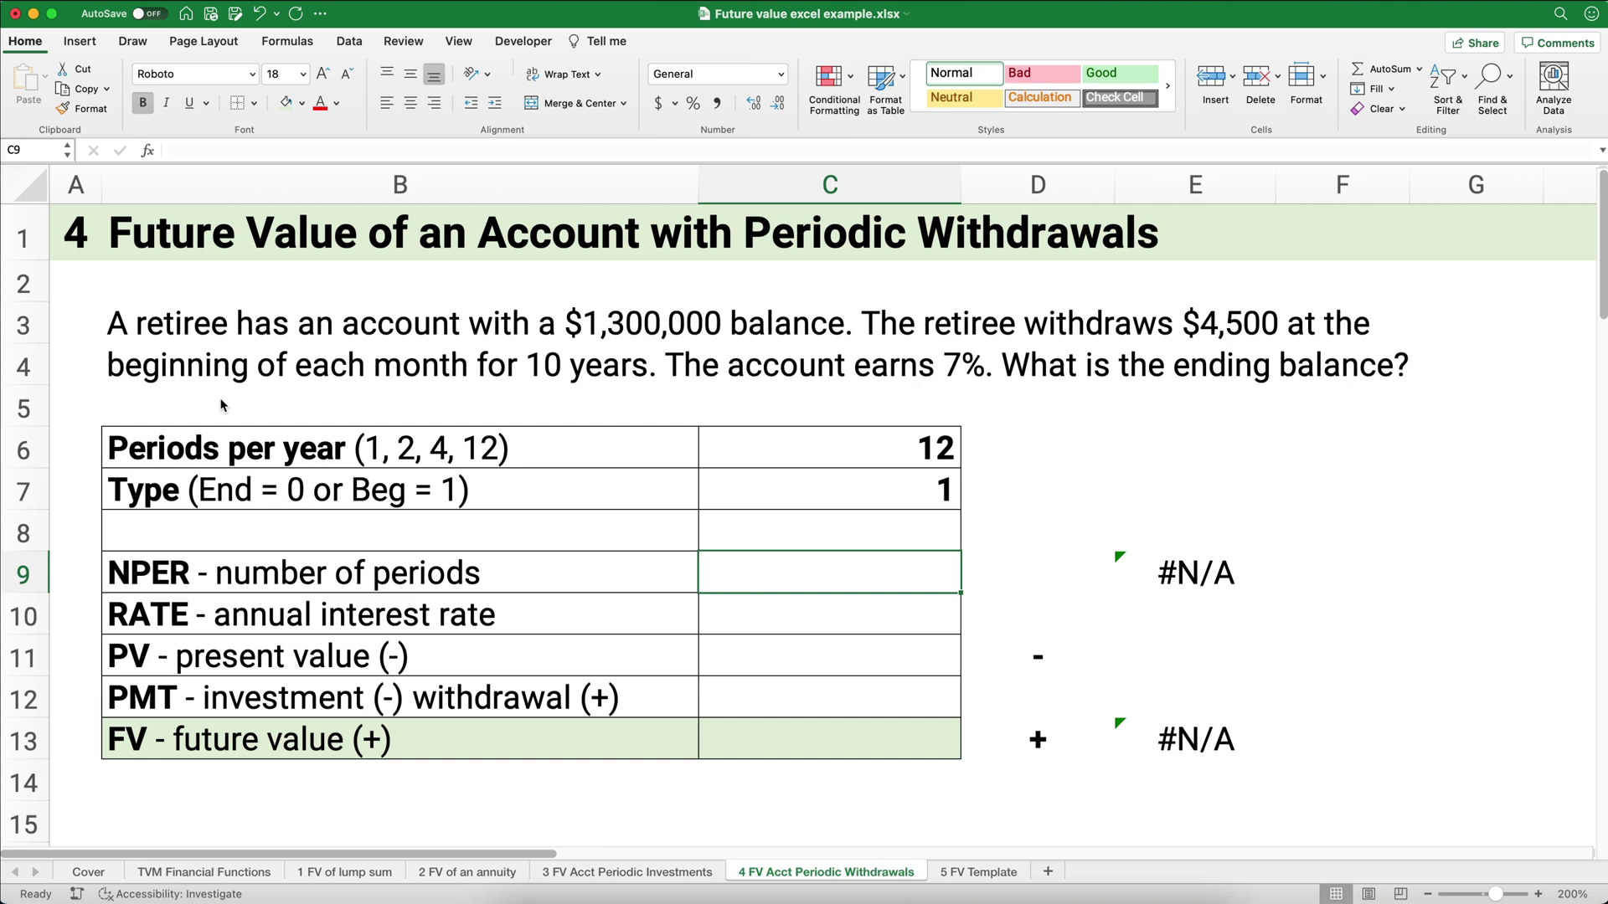
text(=)
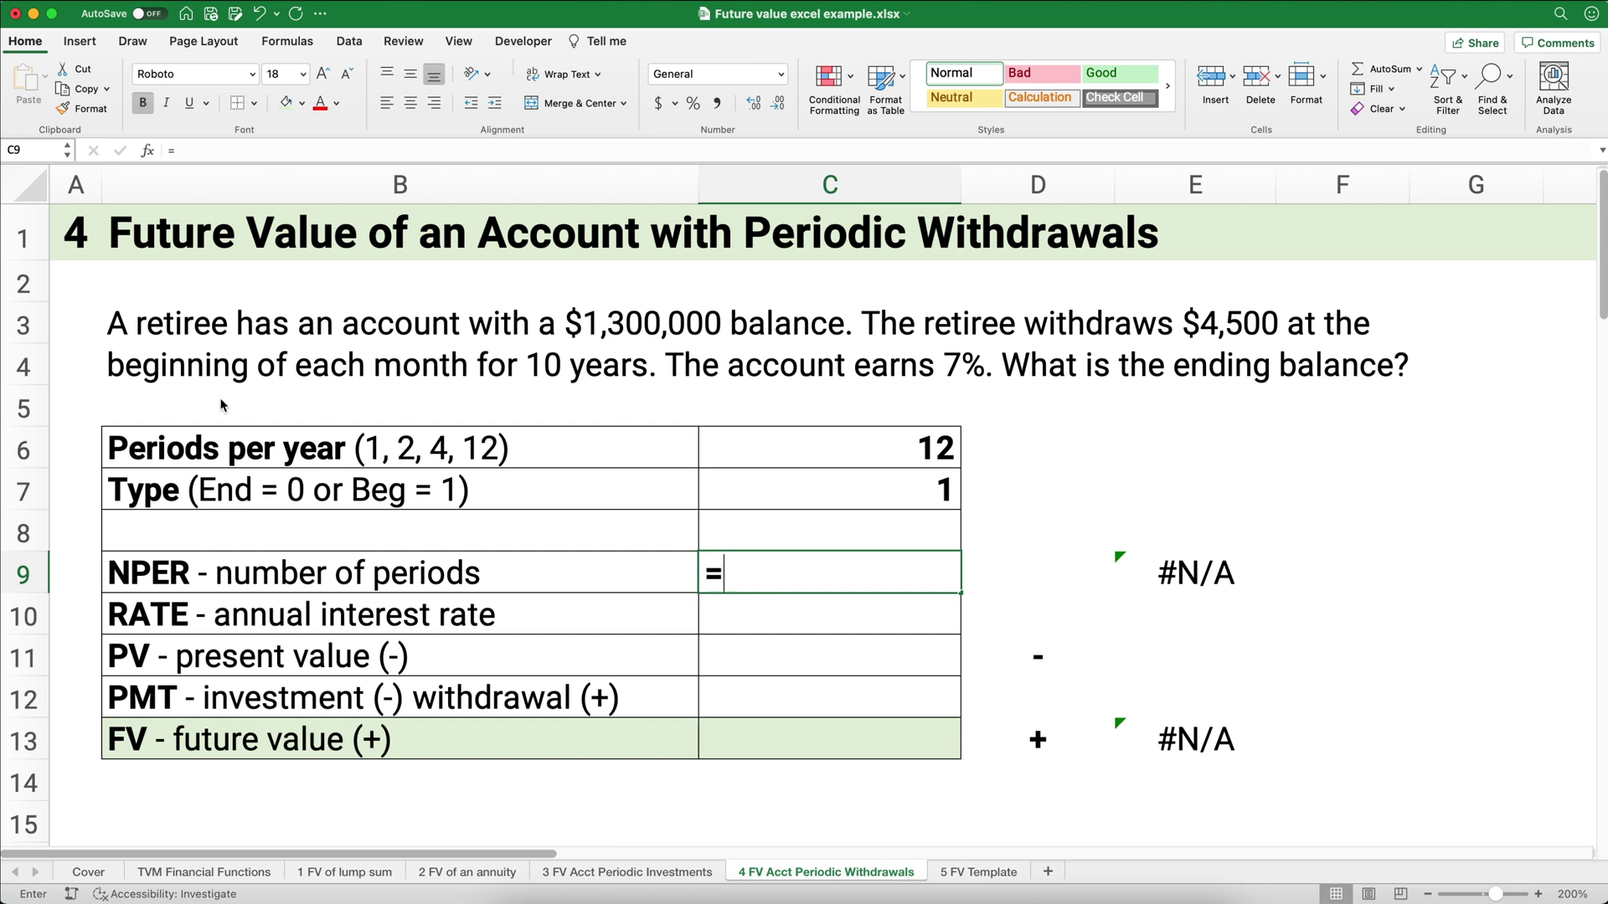
text(10)
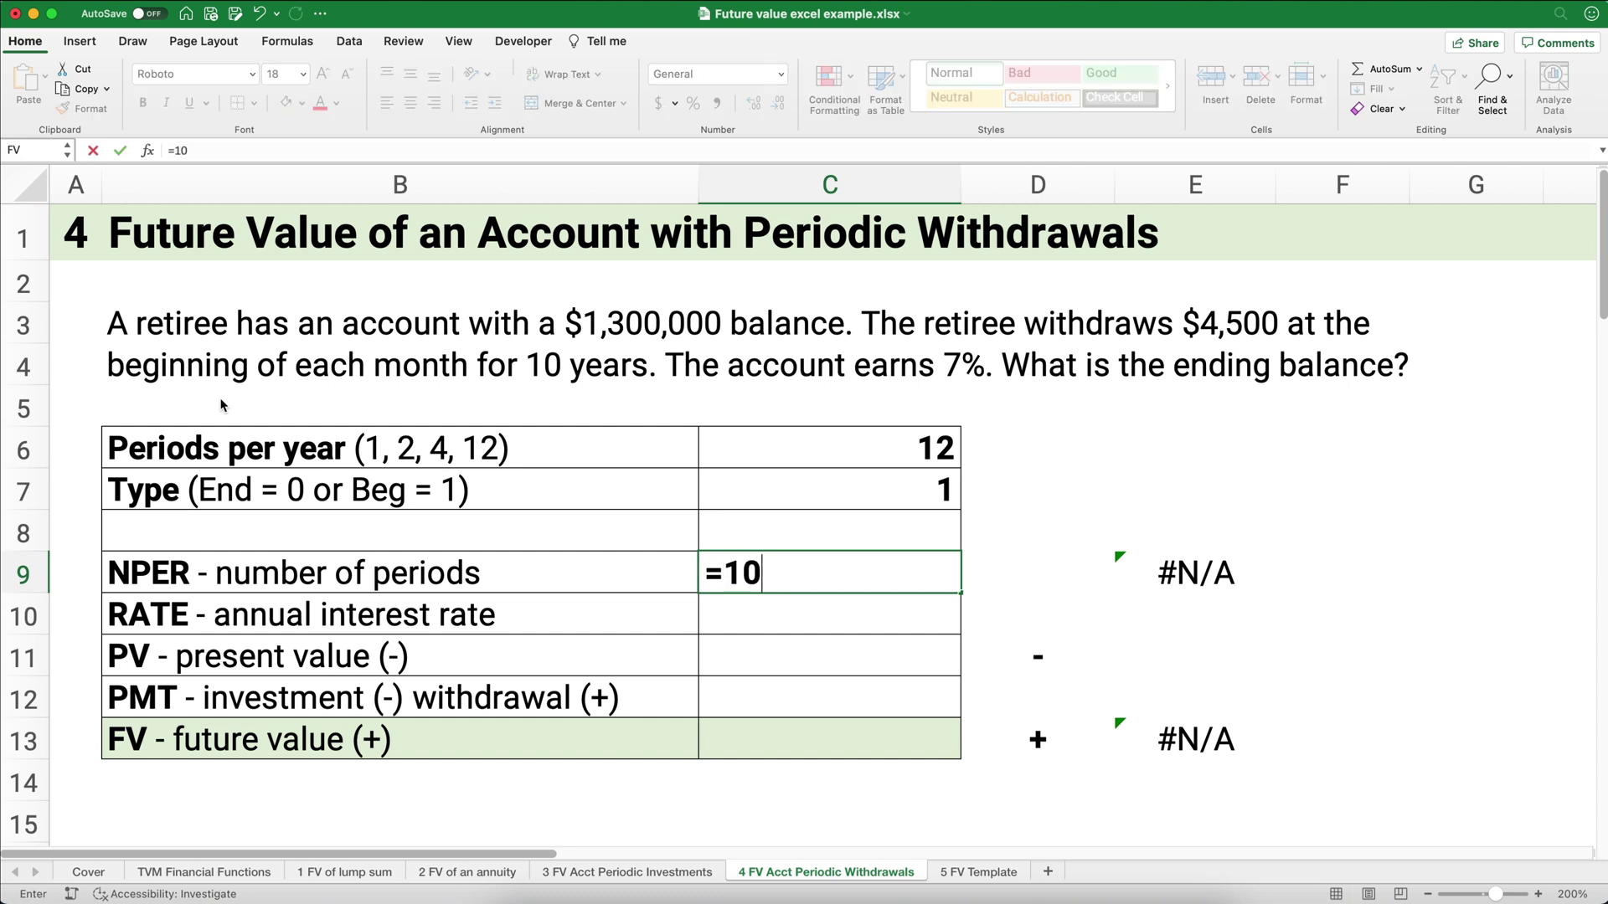
text(*)
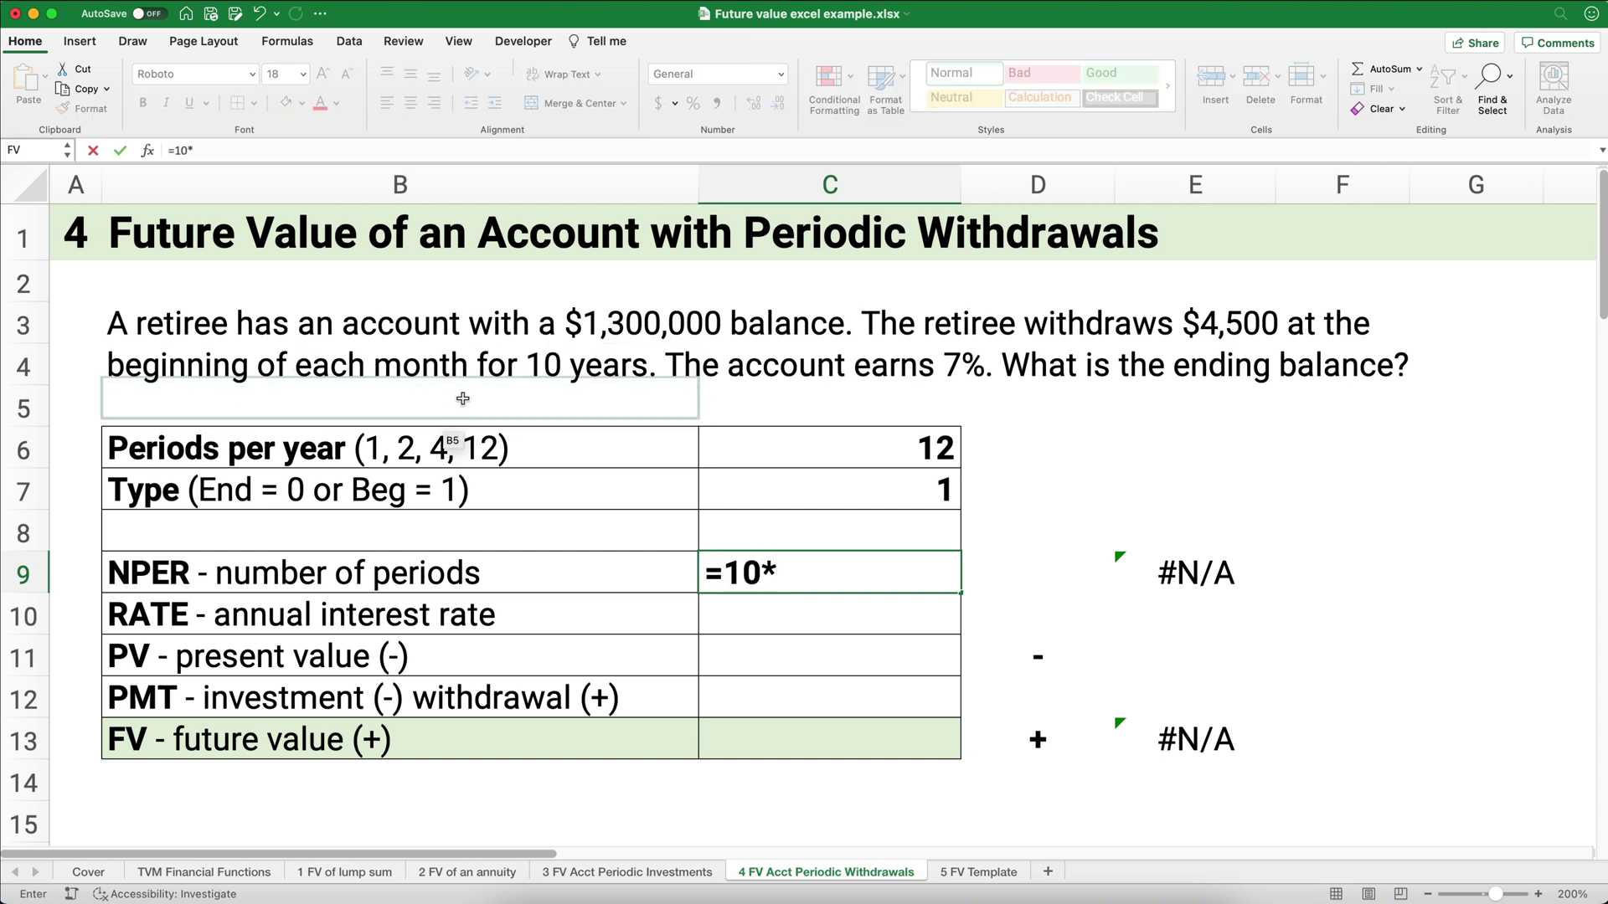
click(719, 456)
key(Return)
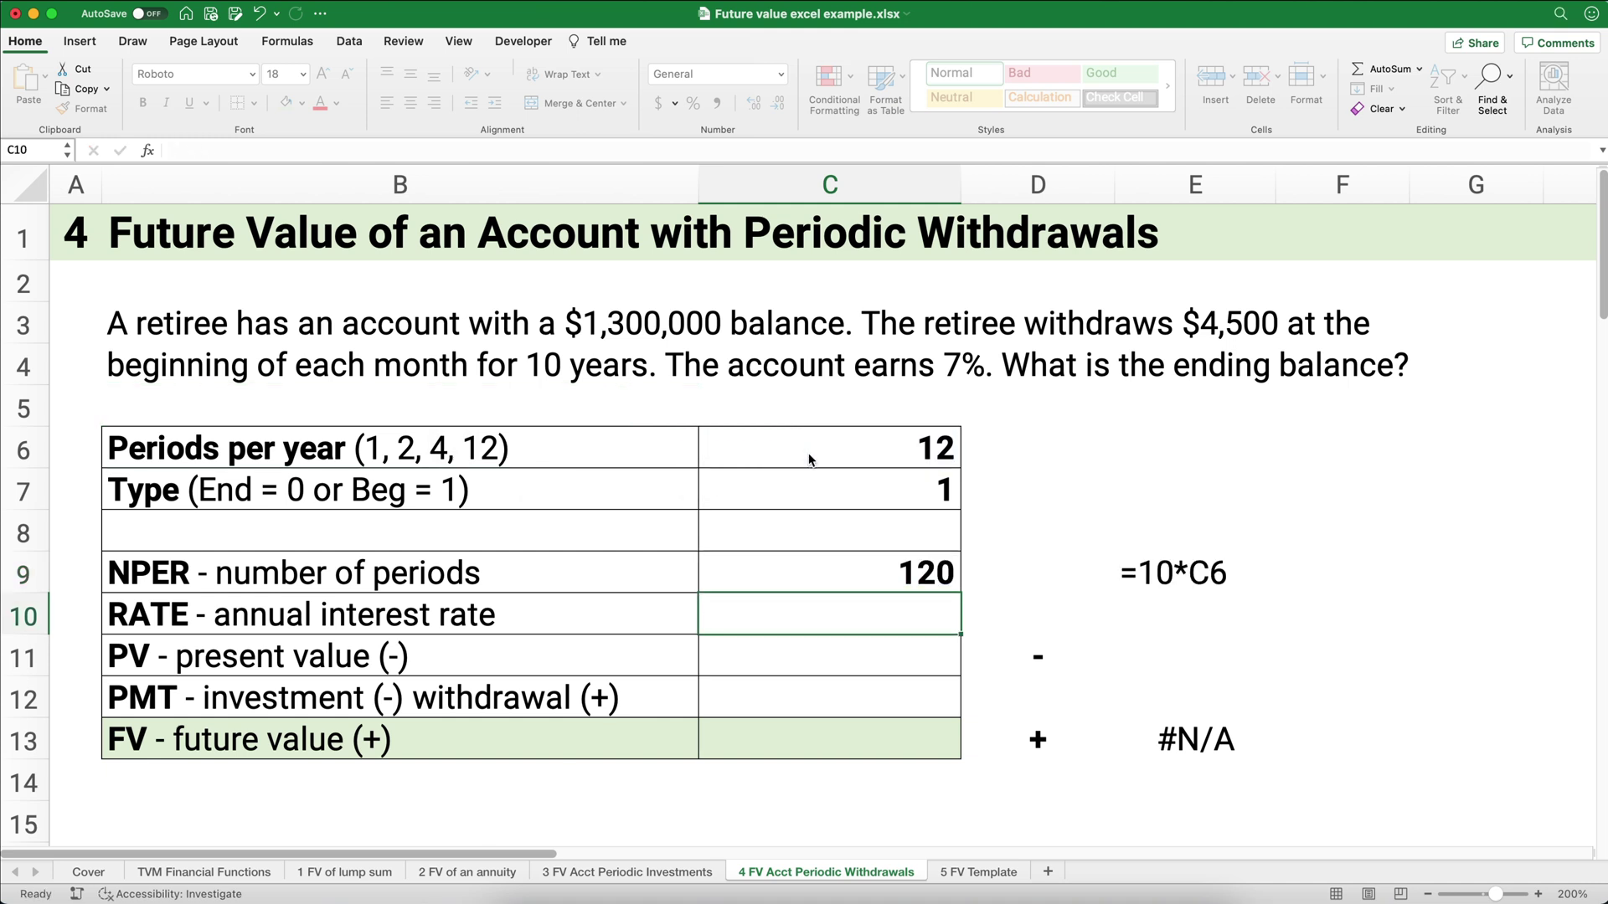
- Enter an annual interest rate of 7% in C10 and a present value of -1300000 in C11
key(Up)
key(Down)
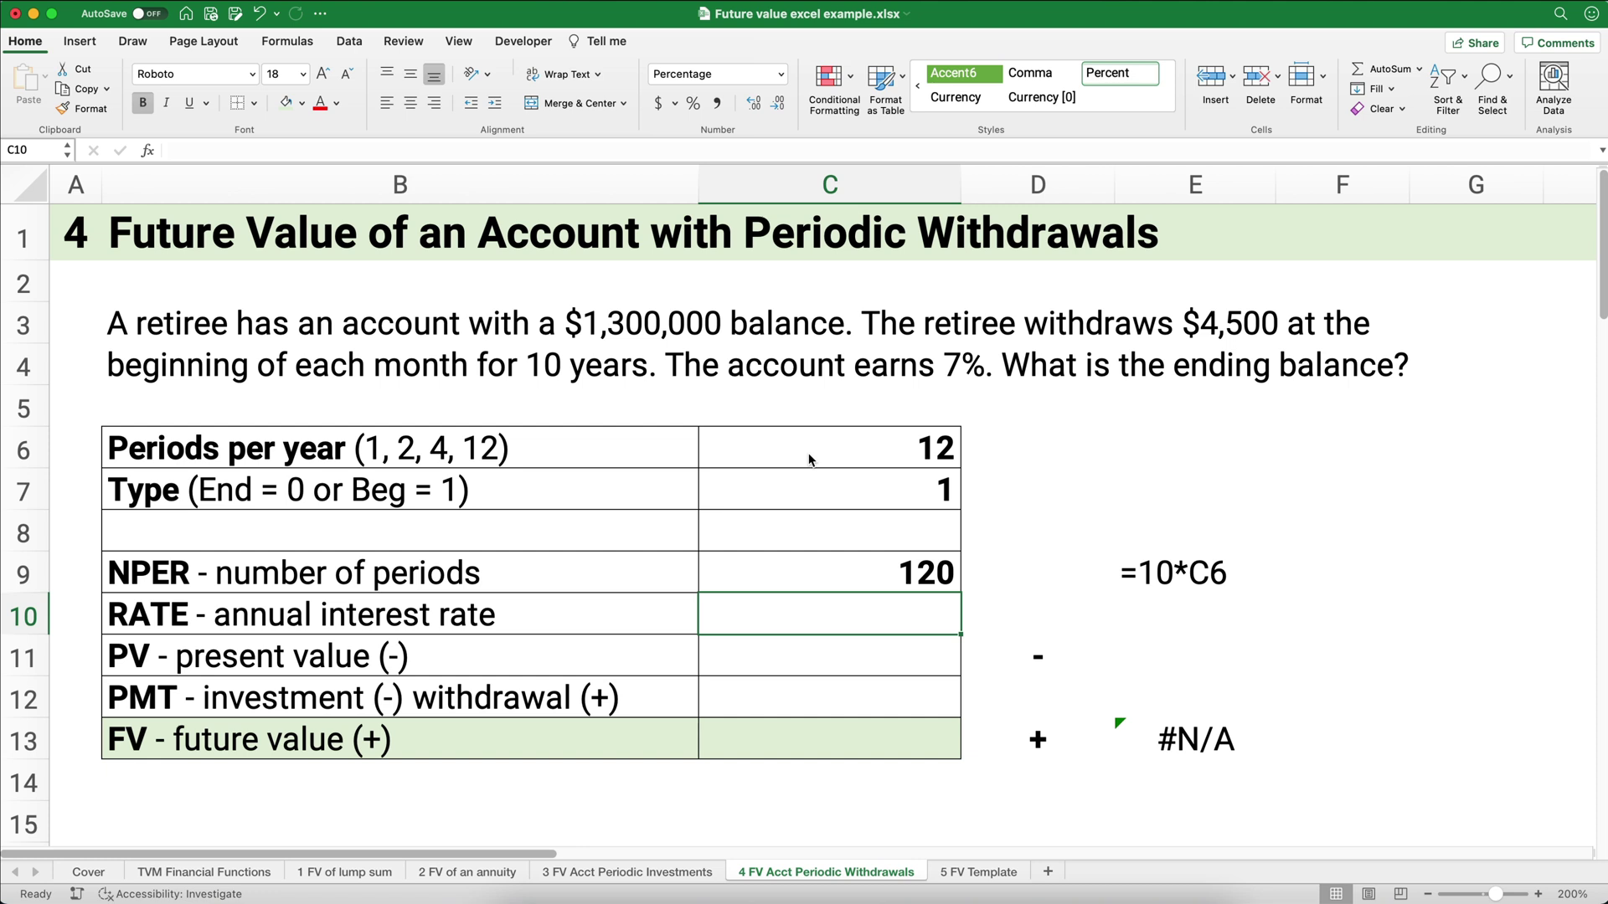
text(7)
key(Return)
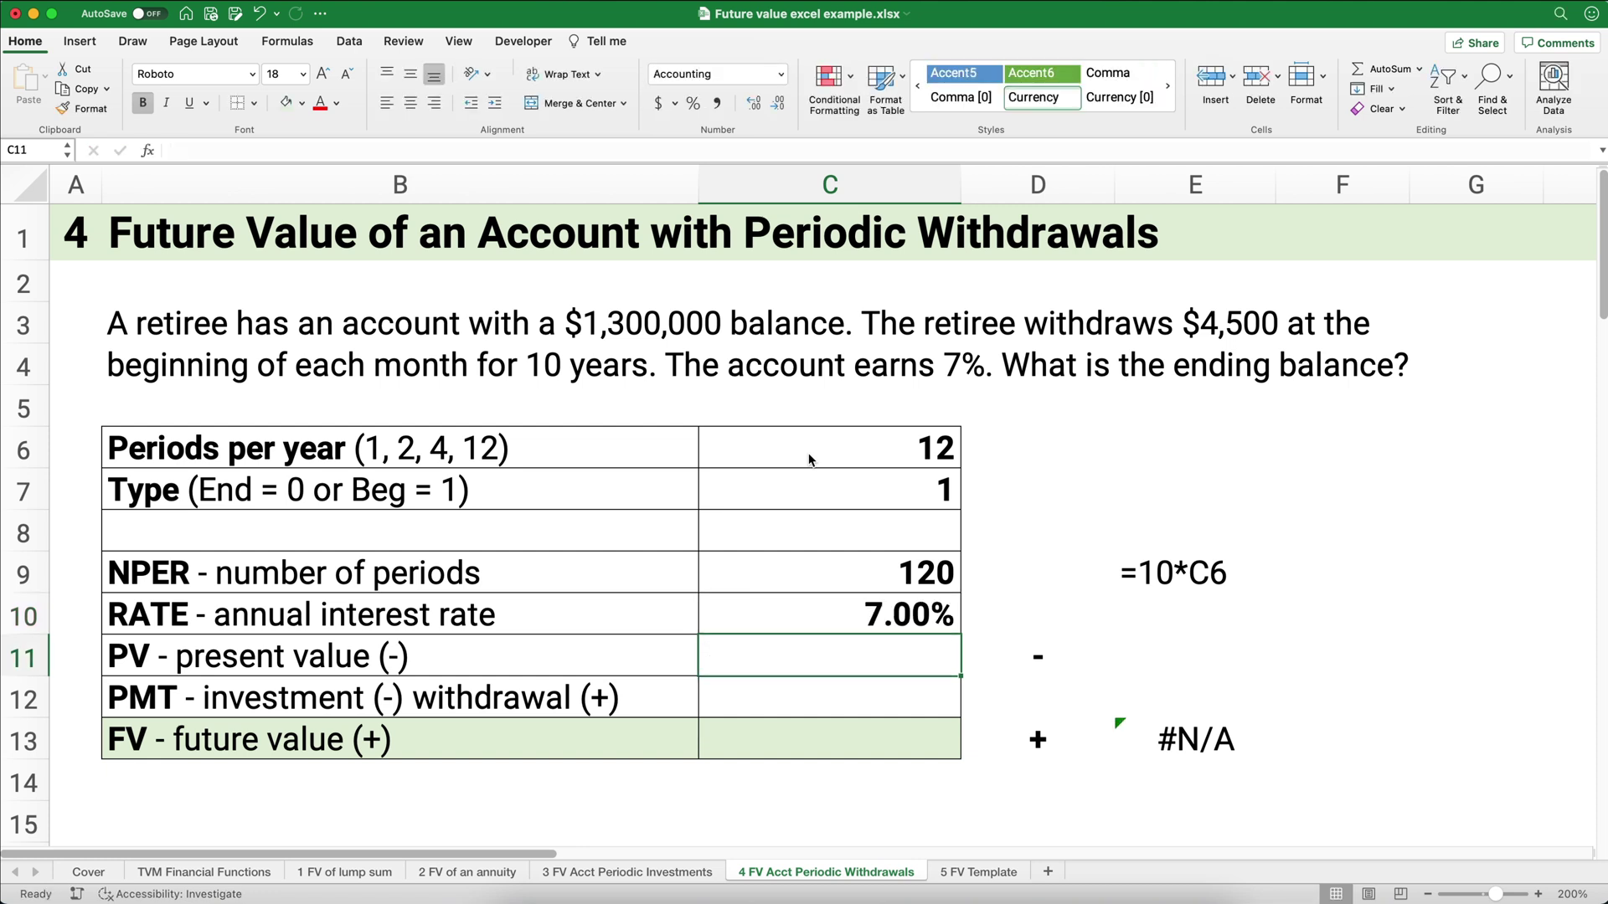
text(-1300000)
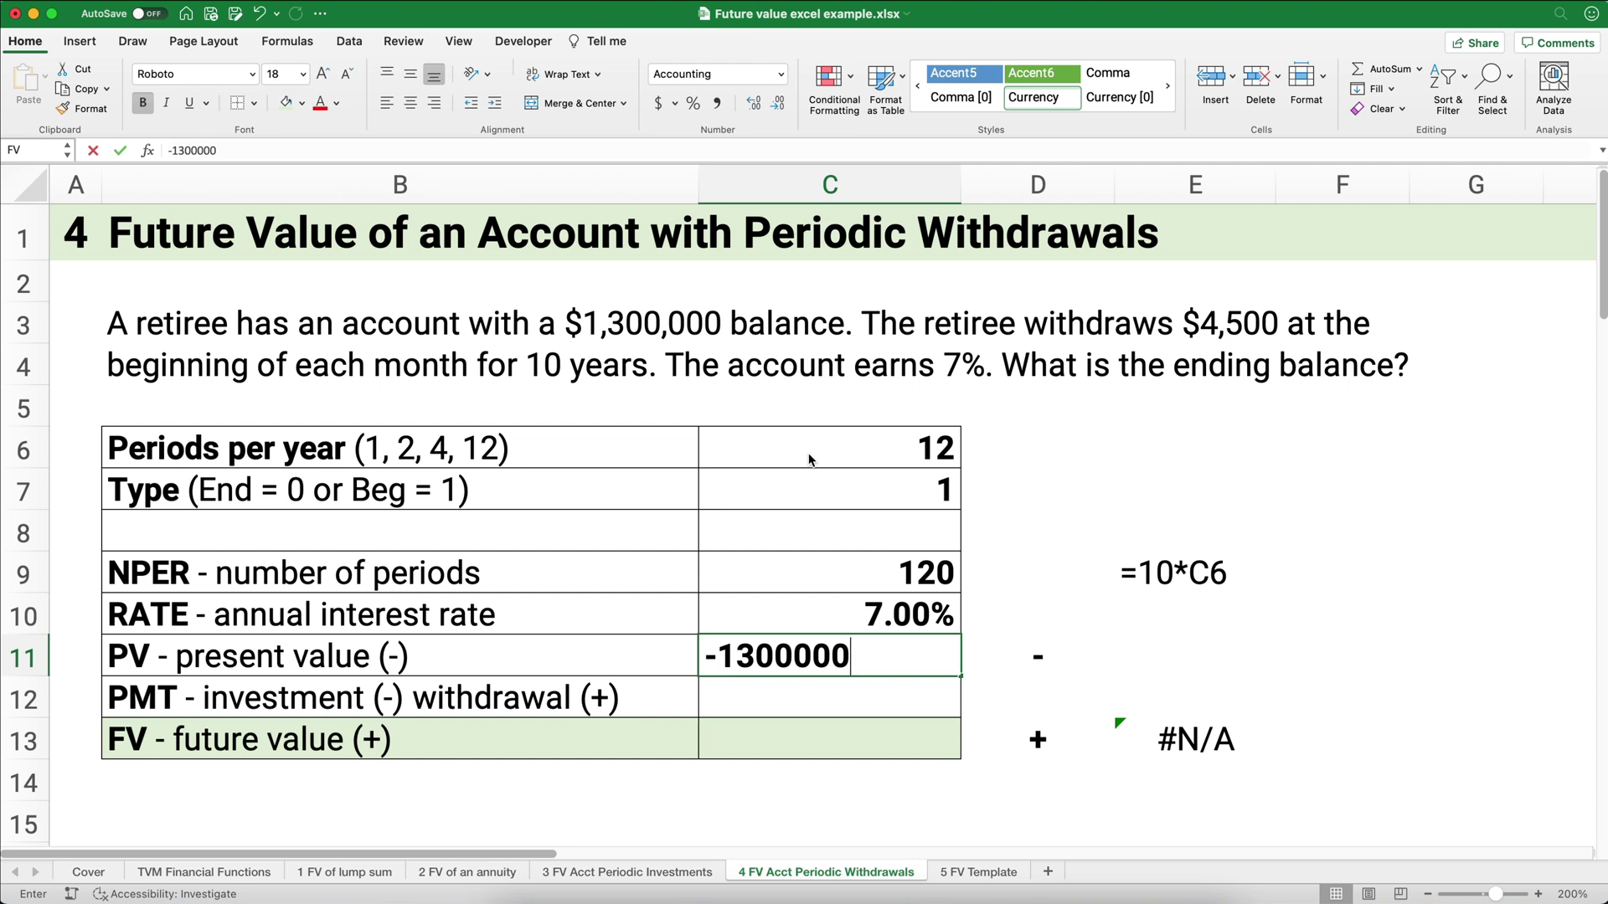
key(Return)
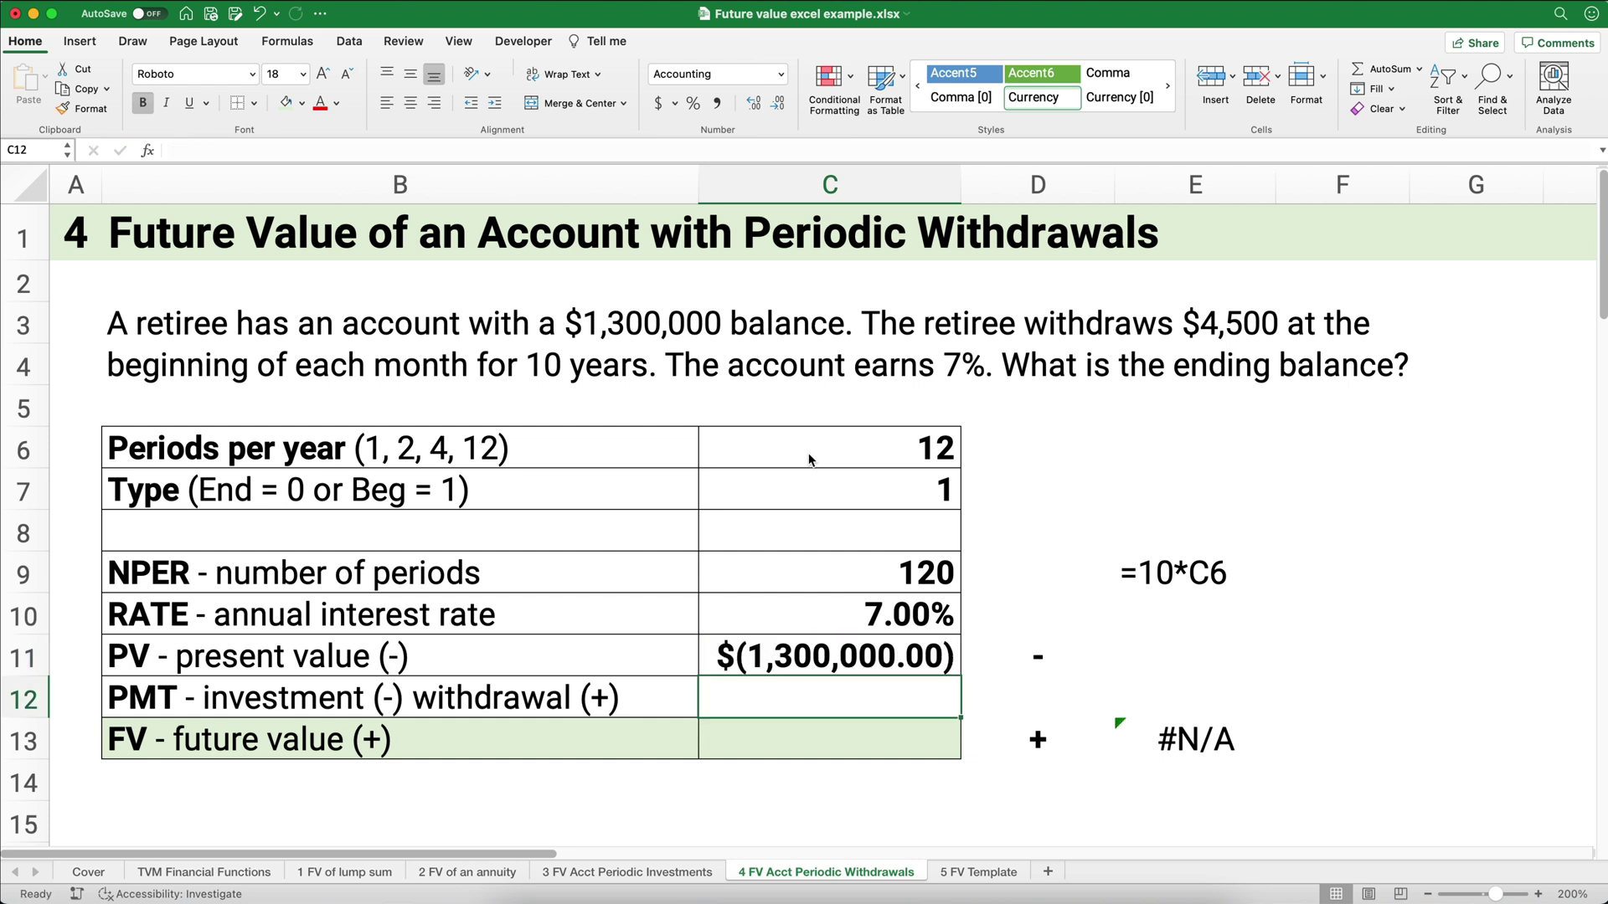
- Enter the monthly withdrawal as a positive payment of 4500 in C12
click(1030, 661)
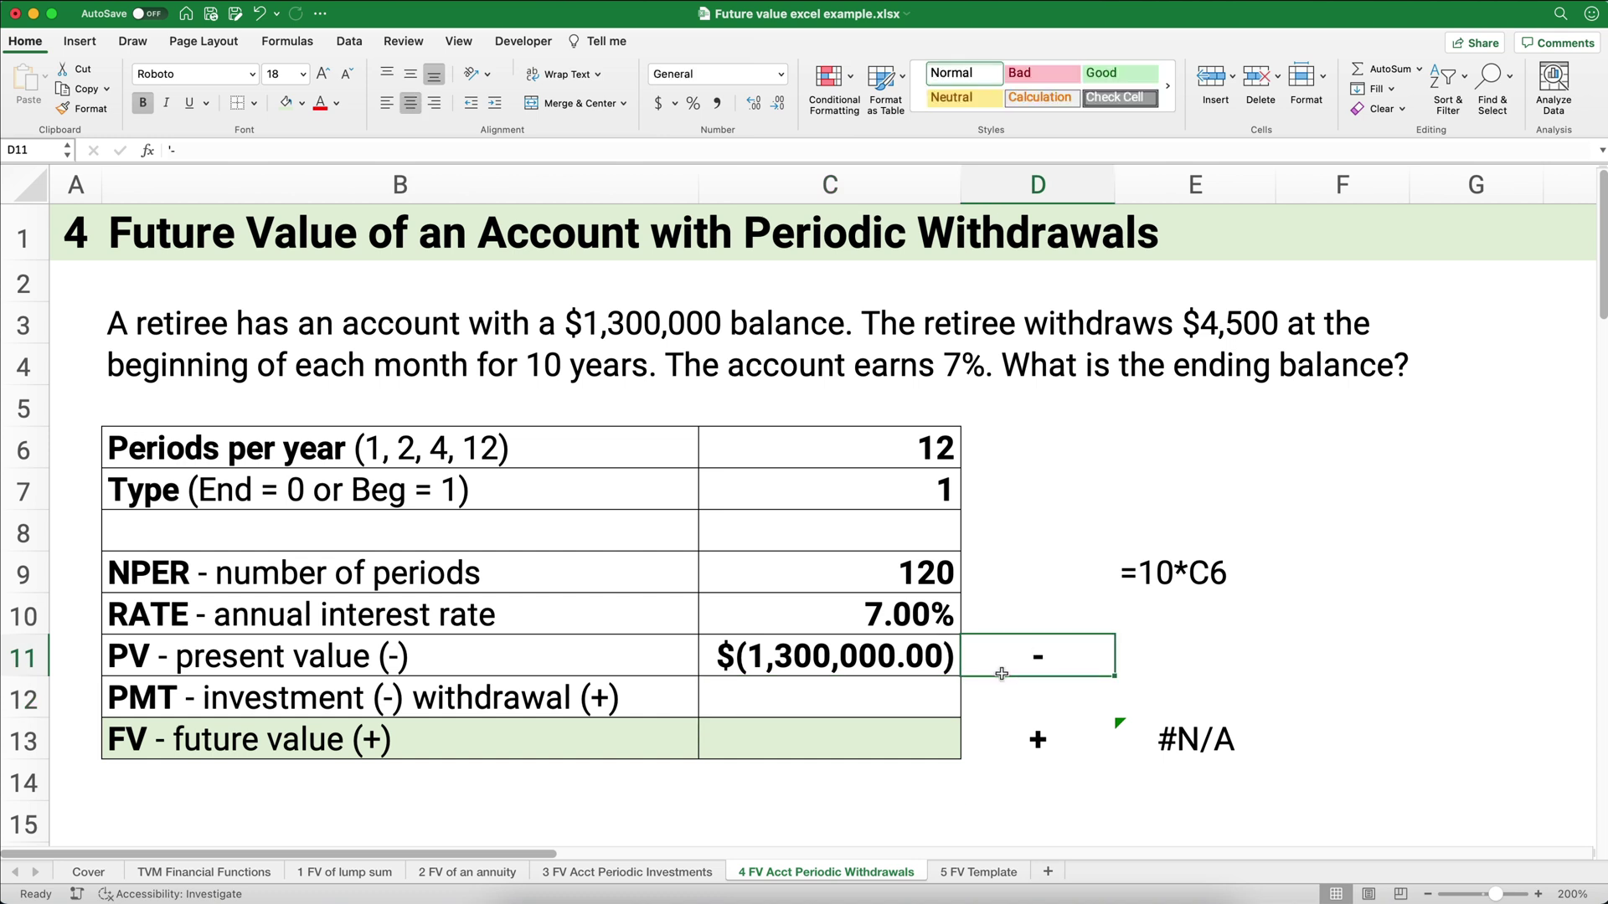
click(832, 701)
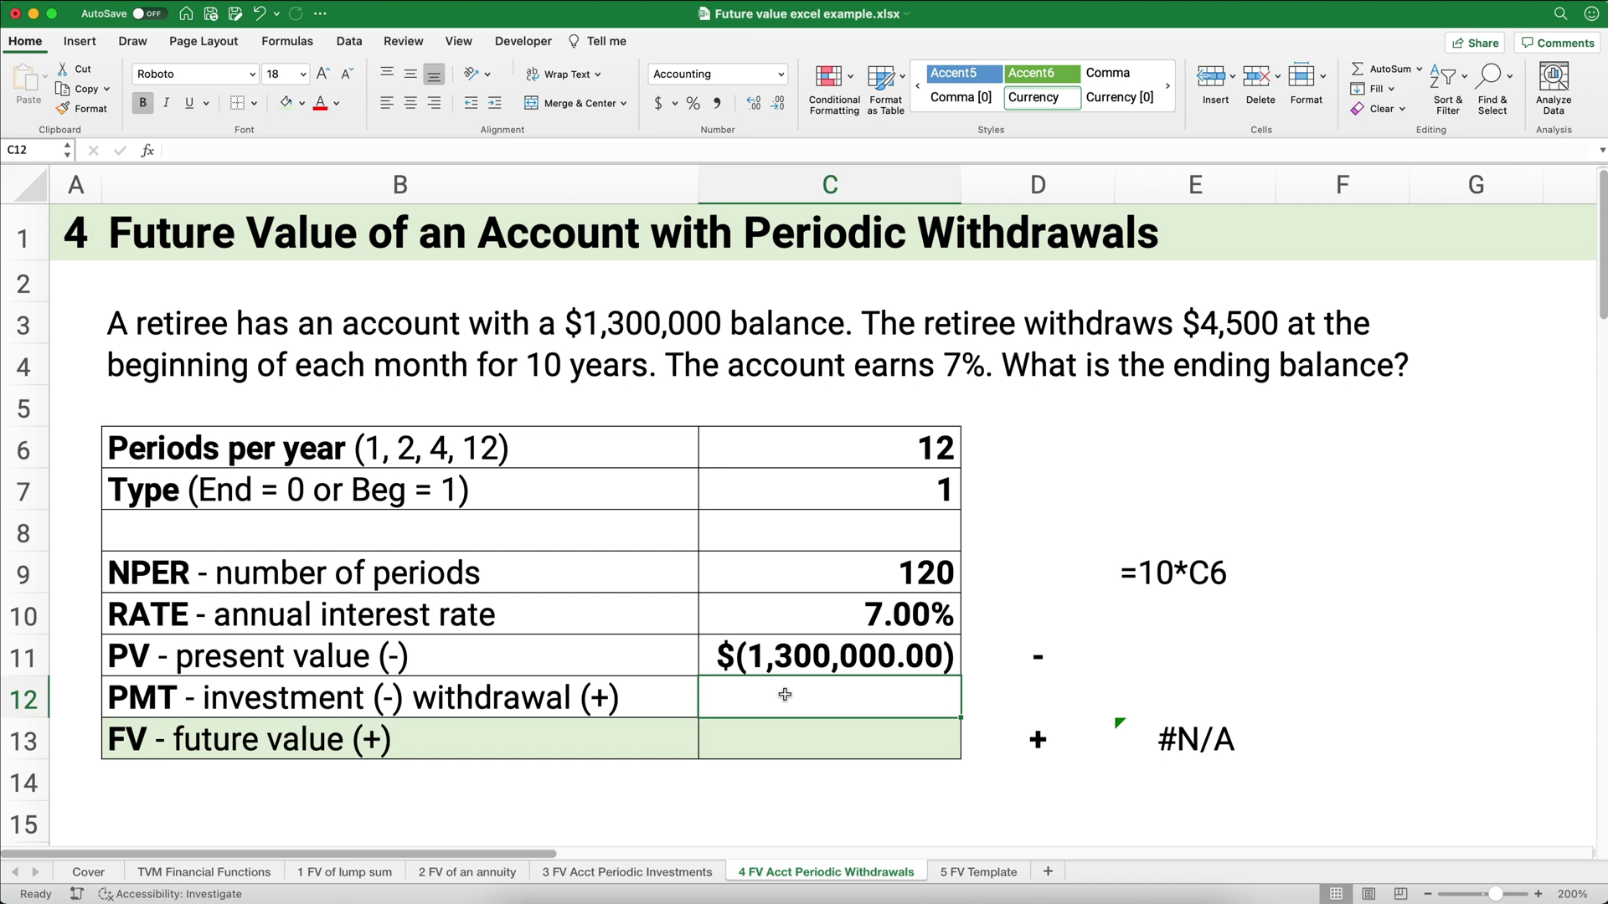
text(4500)
key(Return)
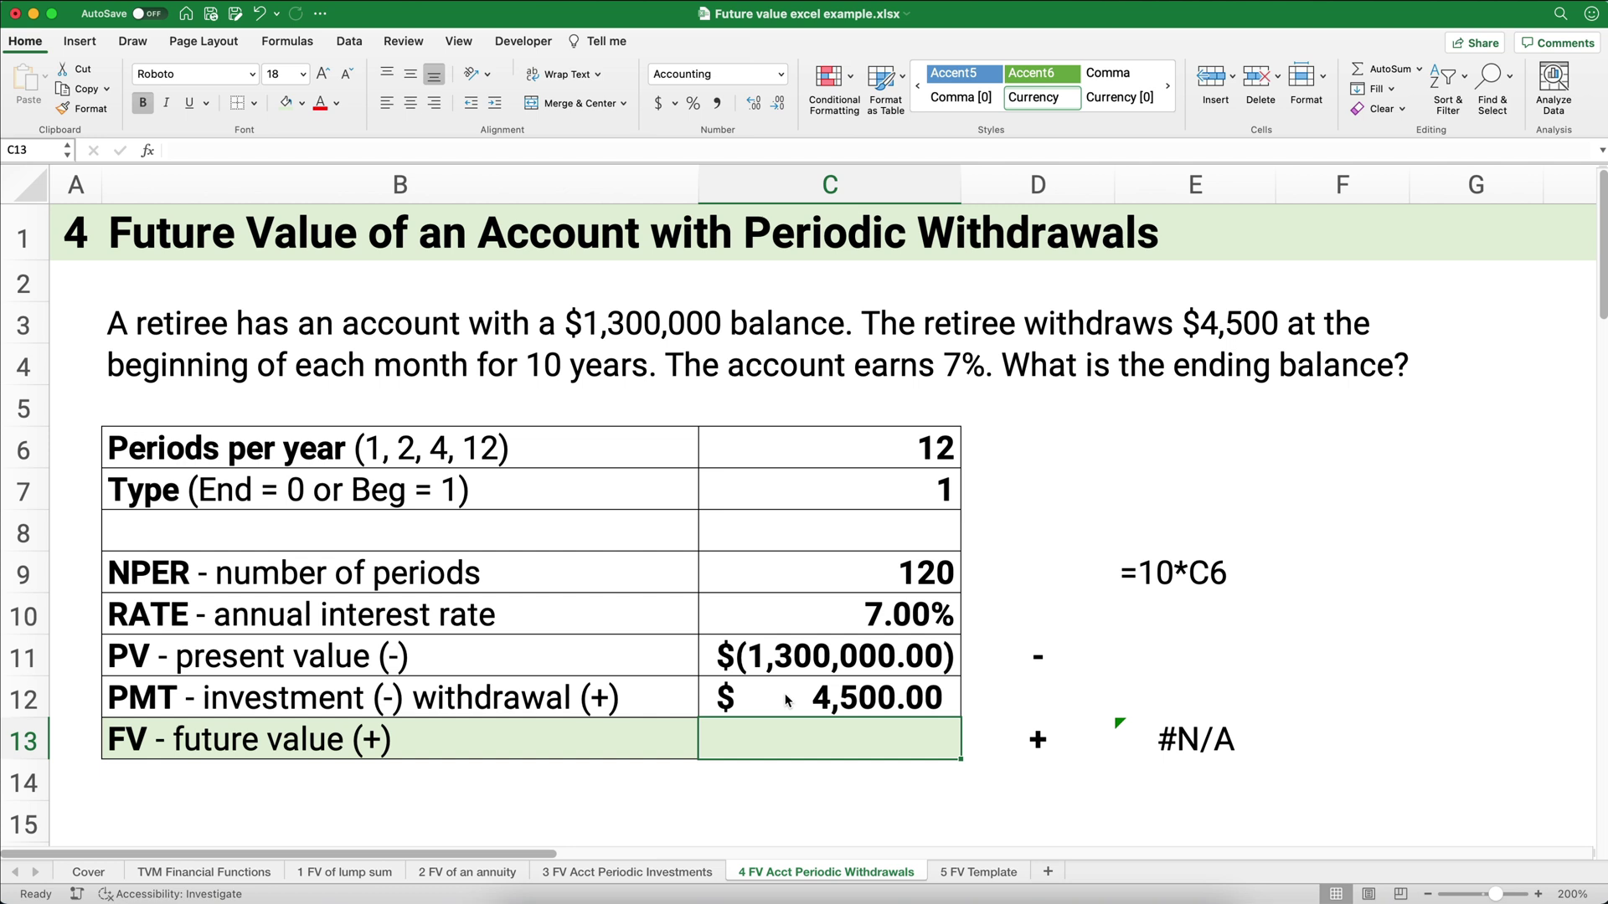
- Copy the plus sign from D13 into D12 beside the PMT row
click(1016, 741)
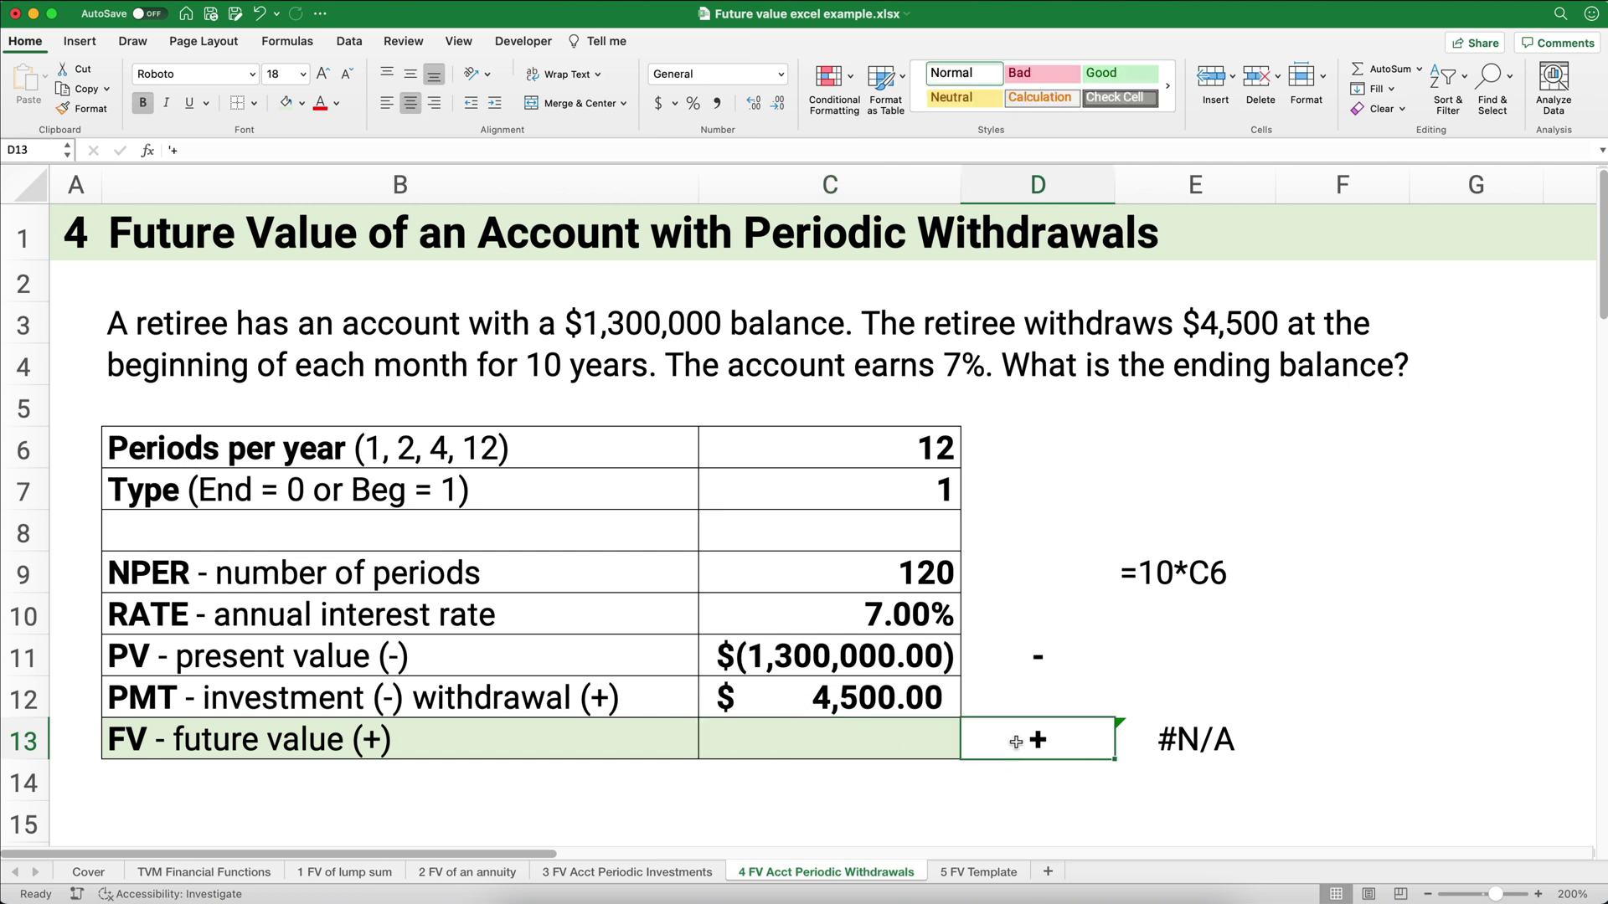
key(super+c)
click(1019, 703)
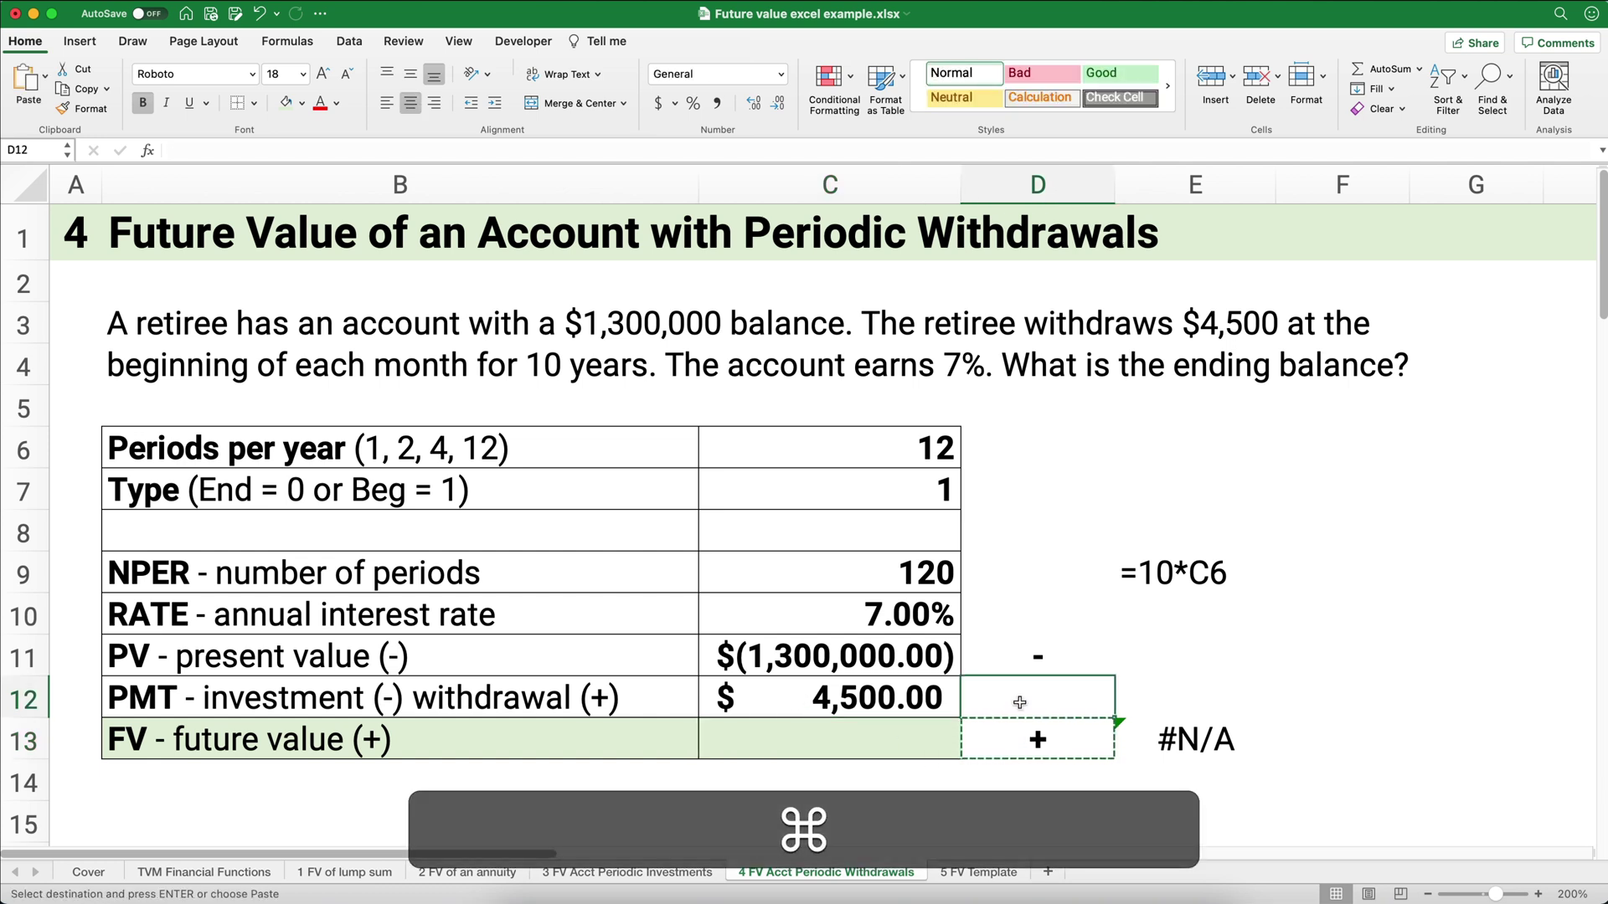
key(super+v)
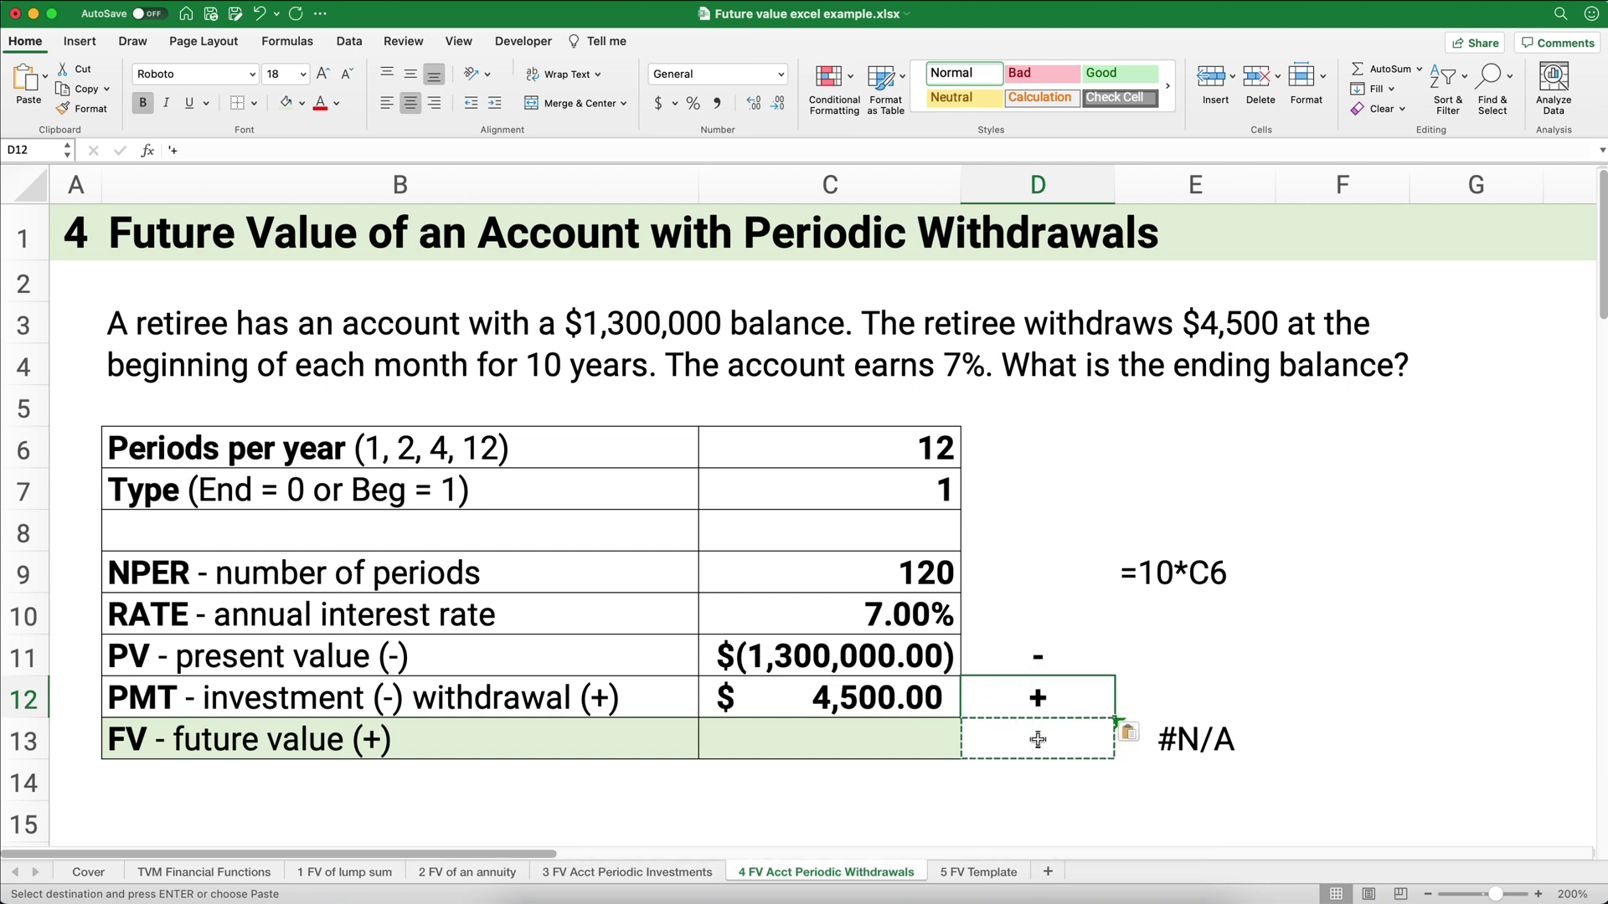
- Start an FV formula in C13 with C10/C6 as the rate argument
click(907, 744)
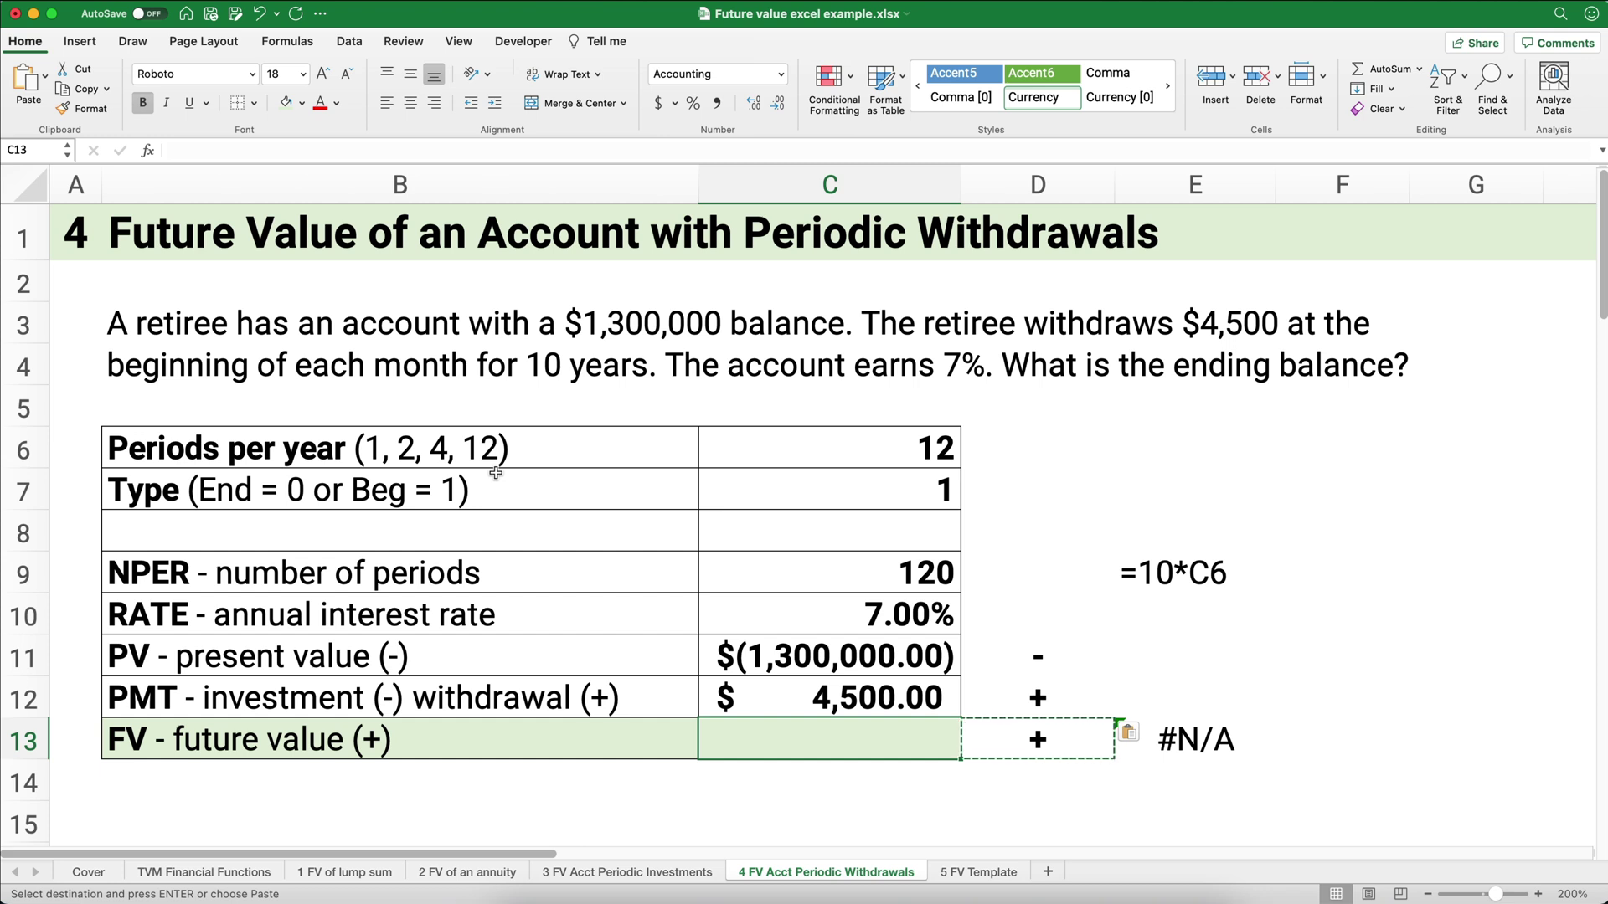
text(=)
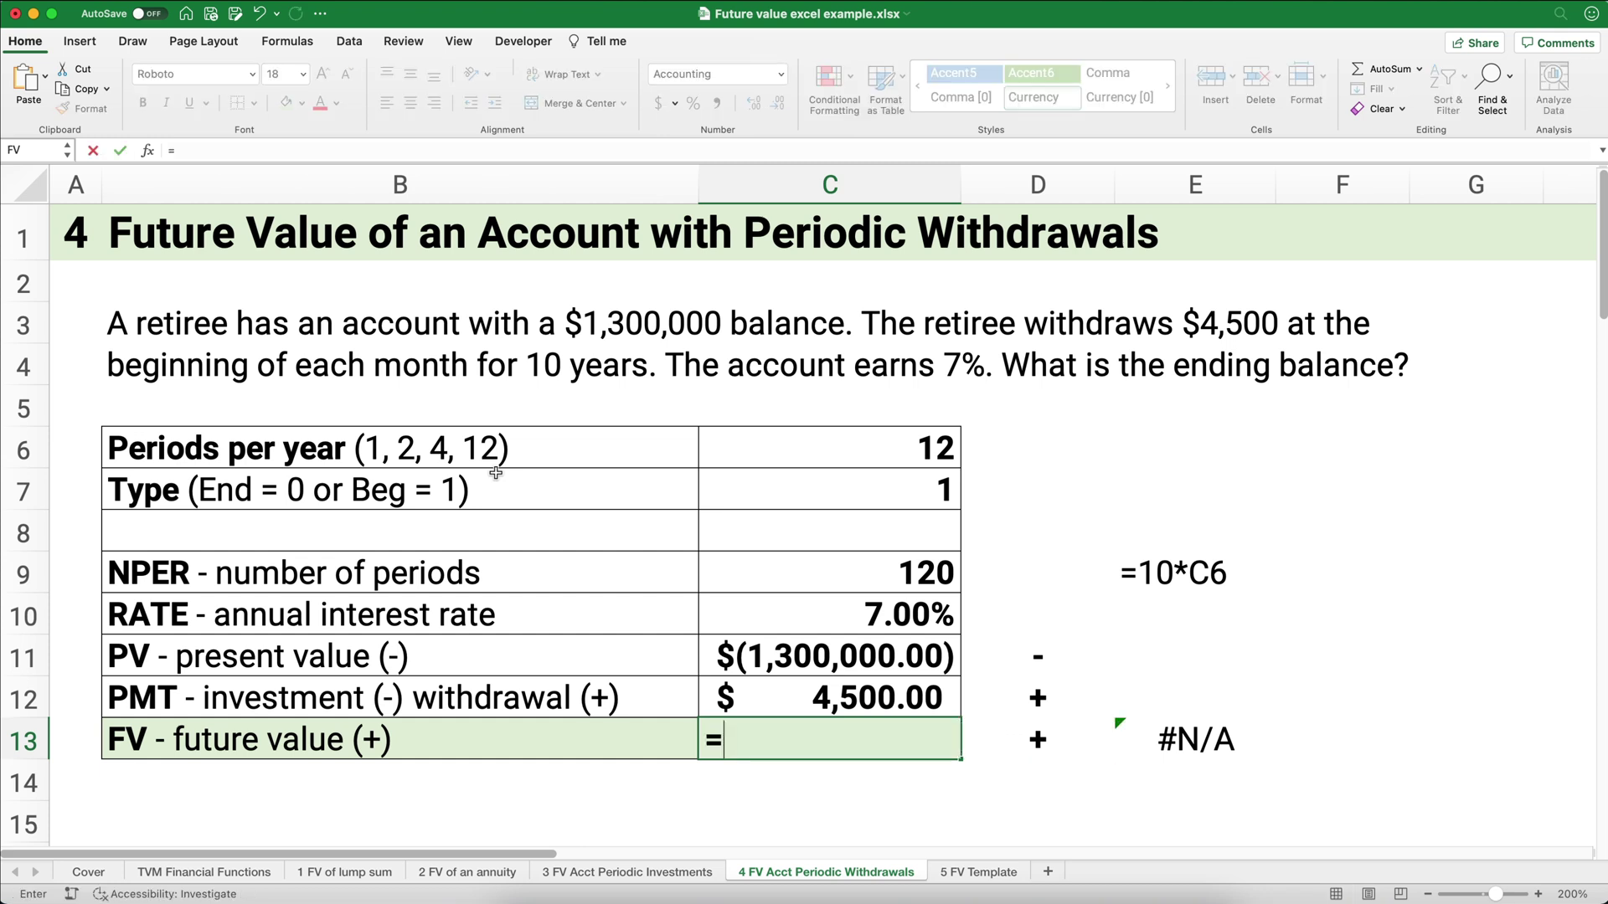
text(fv)
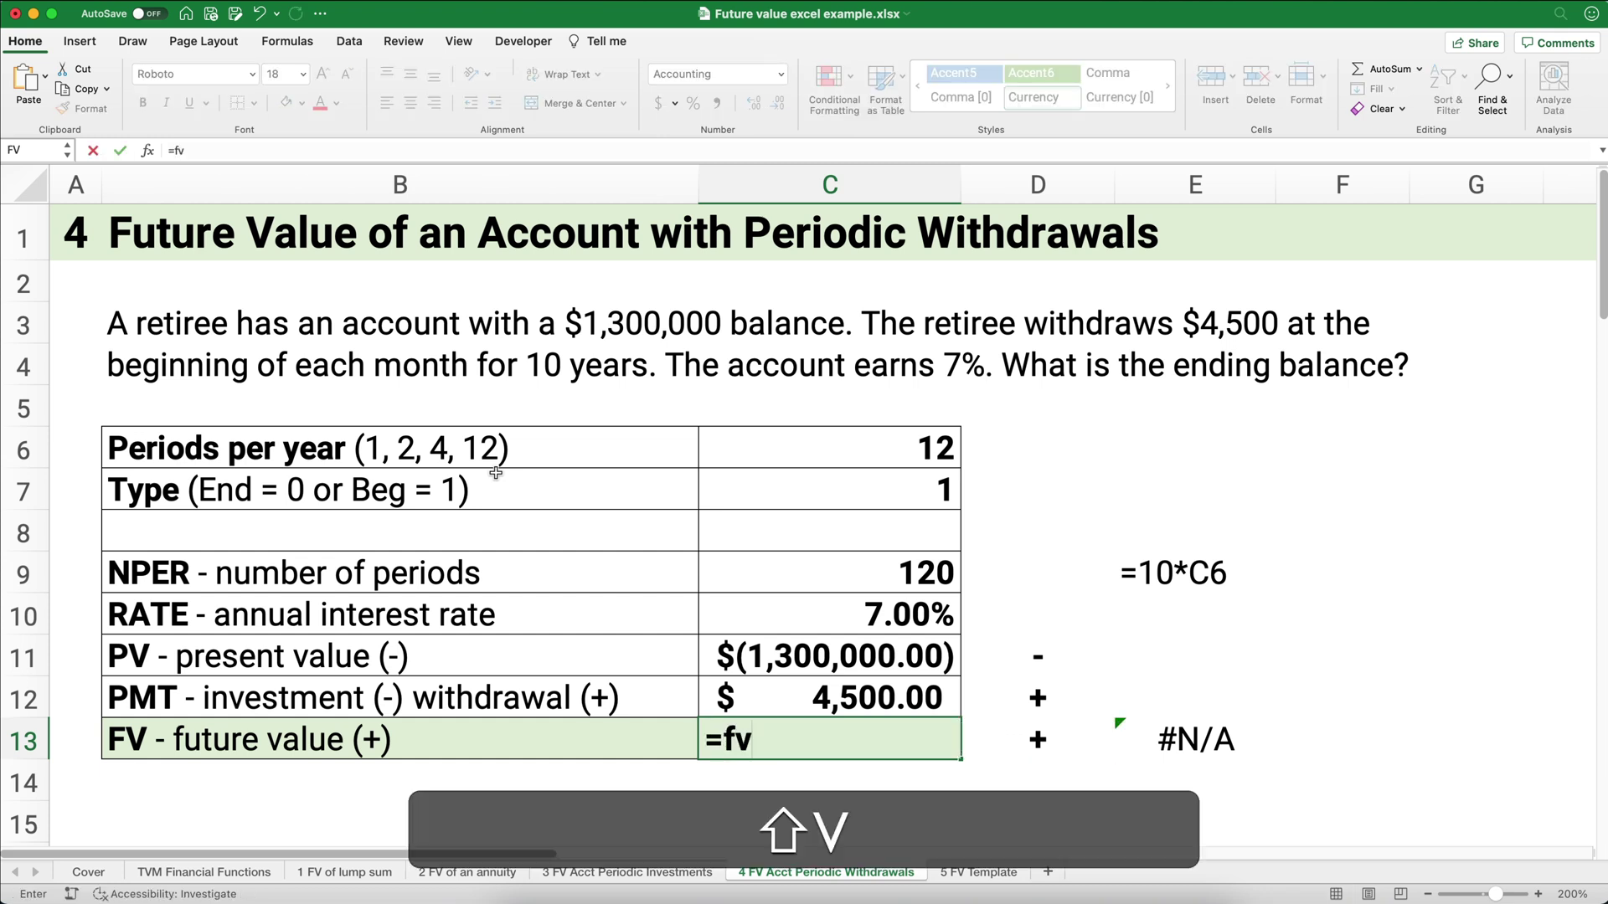
text(()
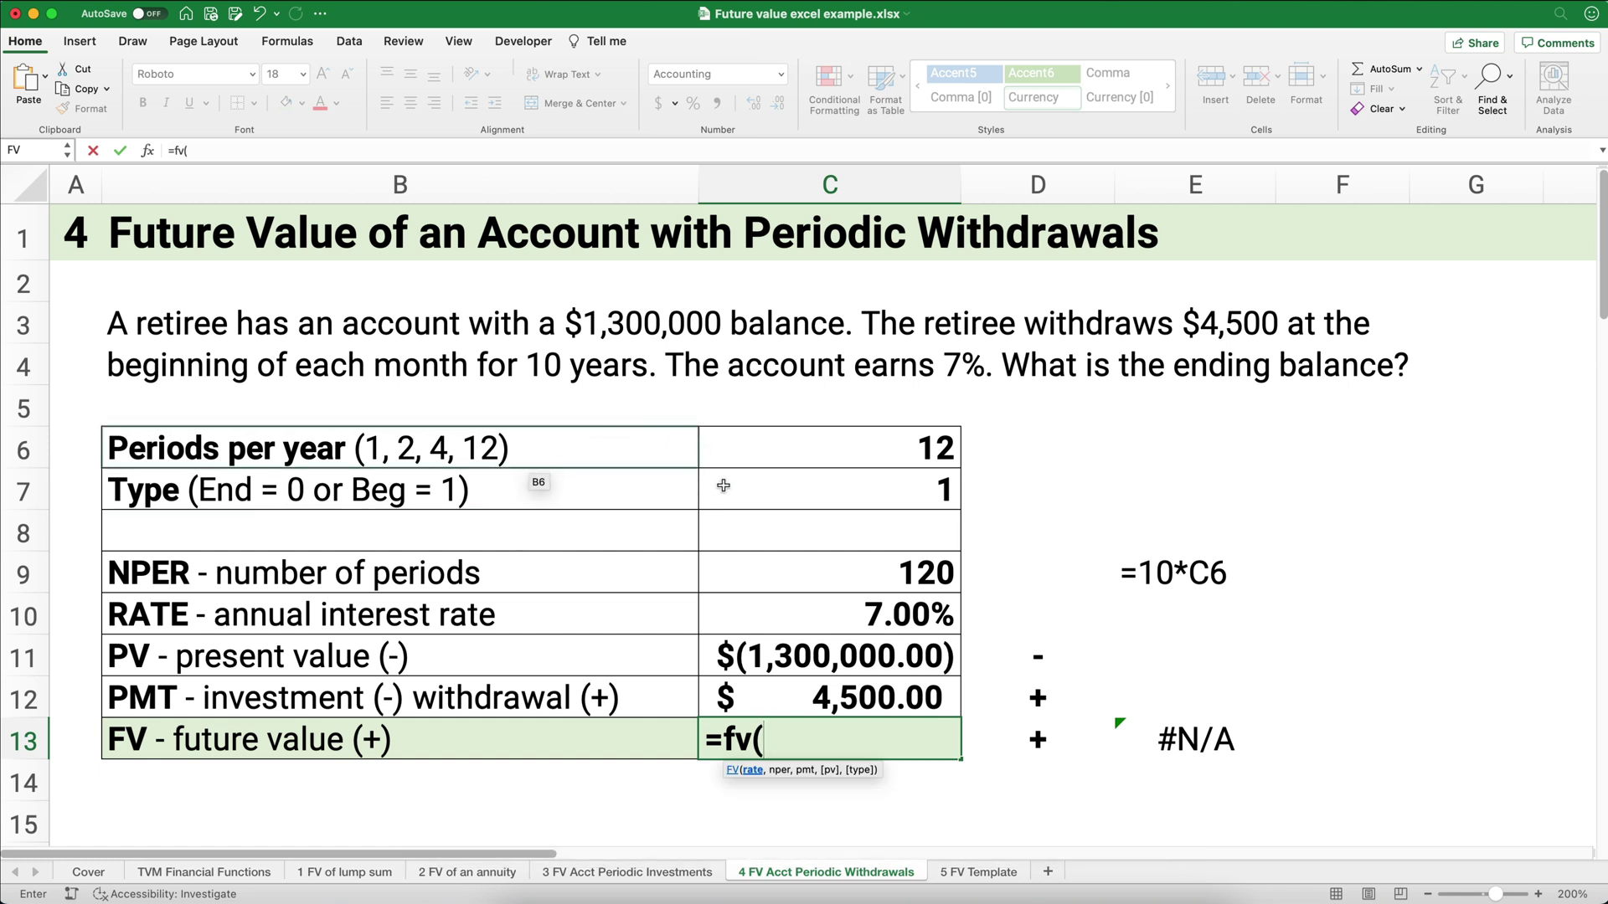
click(877, 616)
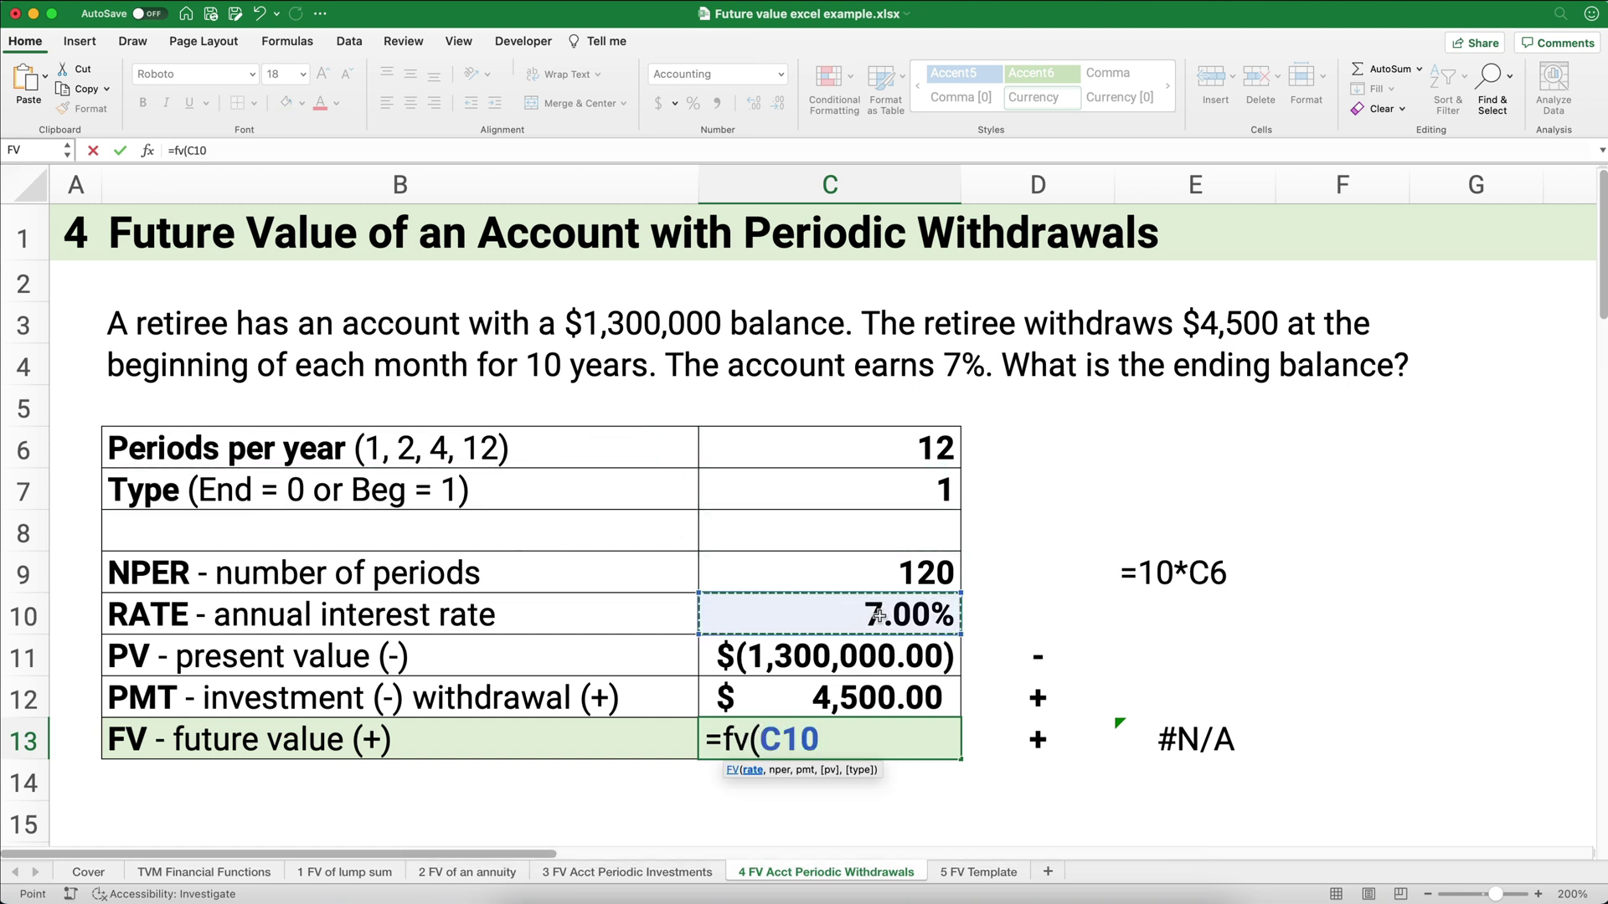
text(/)
click(909, 453)
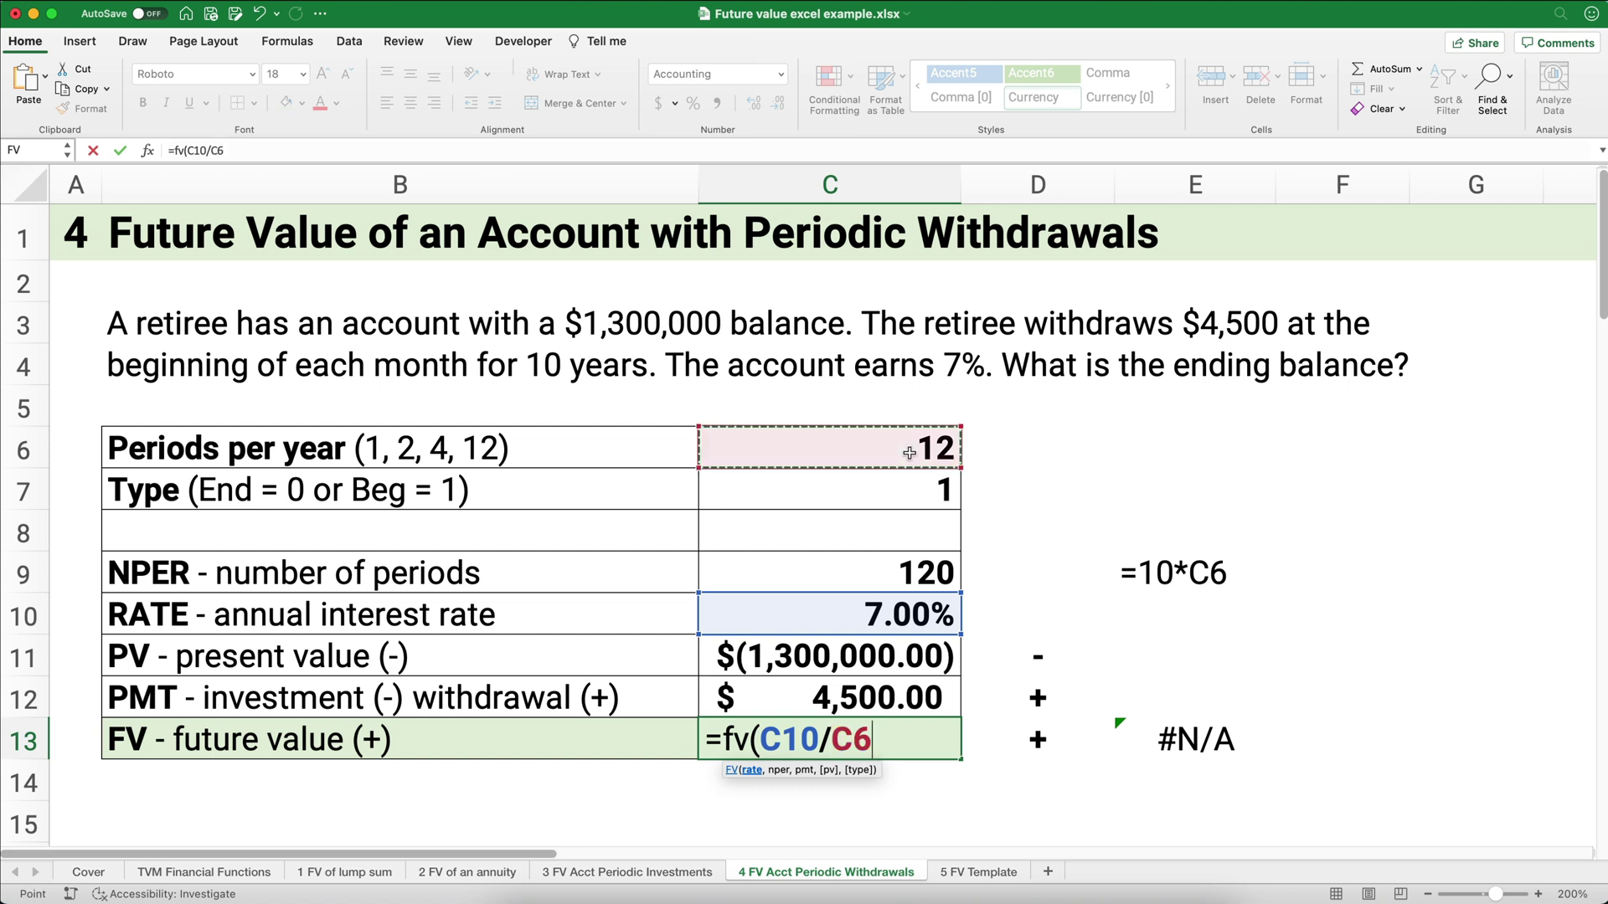
text(,)
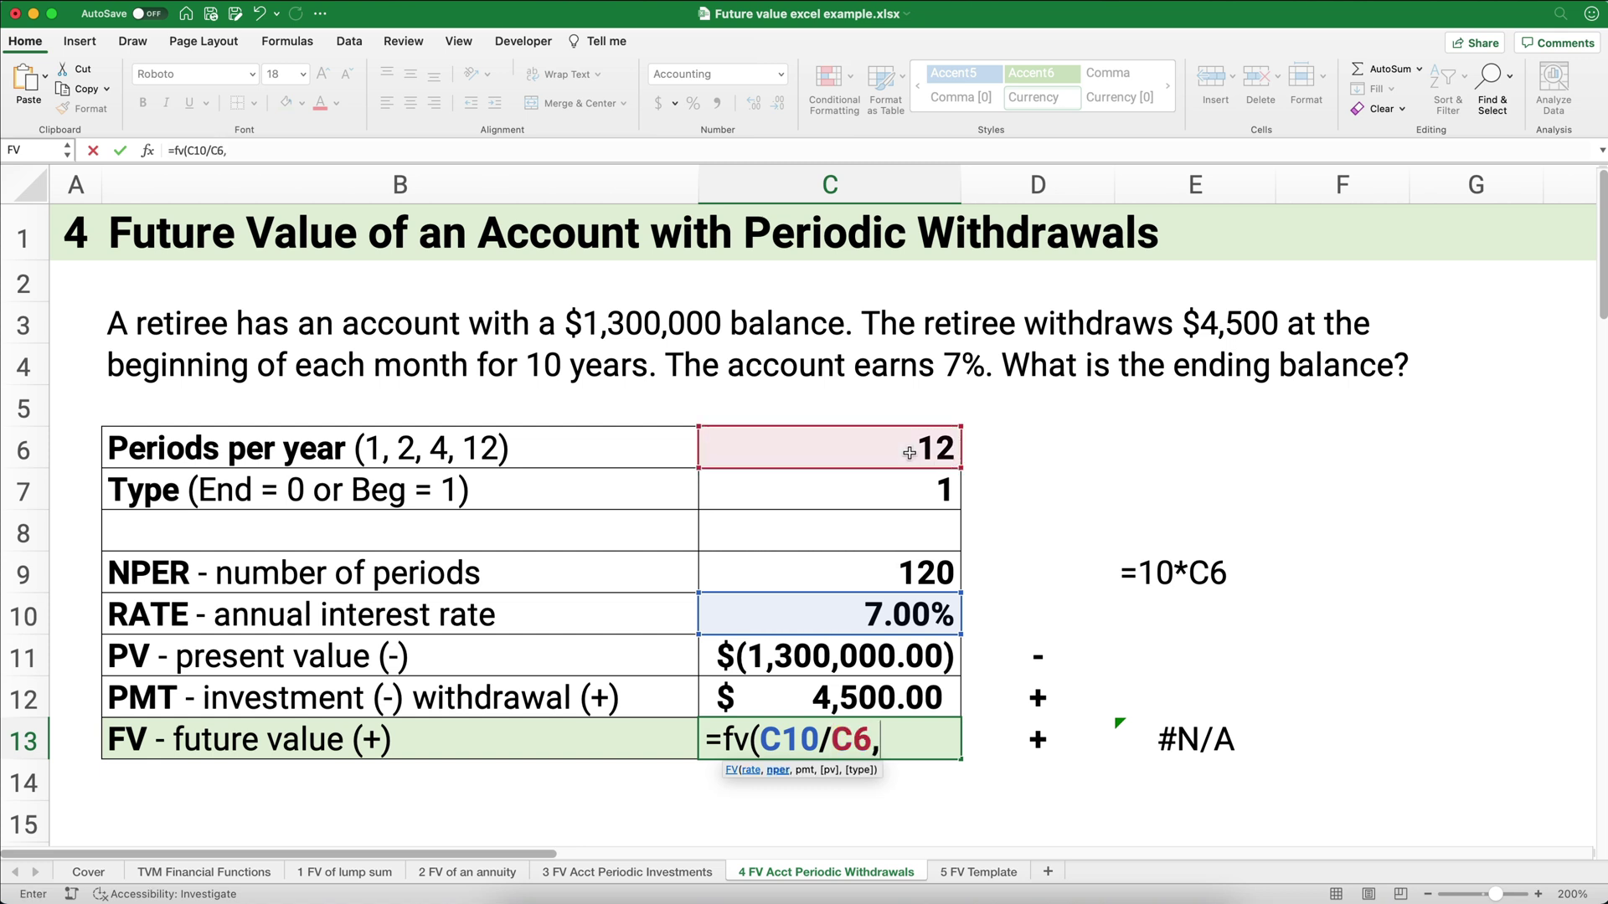
- Complete the FV formula in C13 with C9, C12, C11 and C7 as the remaining arguments, and apply the Accounting format to the cell
click(936, 572)
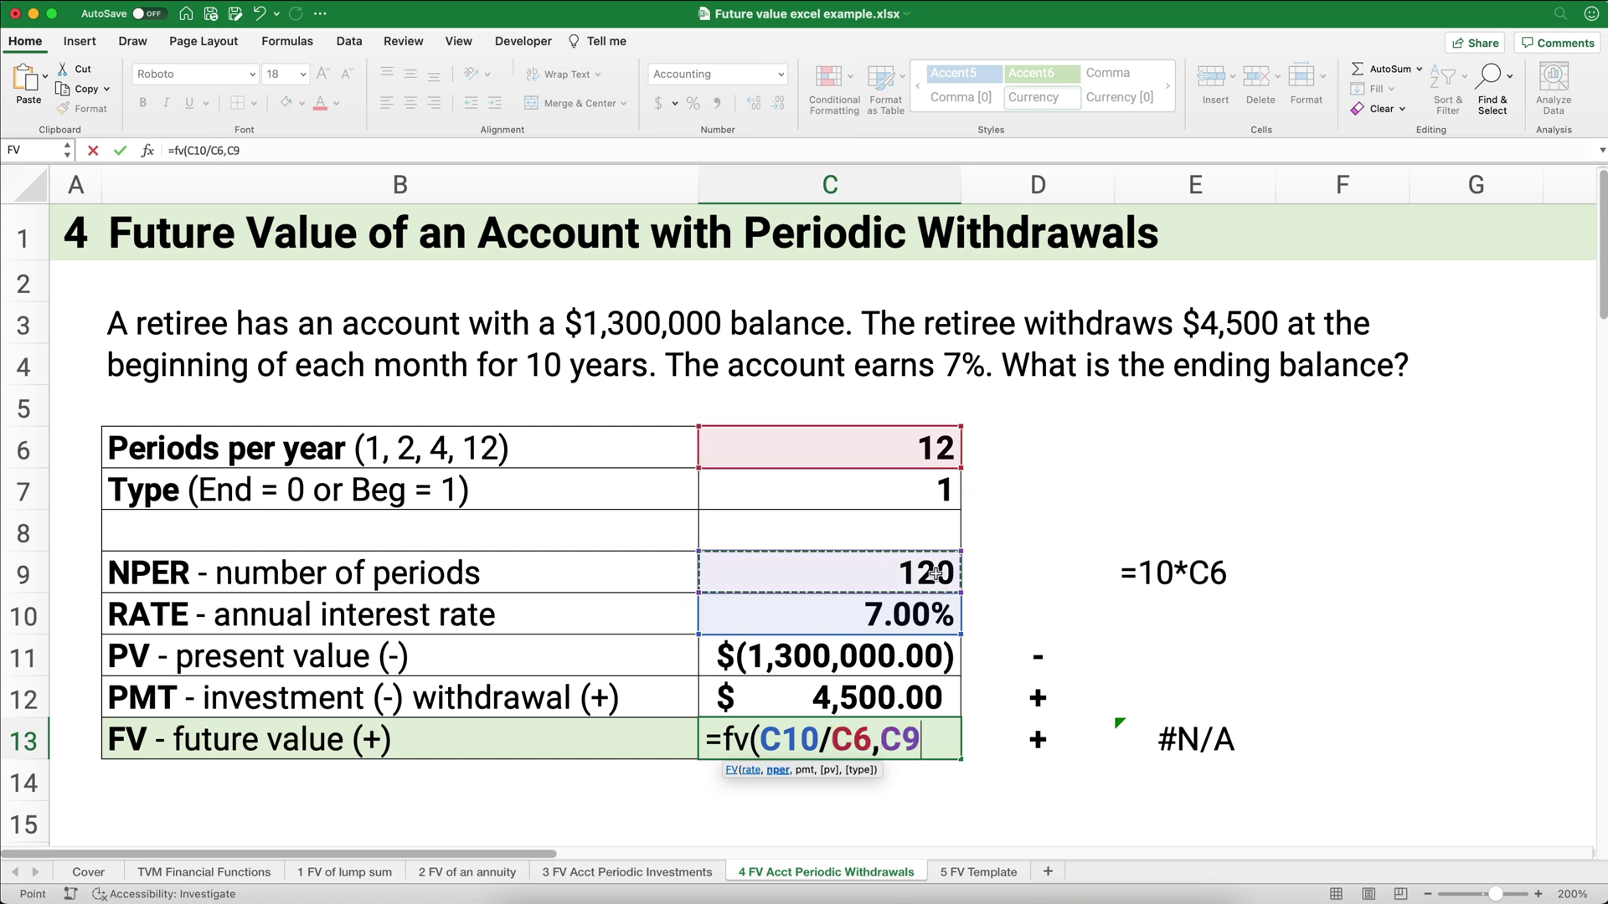
text(,)
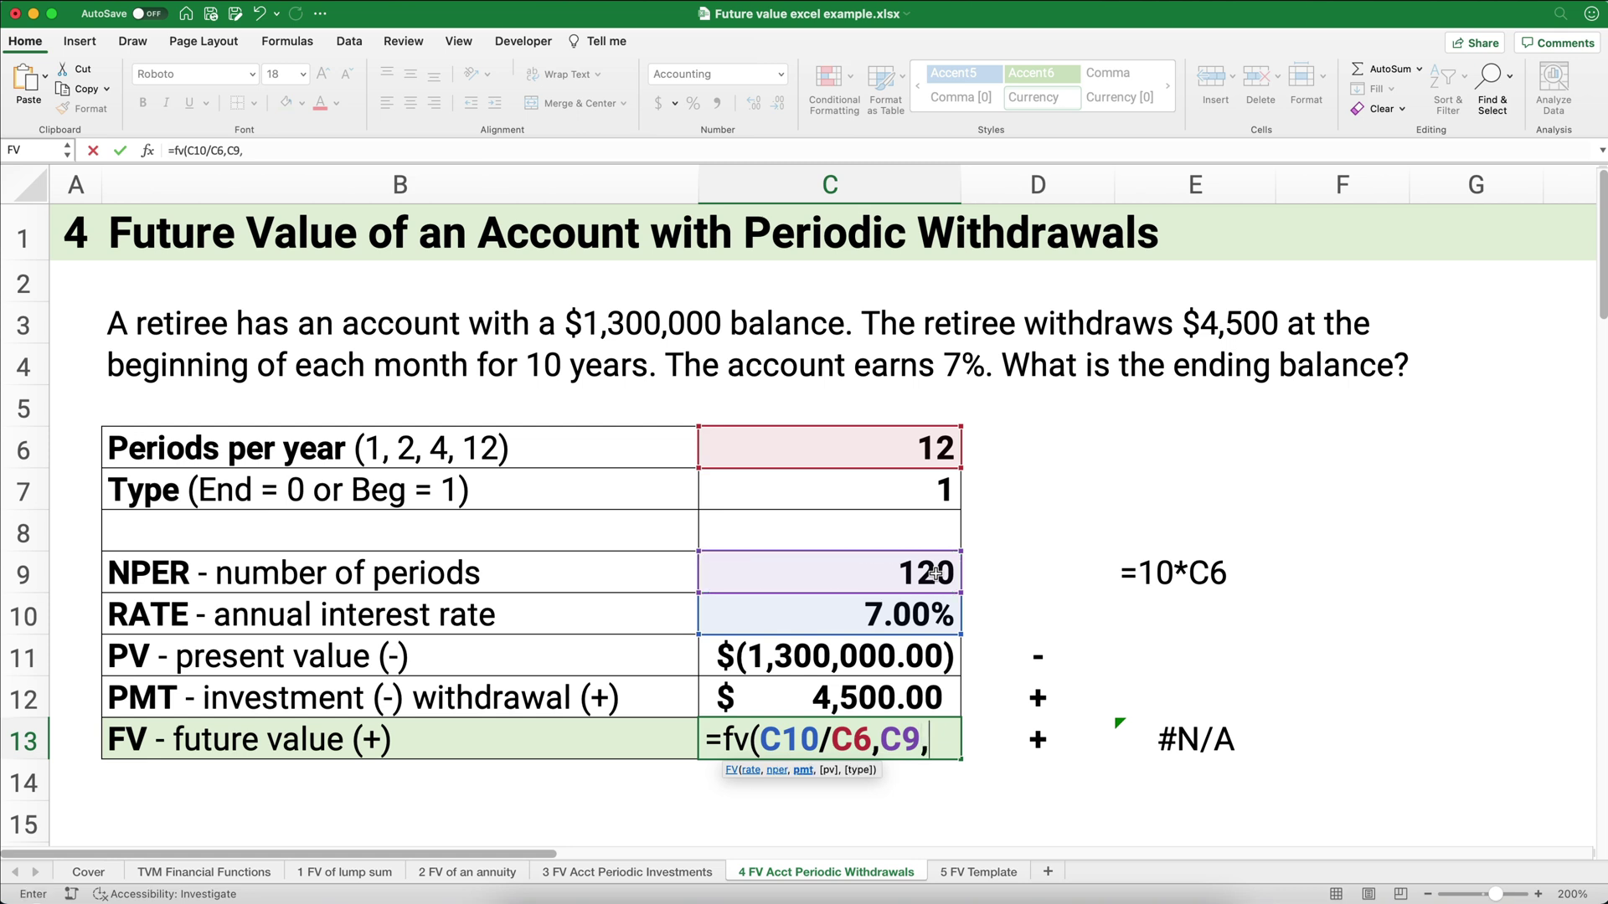
click(871, 691)
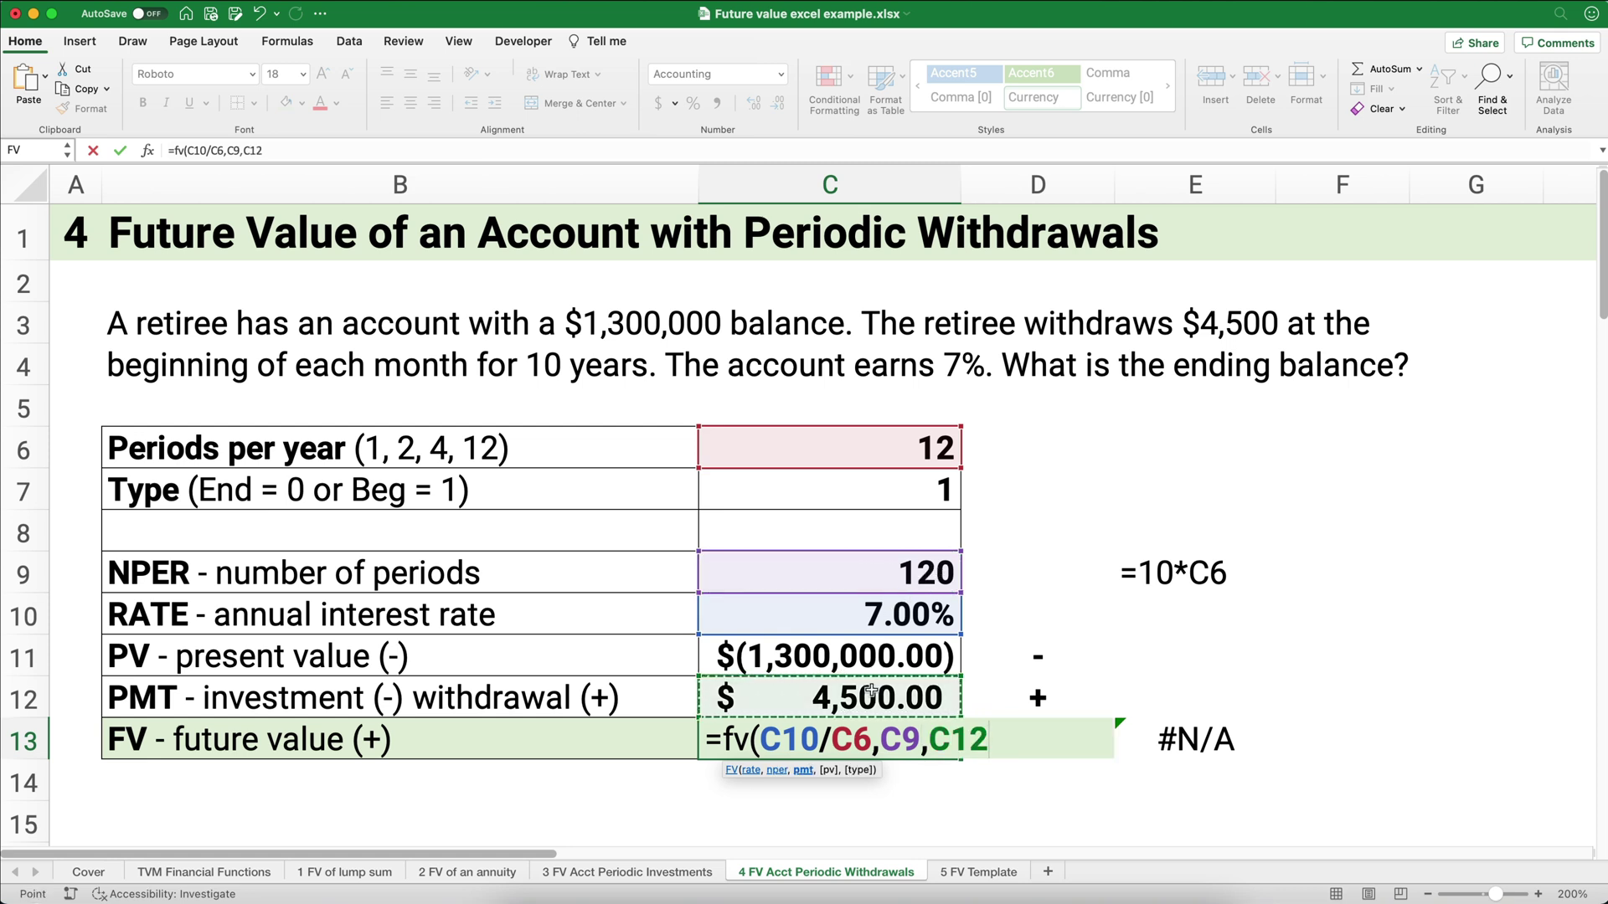
text(,)
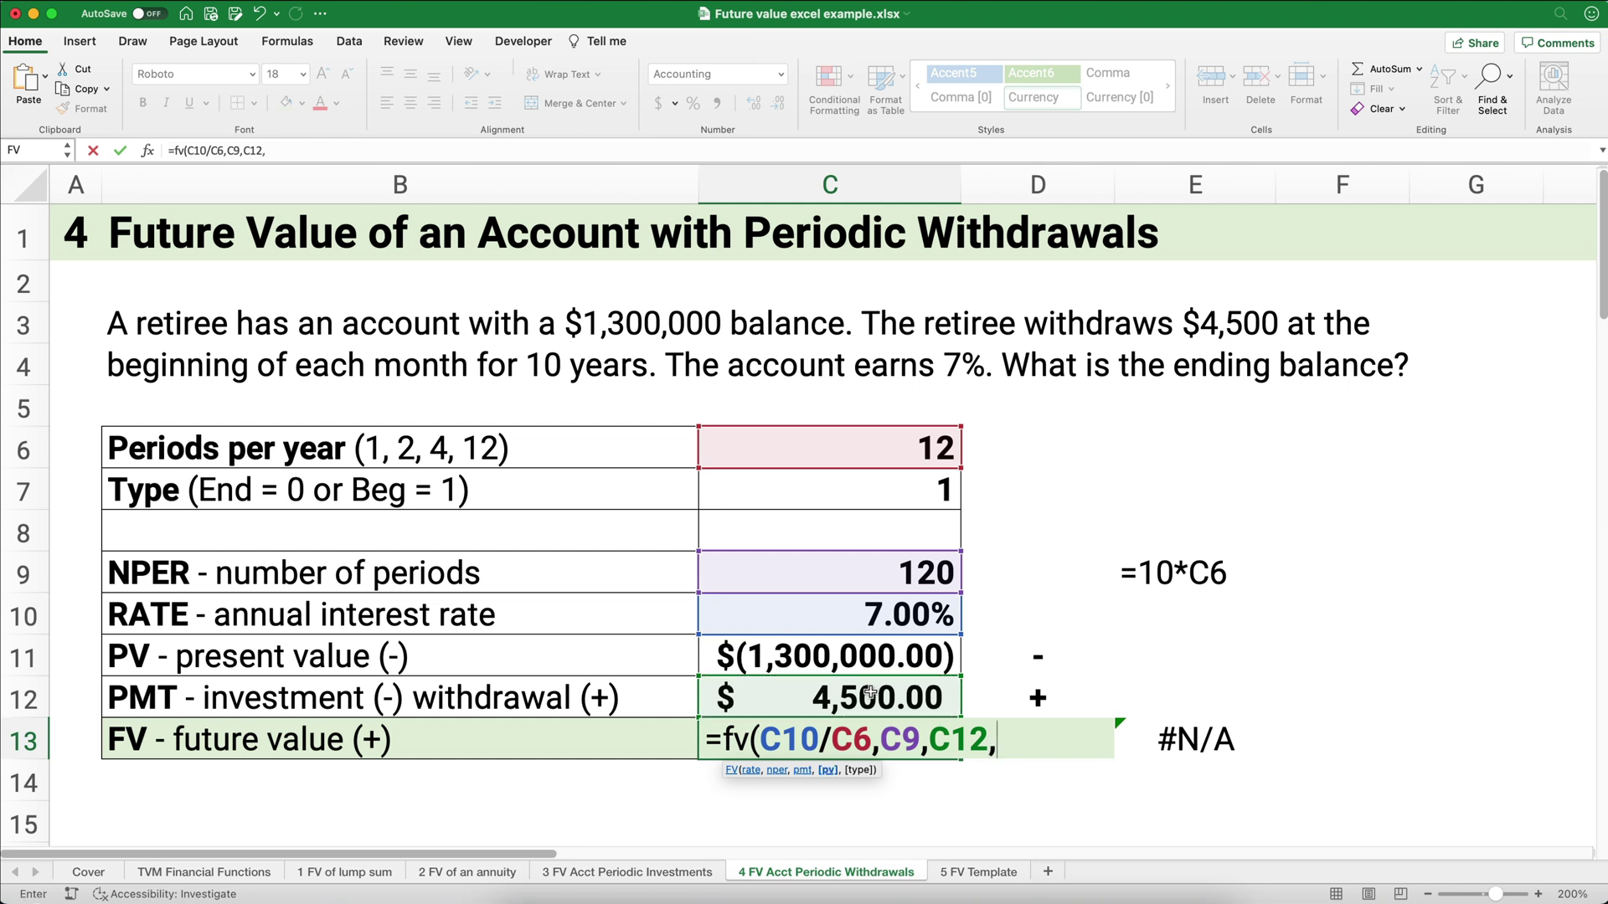
click(848, 662)
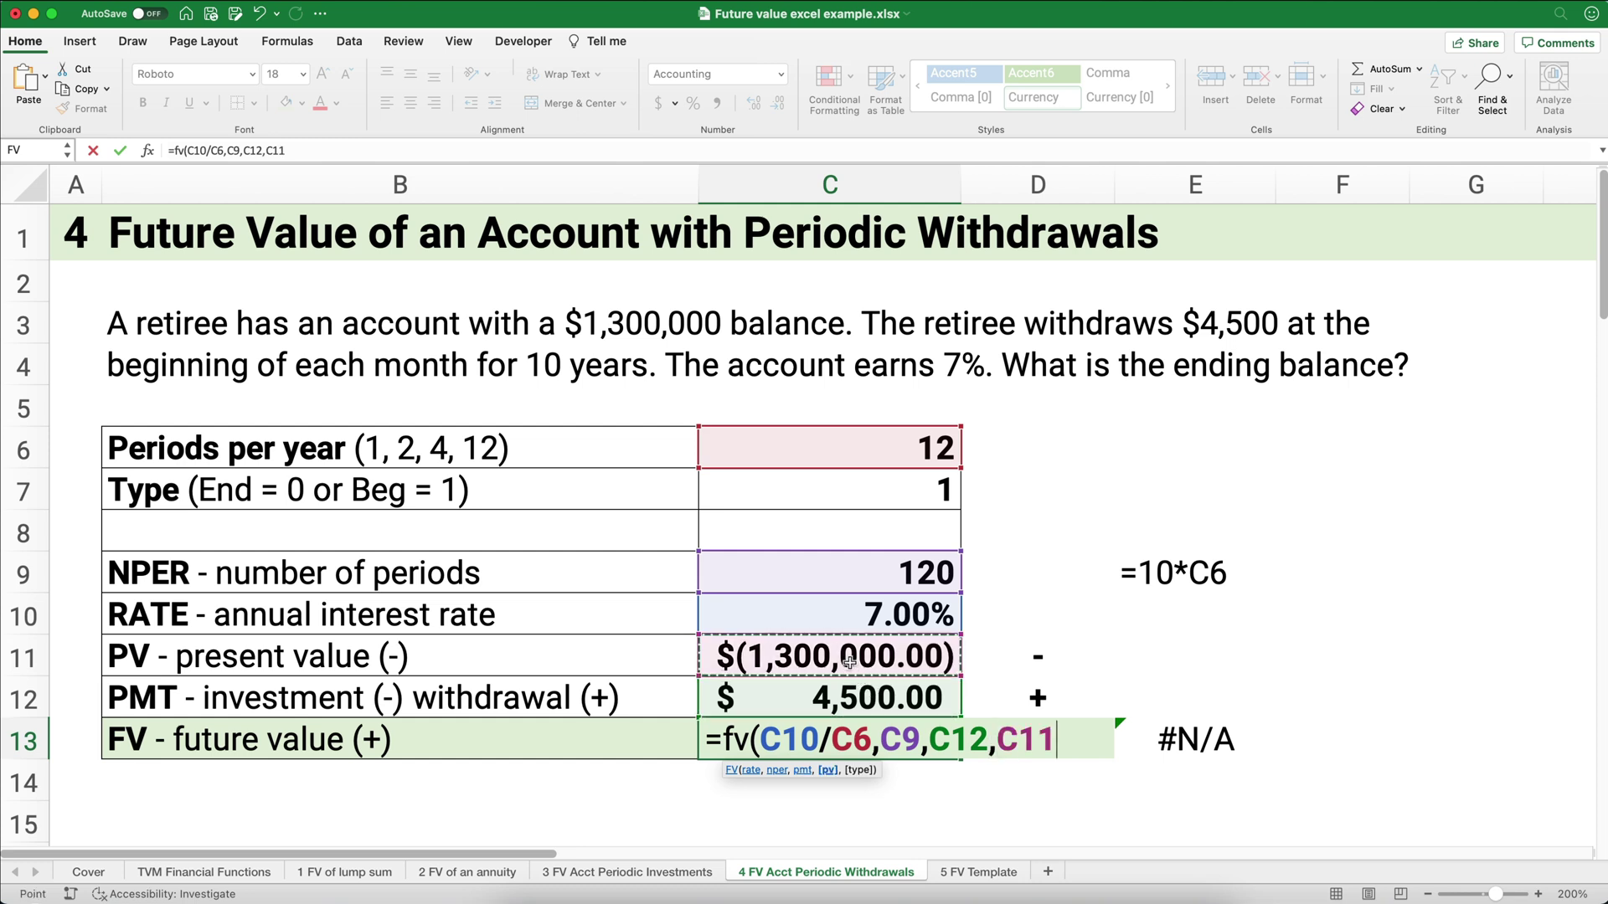
text(,)
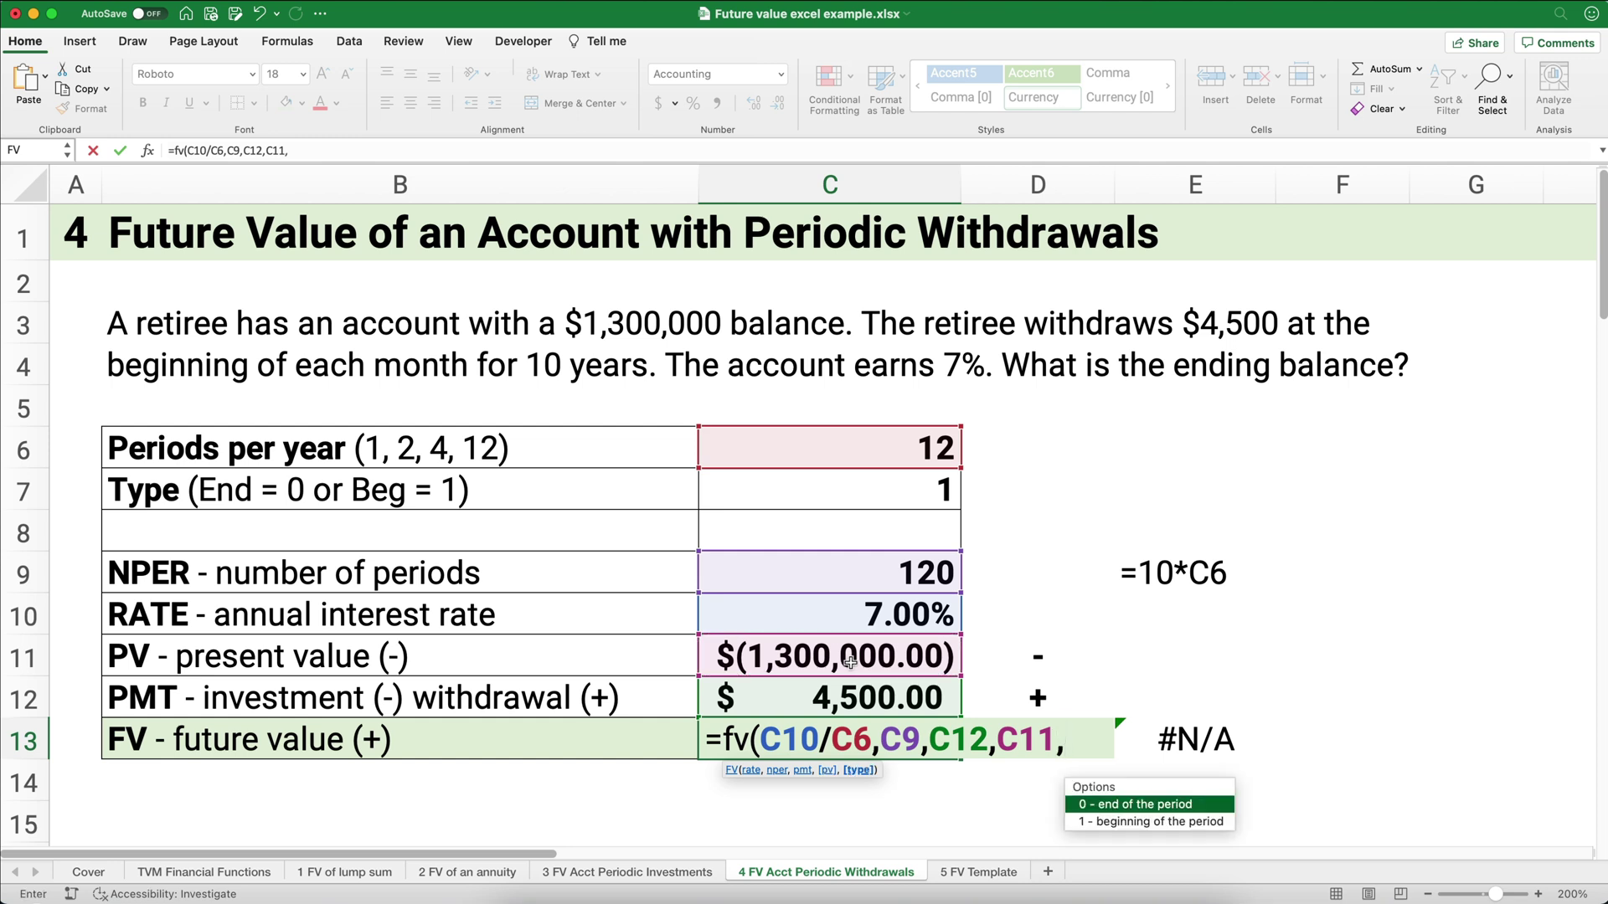
click(908, 498)
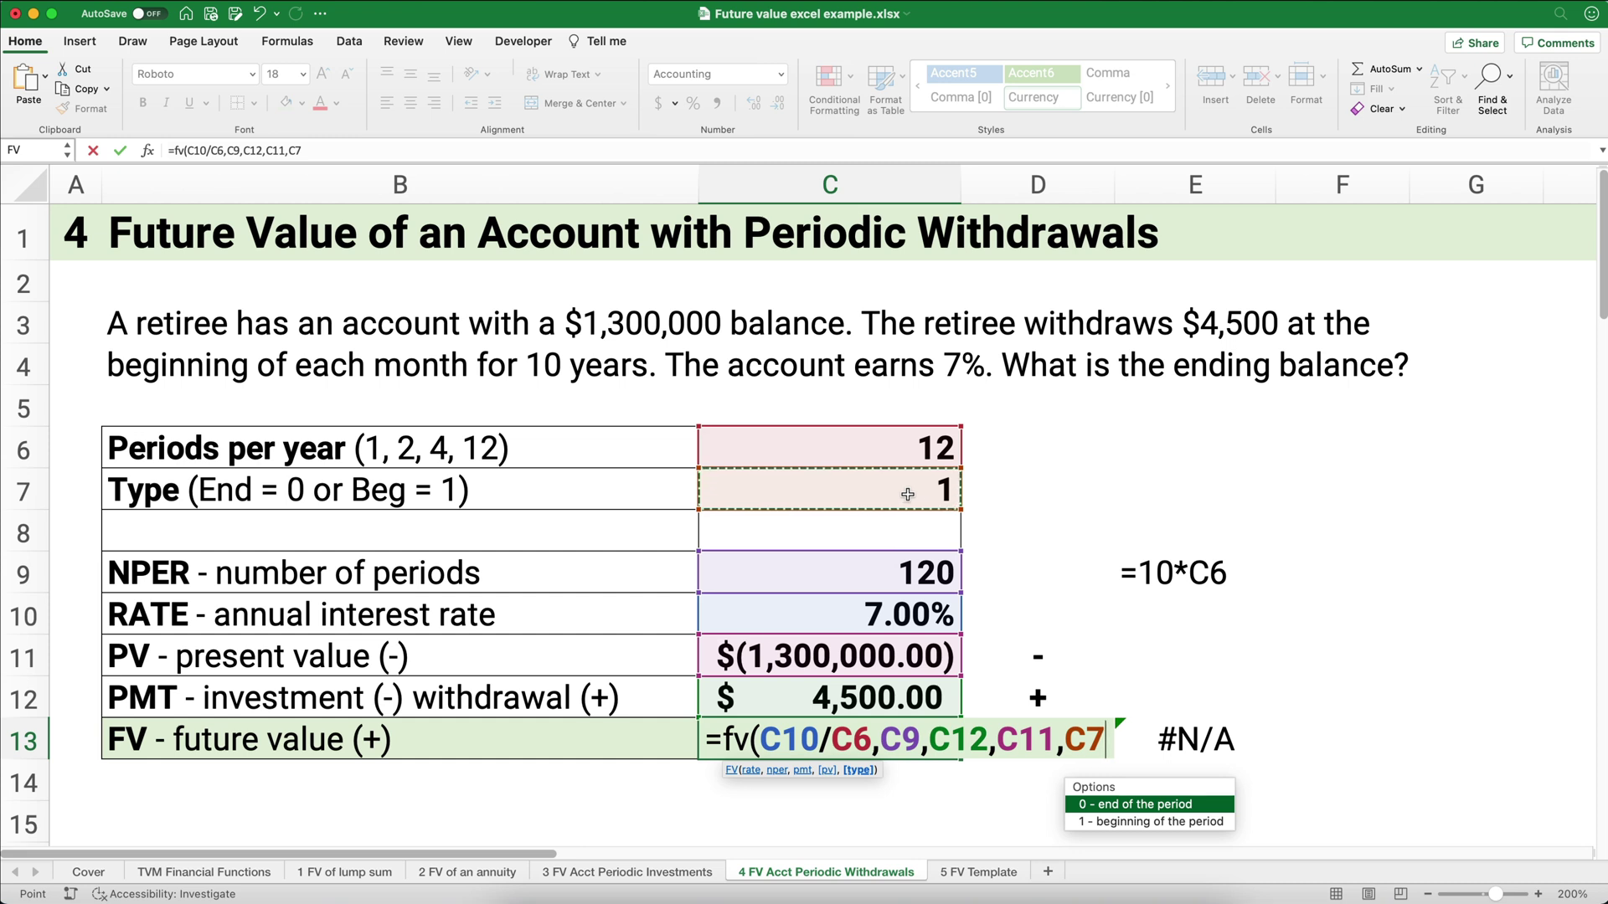
text())
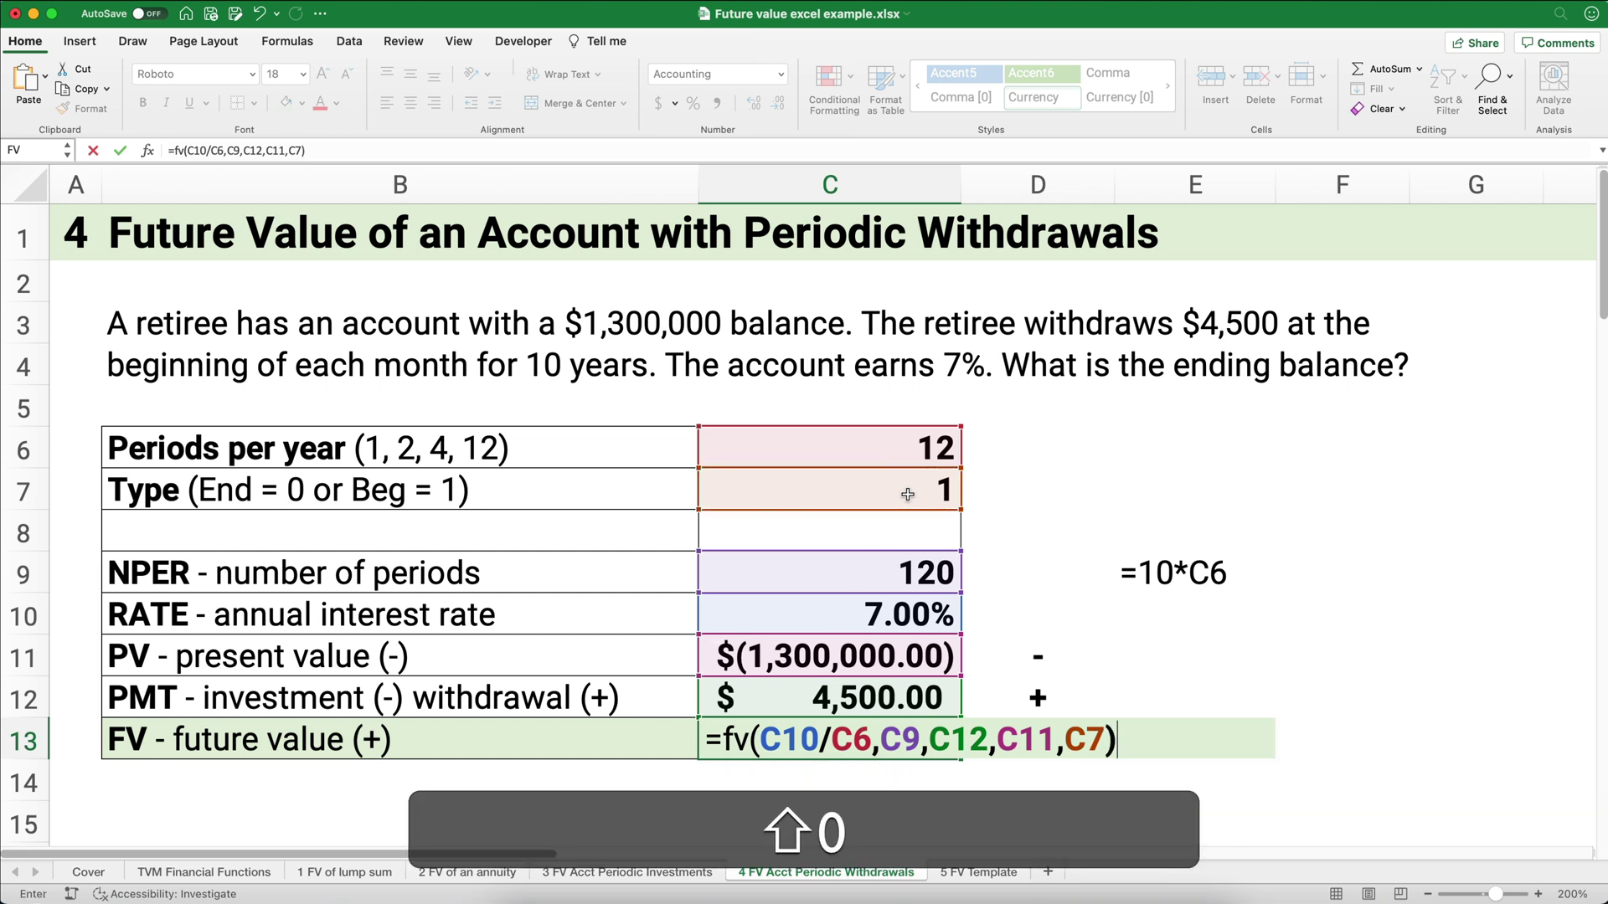
key(Return)
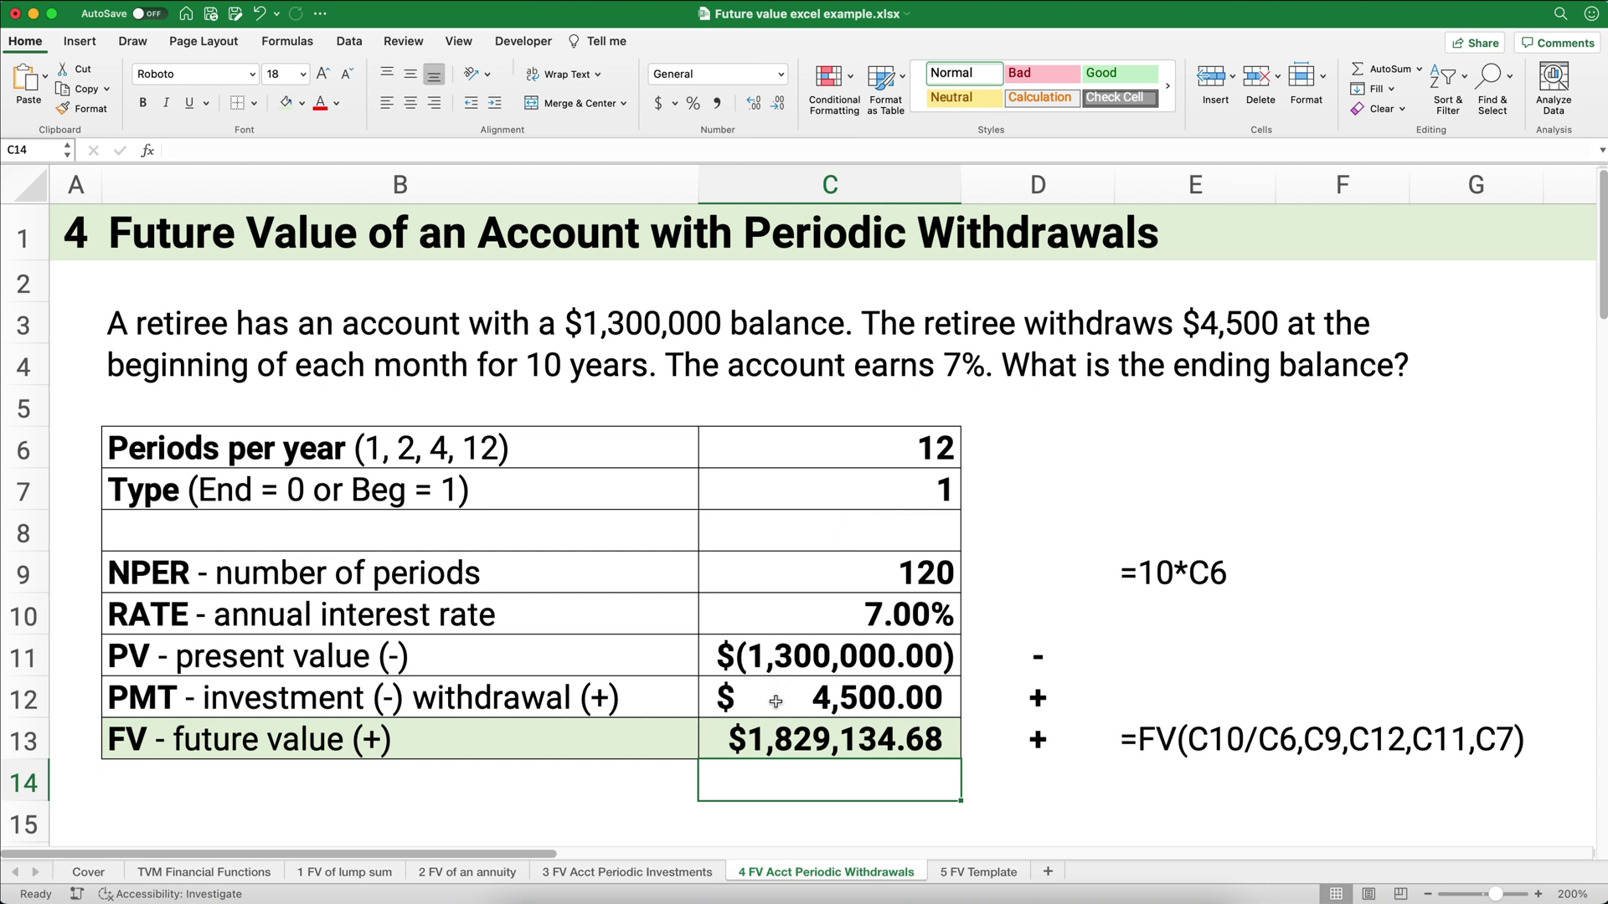
click(741, 745)
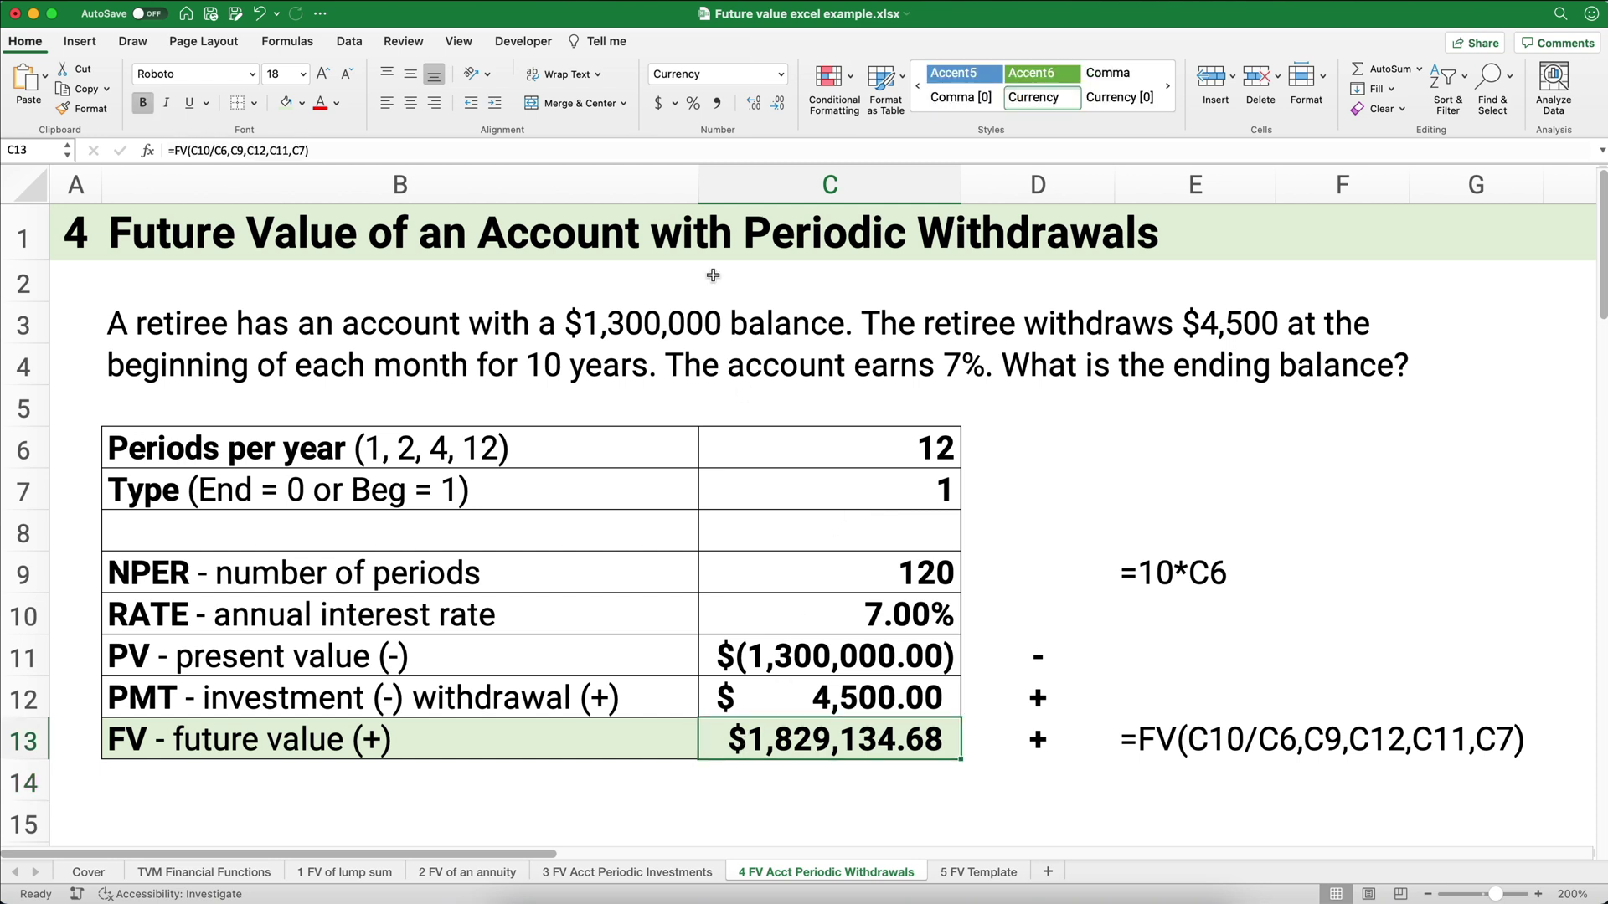
click(659, 103)
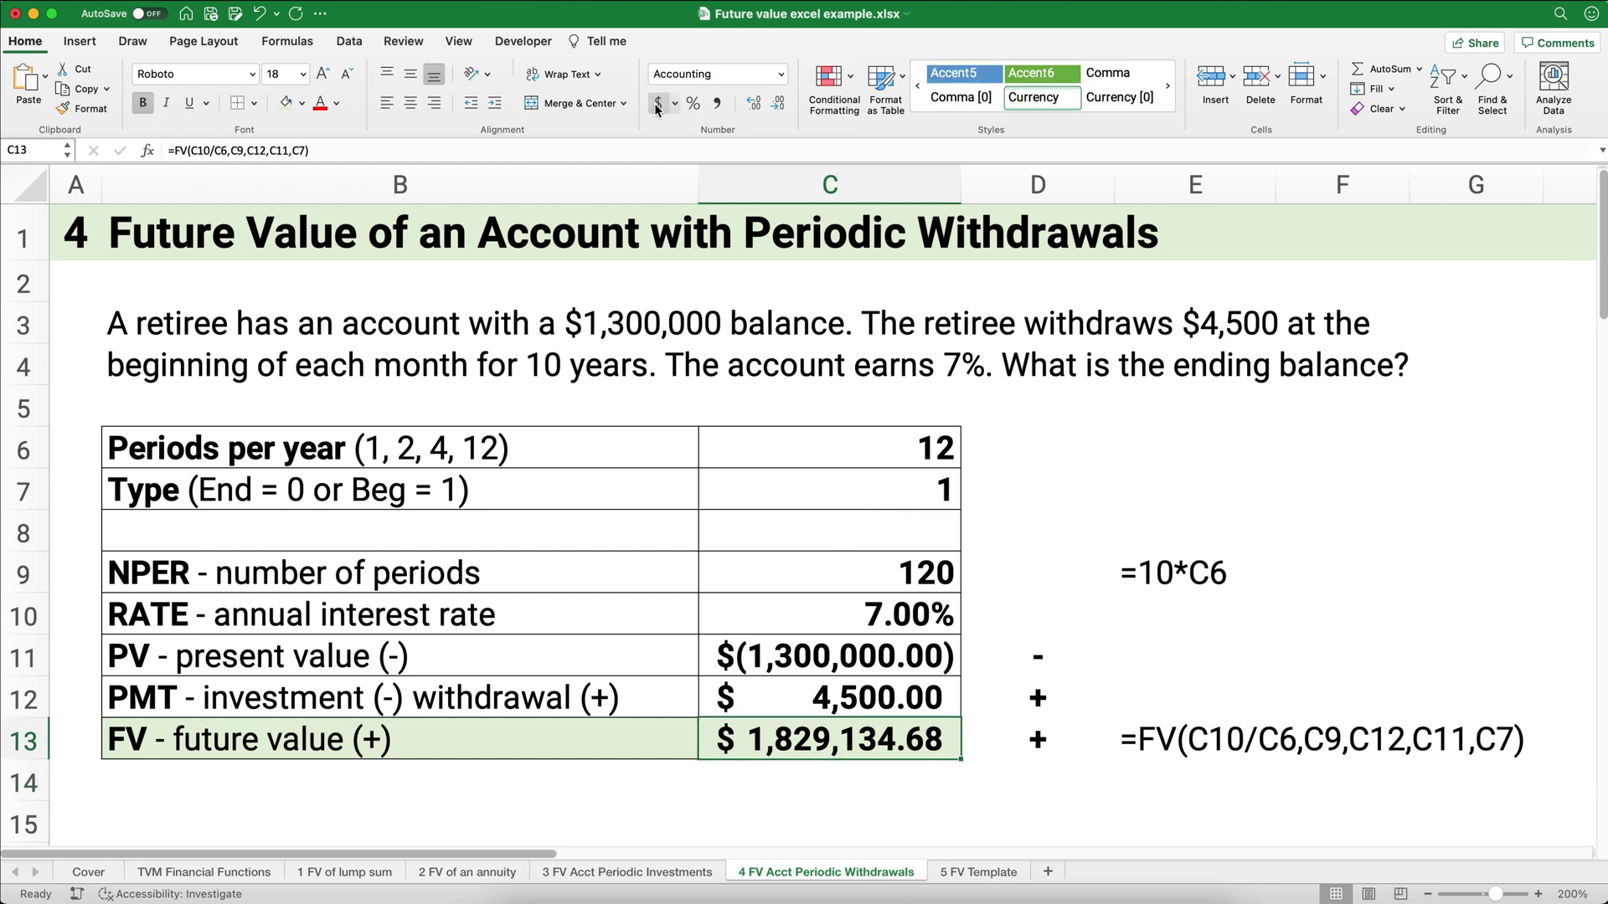
- Test the account without withdrawals by setting the payment in C12 to 0
click(838, 700)
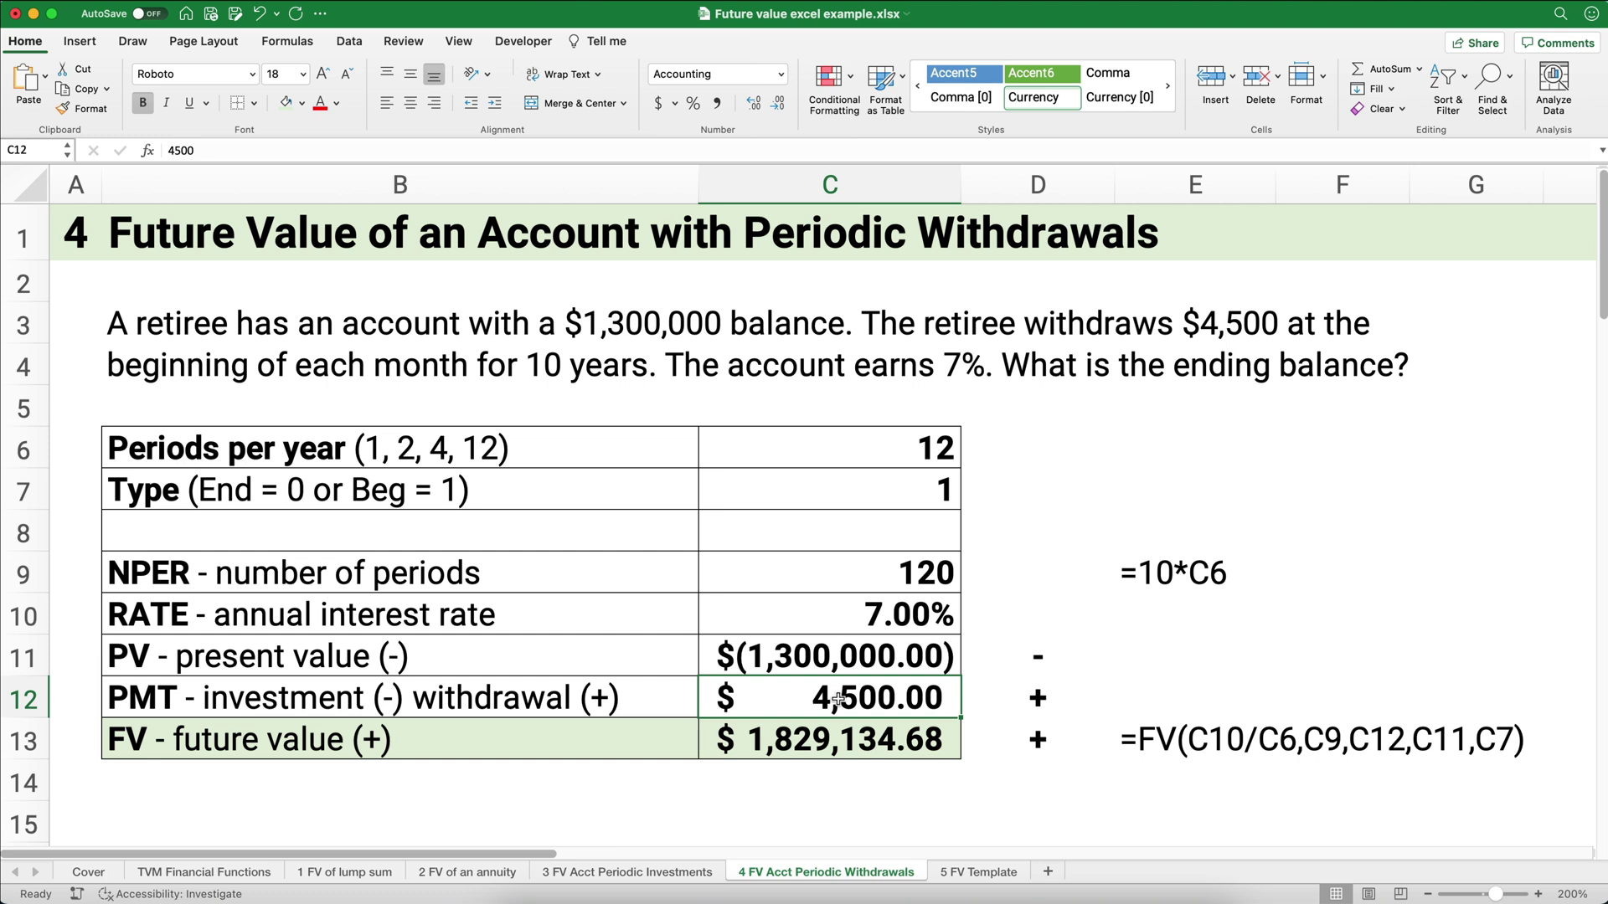
text(0)
key(Return)
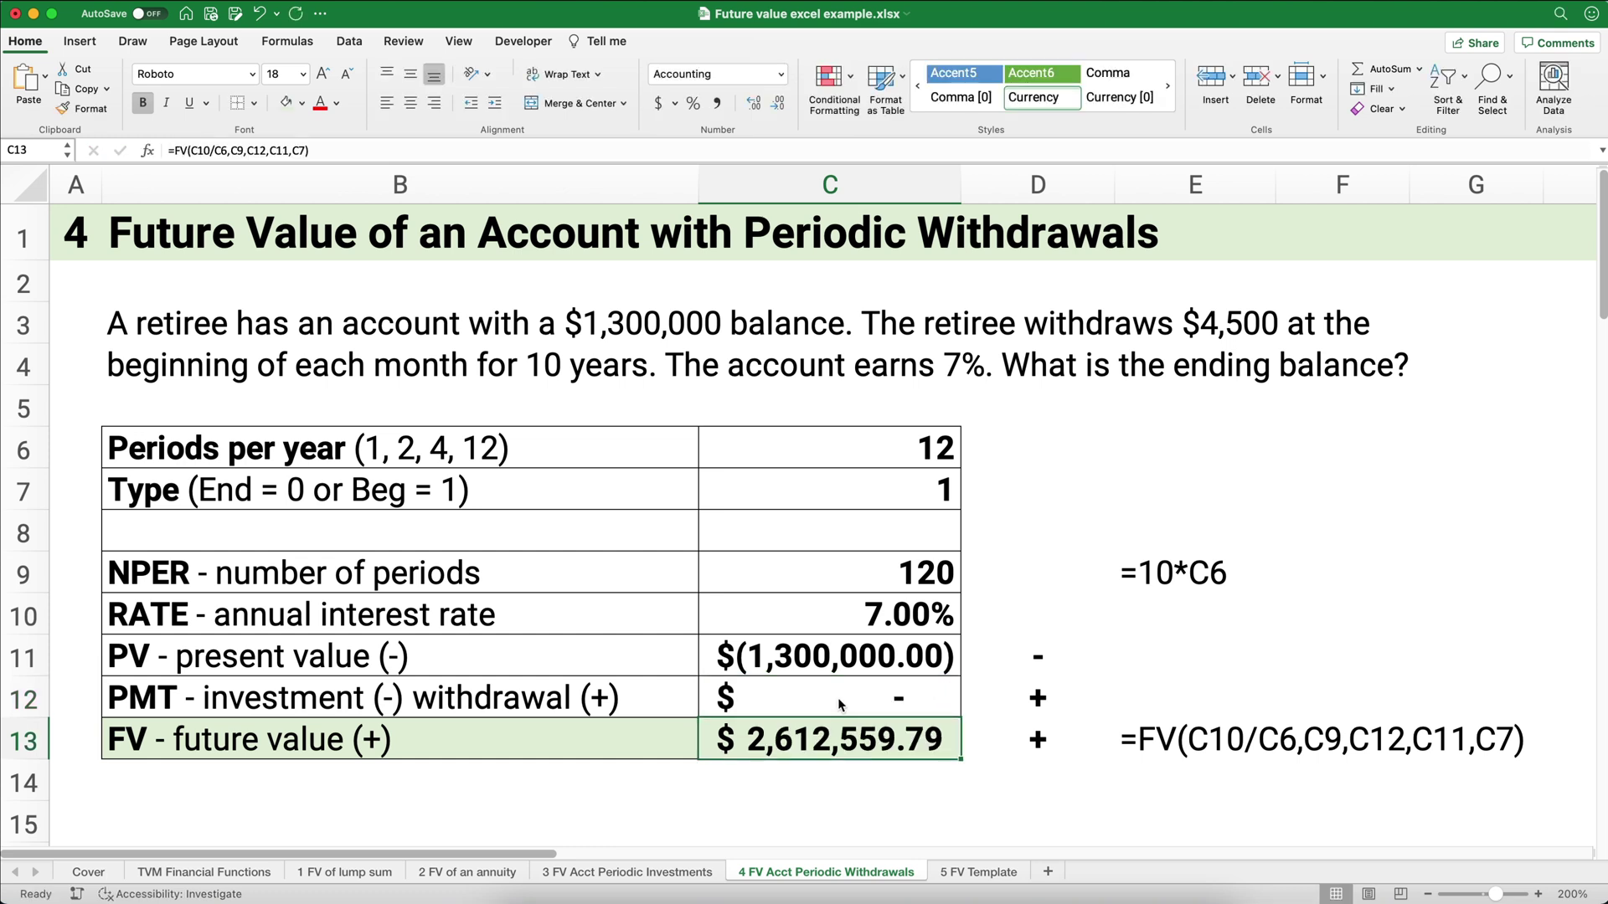
- Restore the monthly withdrawal in C12 to 4500
text(4500)
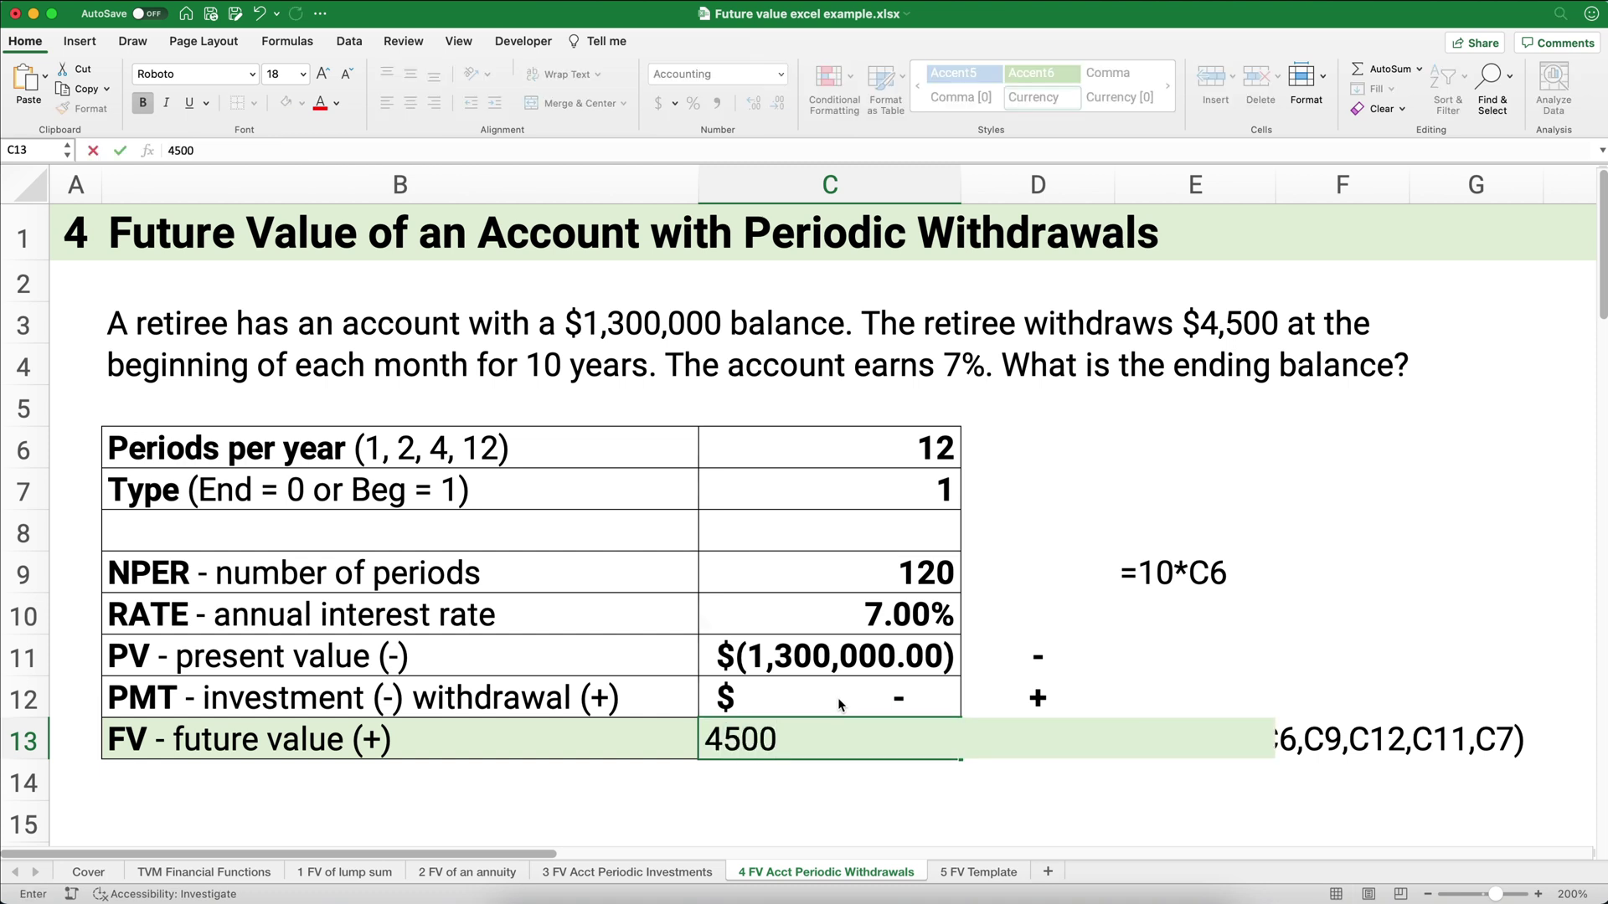
key(Escape)
click(837, 697)
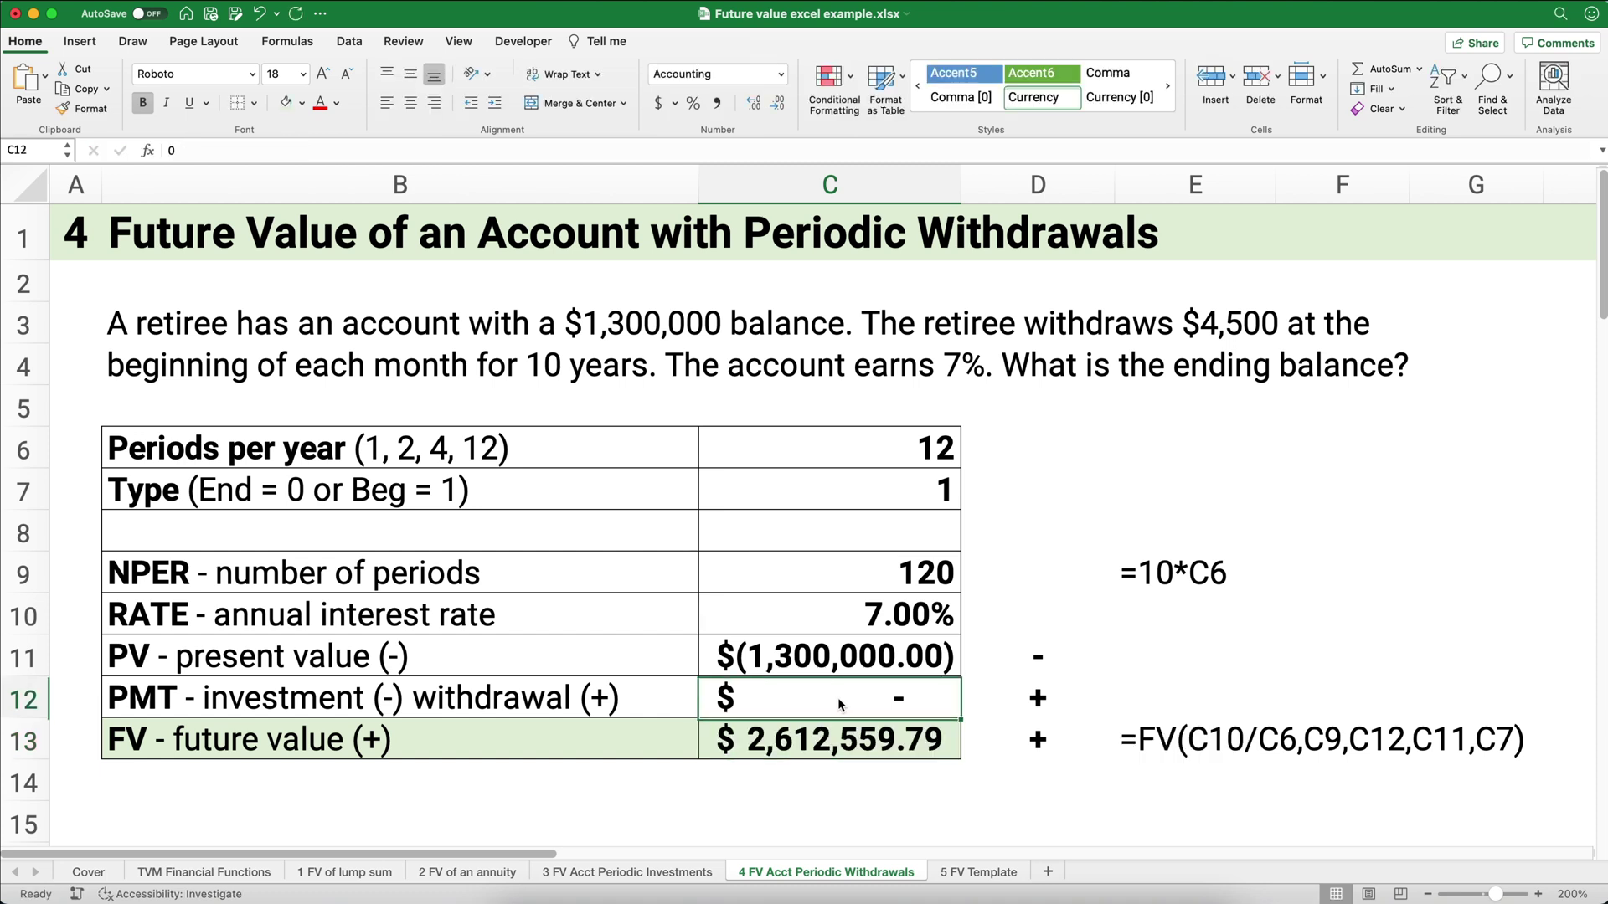
text(4,500)
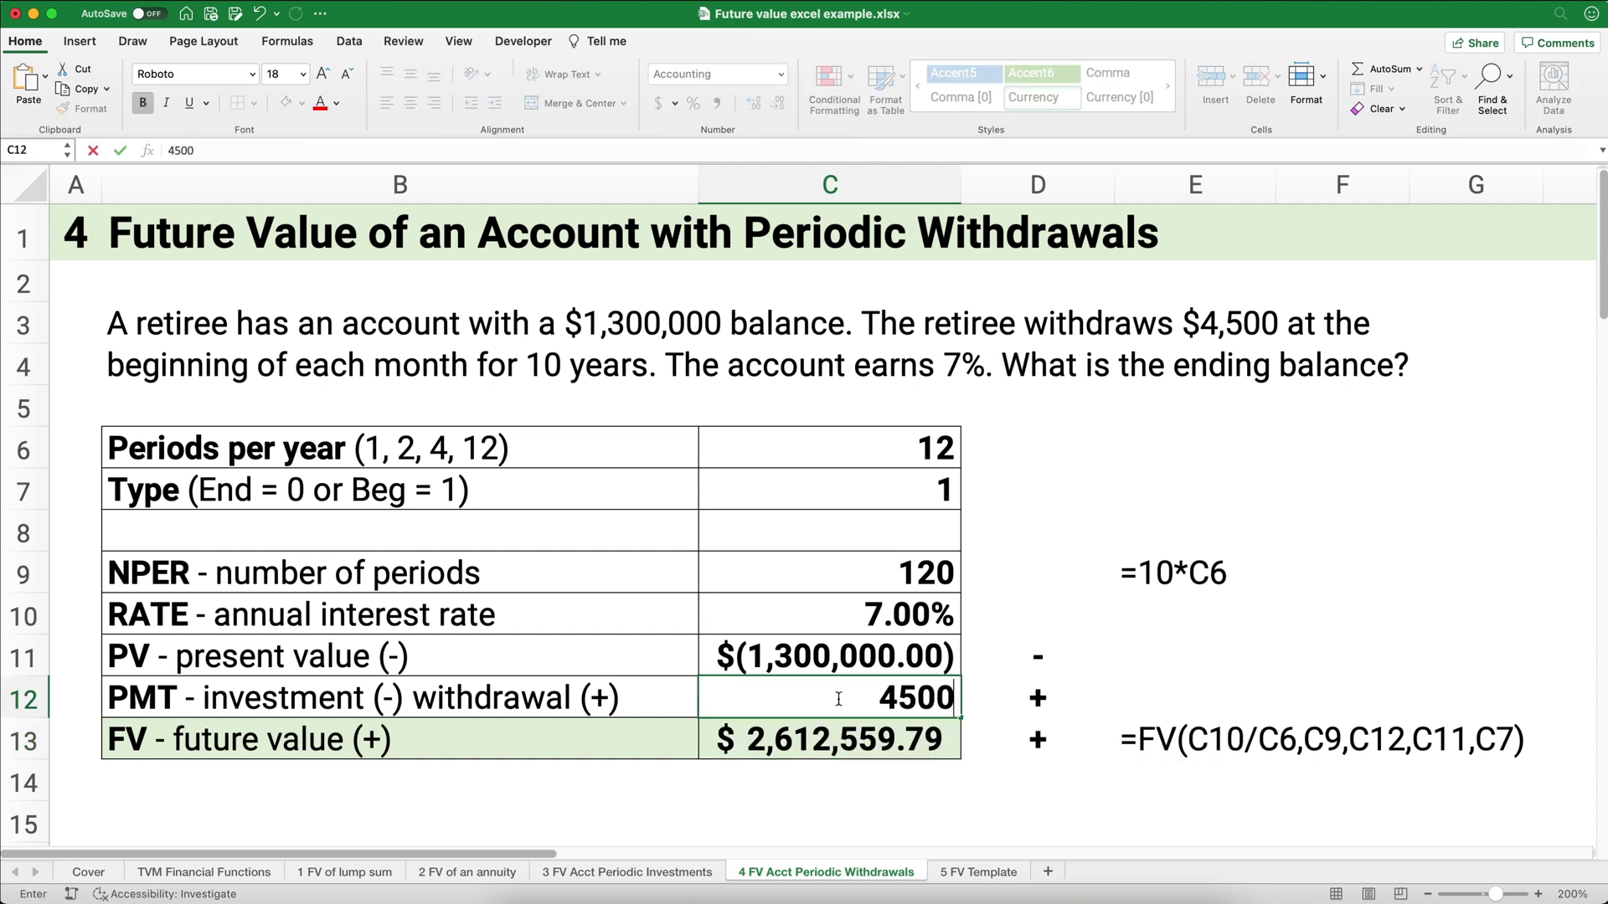
key(Return)
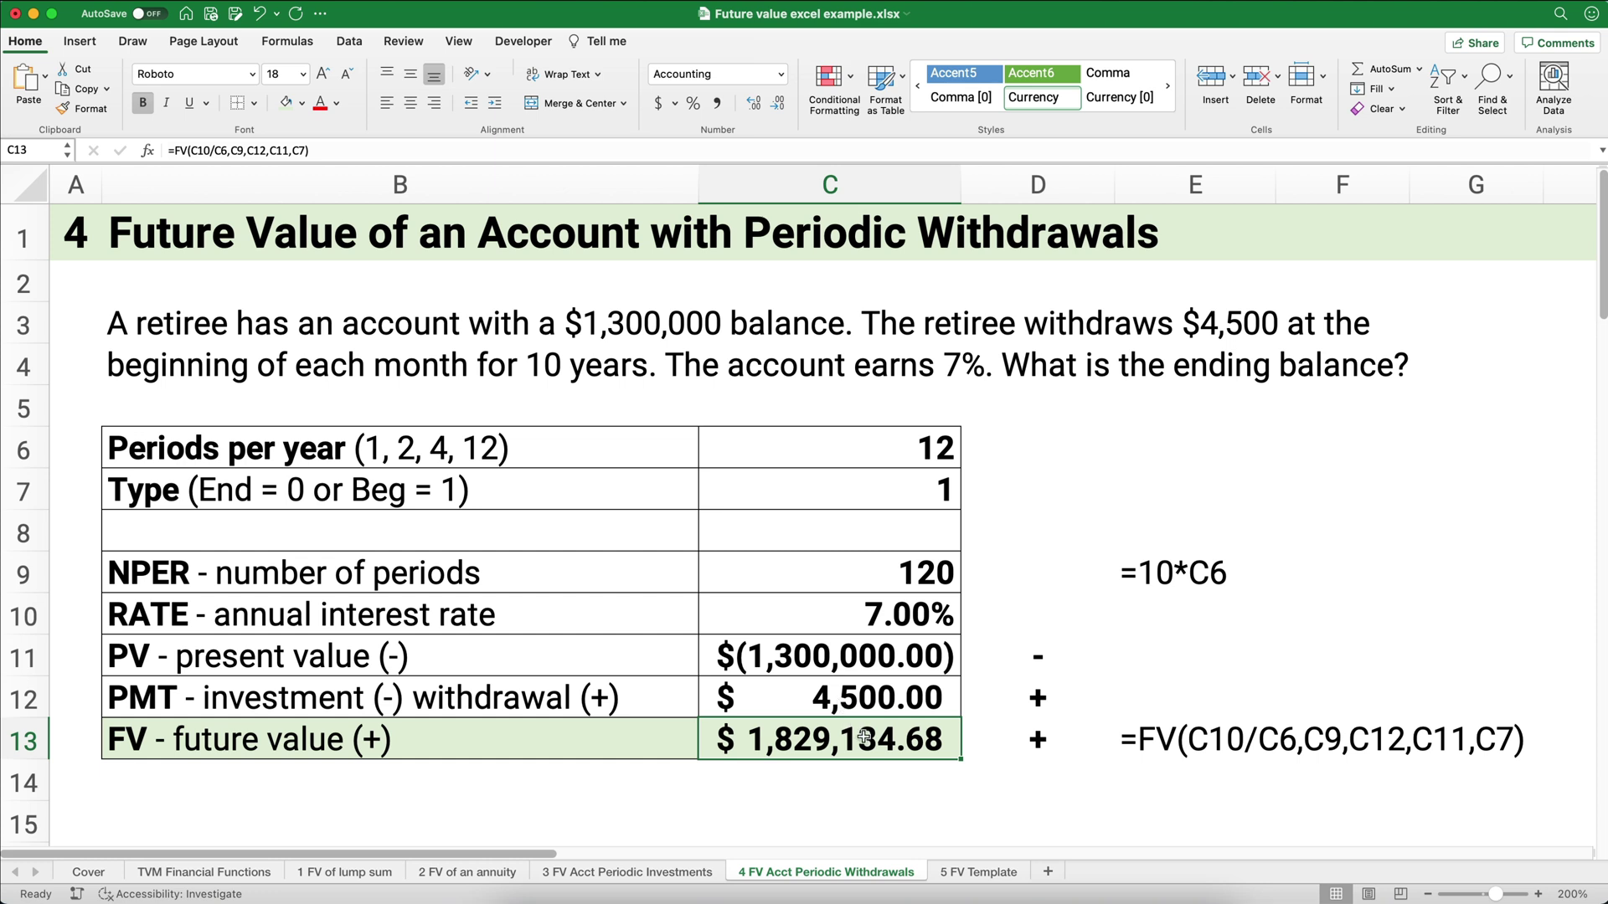
- On the 5 FV Template sheet, enter 12 periods per year in C6 and a payment type of 0 in C7
key(super+Right)
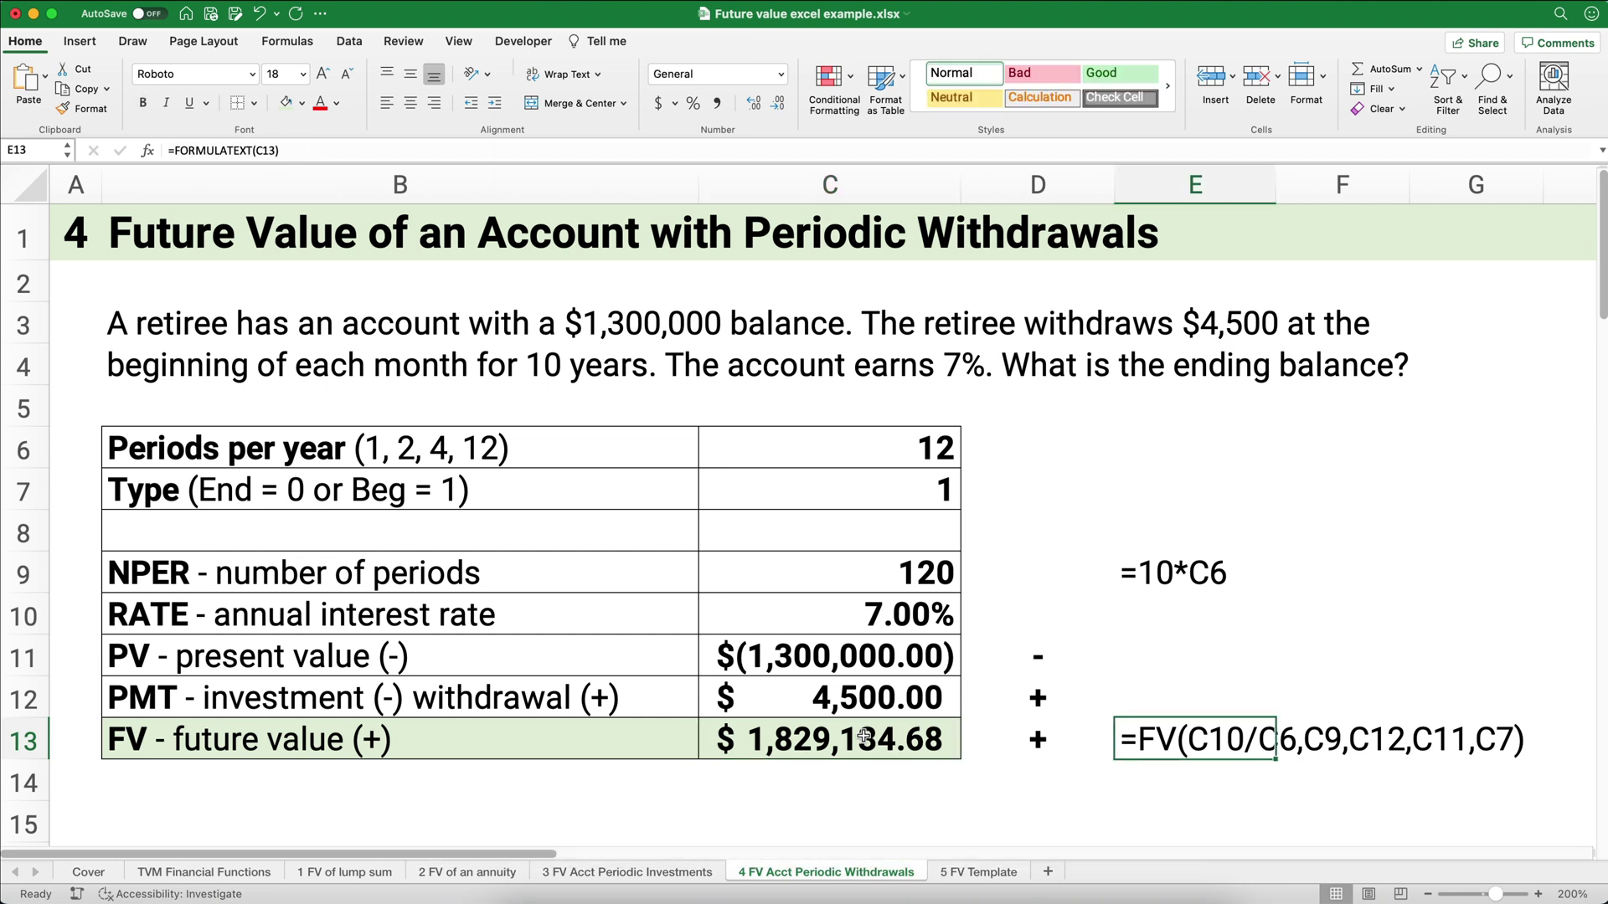
key(alt+super+Right)
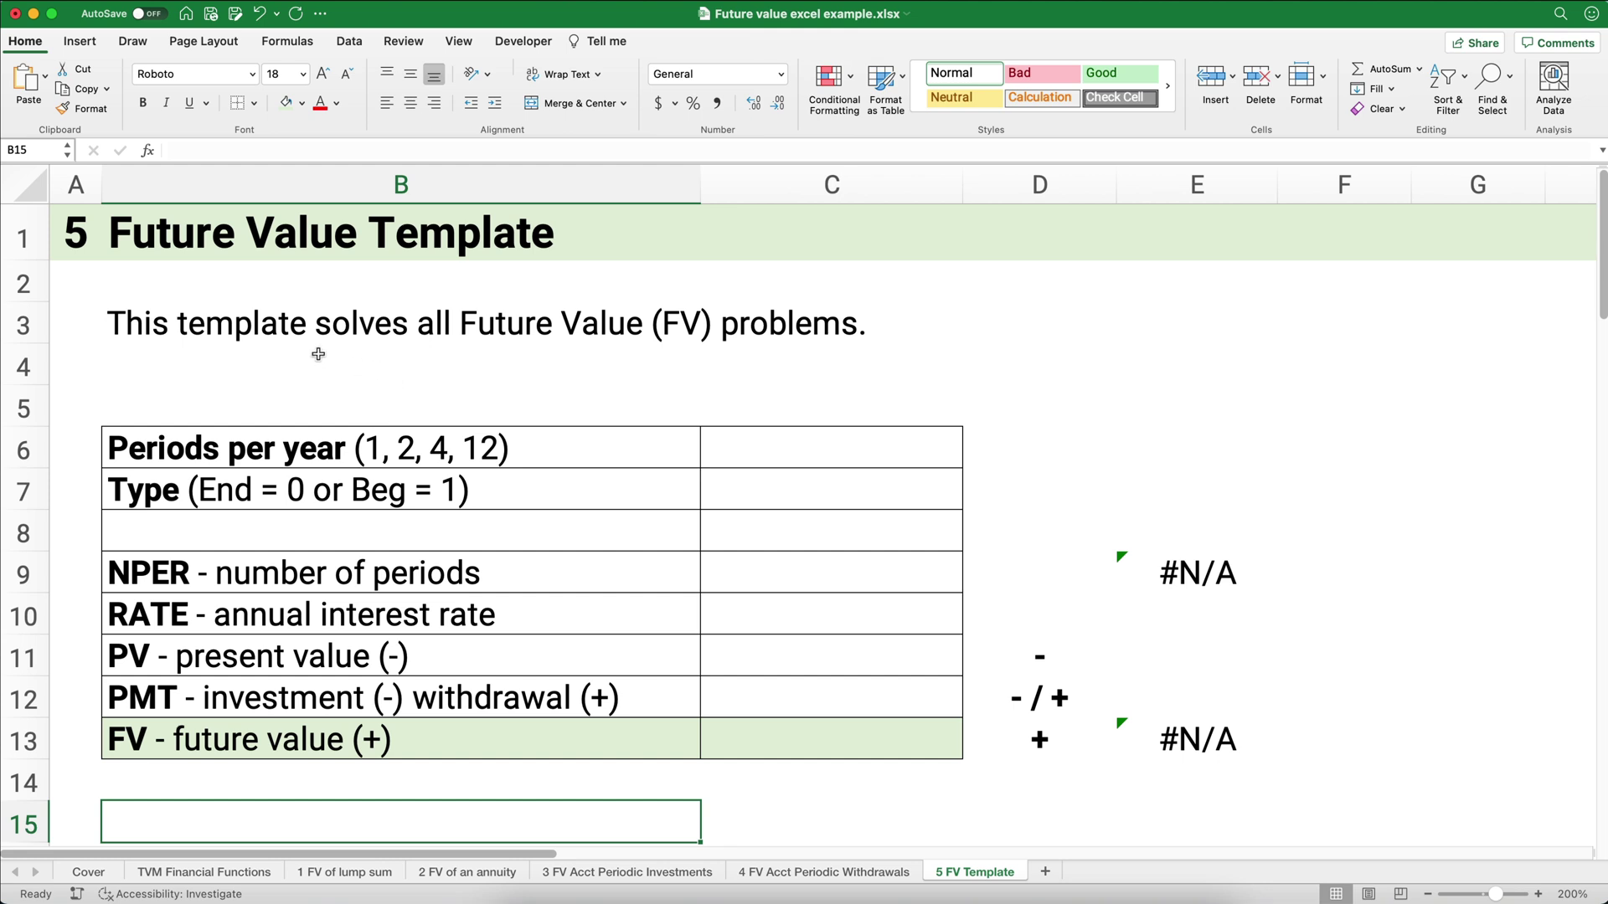
click(737, 453)
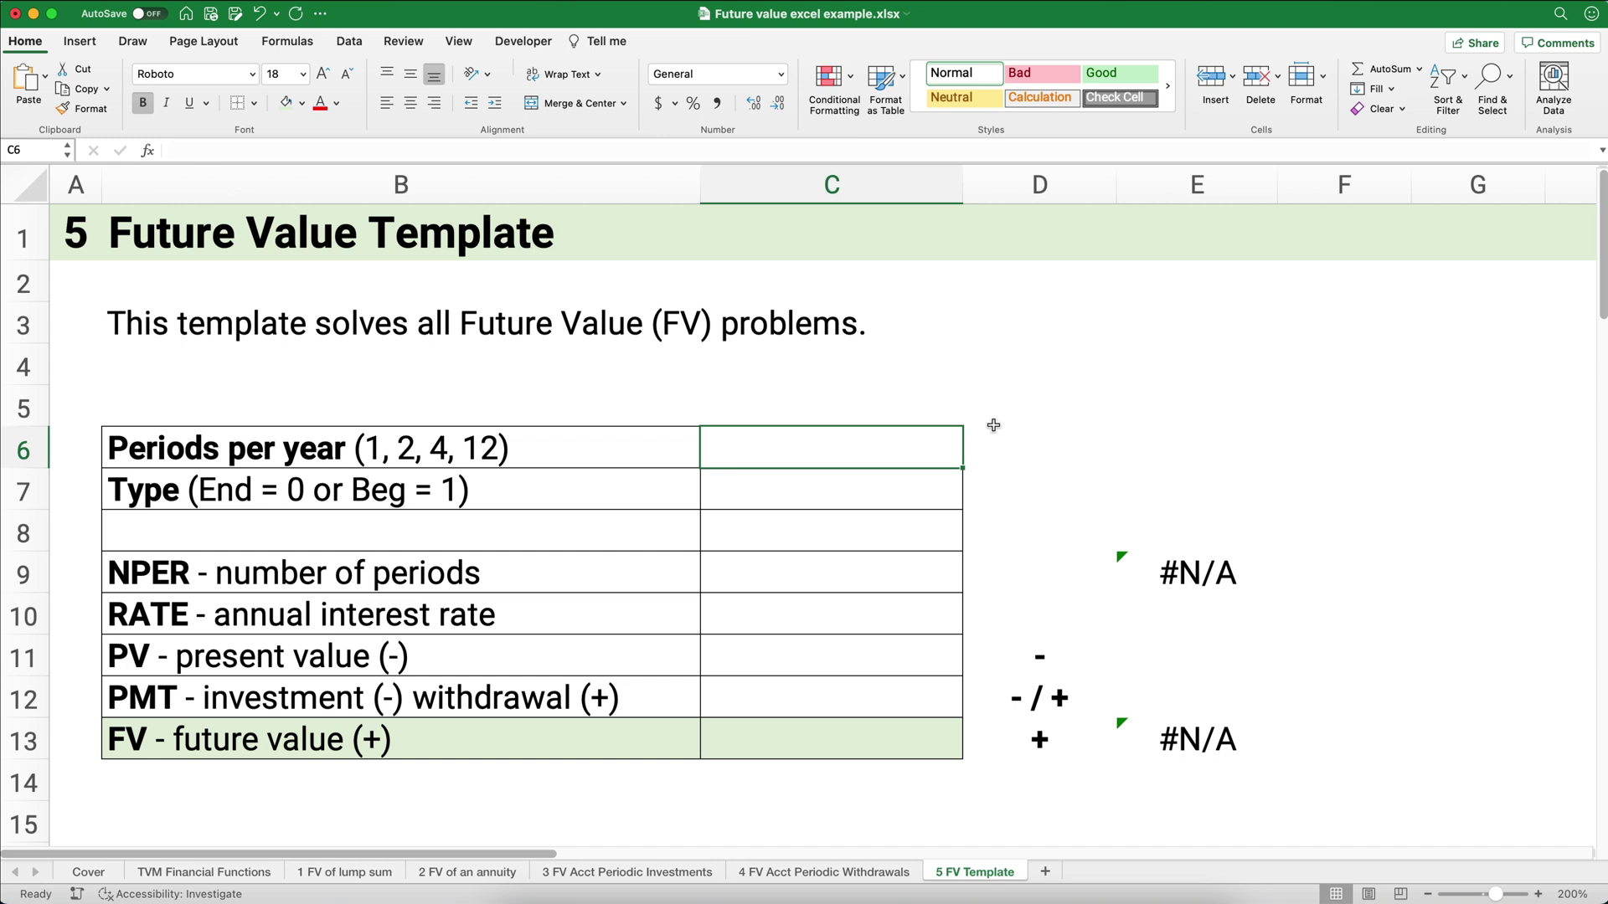
text(12)
key(Return)
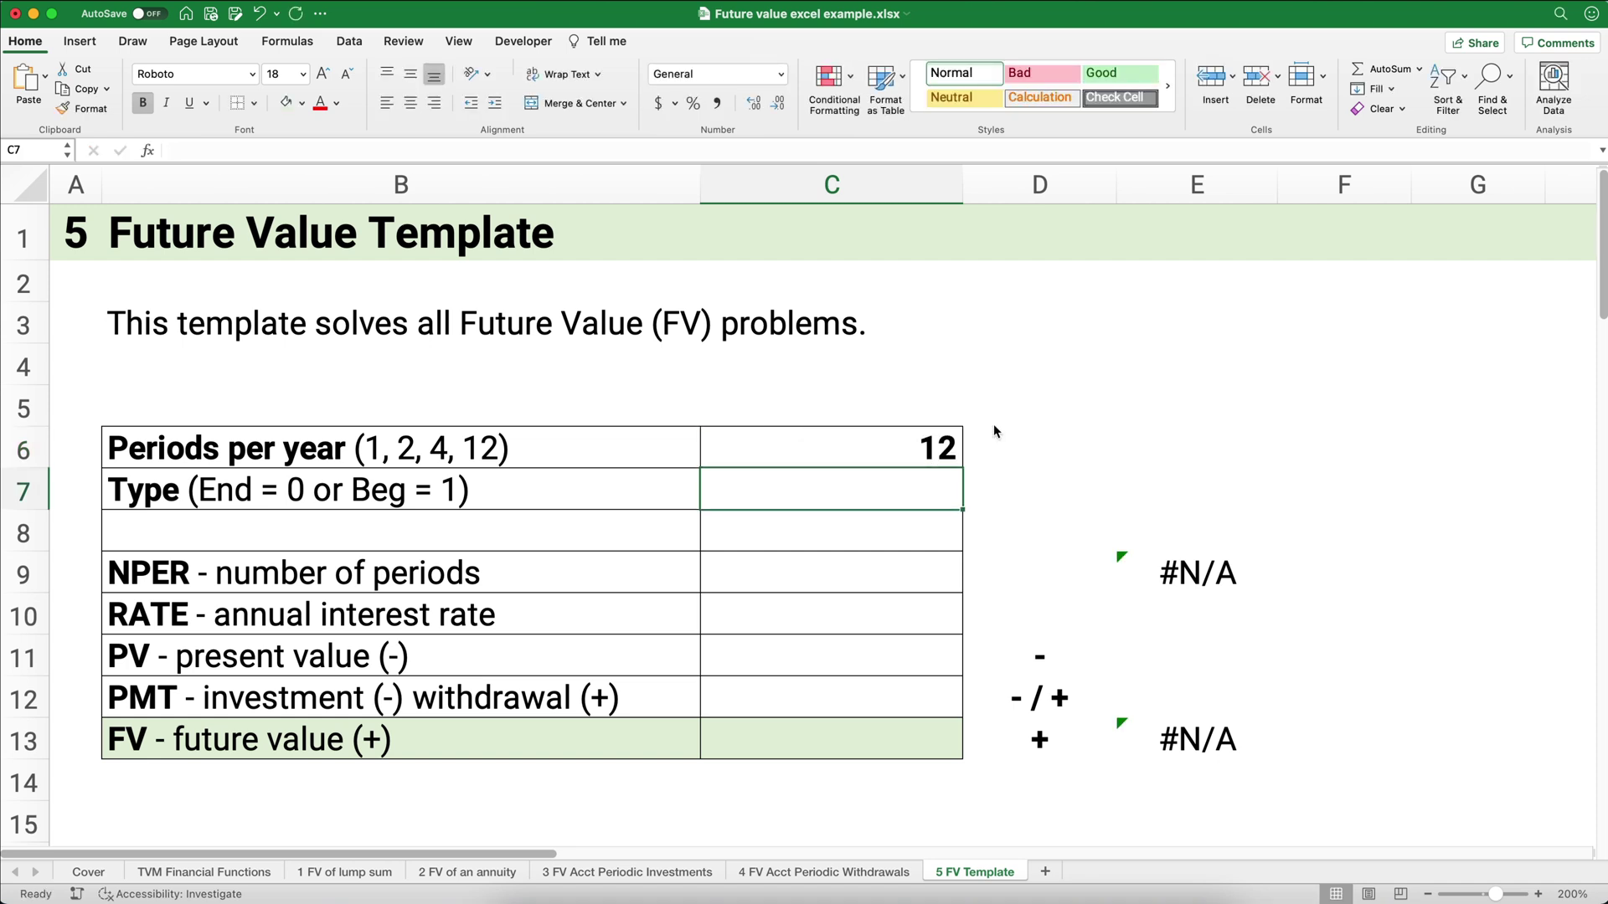
text(0)
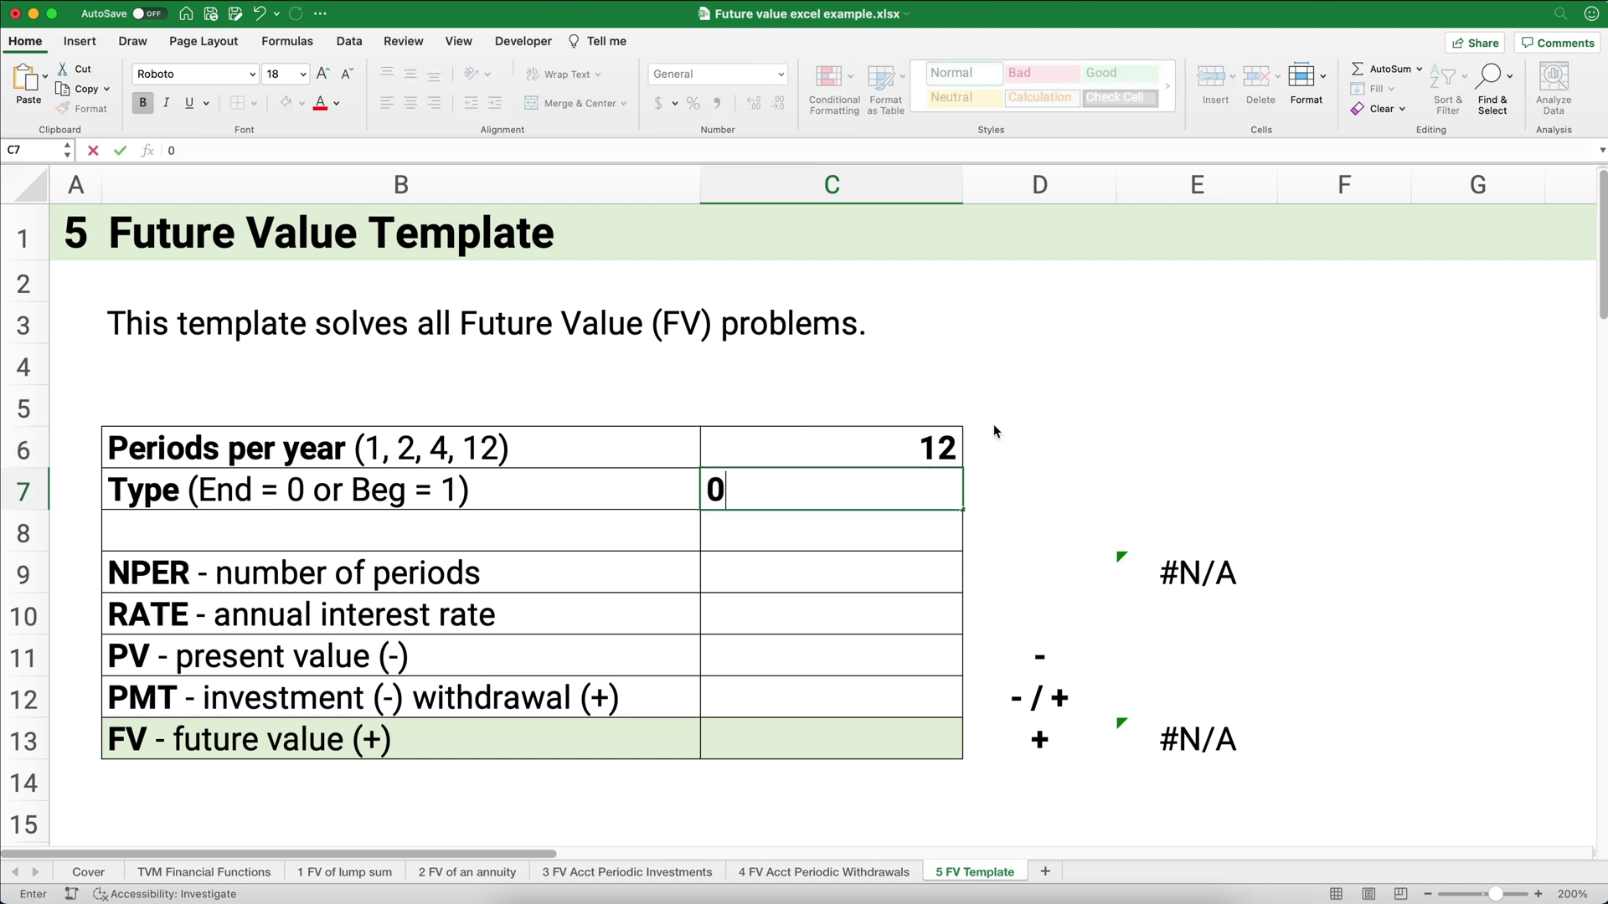
key(Return)
key(Return)
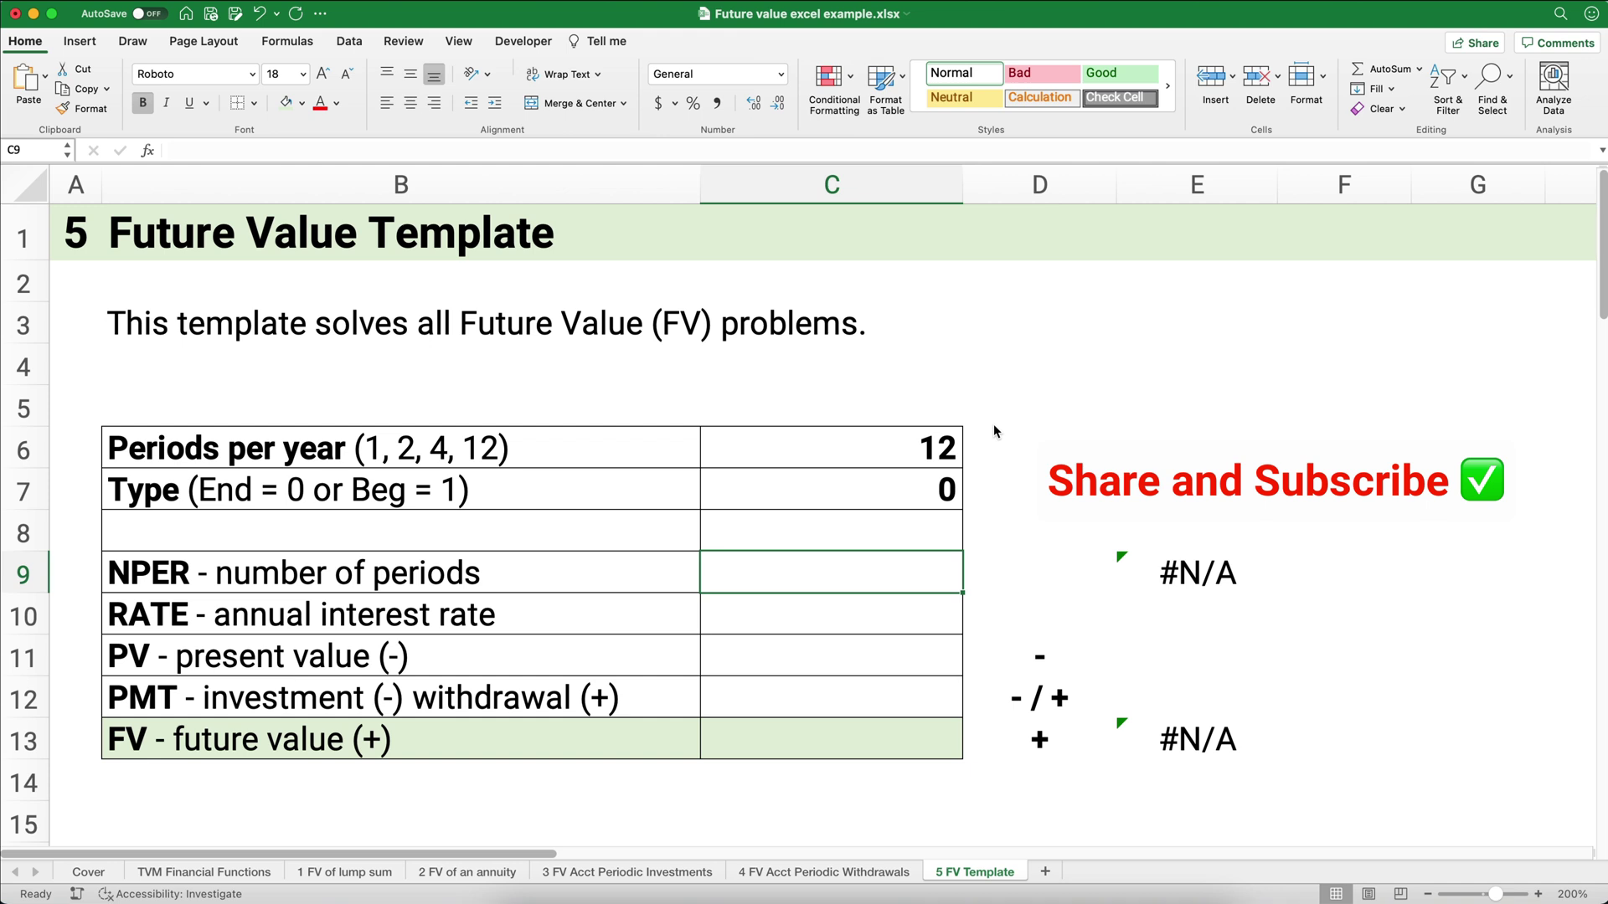
- Calculate the number of periods in C9 with =10*C6 and enter an annual interest rate of 8% in C10
text(=1)
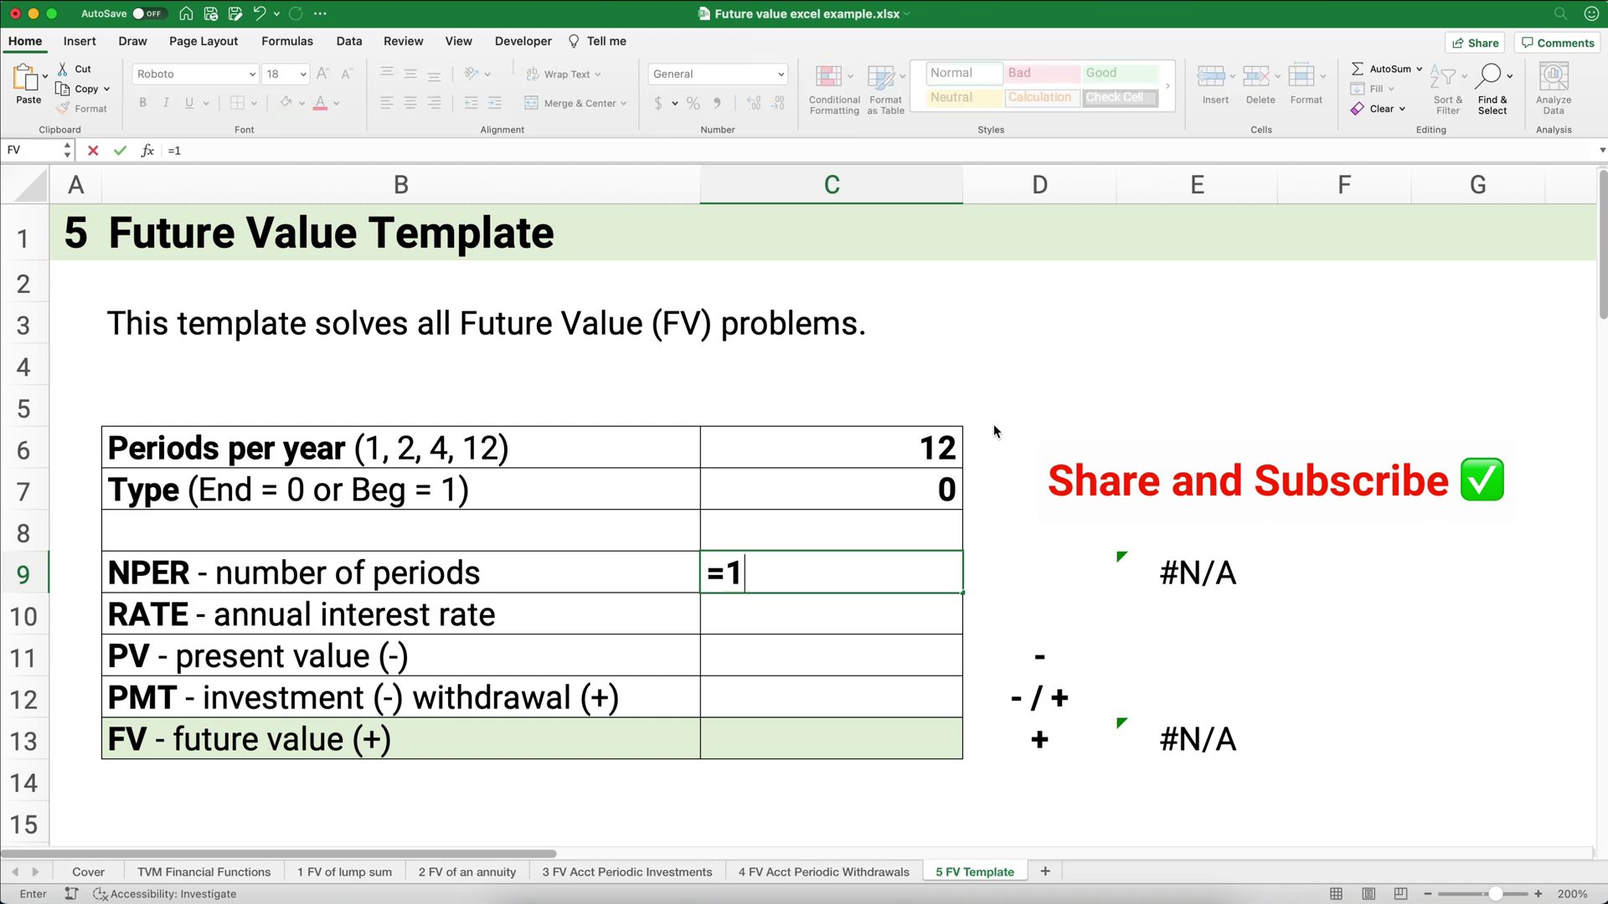
text(0*)
click(939, 446)
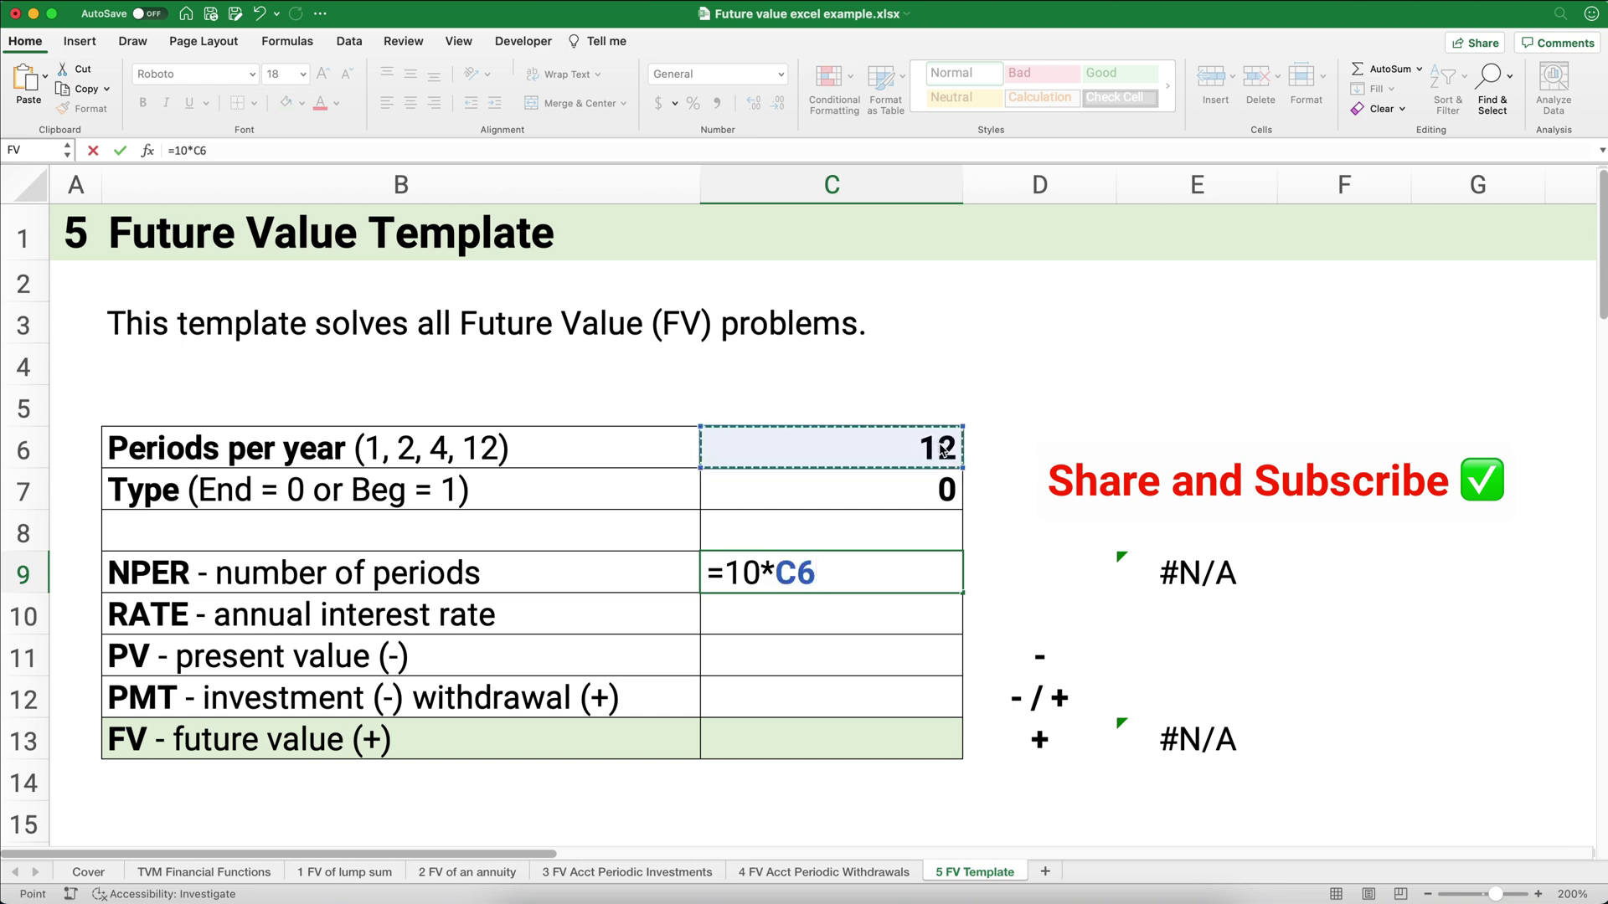
key(Return)
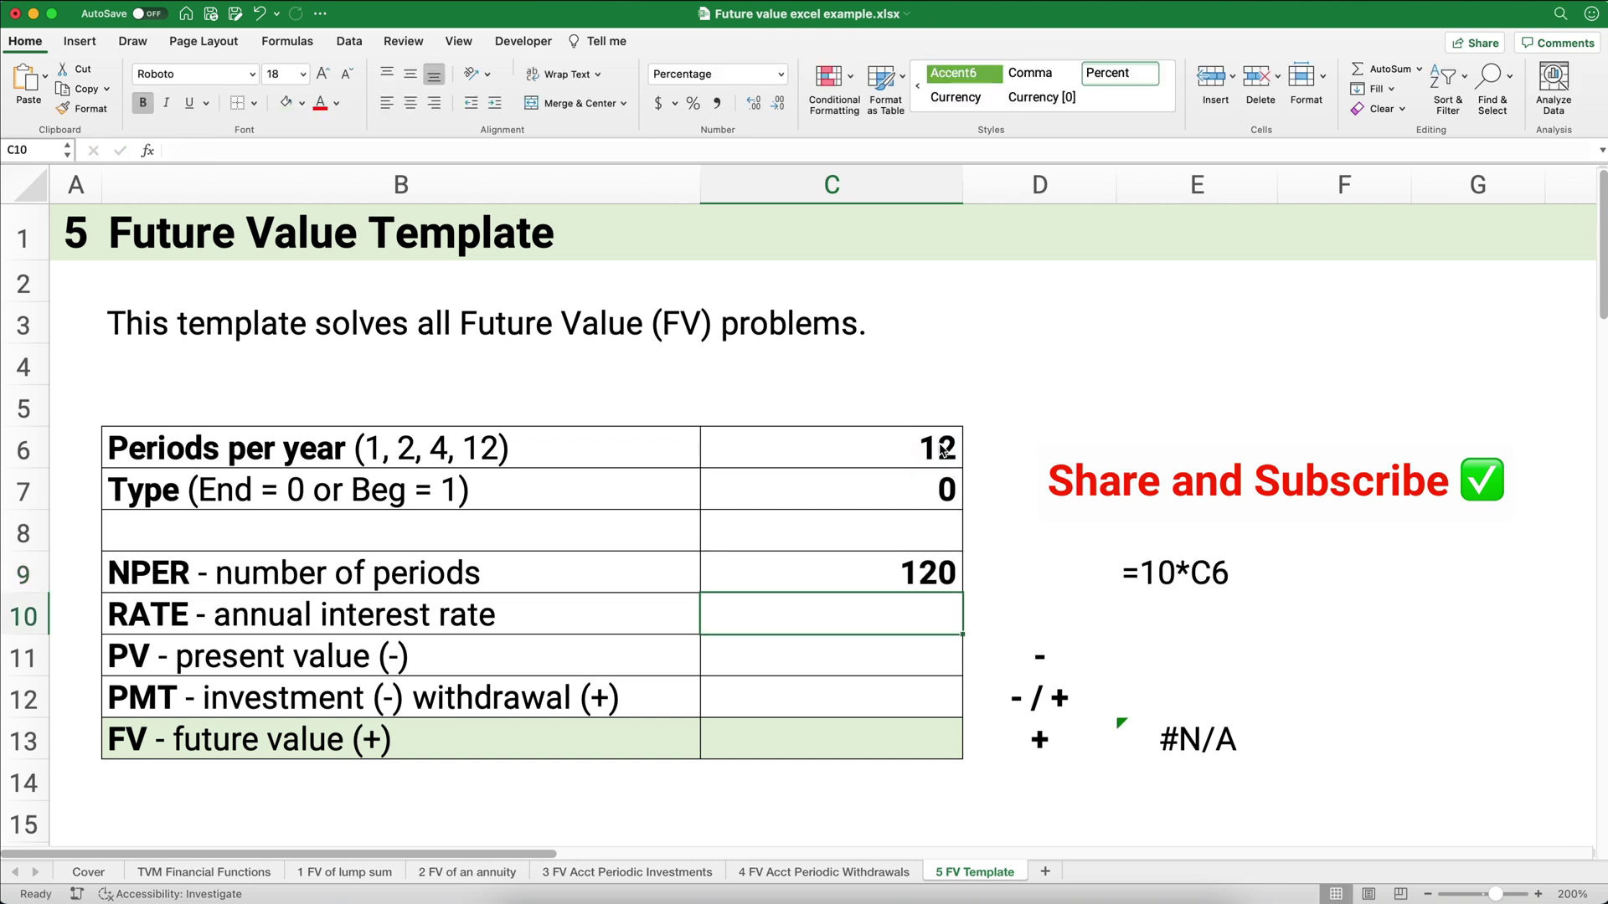
text(8%)
key(Return)
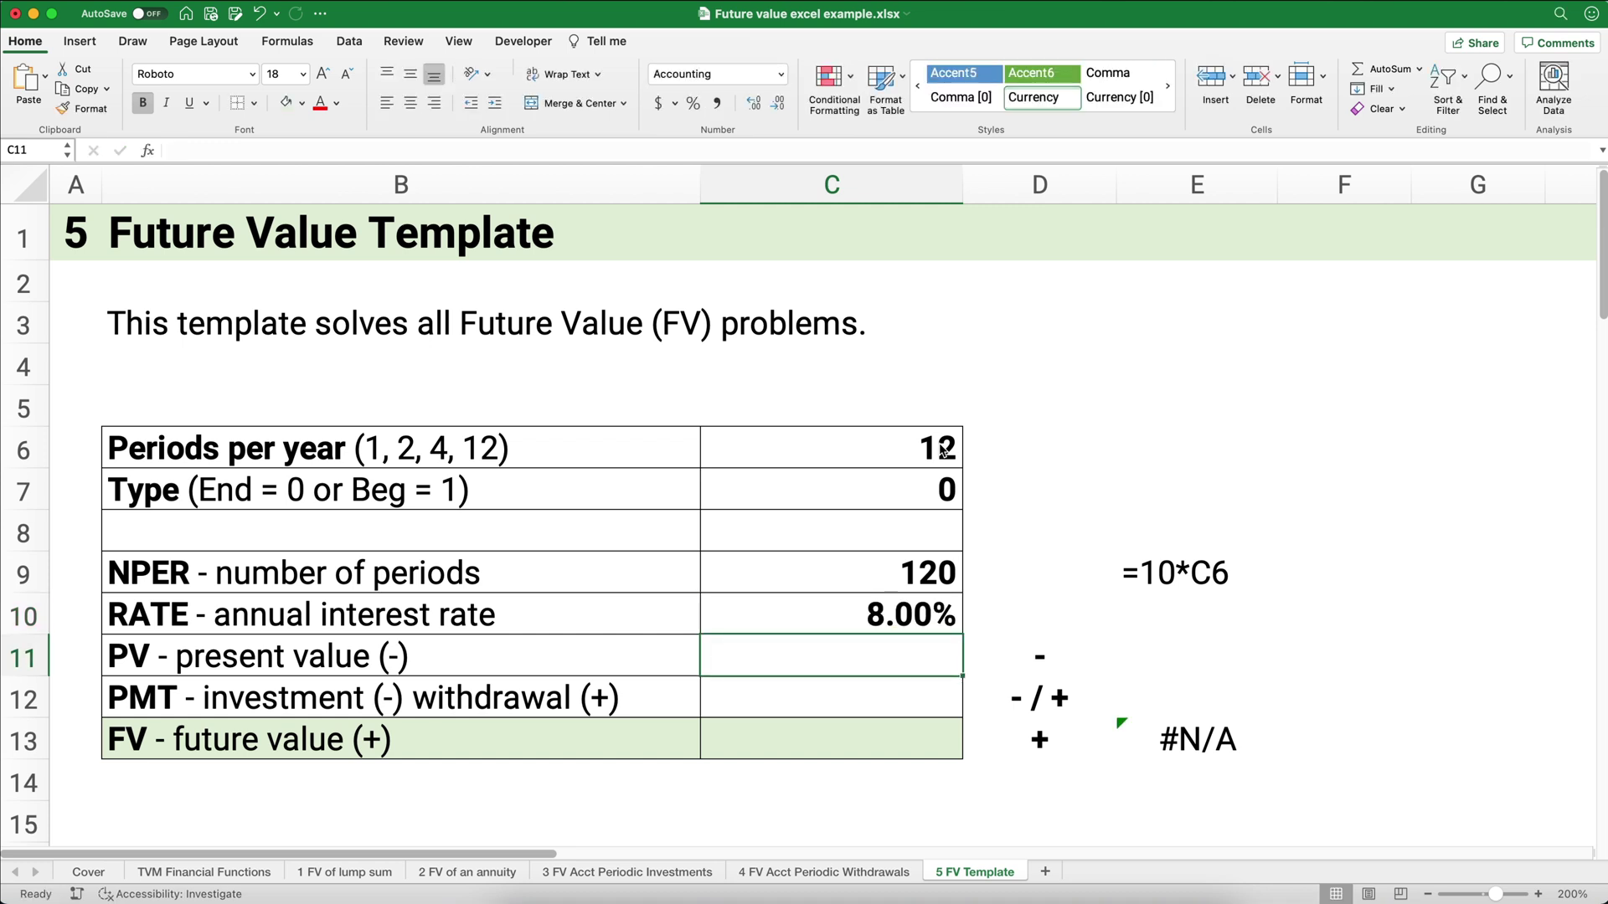
- Enter a present value of -1000 in C11 and a periodic investment of -100 in C12
text(-100)
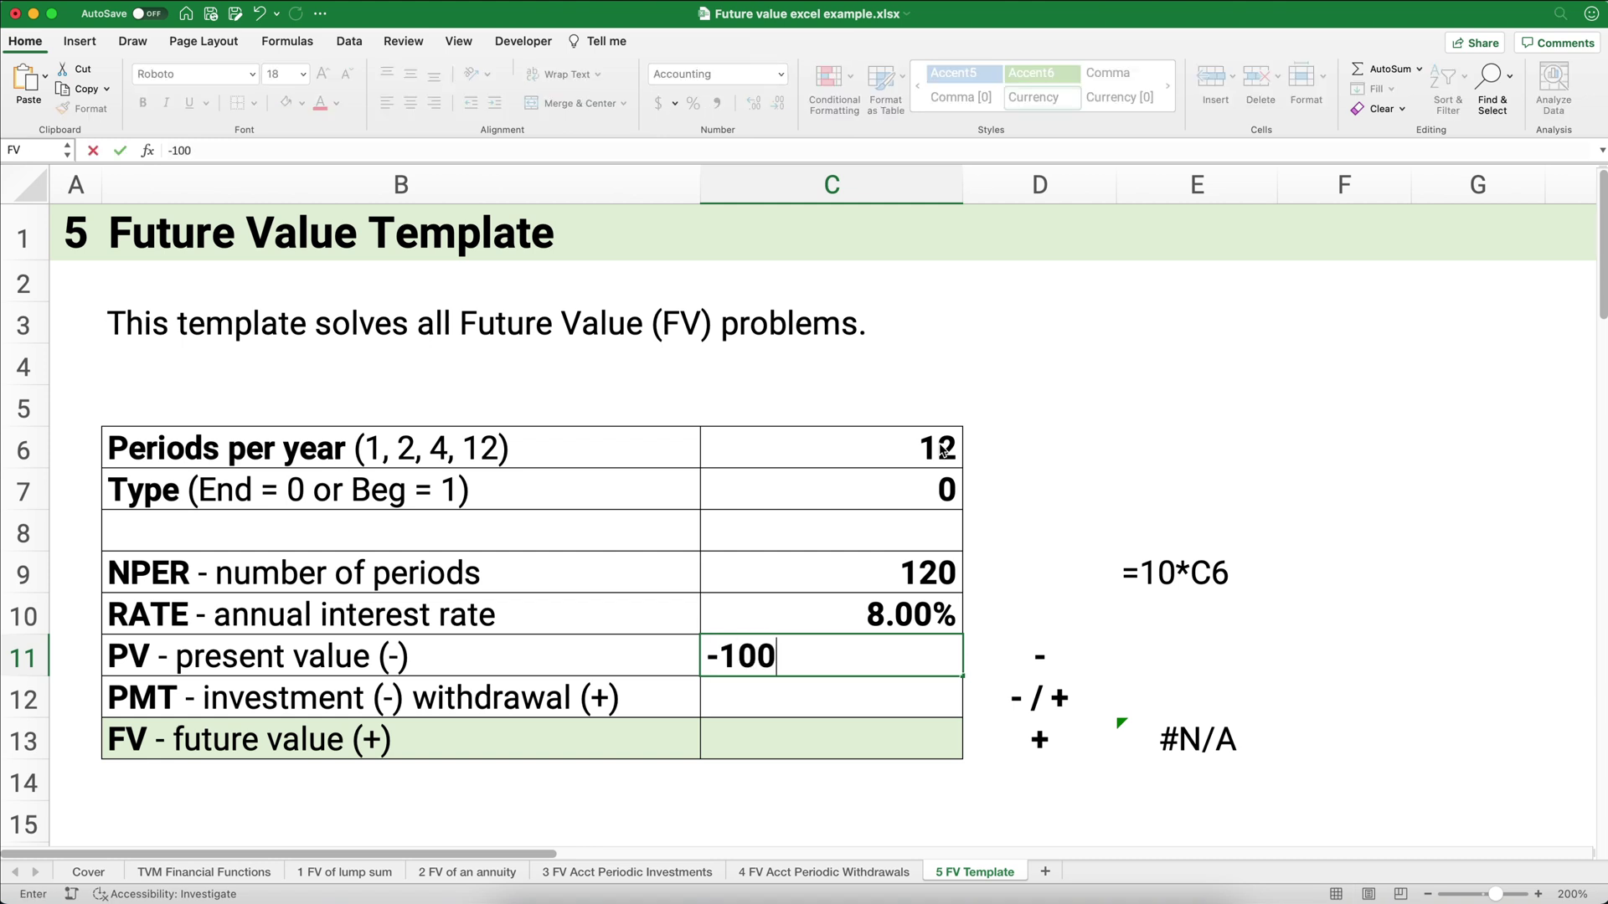
text(0)
key(Return)
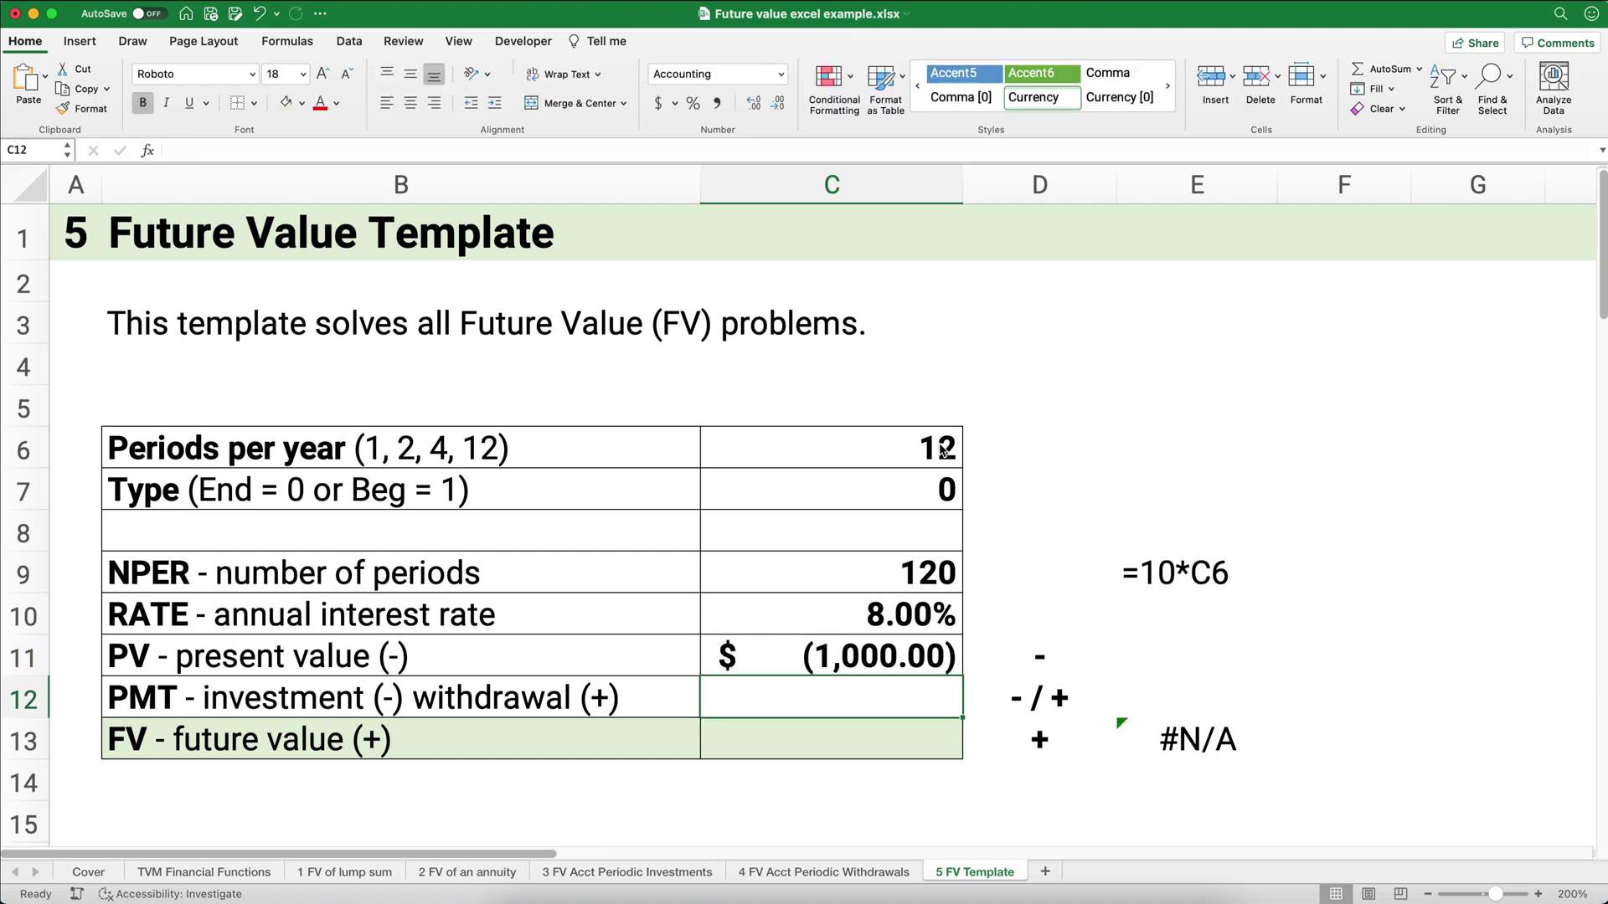
text(10)
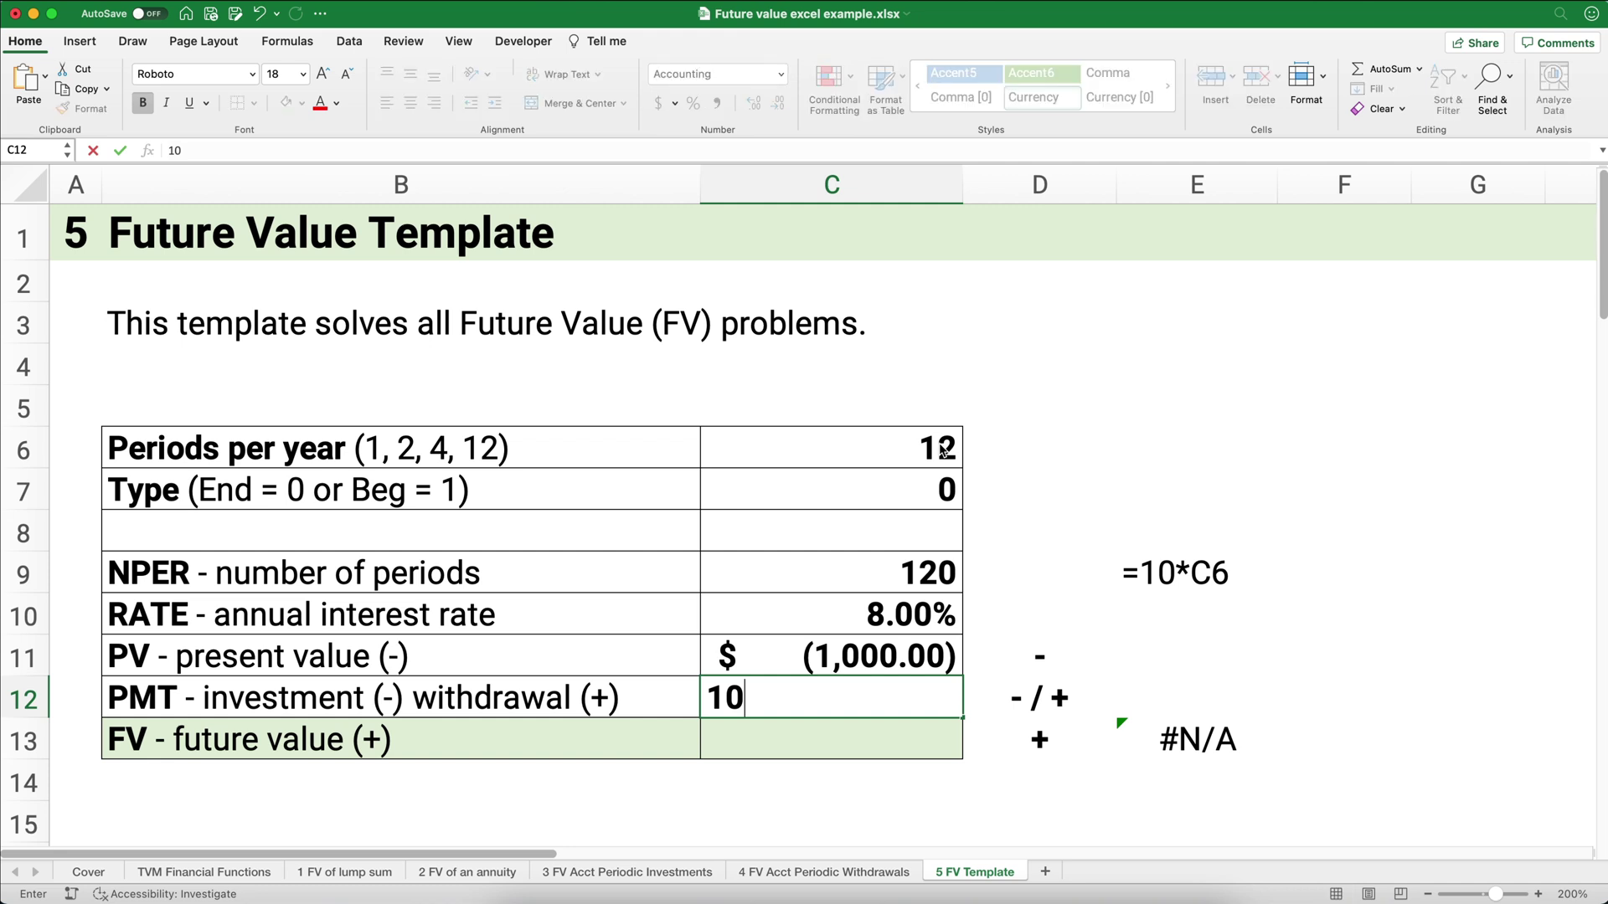
key(BackSpace)
key(BackSpace)
text(-100)
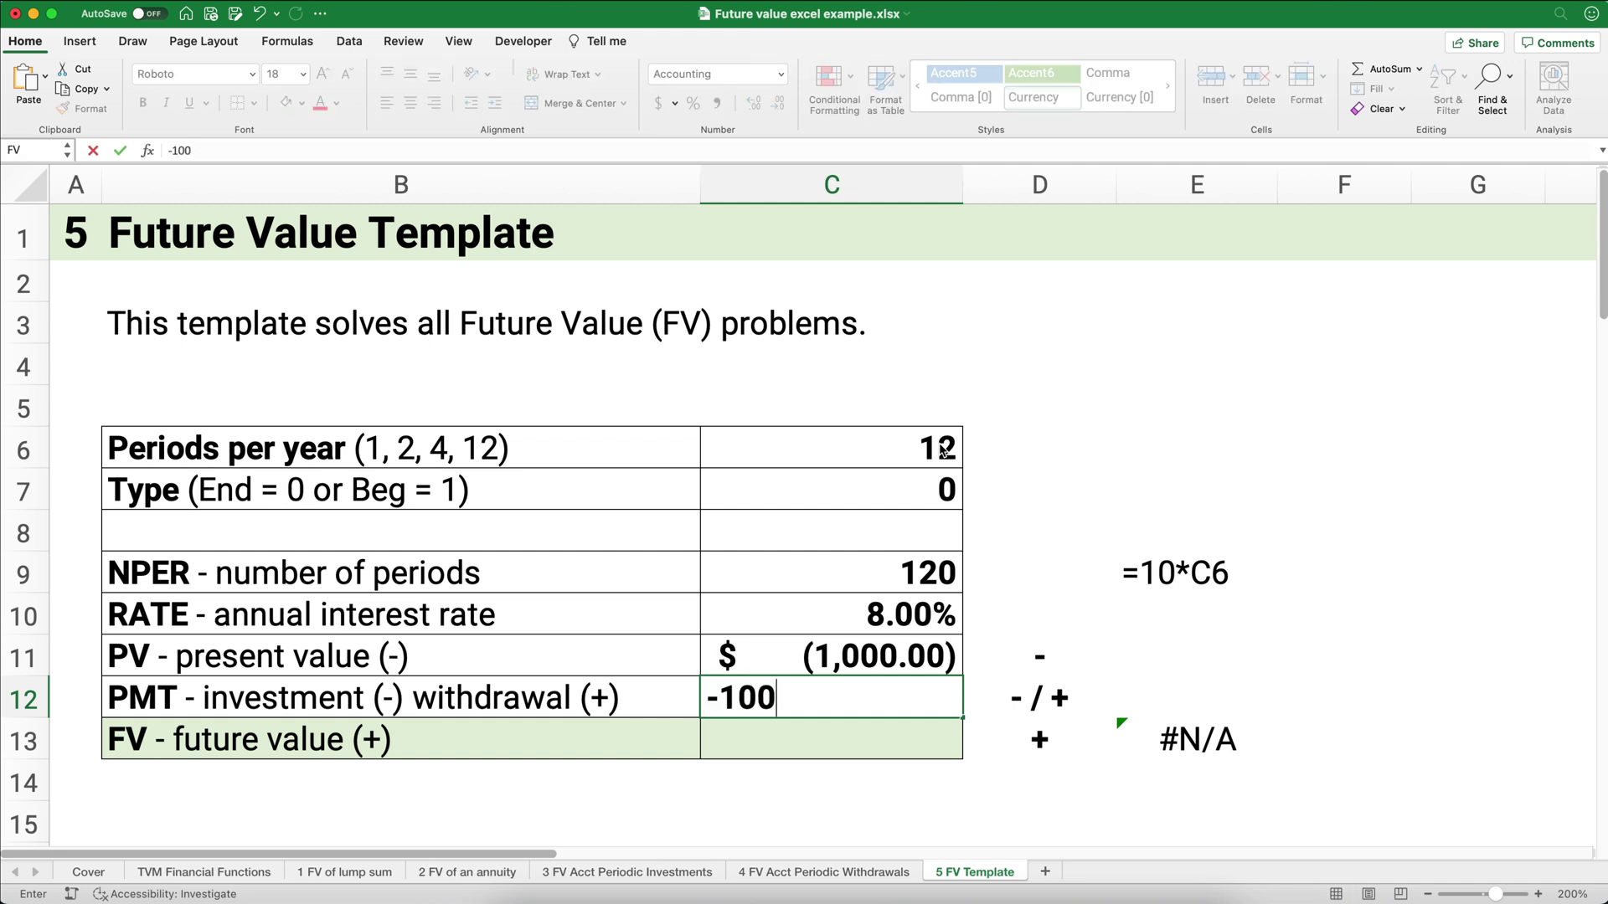
key(Return)
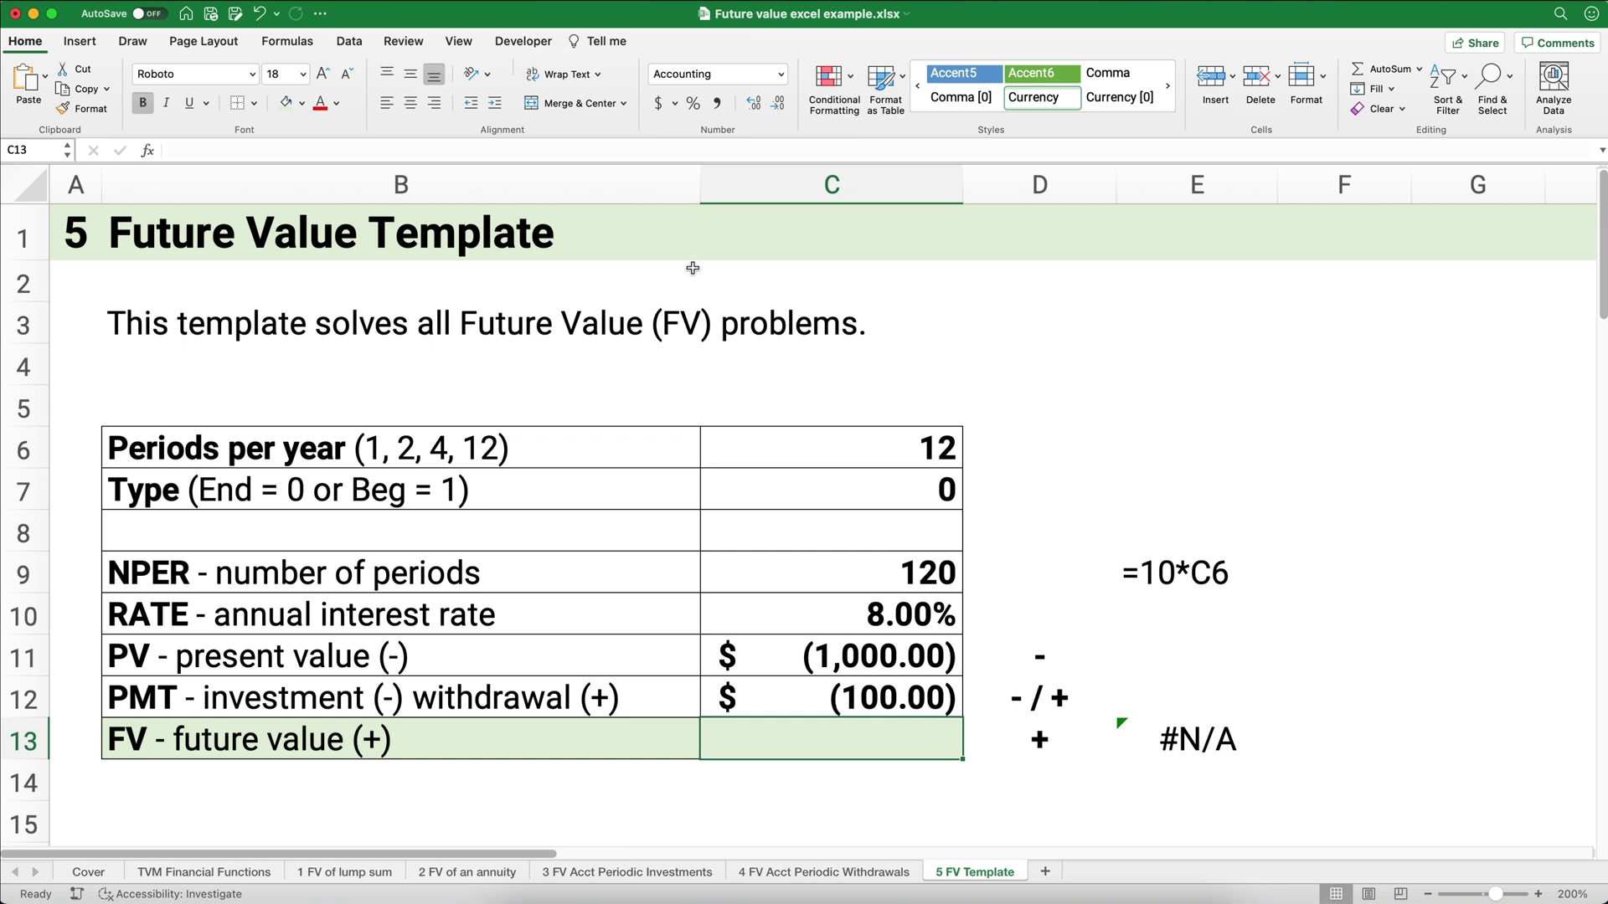
- Insert an FV function in C13 with the Formula Builder, using C10/C6 as the rate and C9 as the number of periods
click(149, 150)
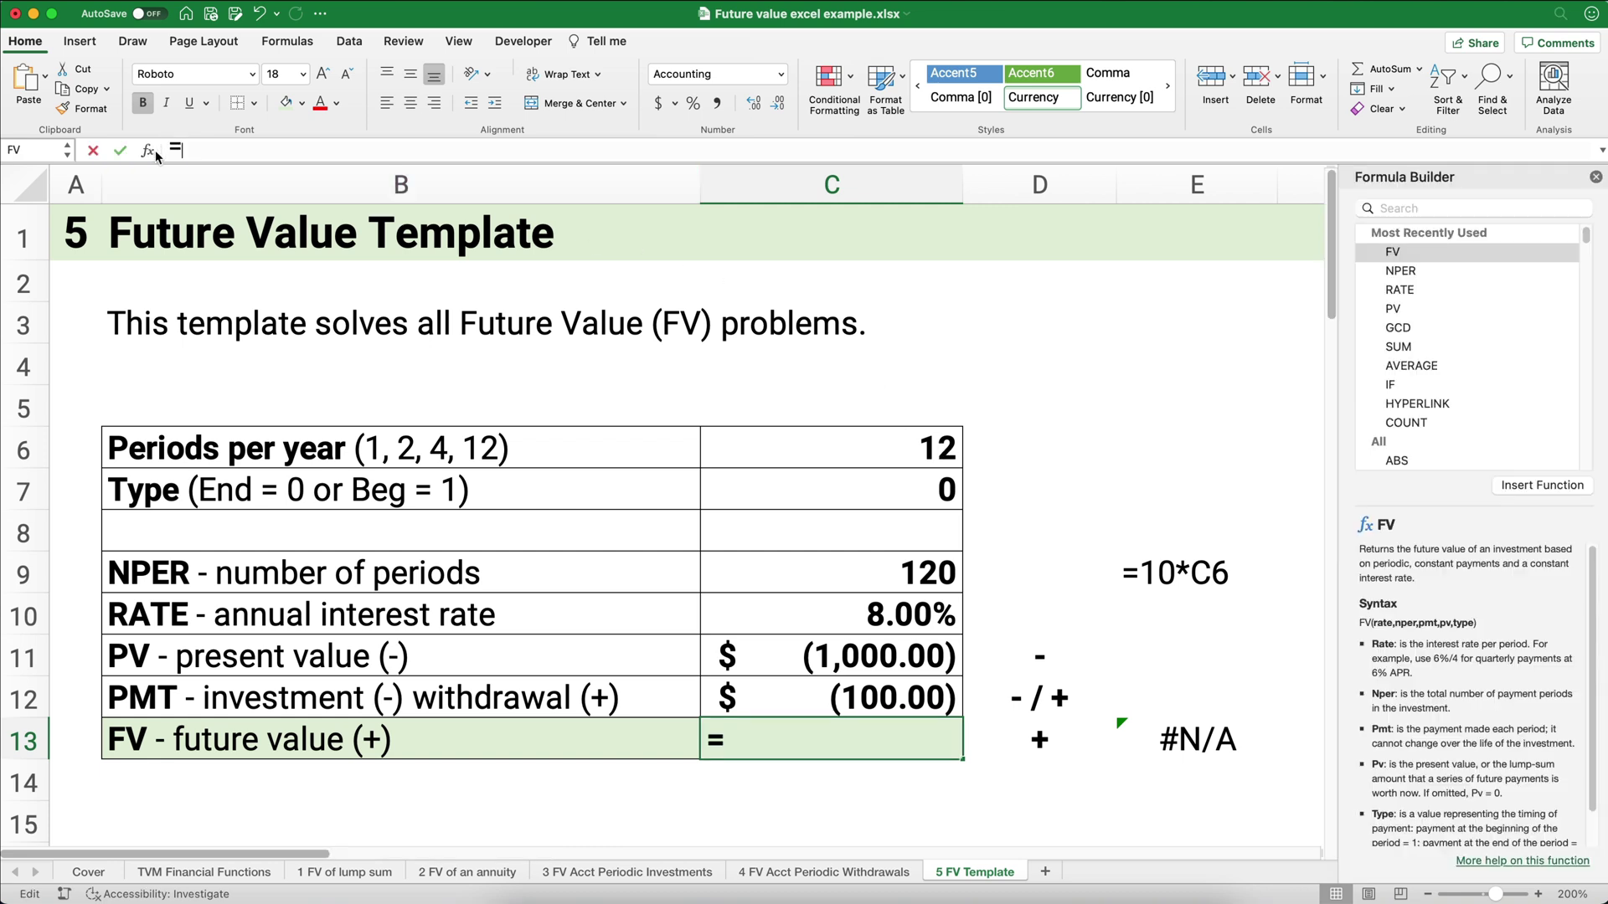
double_click(1391, 261)
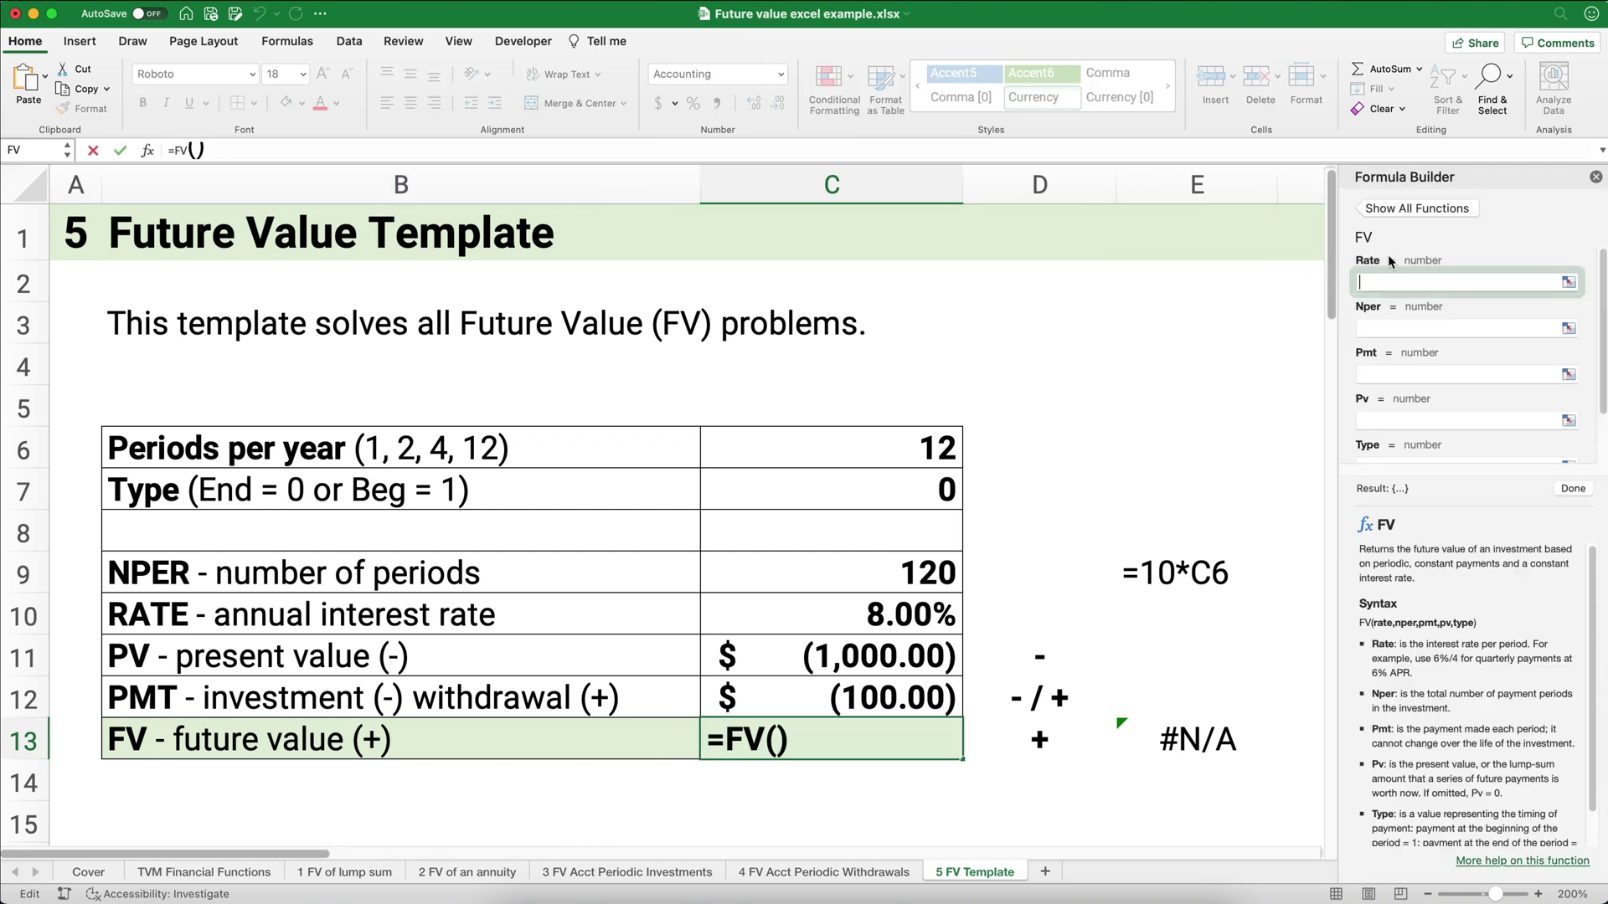
click(938, 614)
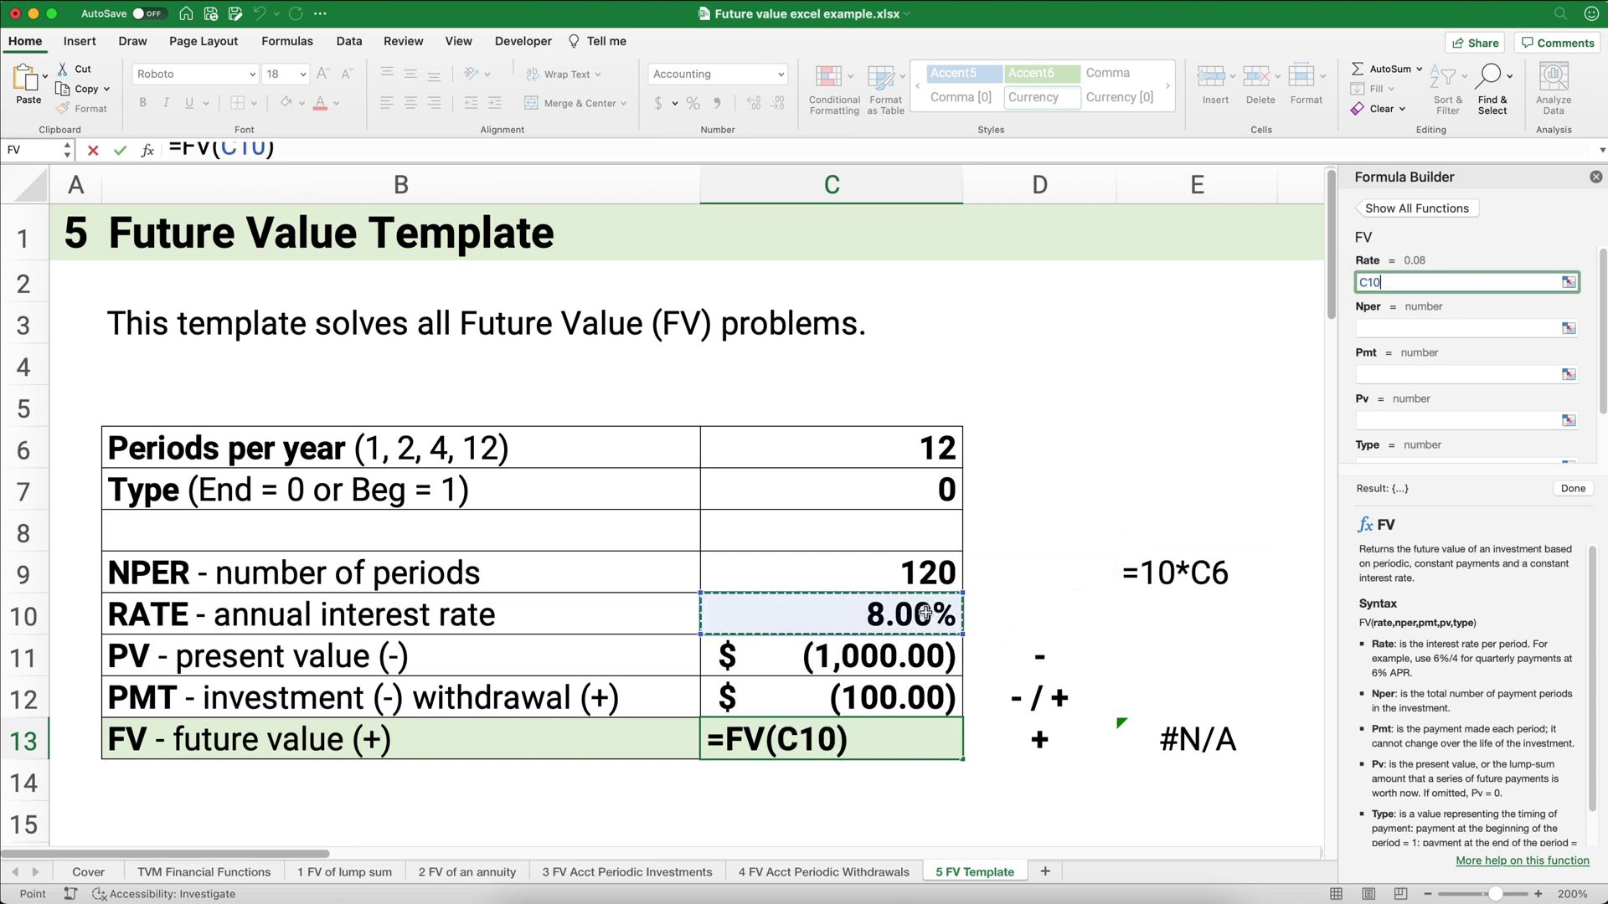
text(/)
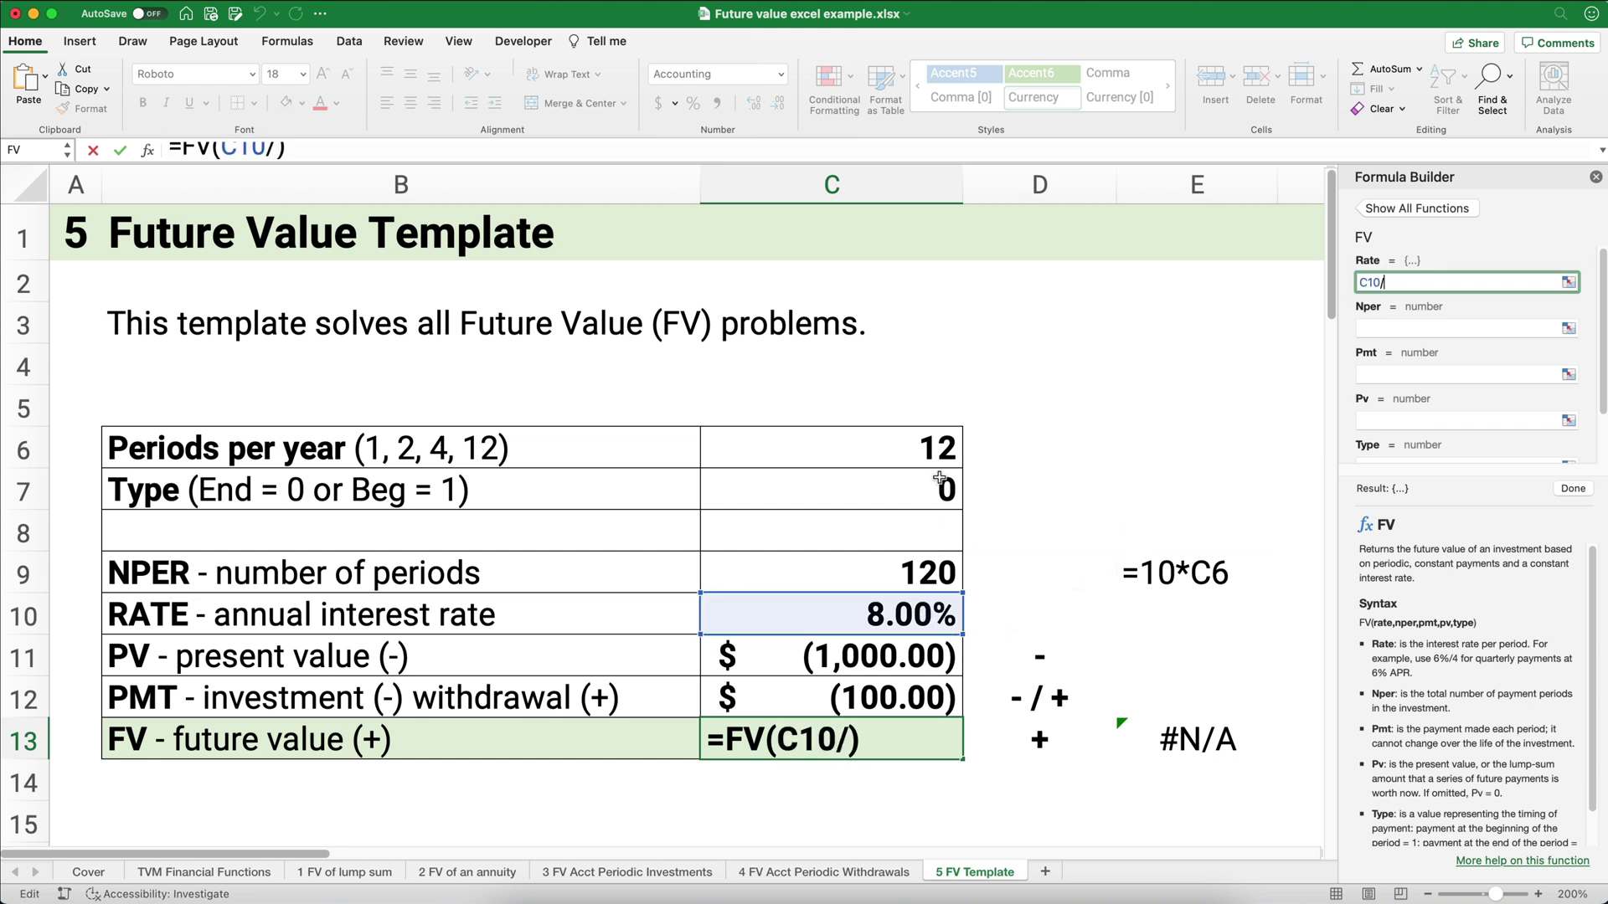
click(938, 449)
click(1372, 328)
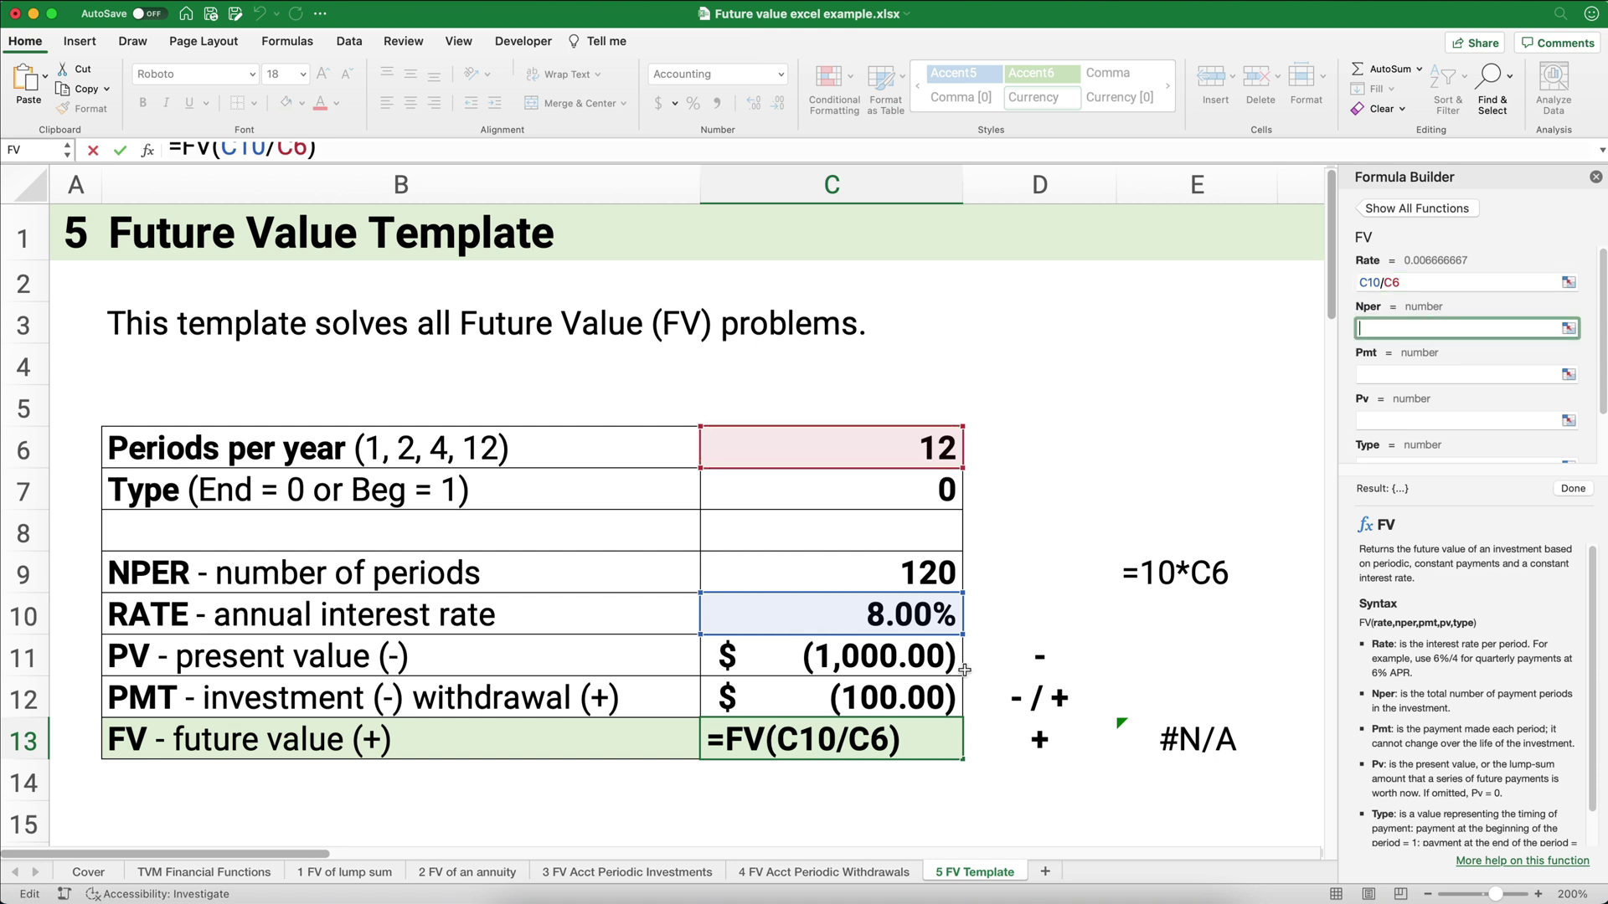
click(926, 573)
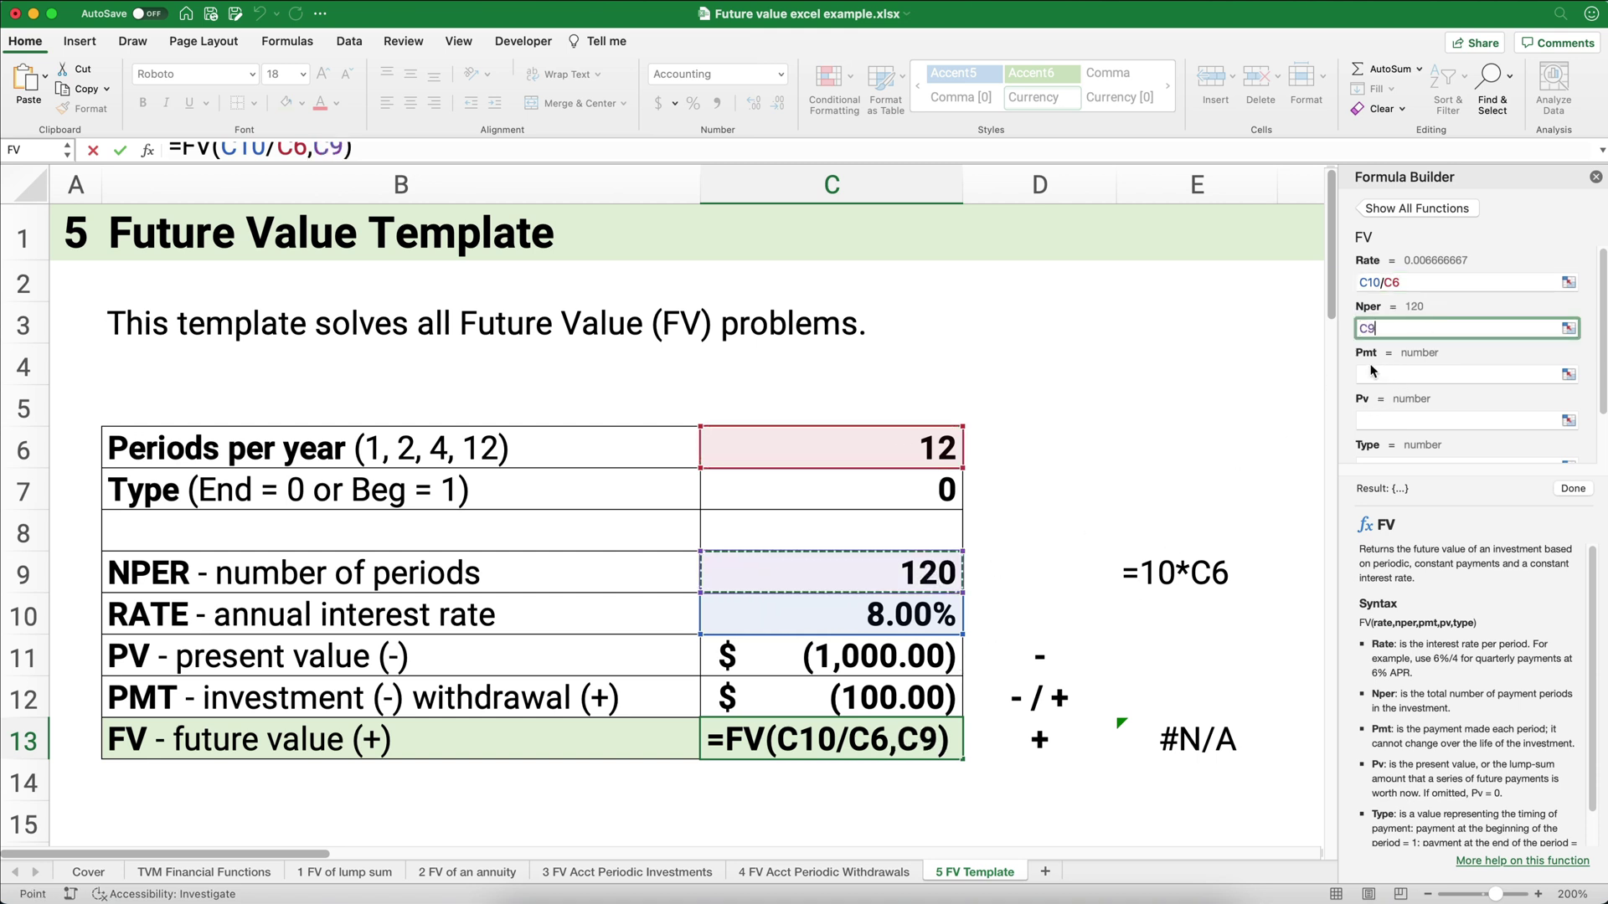
- Complete the FV function in C13 with payment C12, present value C11 and type C7, and apply the Accounting format to the cell
click(1373, 373)
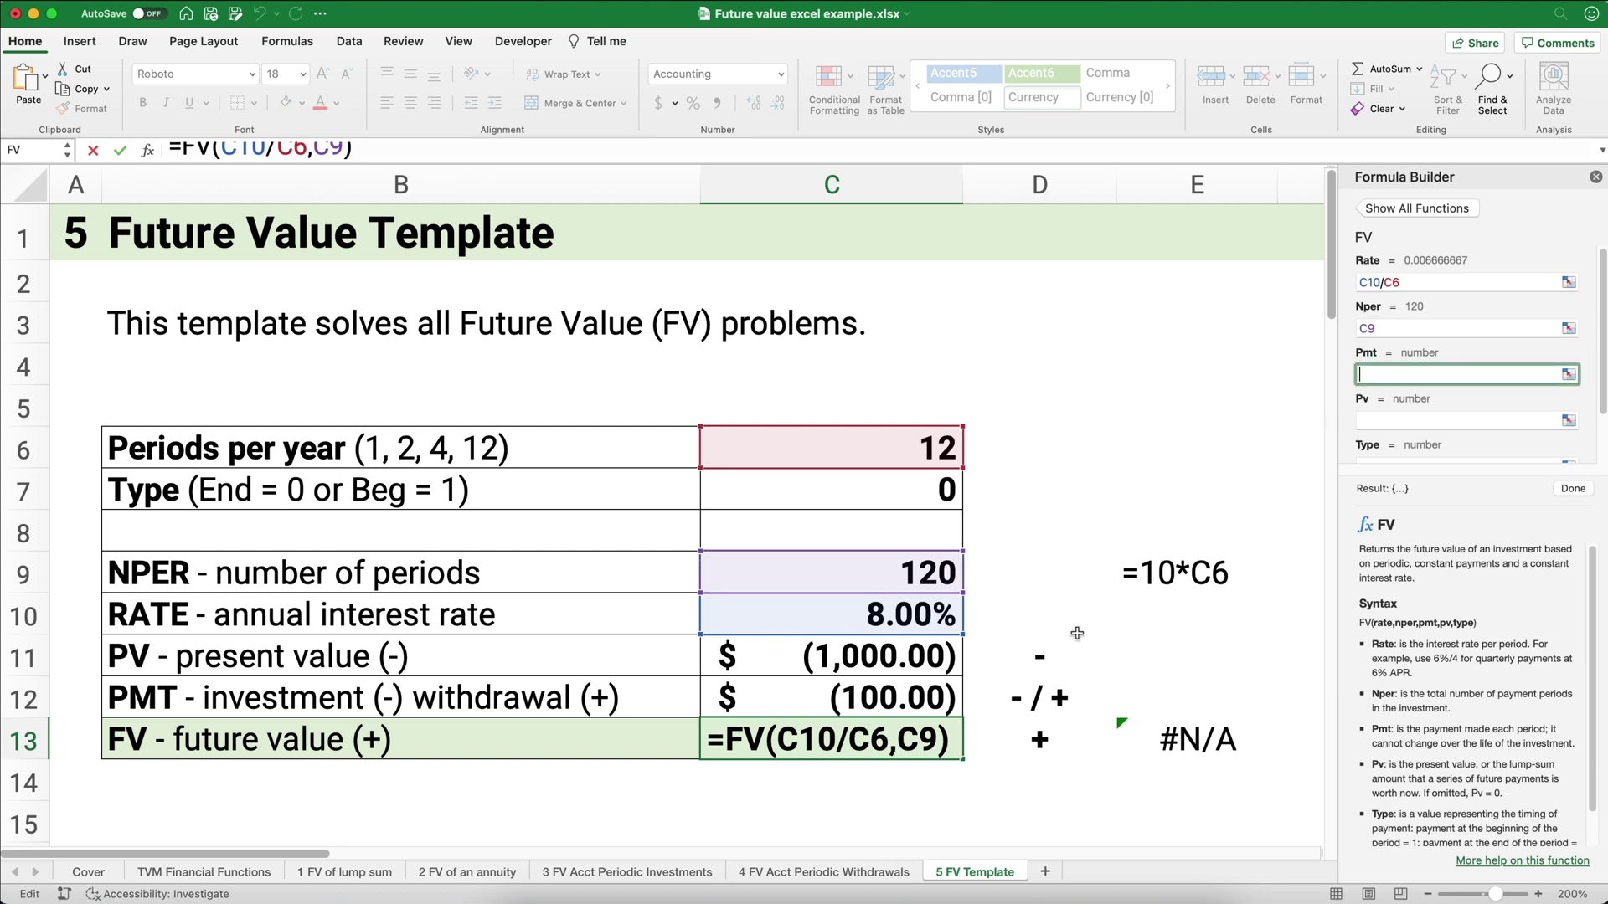
click(933, 693)
click(1379, 419)
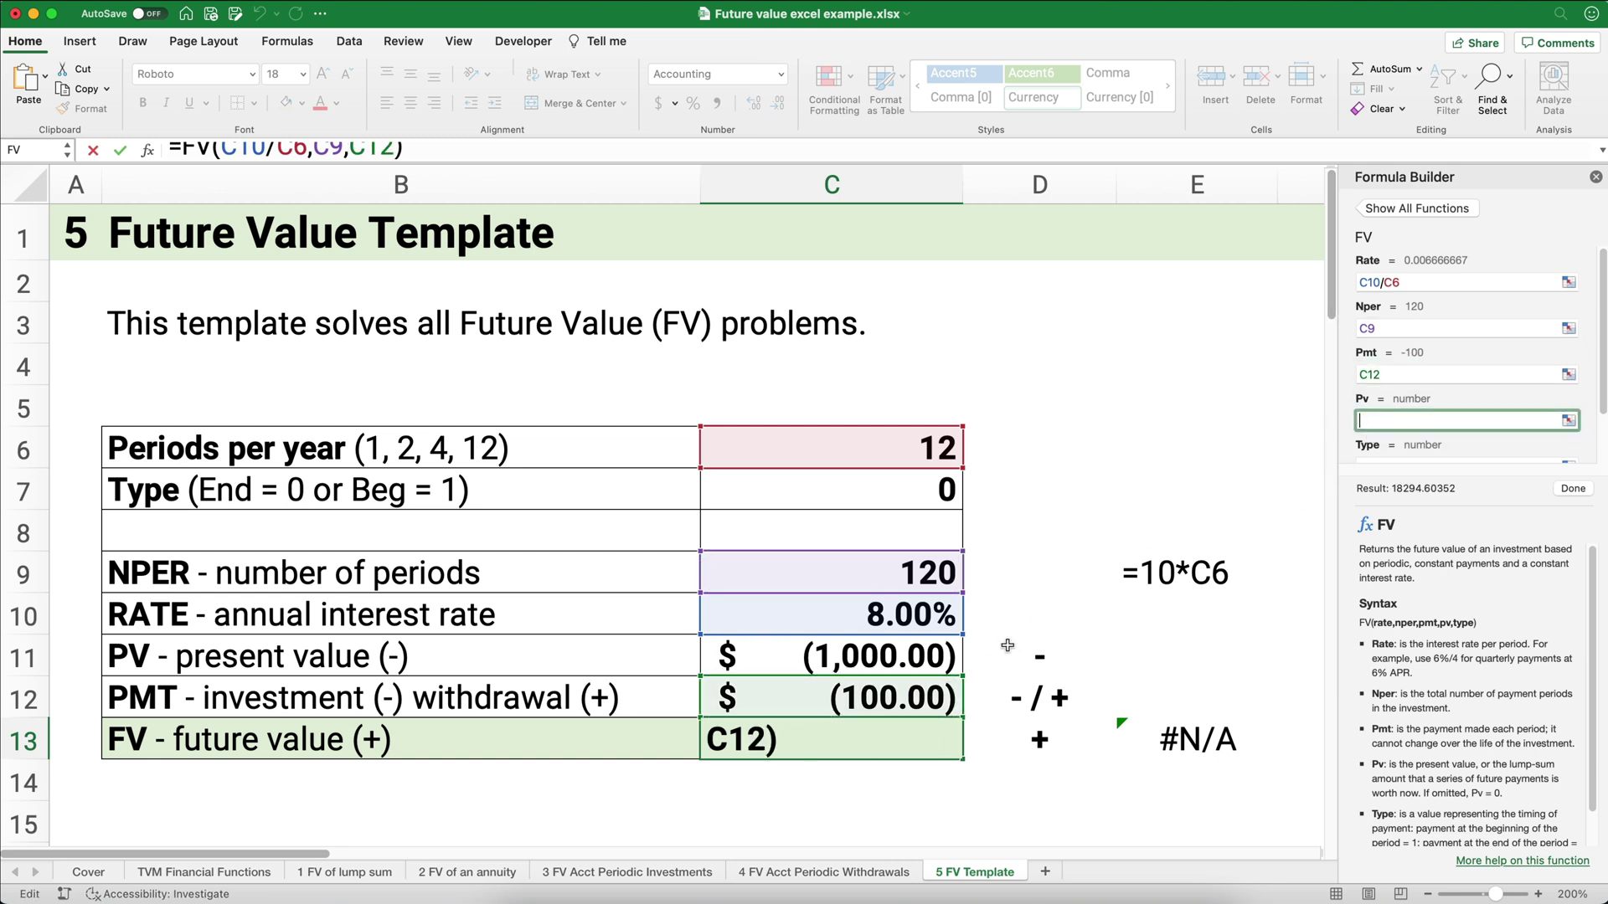
click(904, 661)
click(1415, 461)
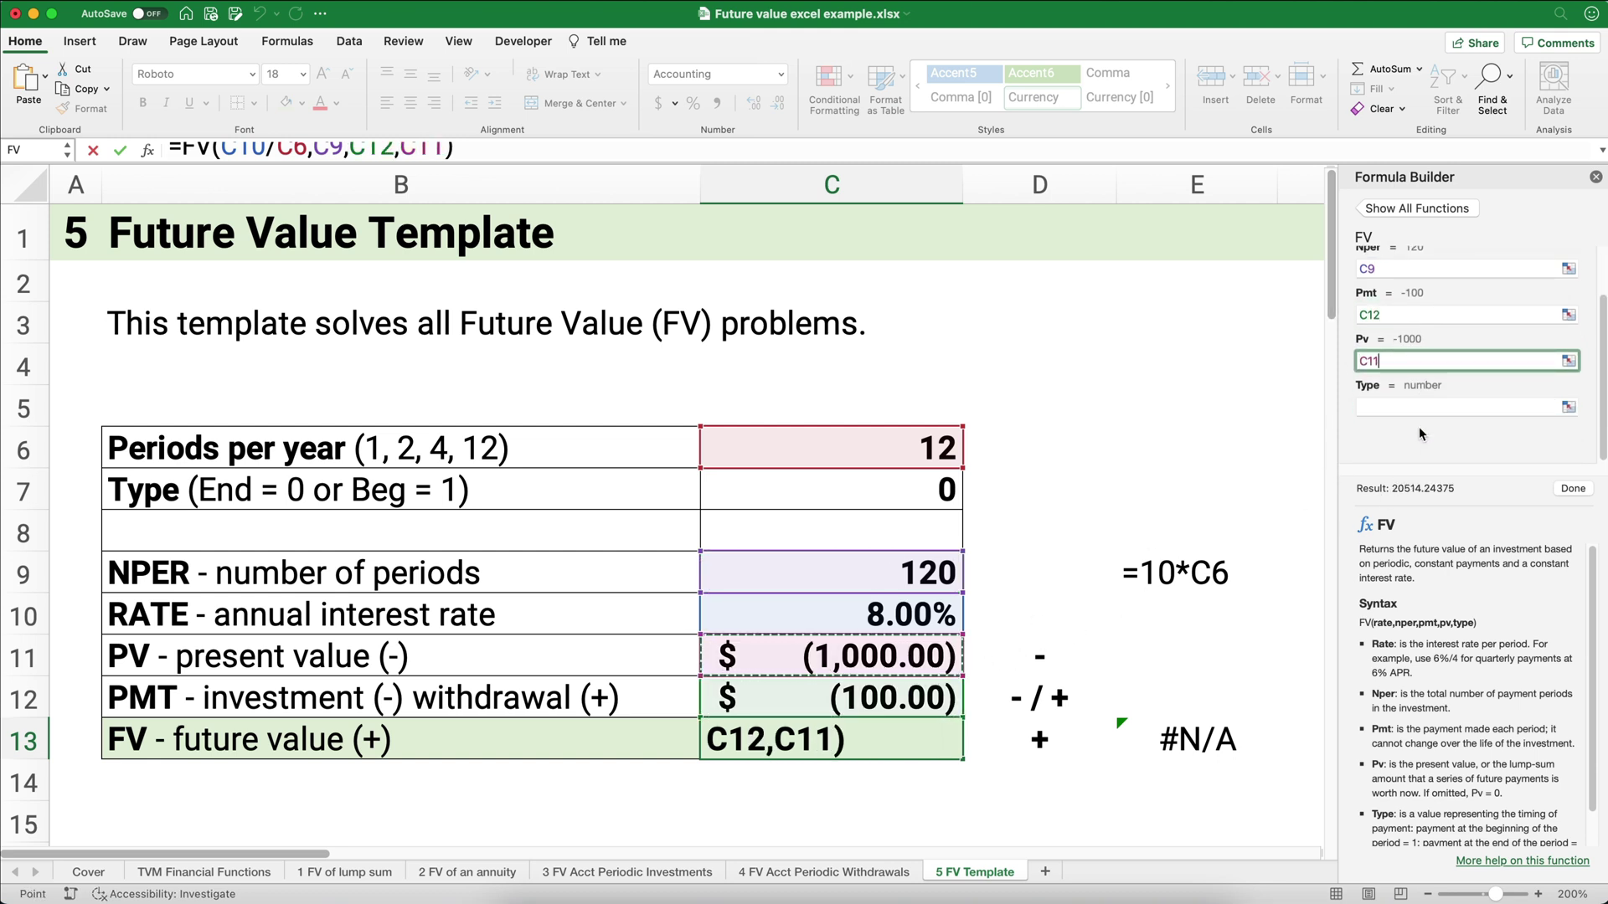
click(957, 493)
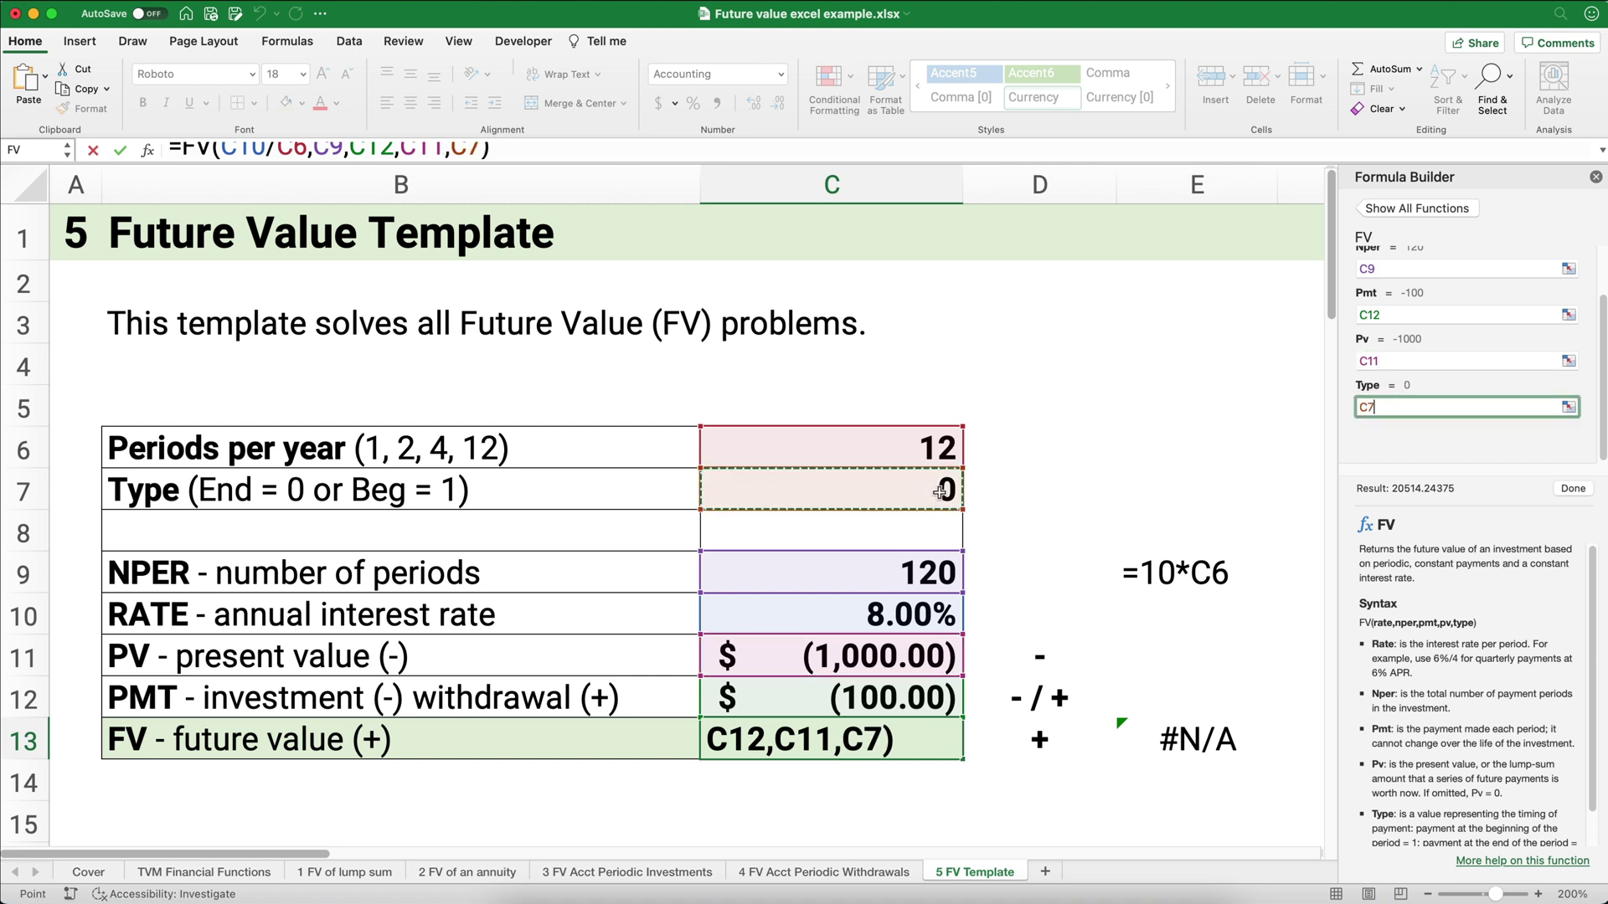
click(1572, 489)
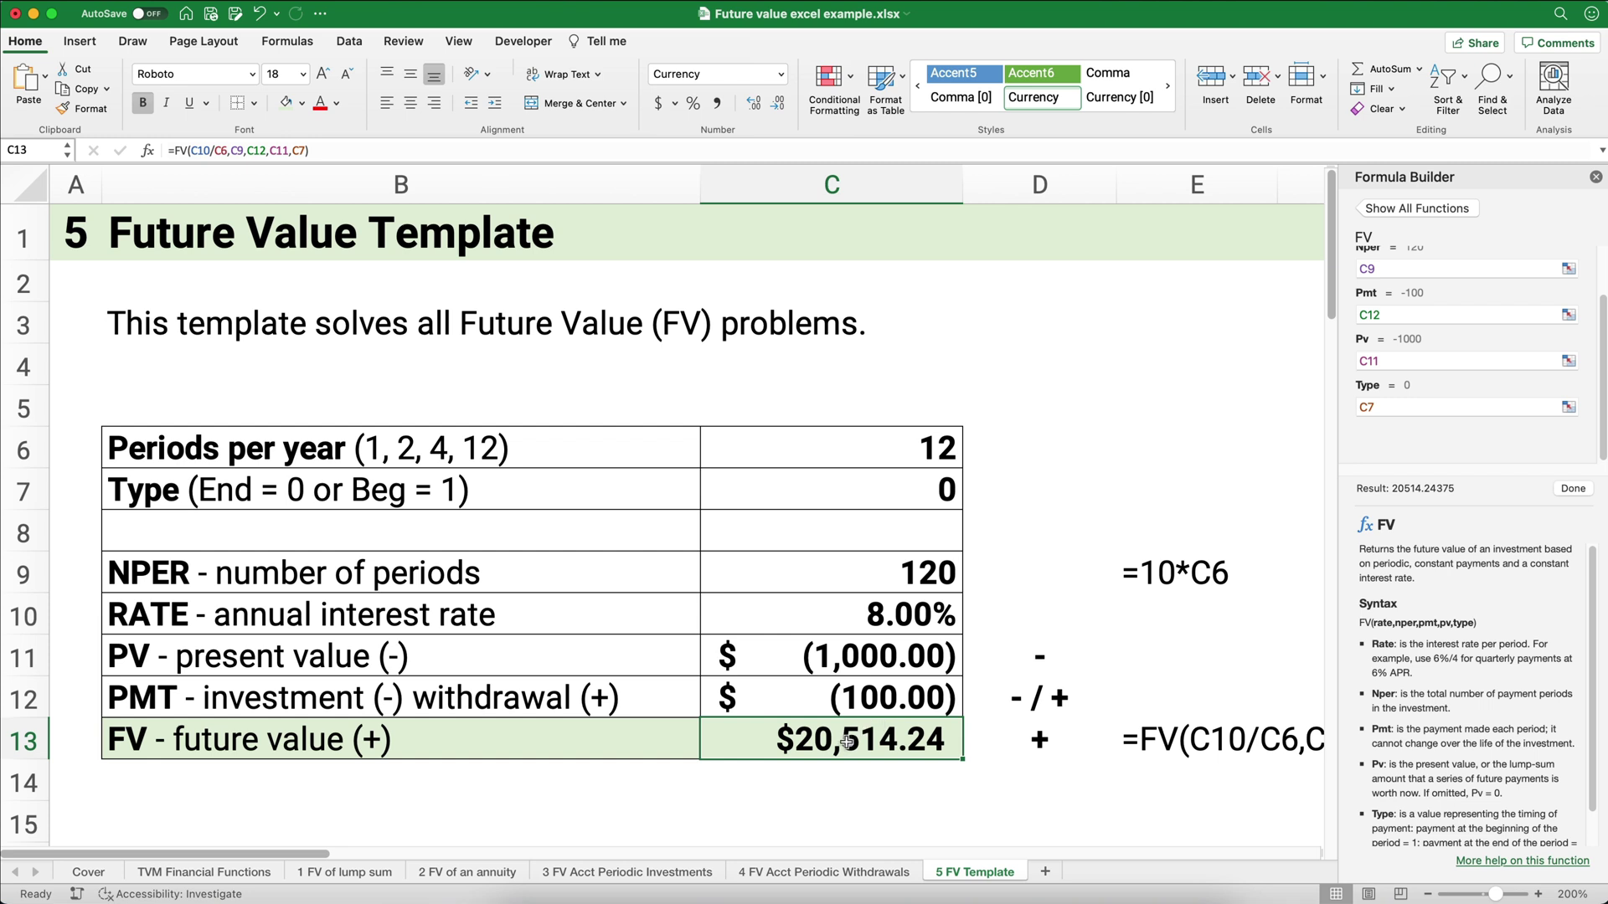
click(658, 104)
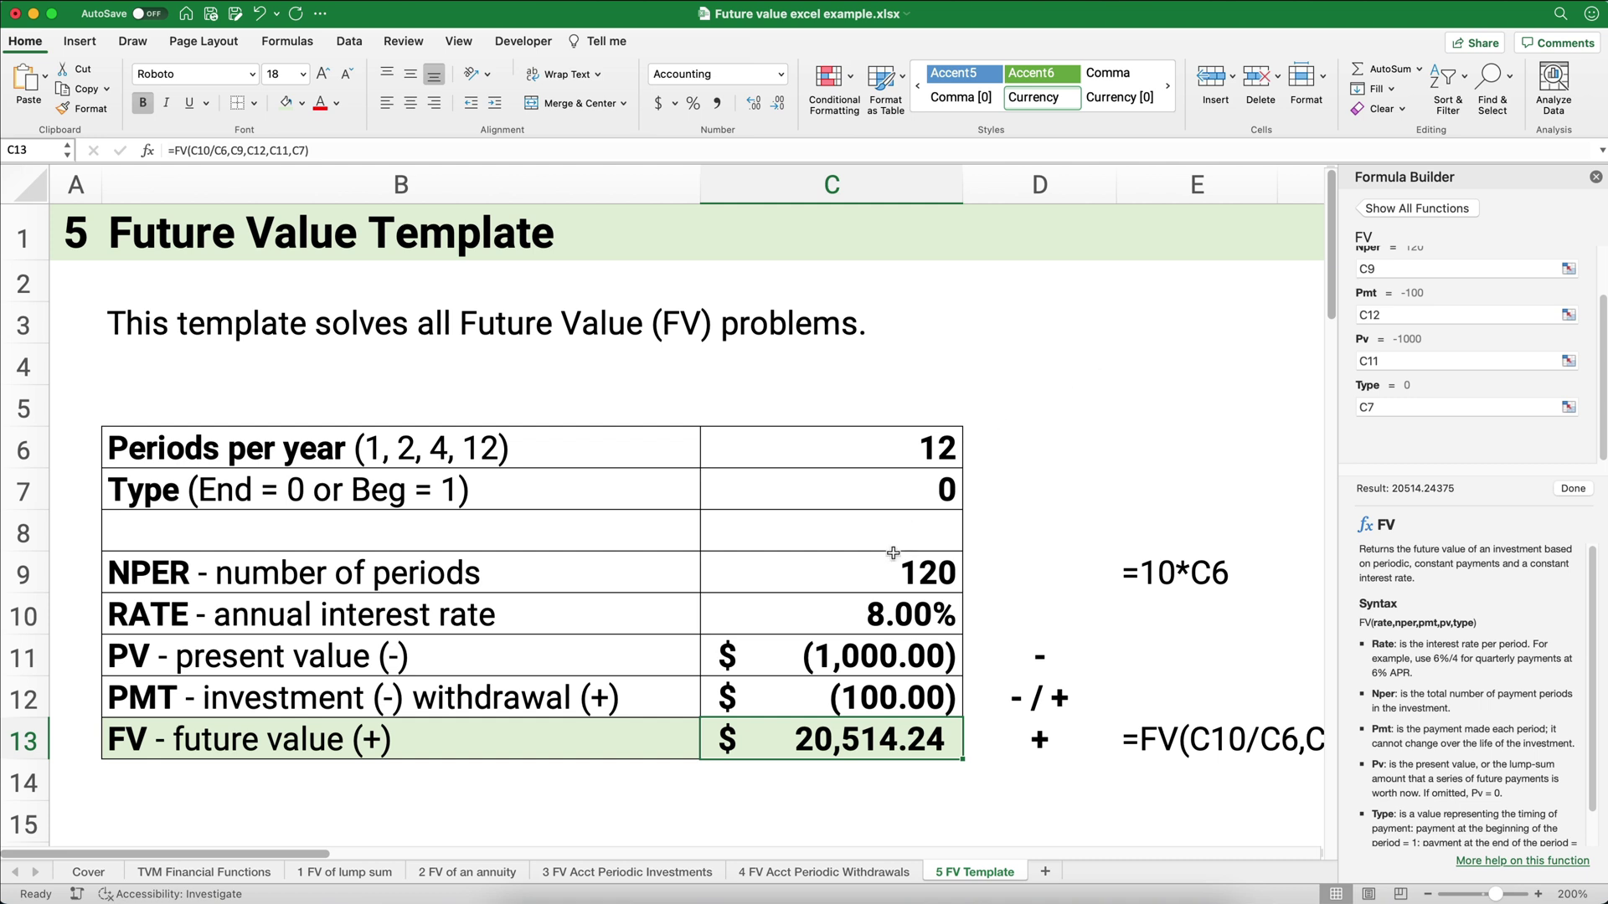
- Set the present value in C11 to -1500000 and the periodic withdrawal in C12 to 5000
click(781, 651)
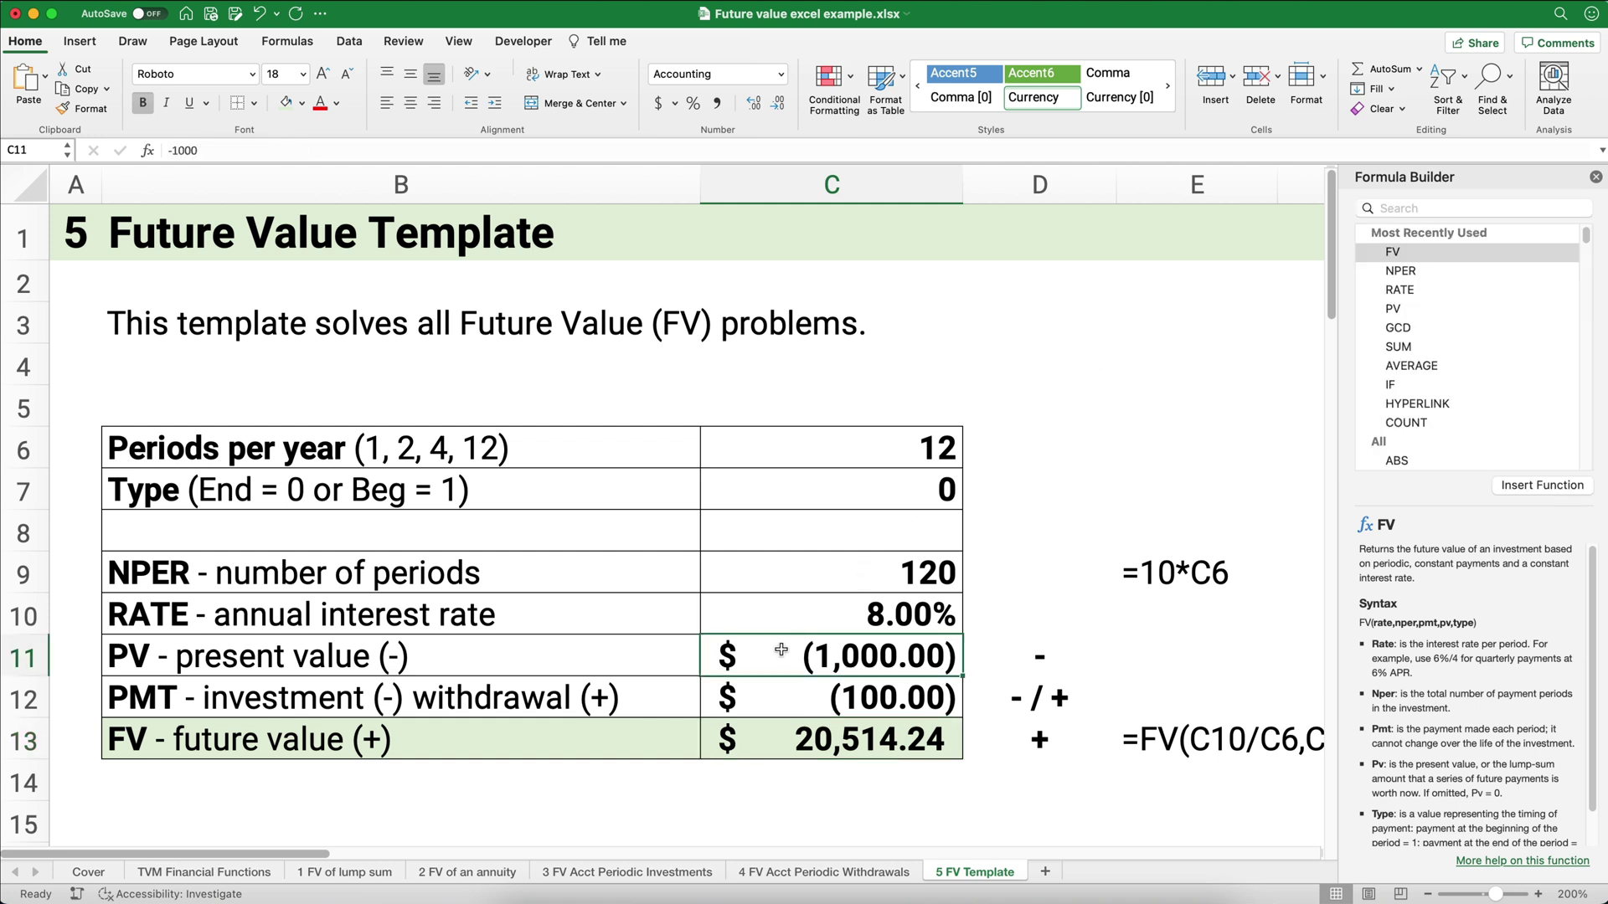
text(-1)
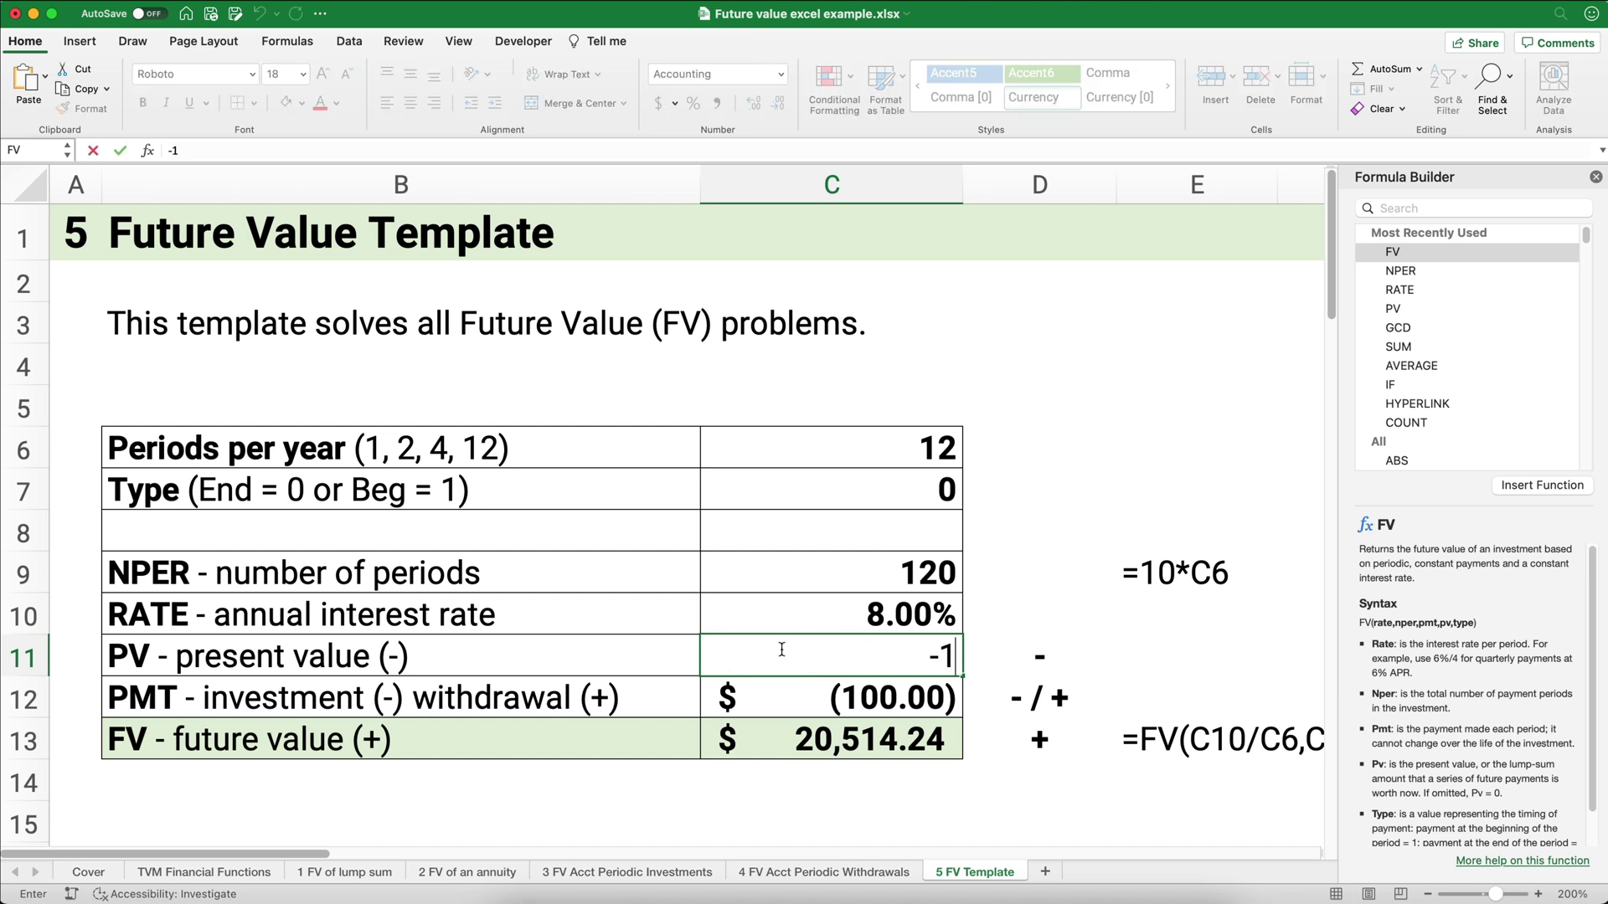
text(500000)
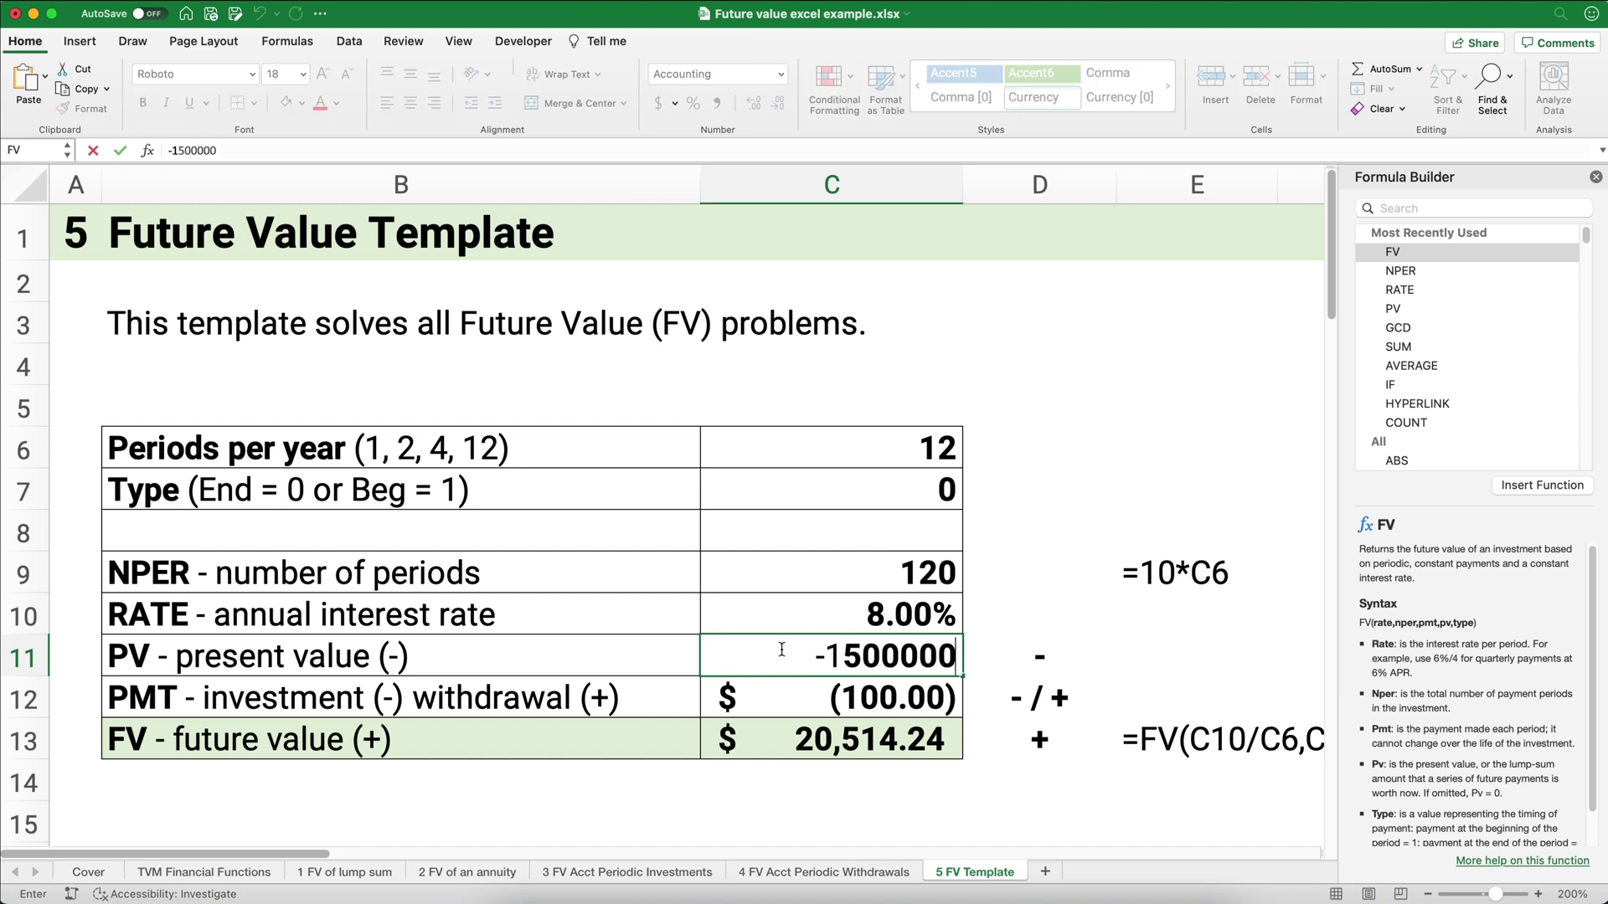
key(Return)
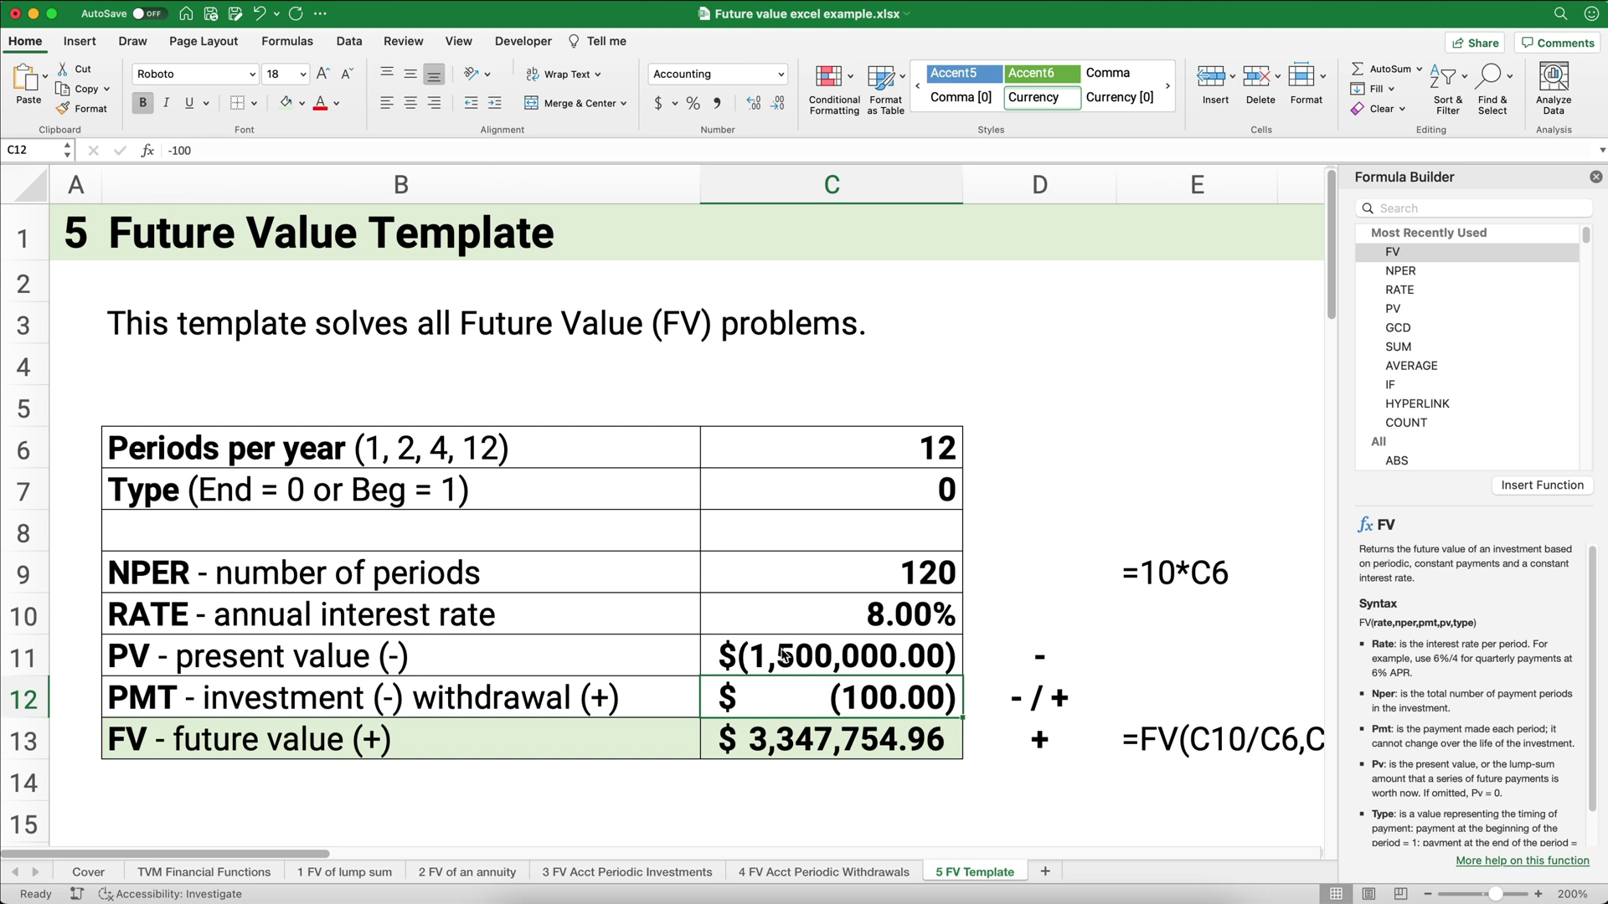
text(5000)
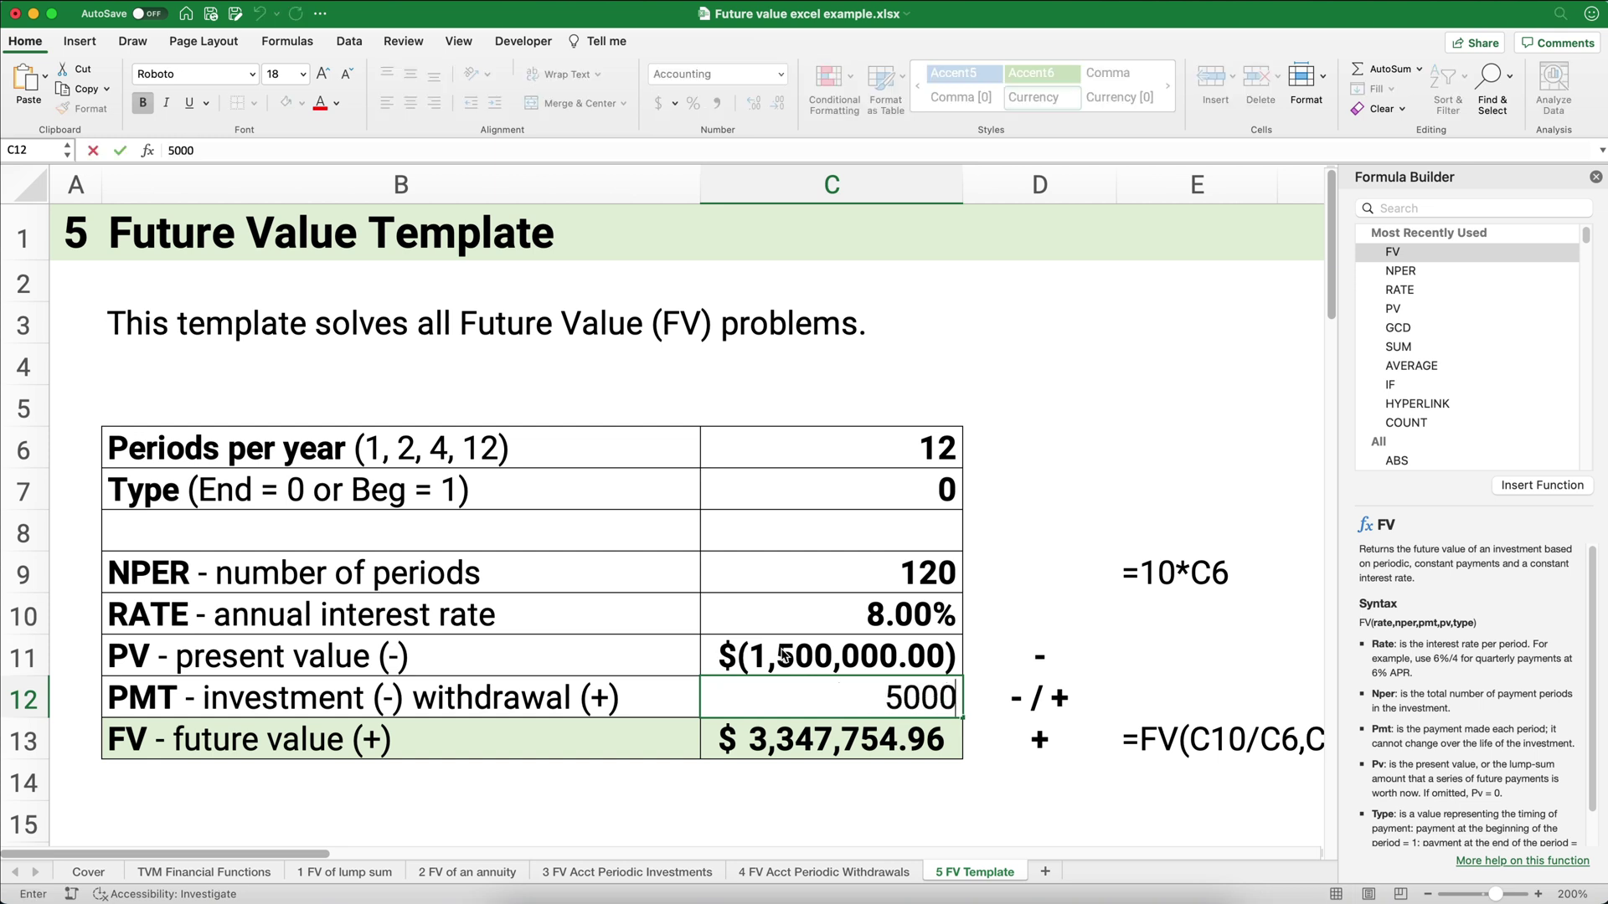
key(Return)
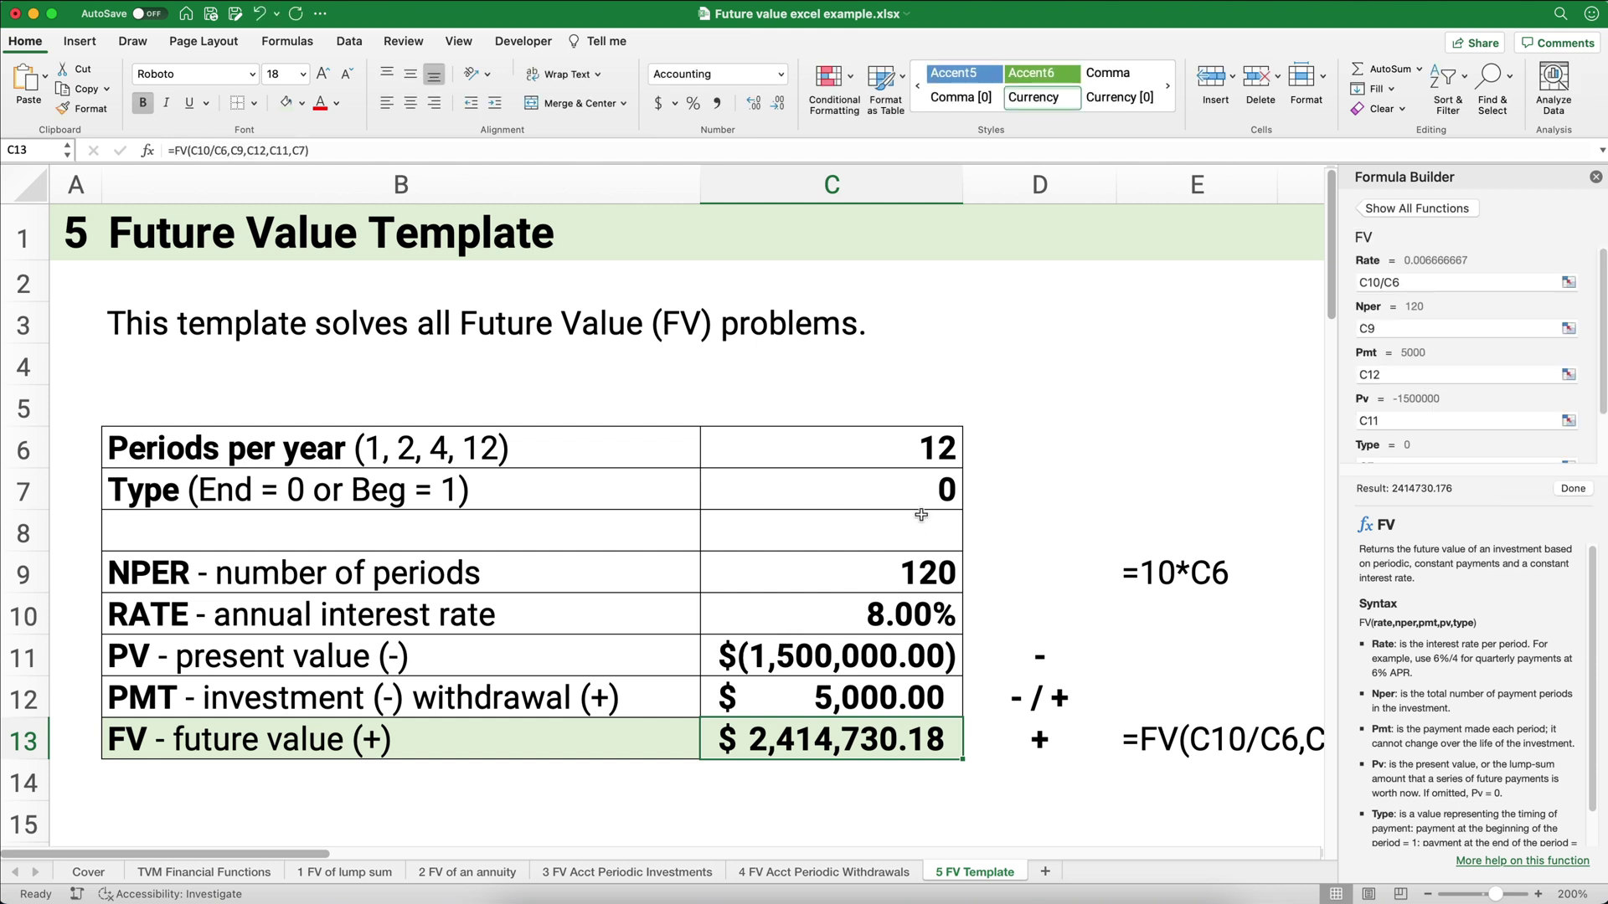
- Set the periods per year in C6 to 4 and inspect the formulas in C9 and C13
click(914, 448)
text(4)
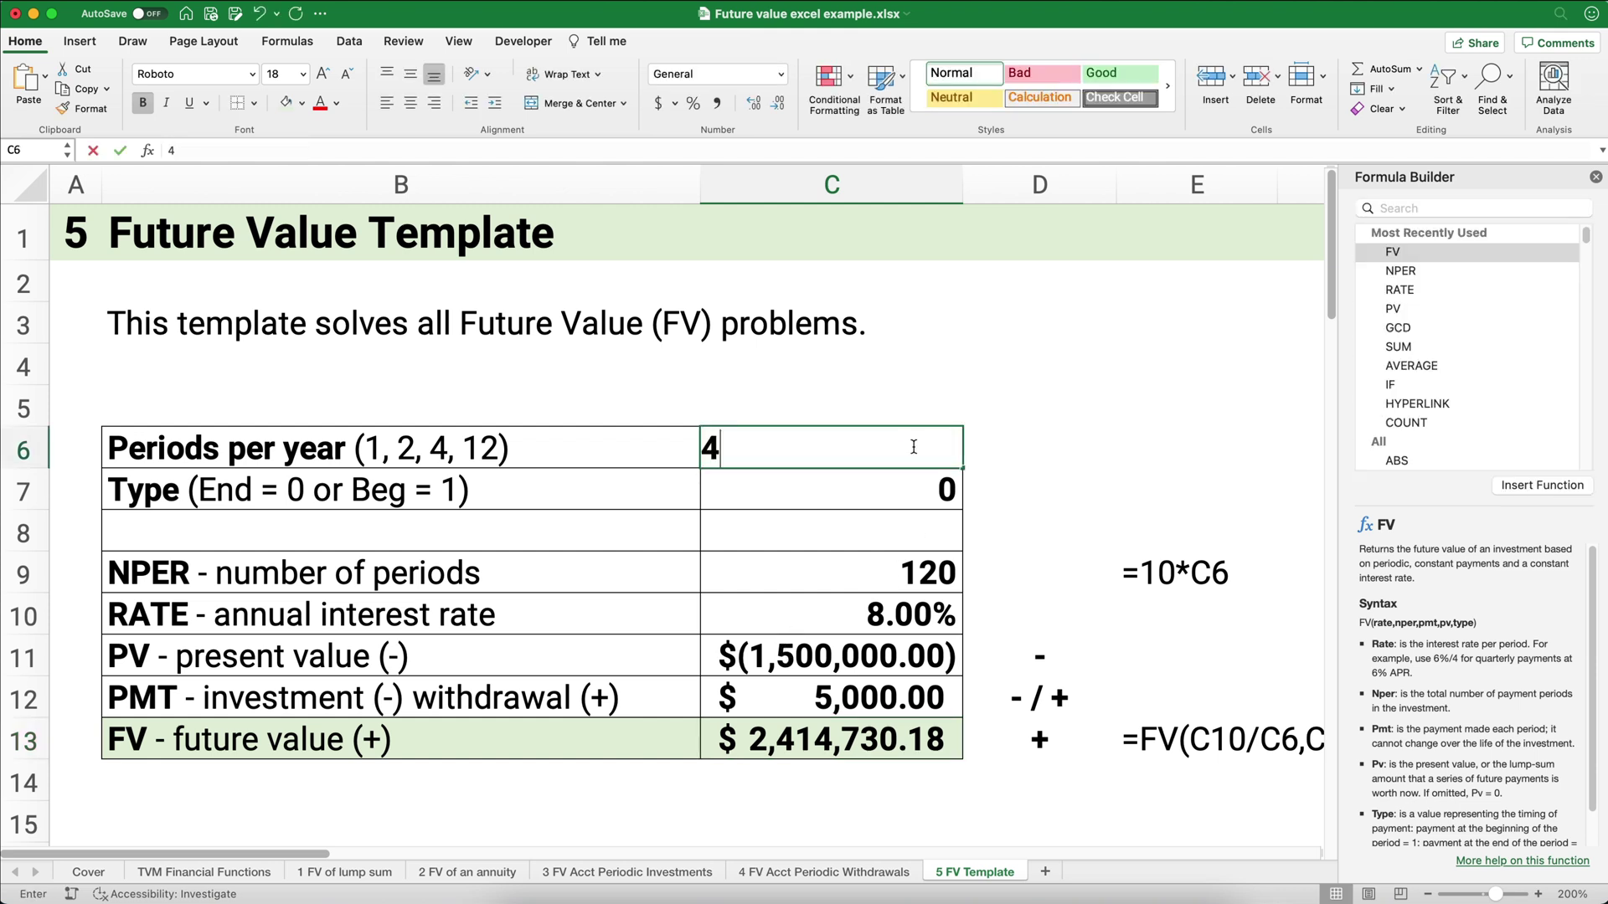
key(Return)
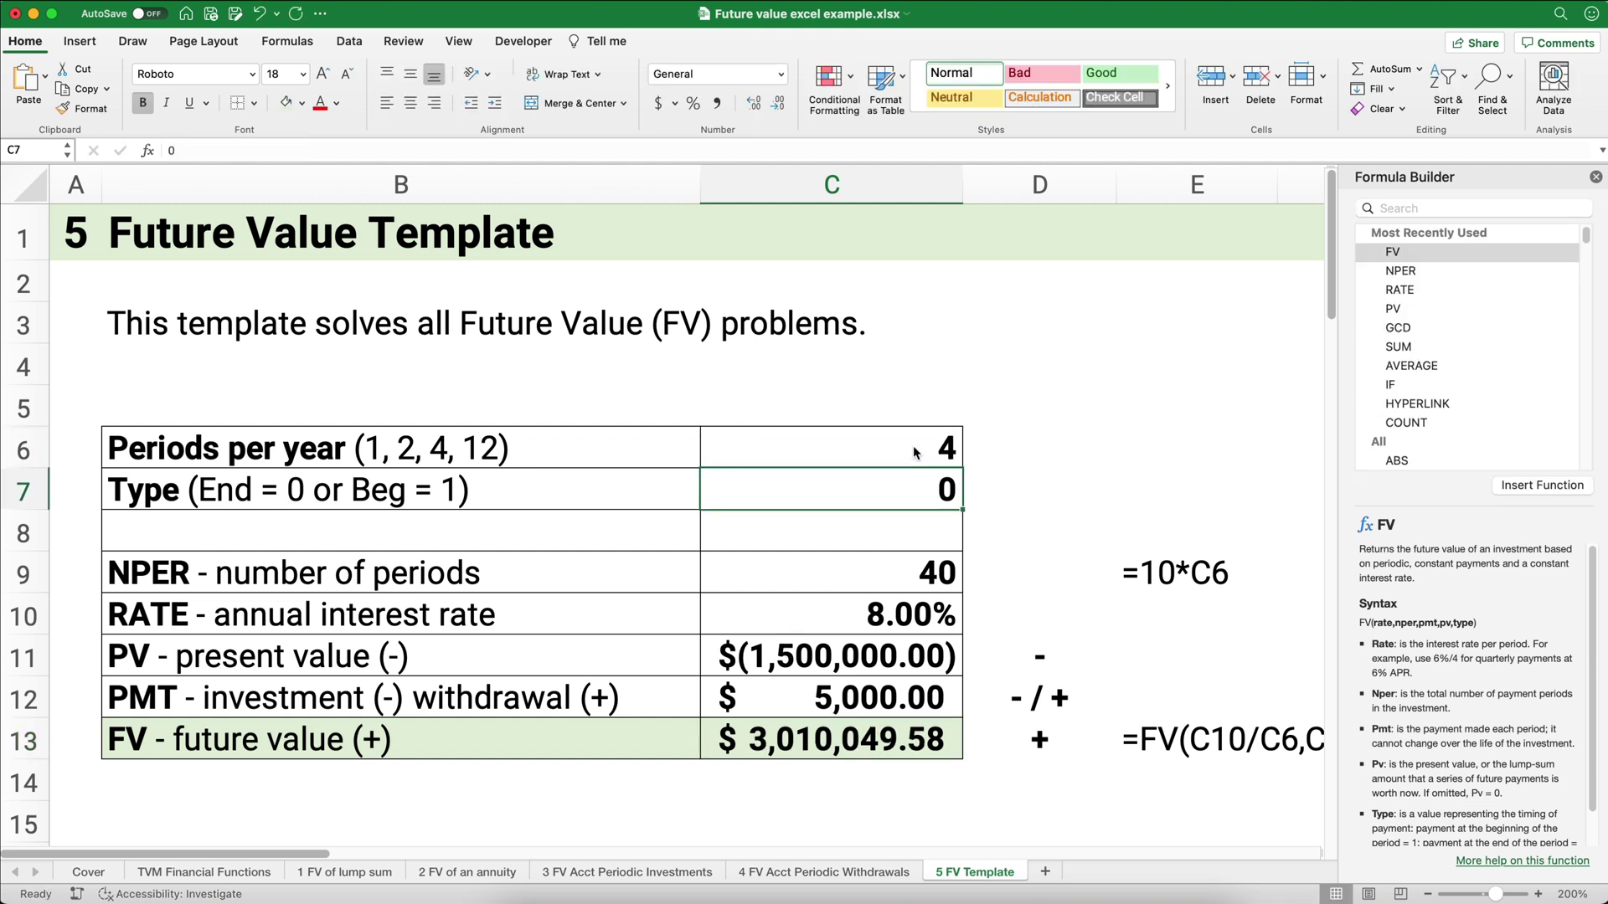
click(899, 579)
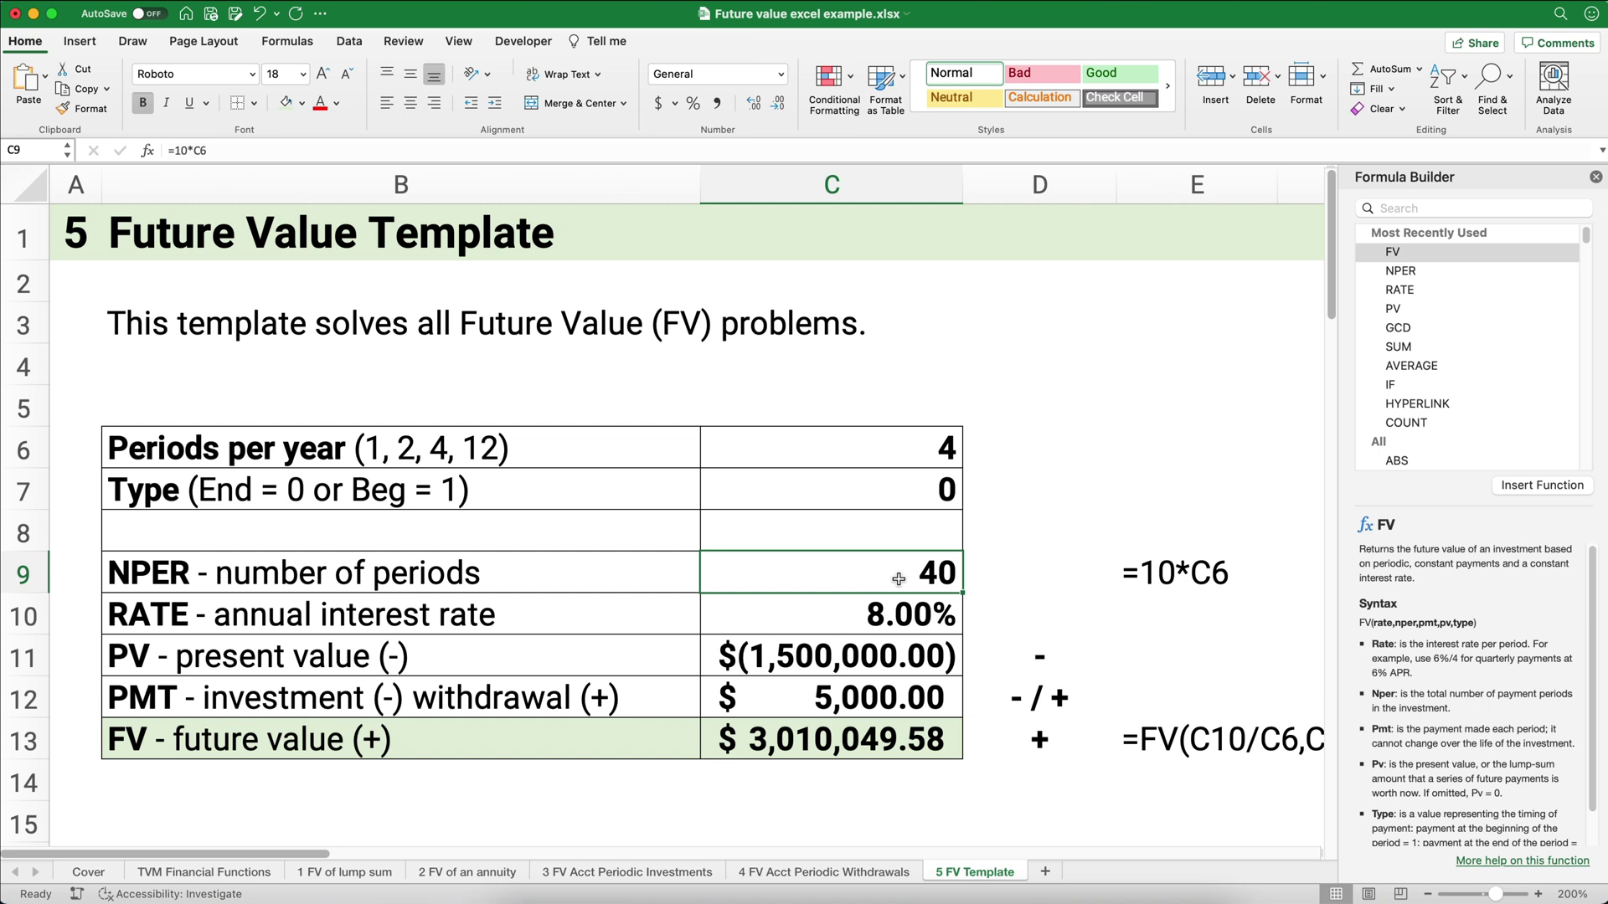
click(811, 734)
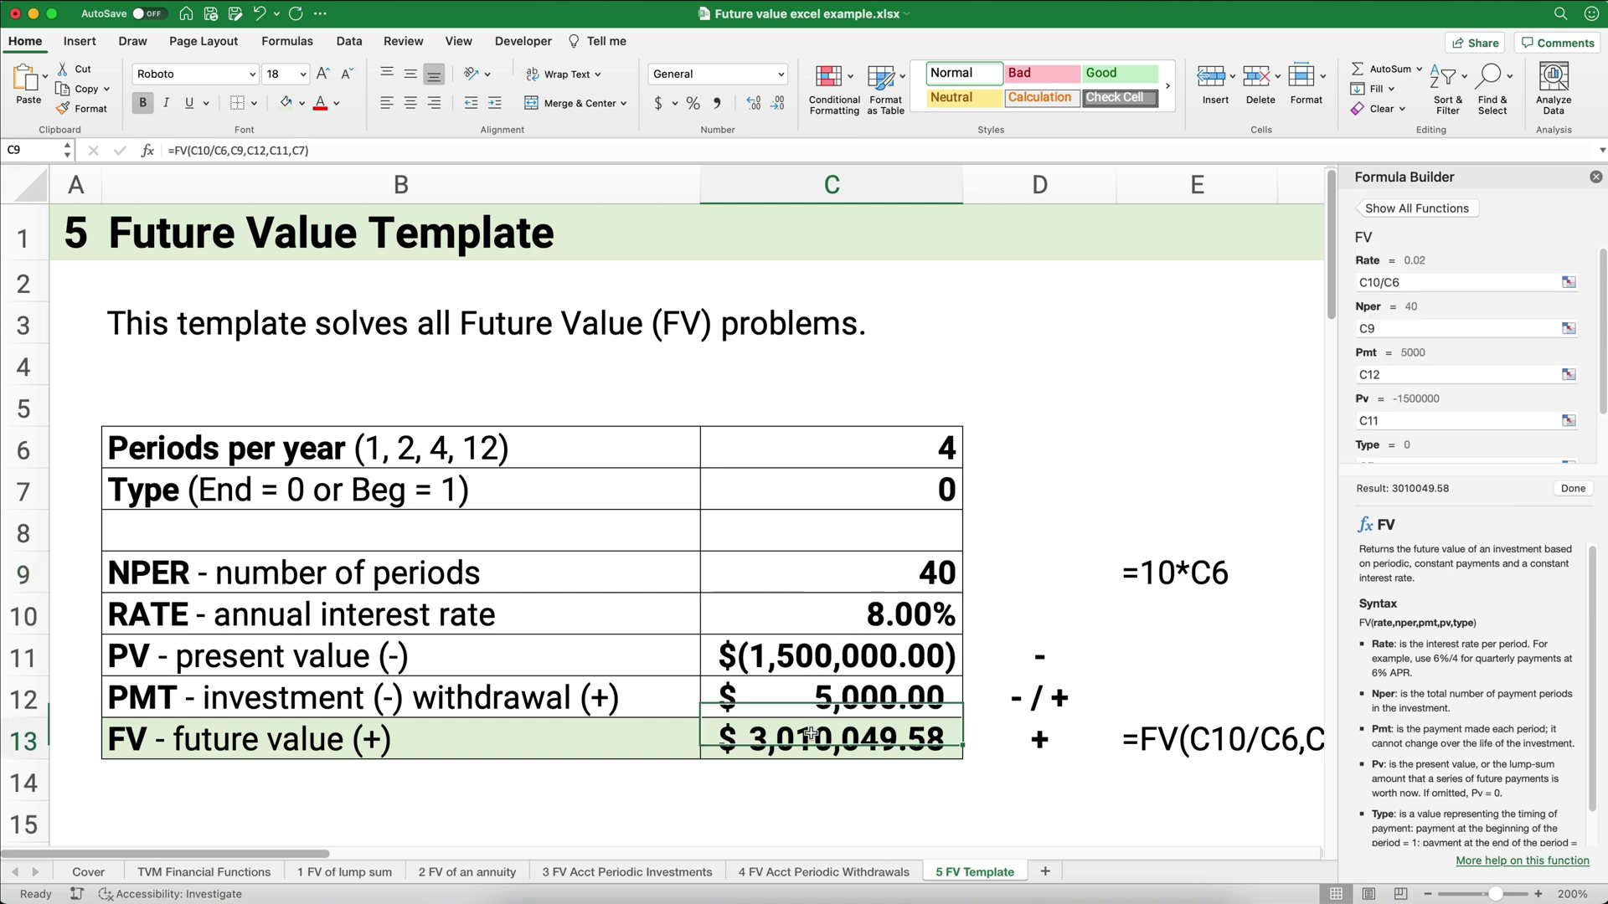
- Set the annual interest rate in C10 to 7% and the periodic withdrawal in C12 to 20000
click(875, 621)
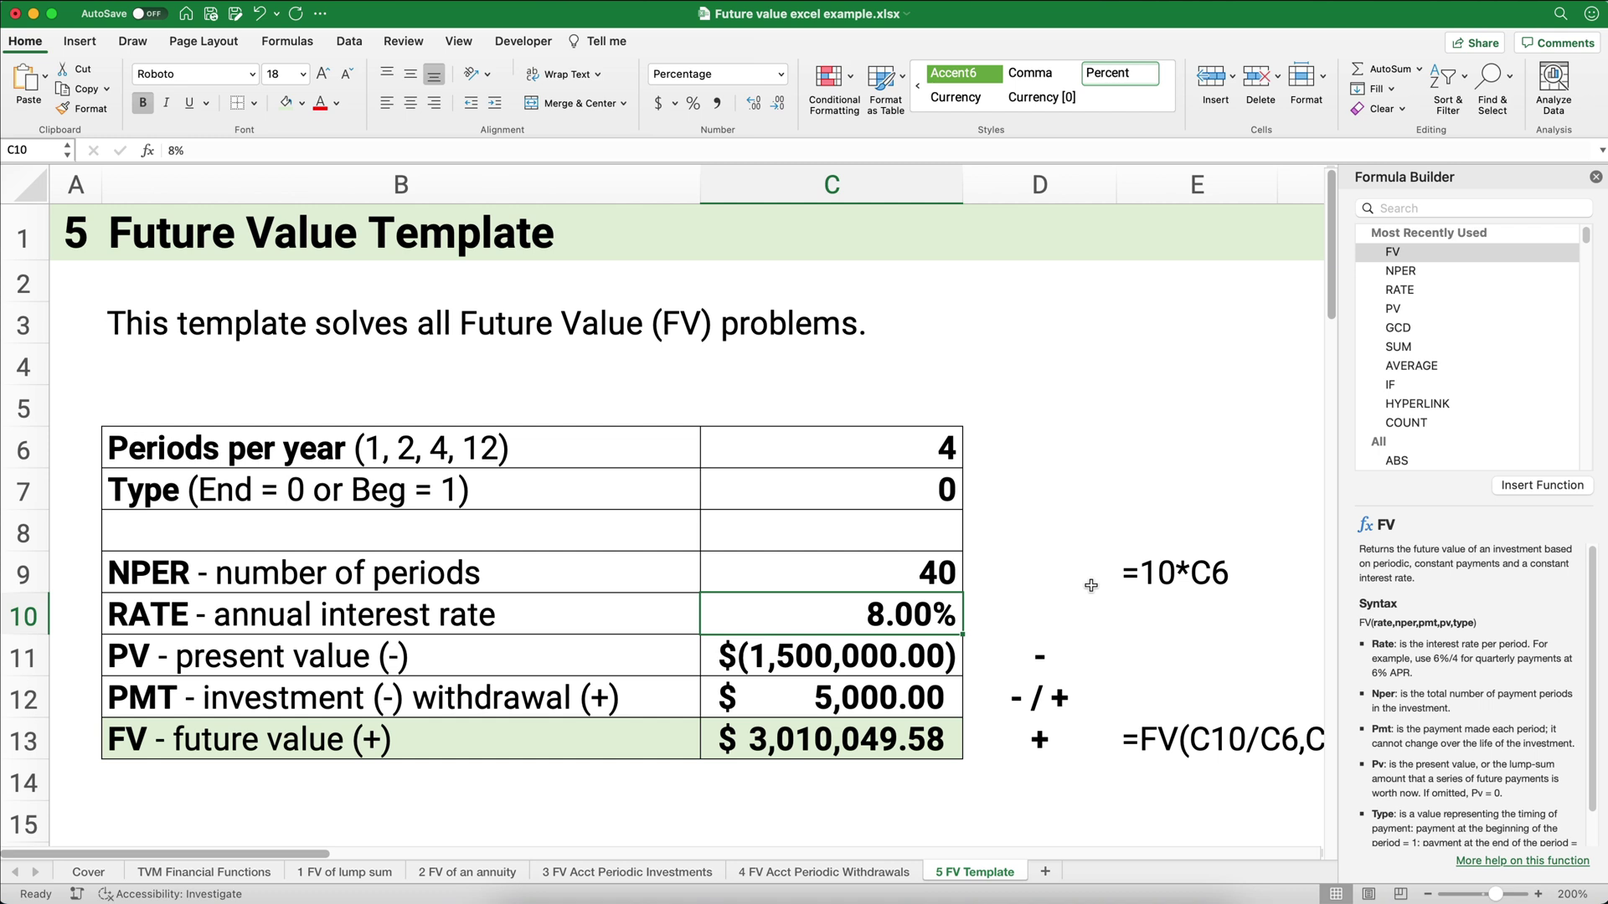
text(7)
key(Return)
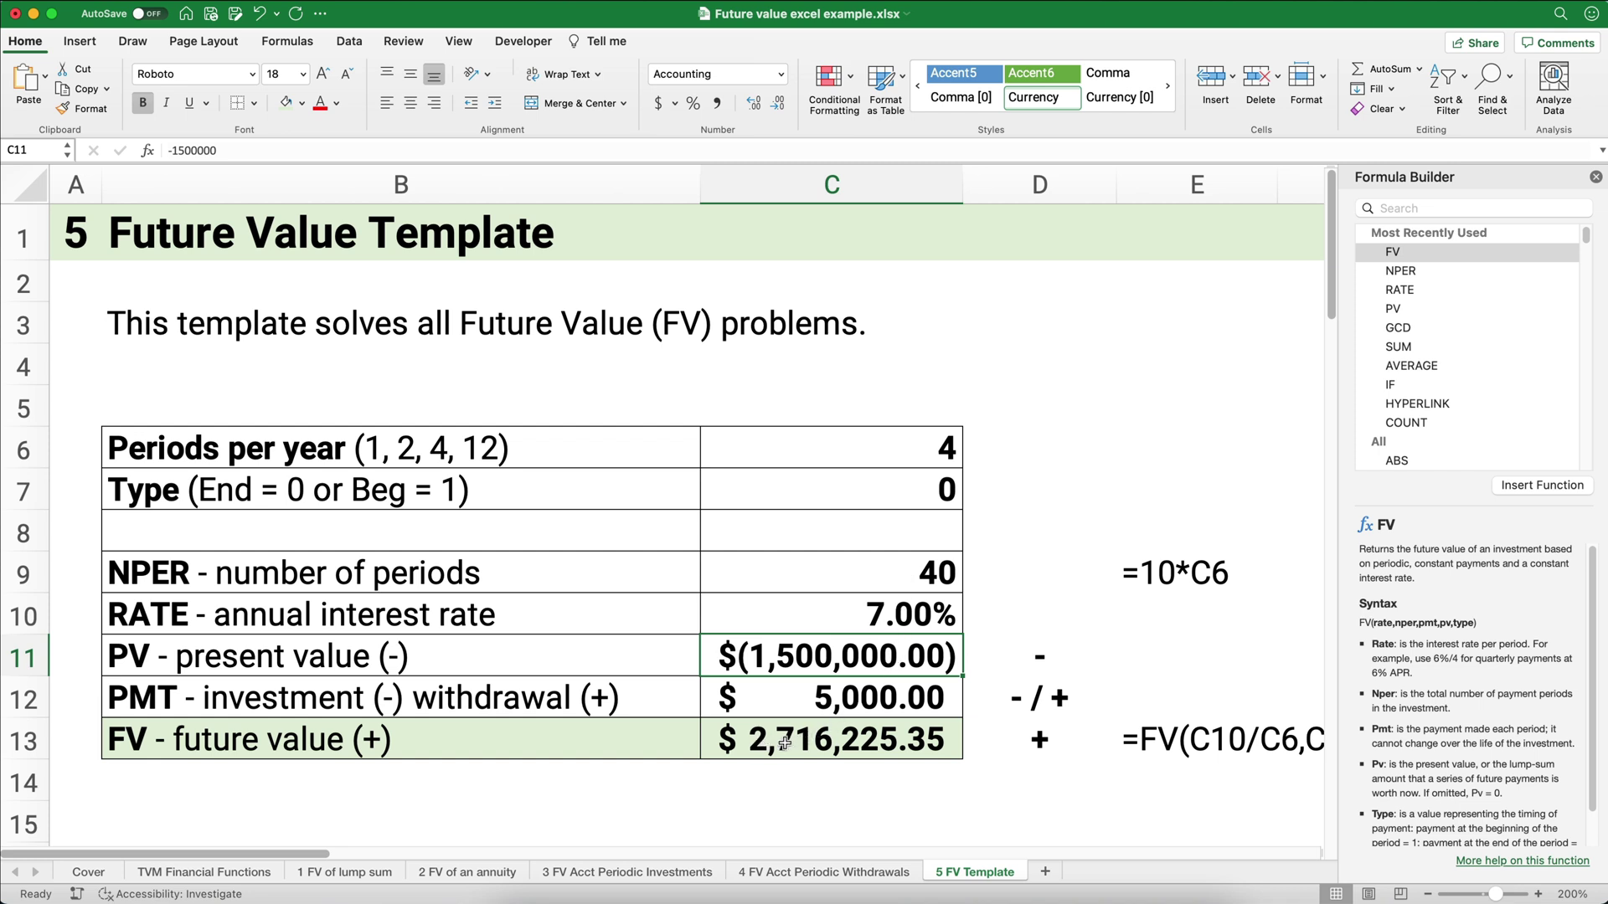
click(820, 699)
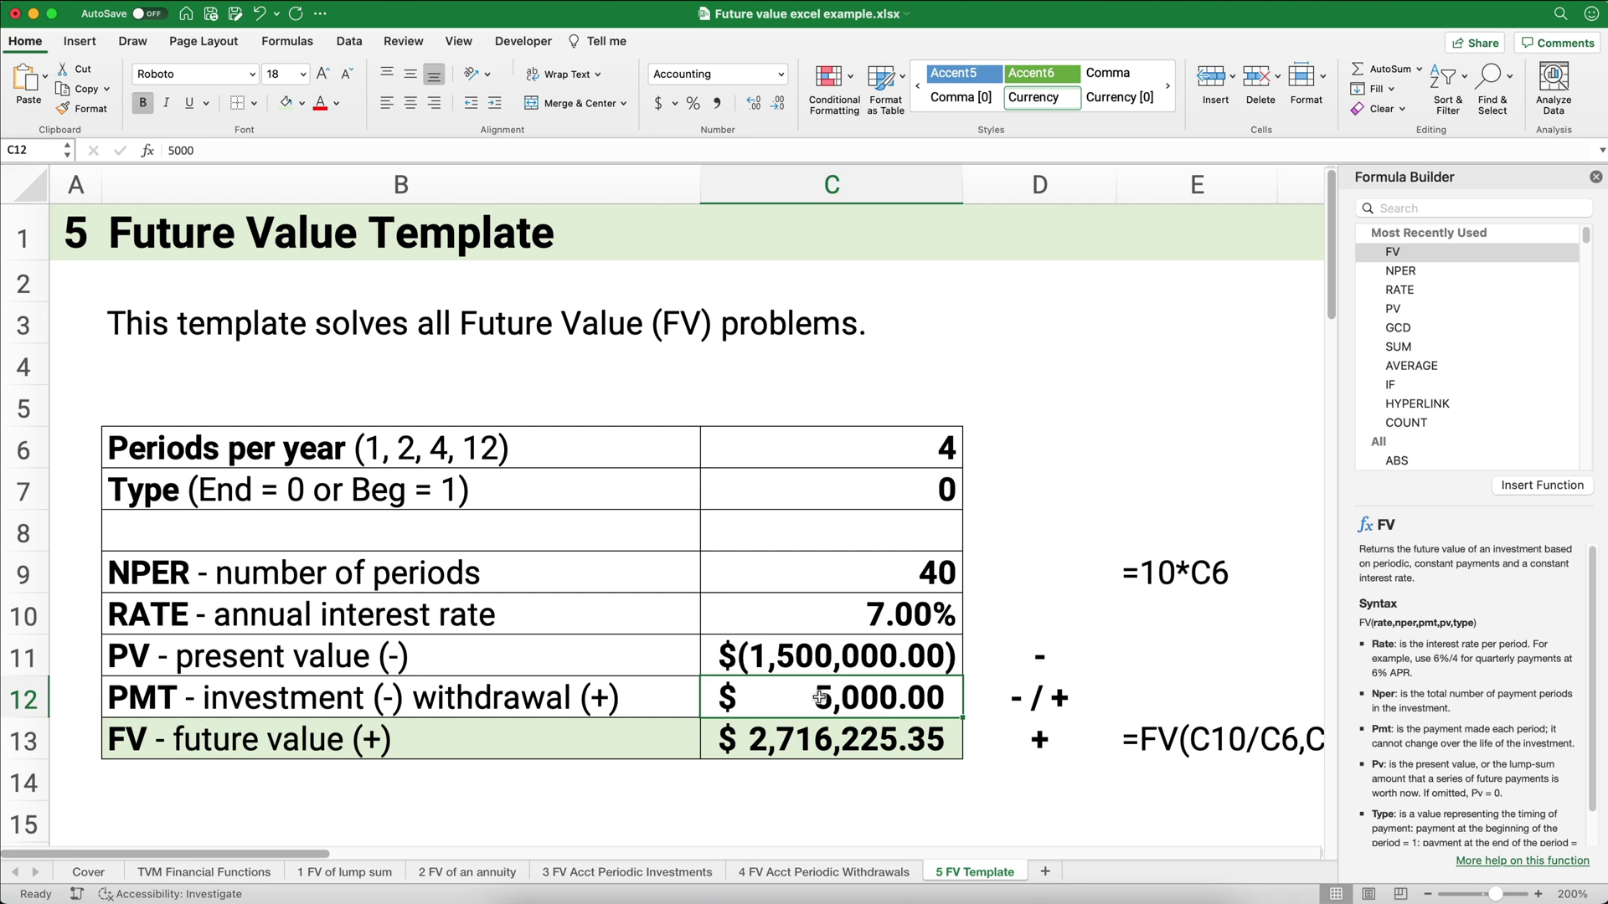
text(20000)
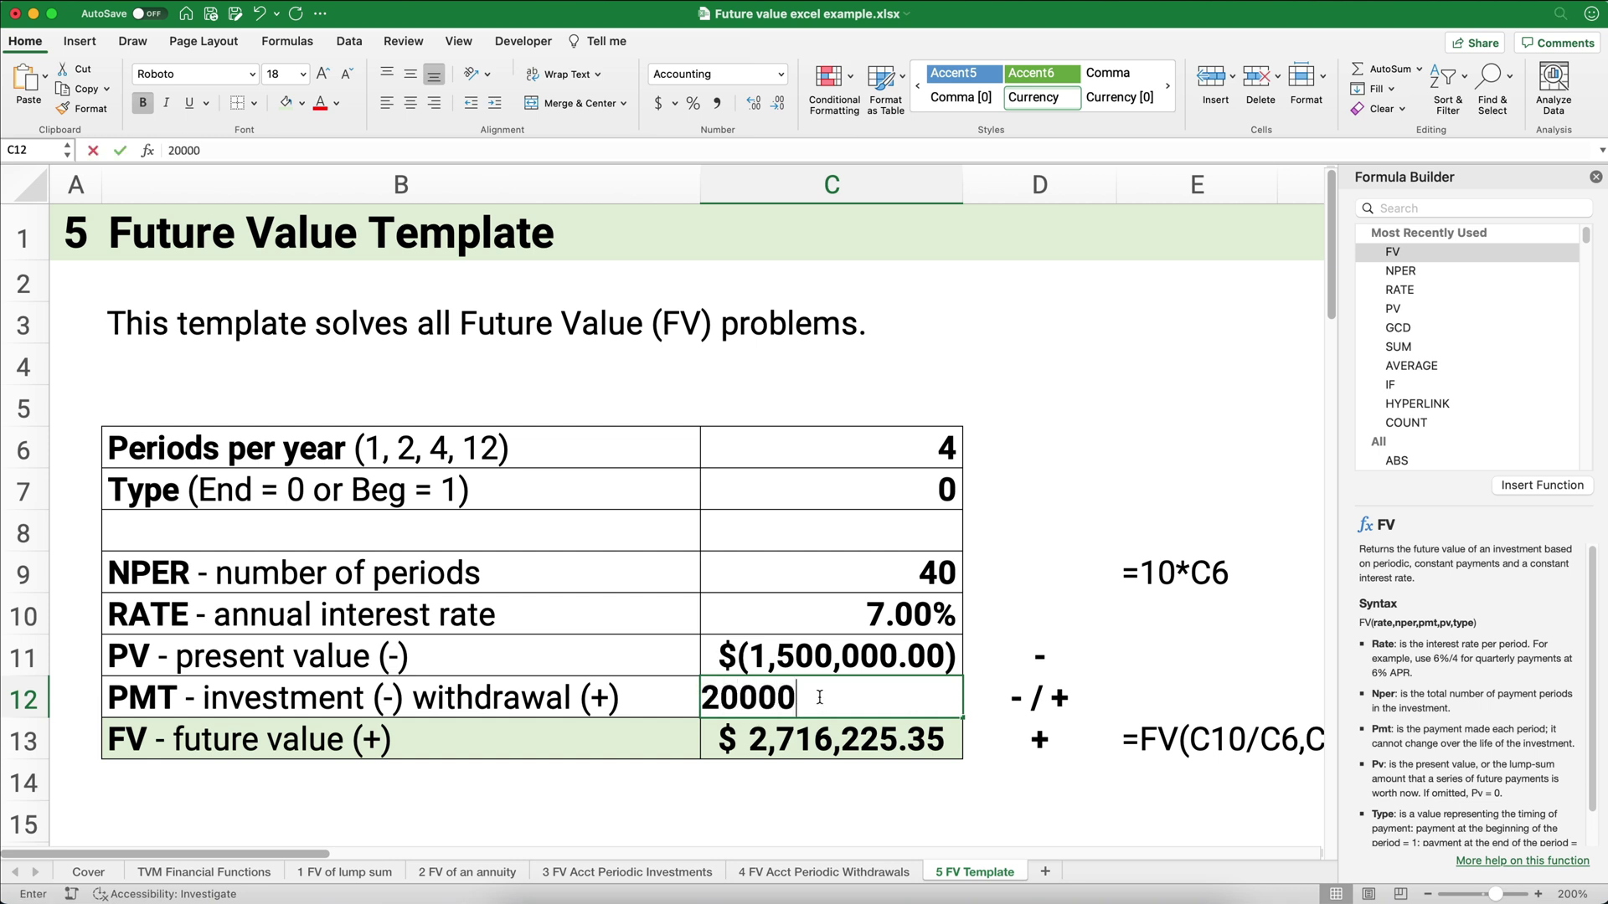
key(Return)
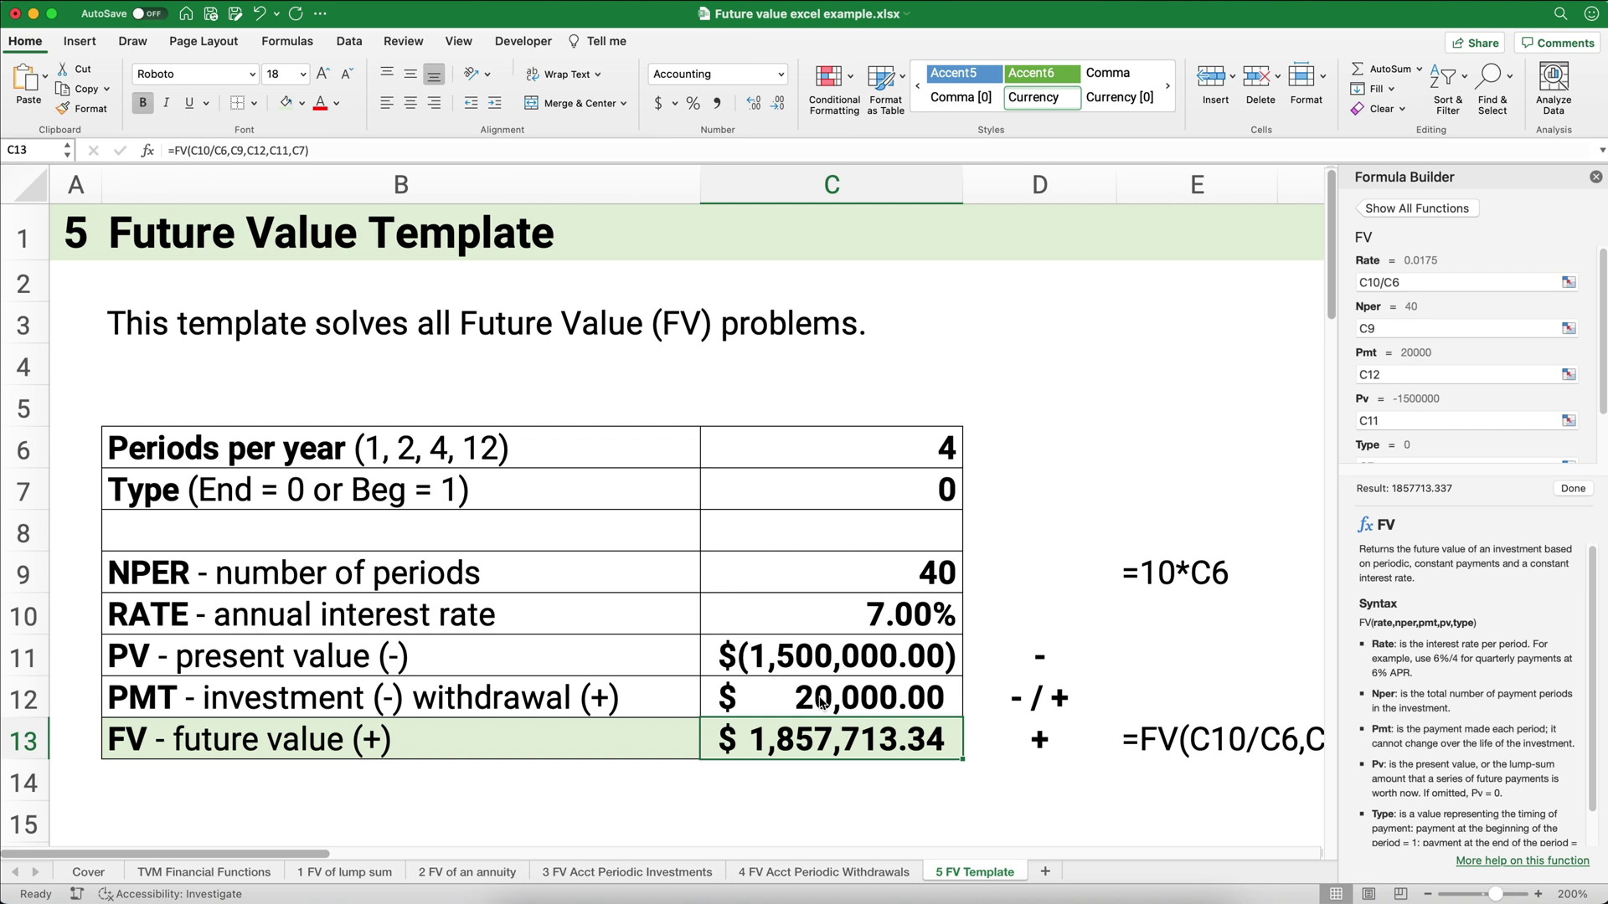
- Set the annual interest rate in C10 to 5%
click(873, 618)
text(5)
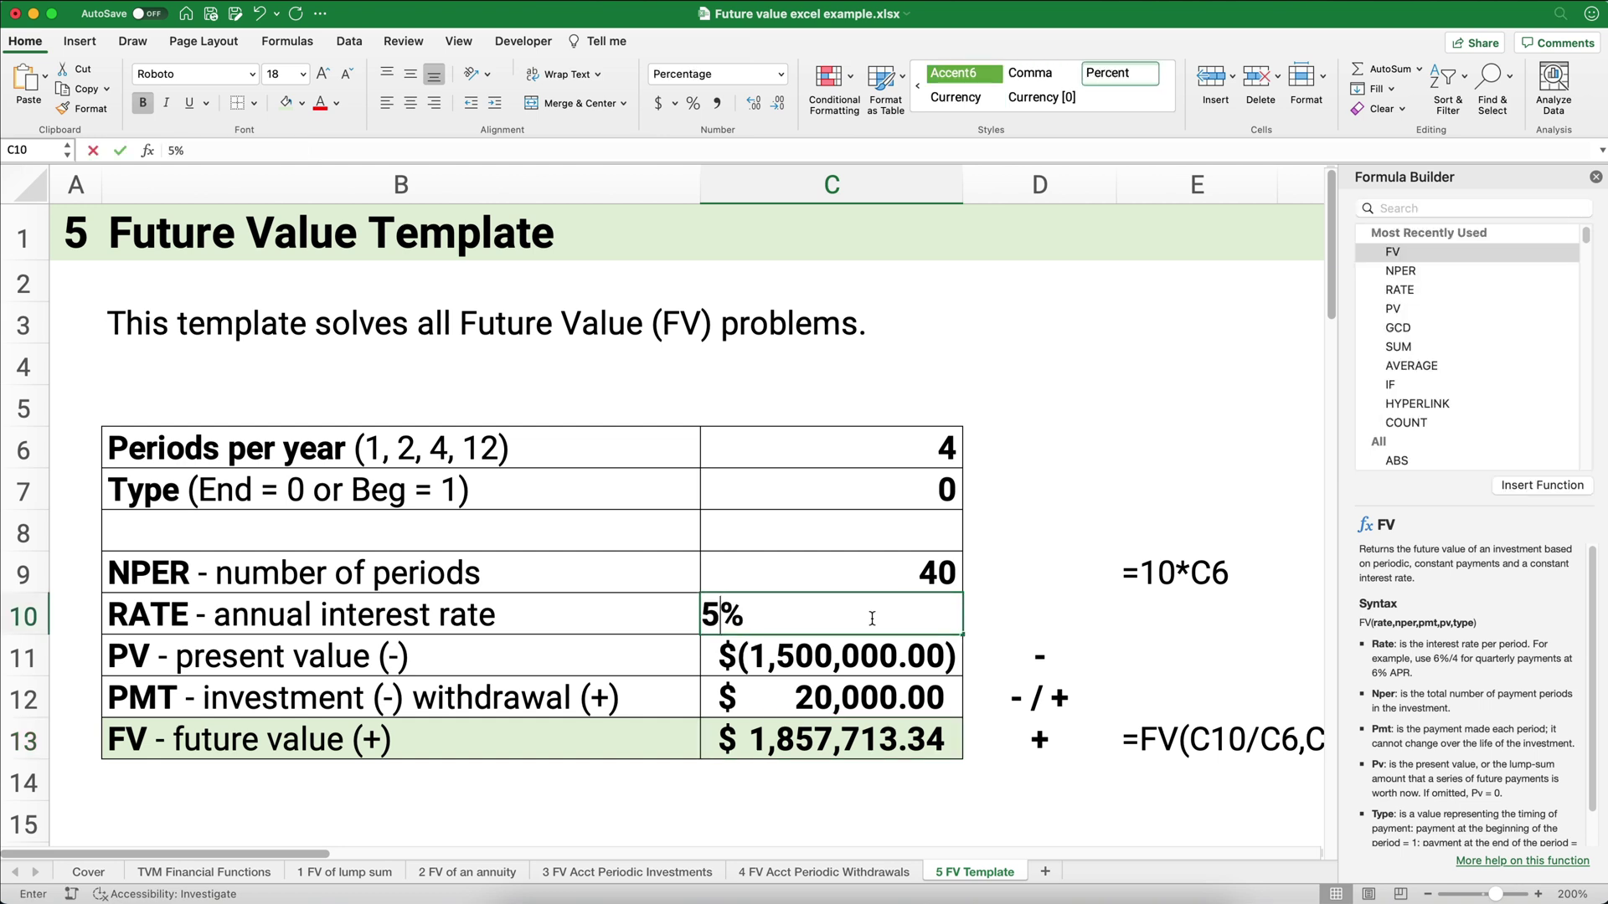
key(Return)
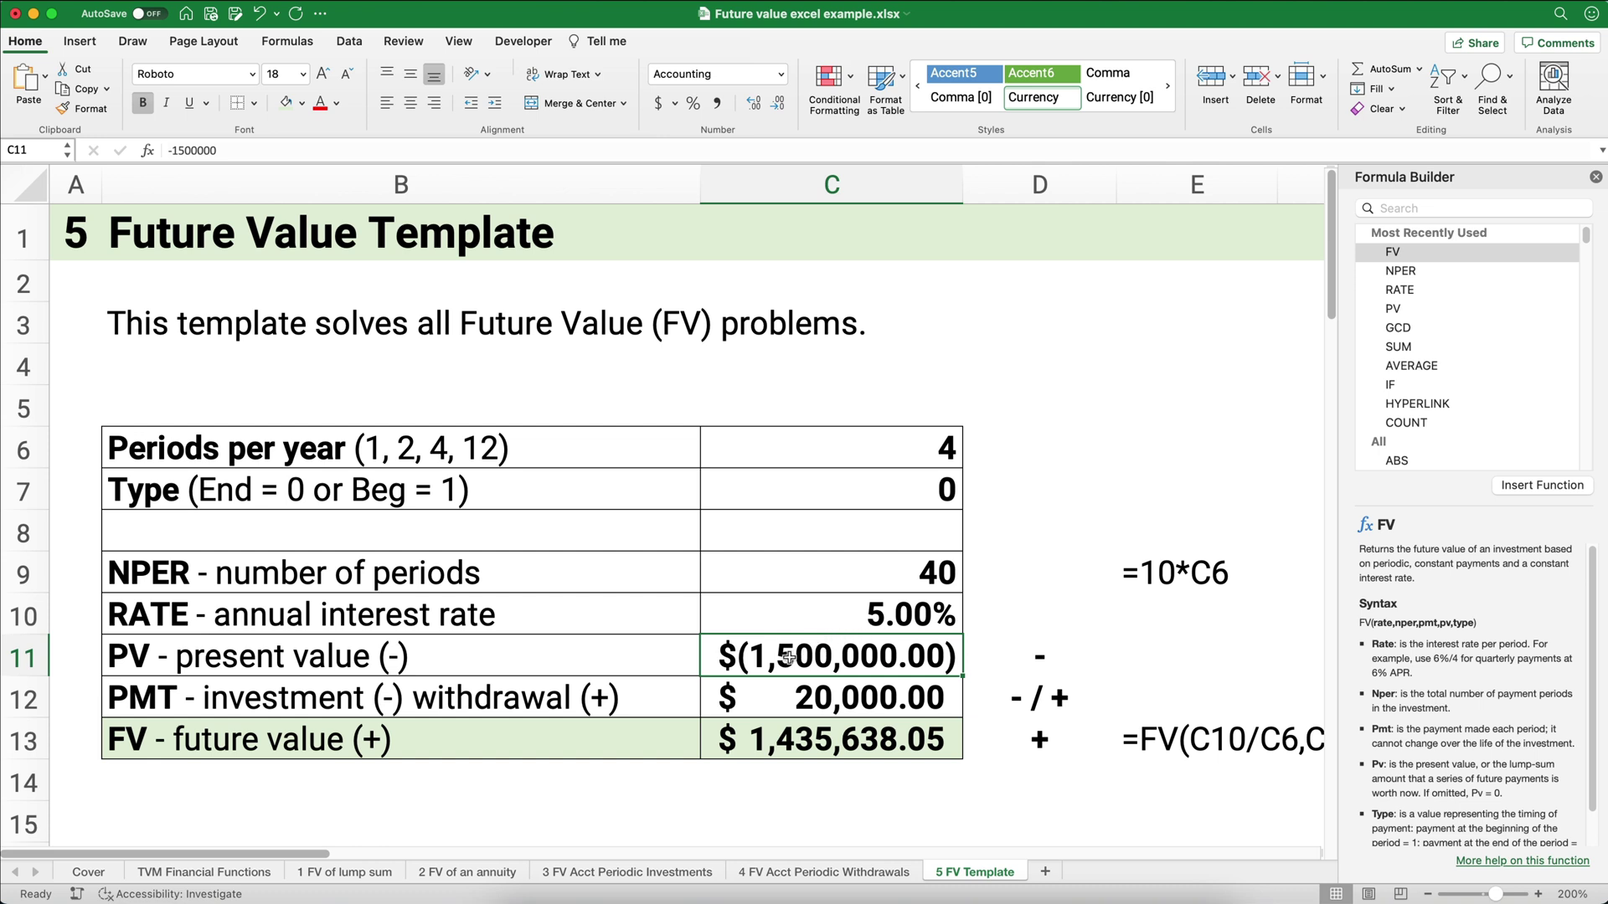
- Set the periods per year in C6 to 1, leaving the number of periods cell C9 selected
click(904, 450)
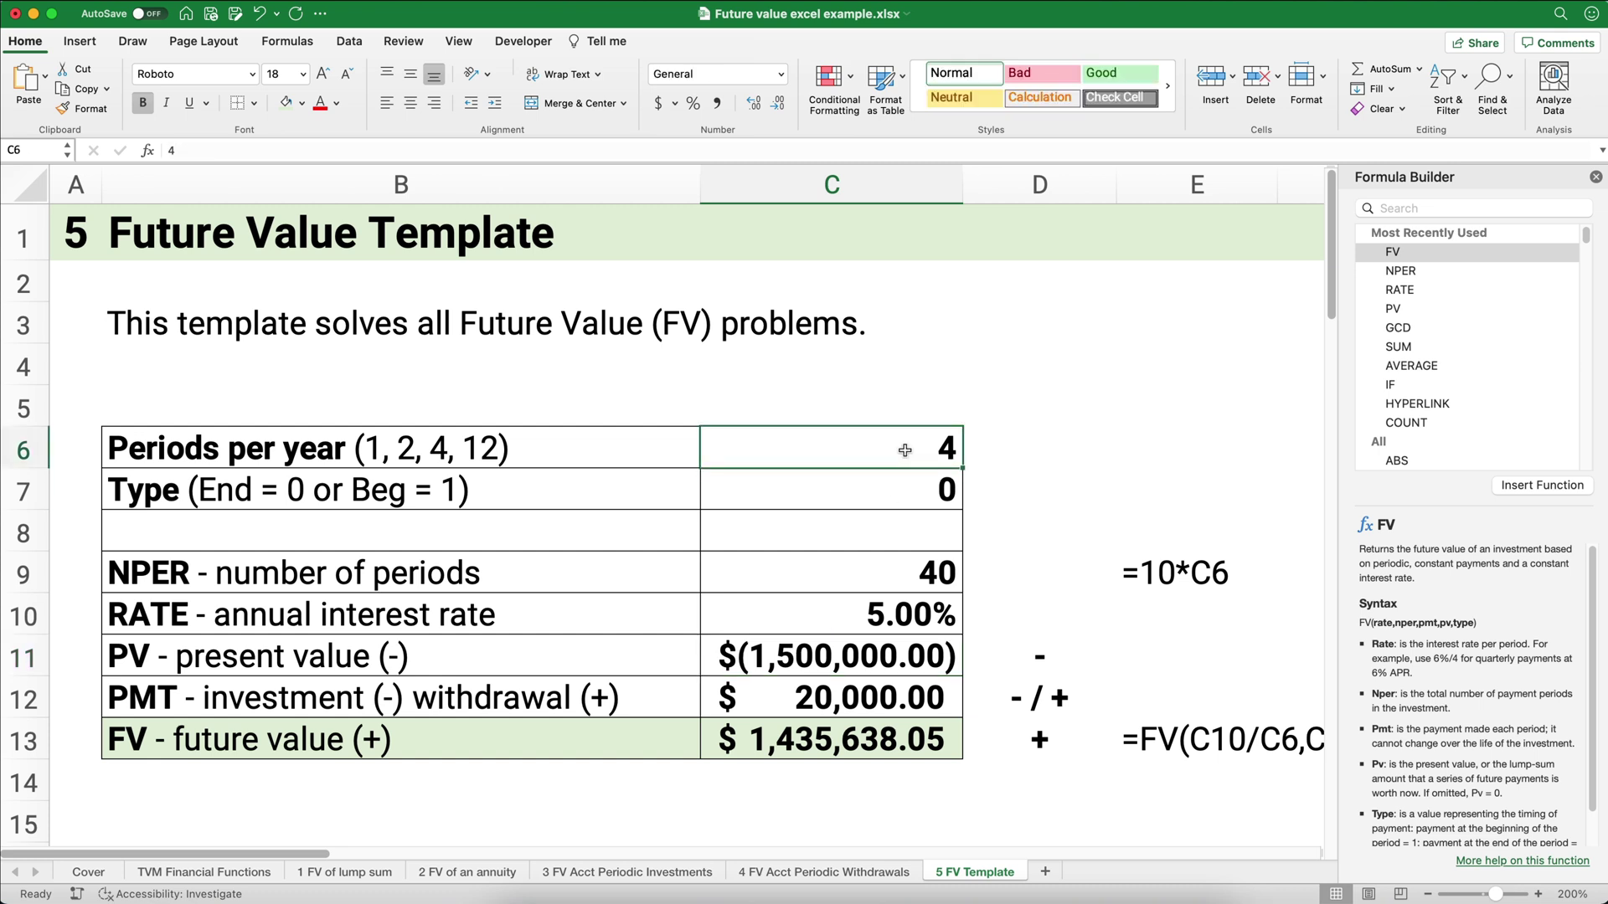
text(1)
key(Return)
key(Return)
key(Return)
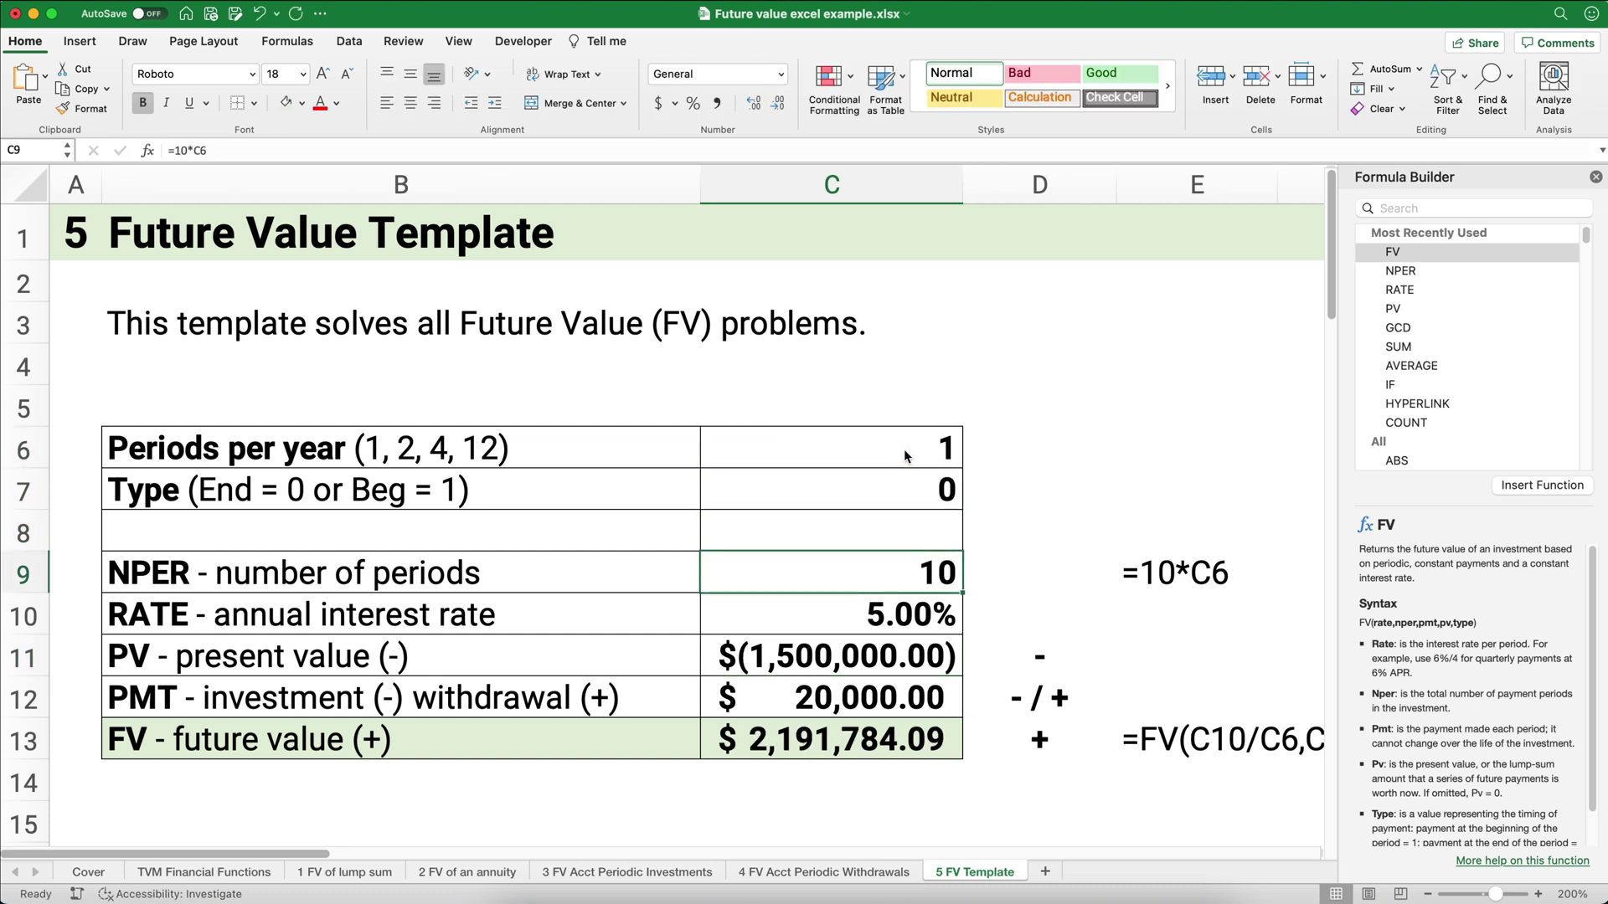
- Replace the number of periods in C9 with 30 and set the annual interest rate in C10 to 8%
text(30)
key(Return)
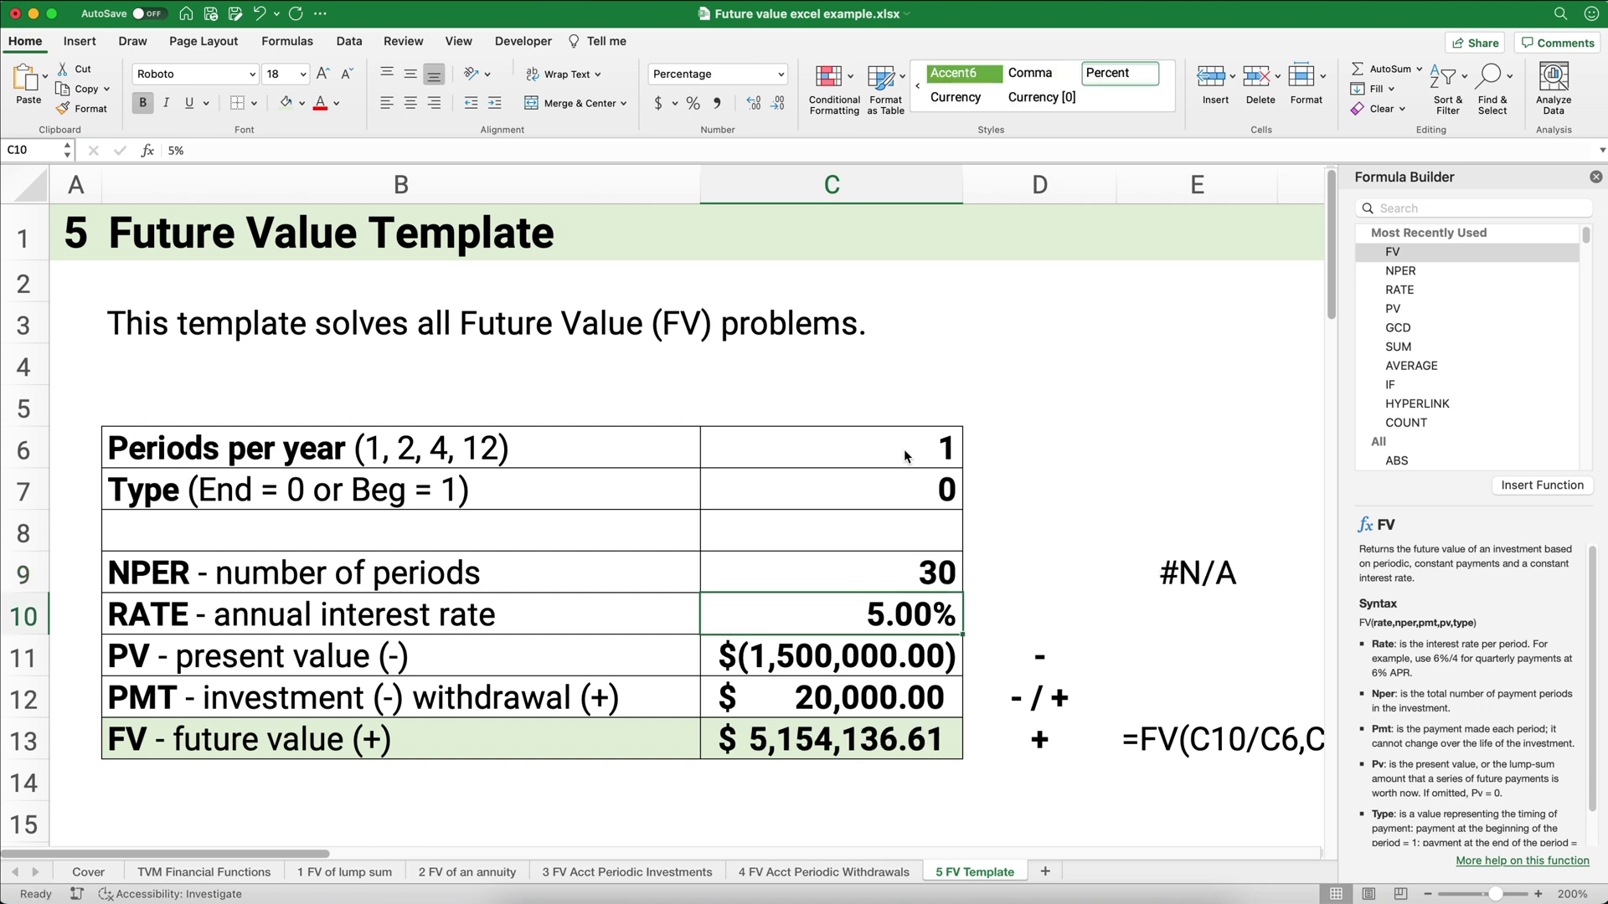
text(8)
key(Return)
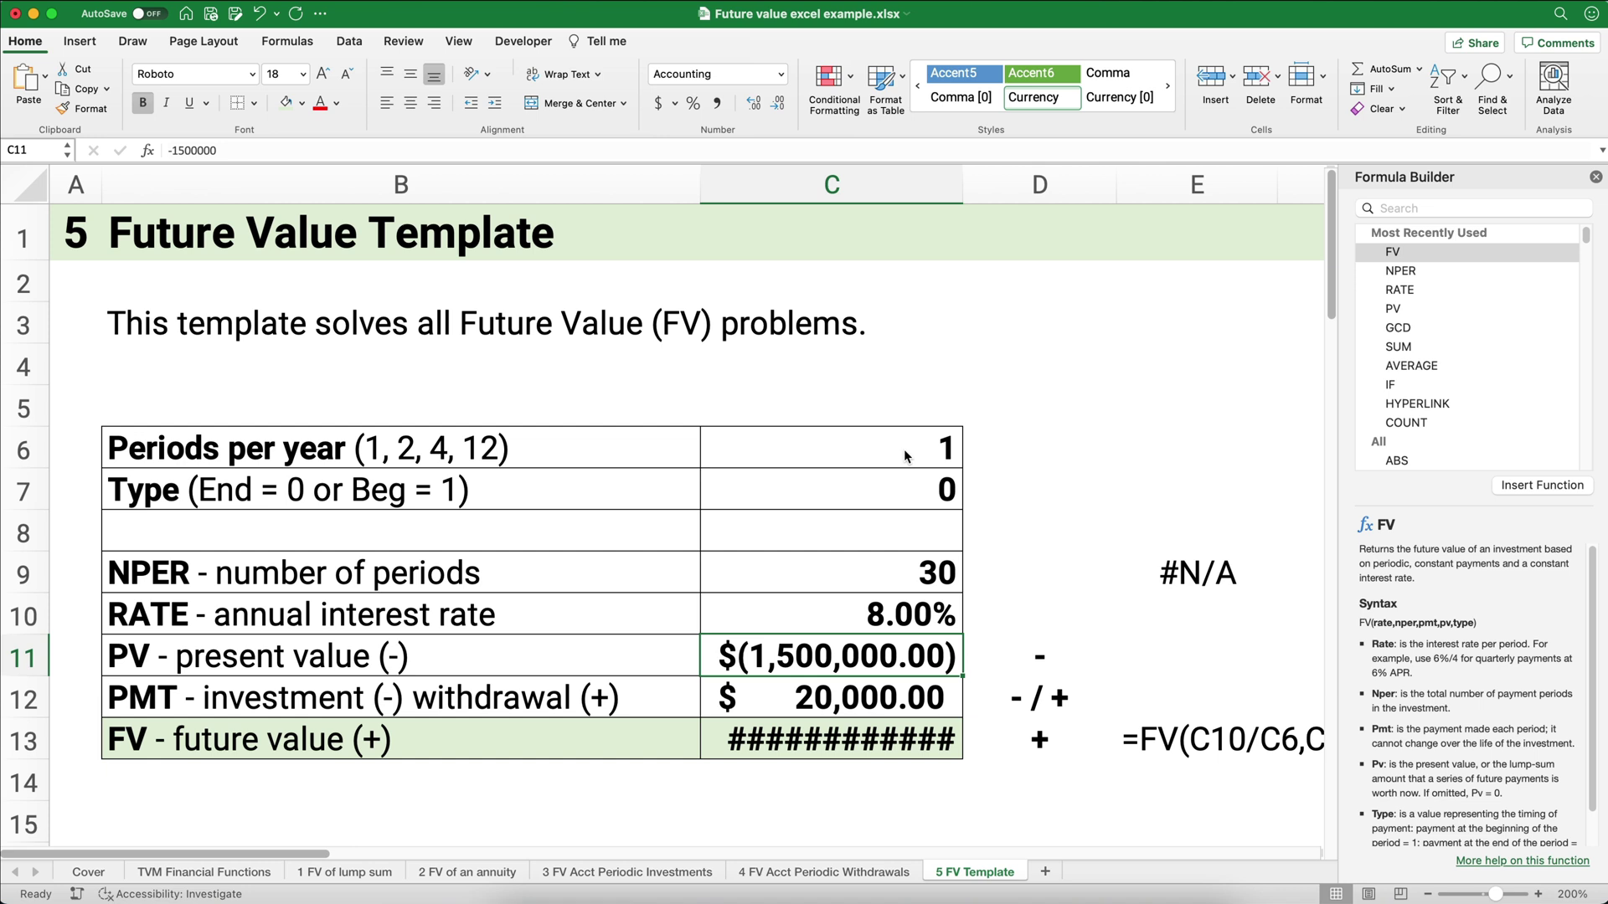
- Enter a present value of 20000 in C11 and a periodic payment of 0 in C12
text(20000)
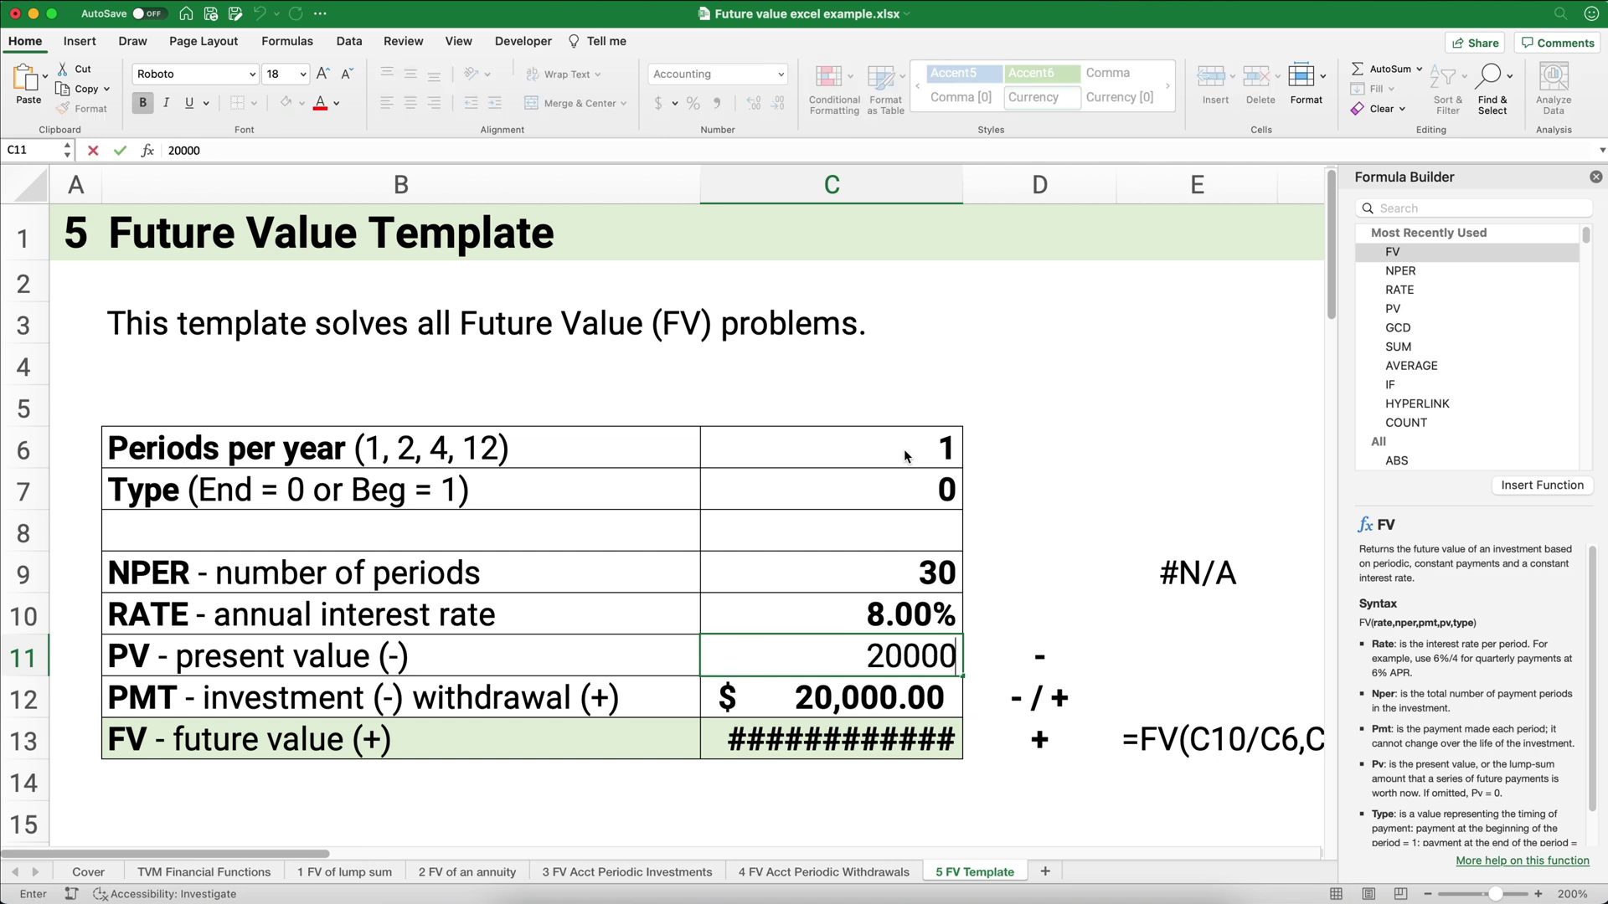
key(Return)
text(0)
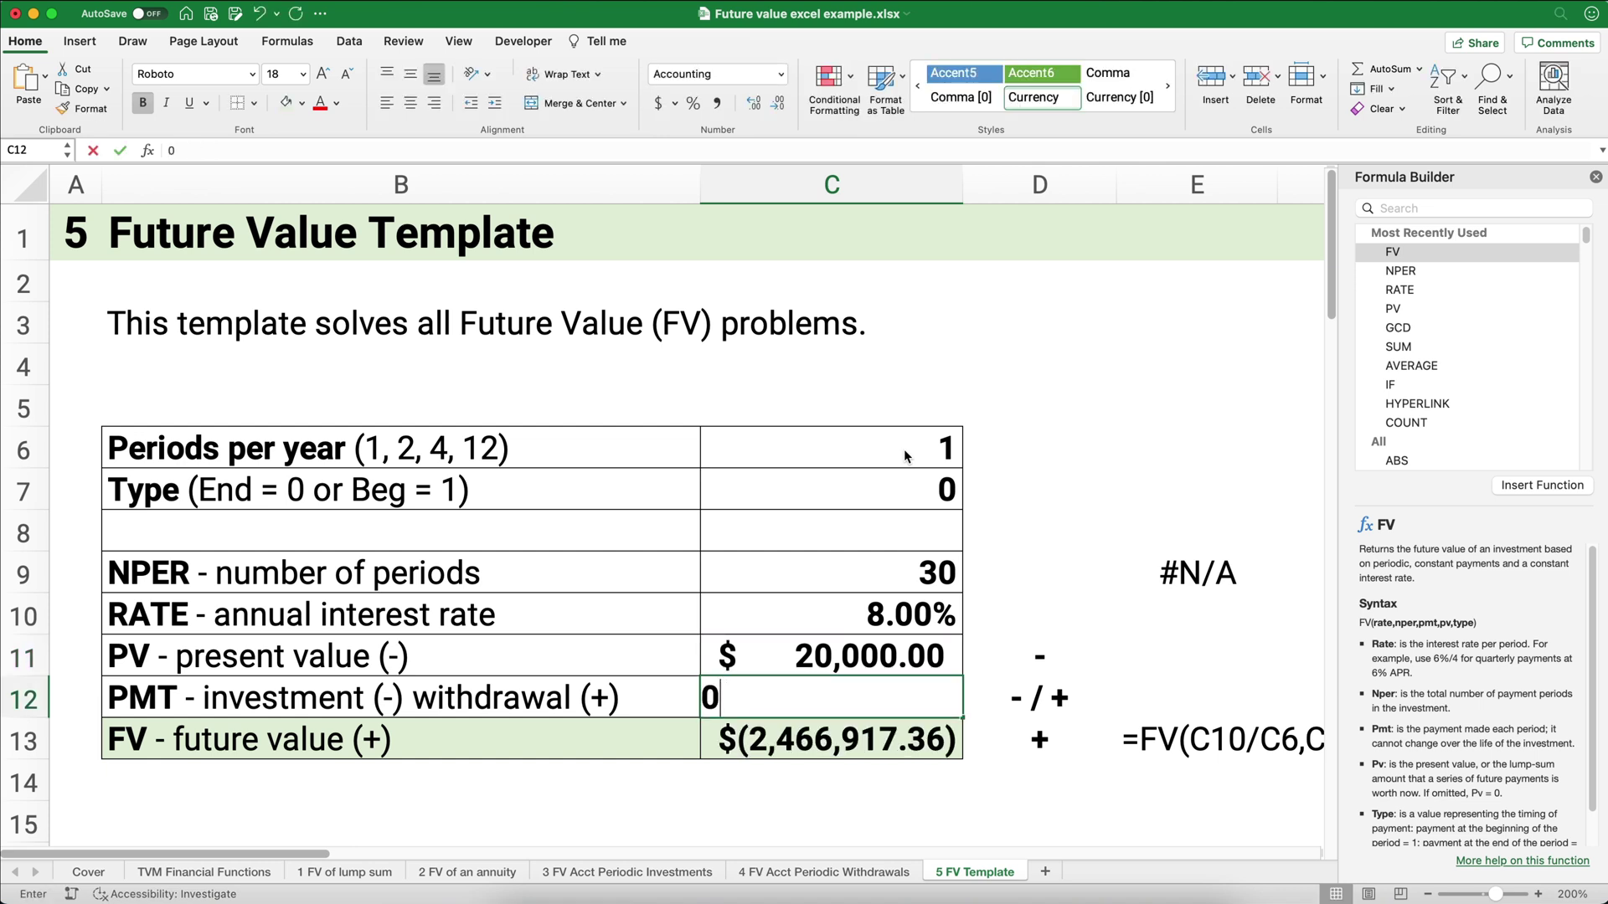
key(Return)
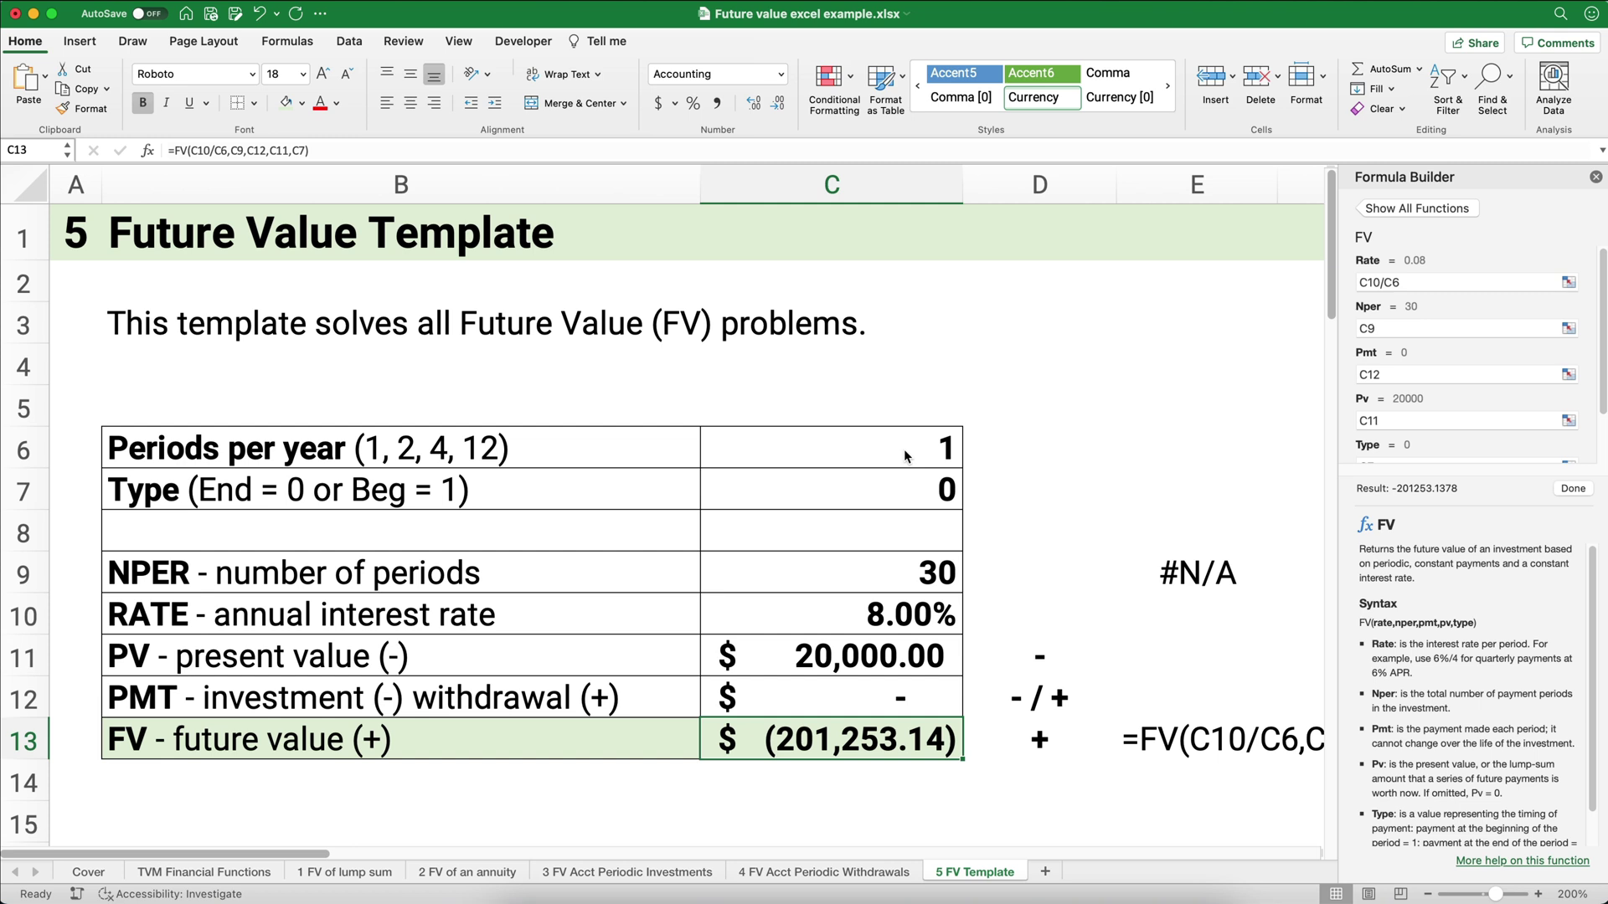
- Correct the present value in C11 to -20000 so it counts as an outflow
click(818, 654)
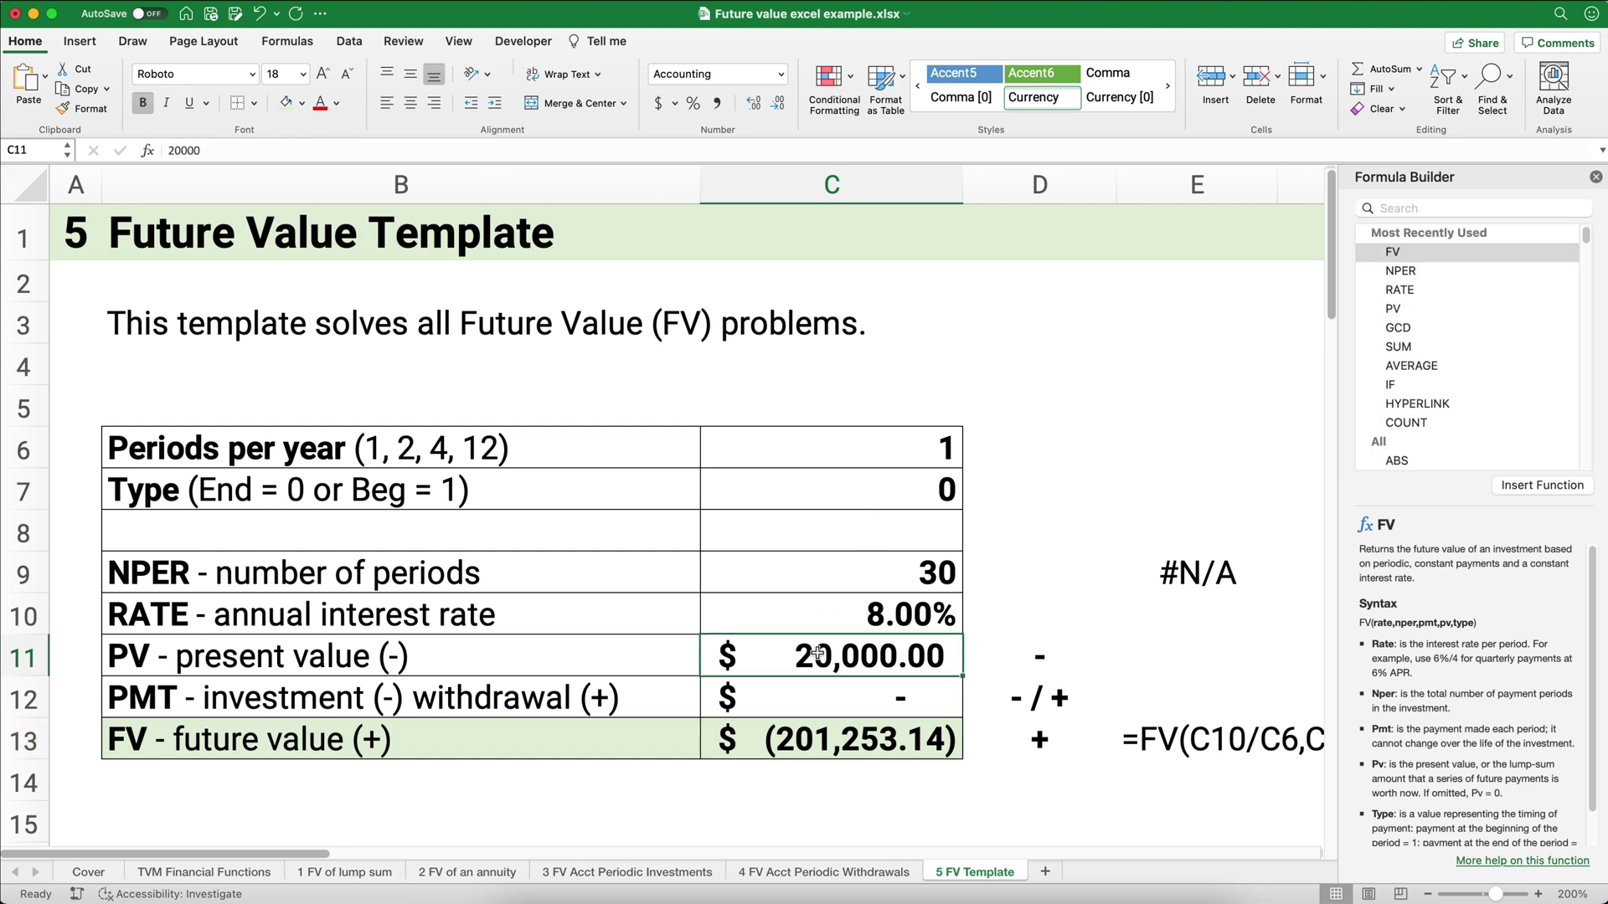
text(-20000)
key(Return)
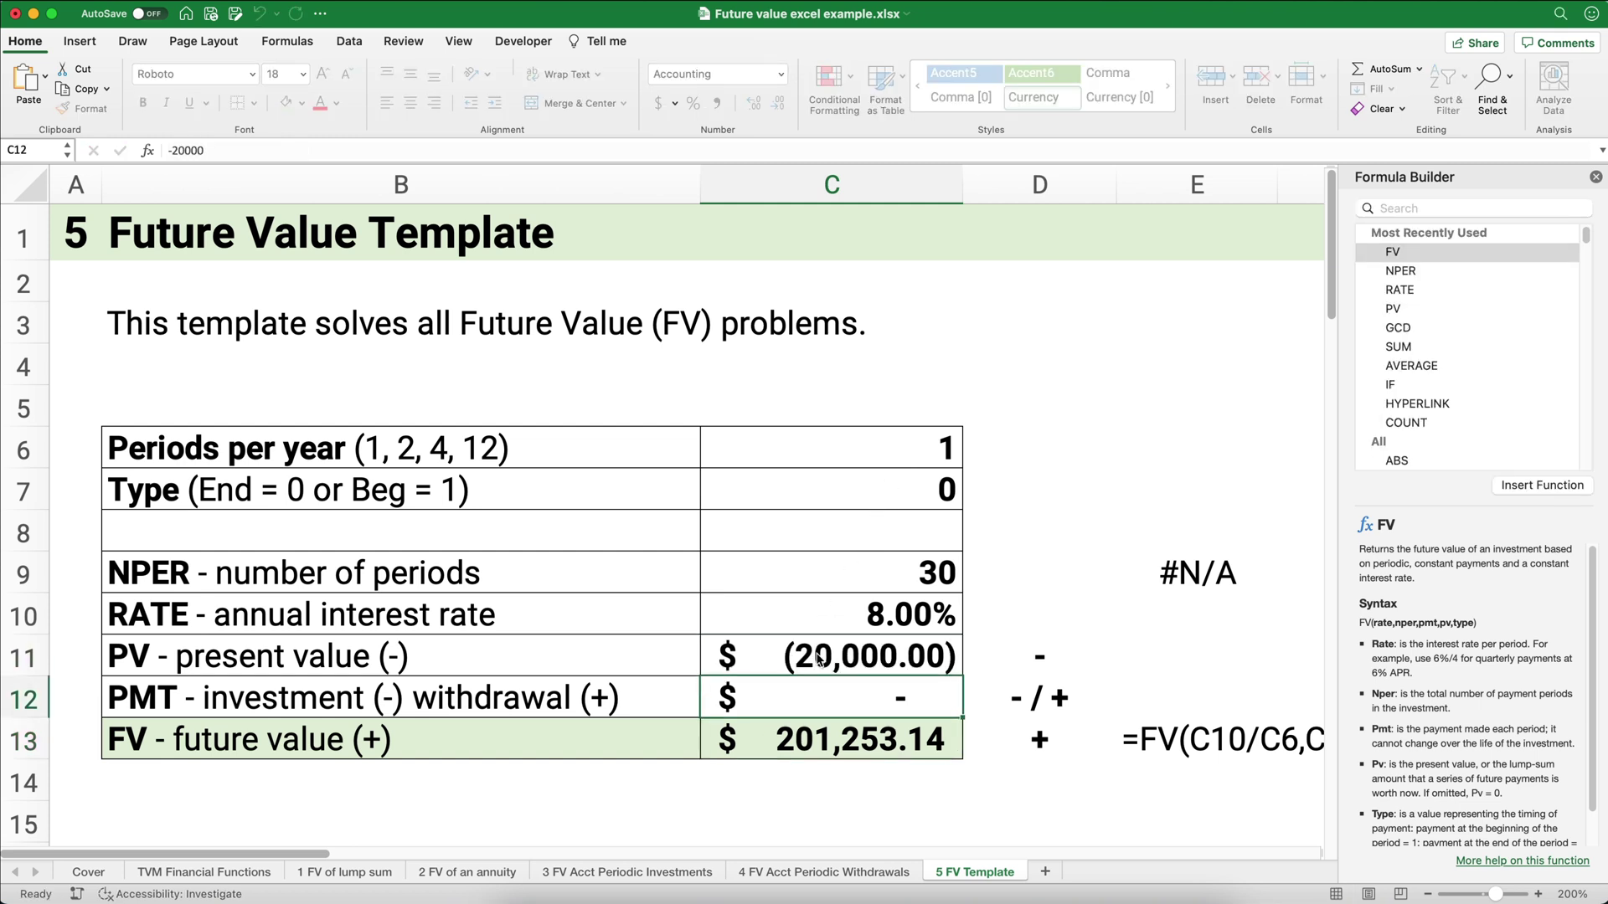